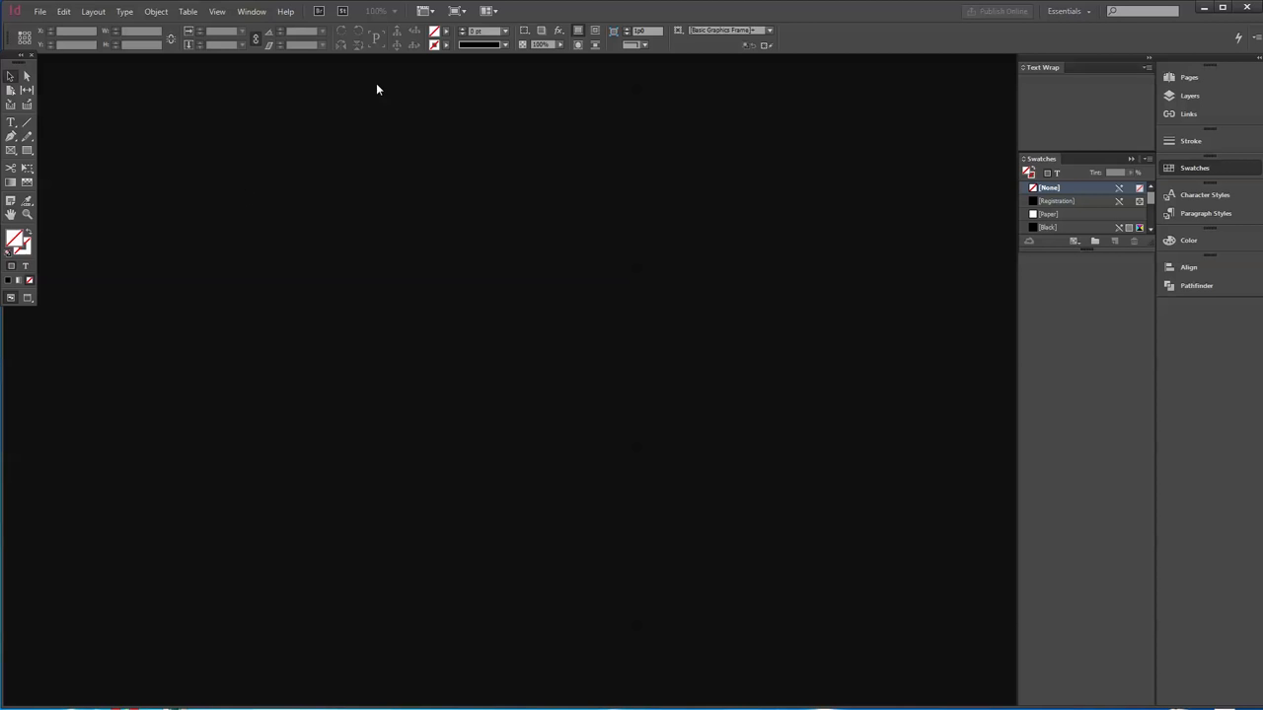
Open the File menu to reach the New document, book and library commands
left_click(43, 12)
Create a new 8.5 x 11 in document with Facing Pages turned off
mouse_move(57, 27)
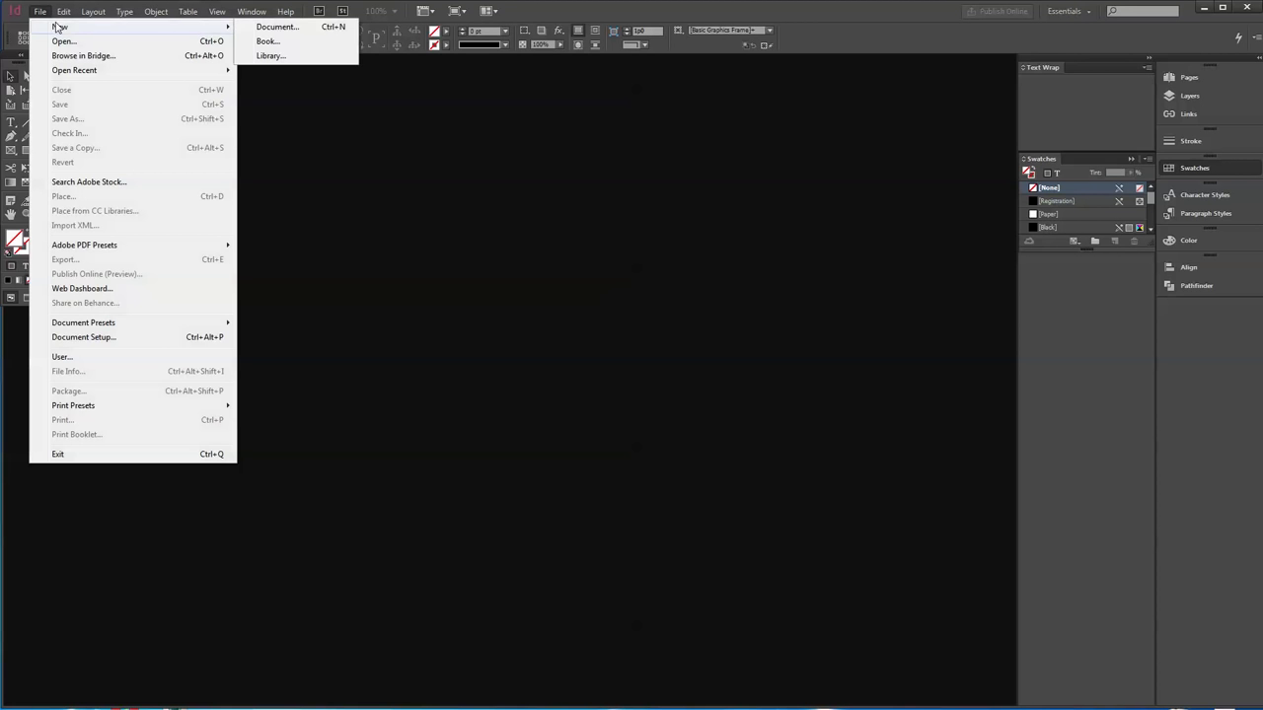
left_click(285, 30)
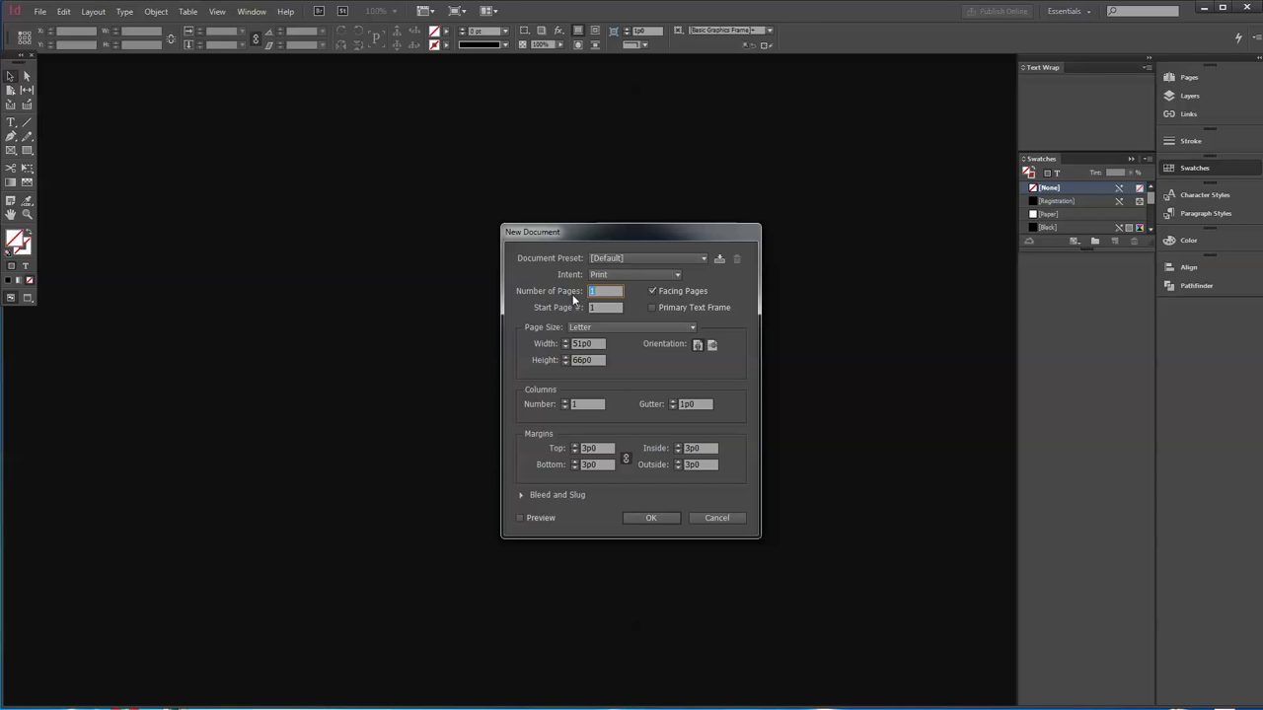
left_click(652, 291)
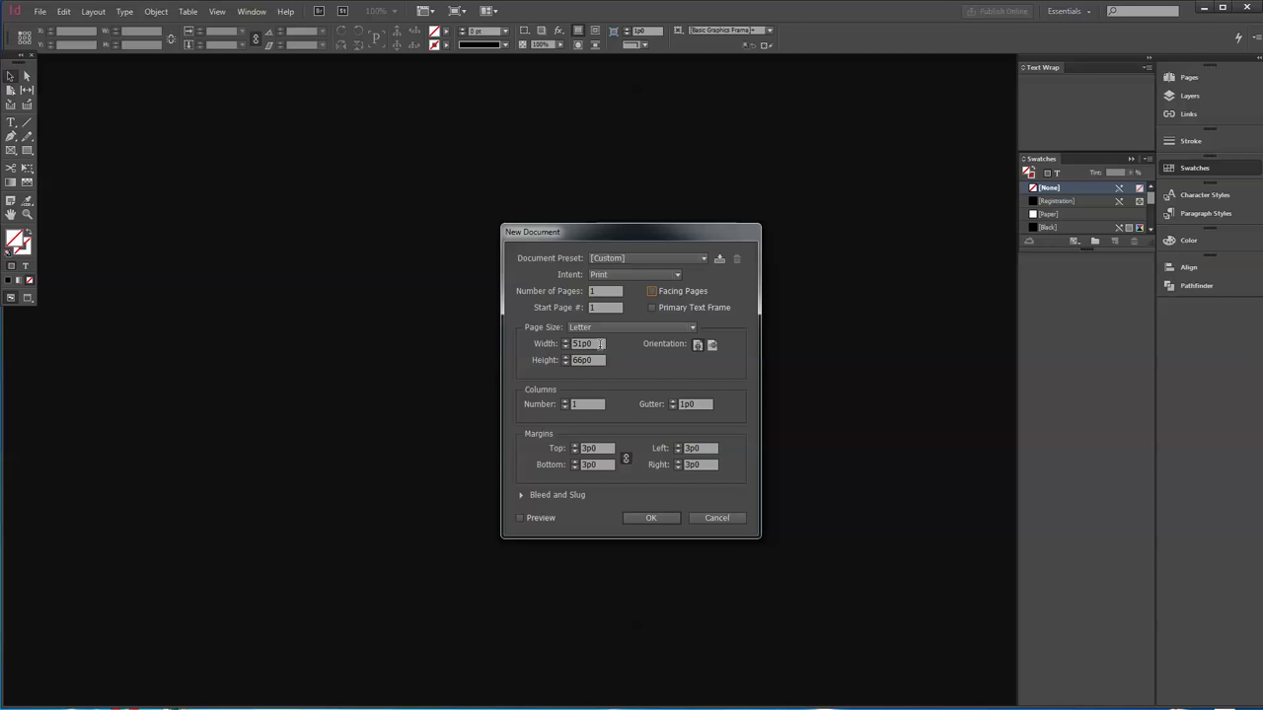
key("Tab")
type("8.5")
key("Tab")
type("11")
key("Tab")
left_click(652, 518)
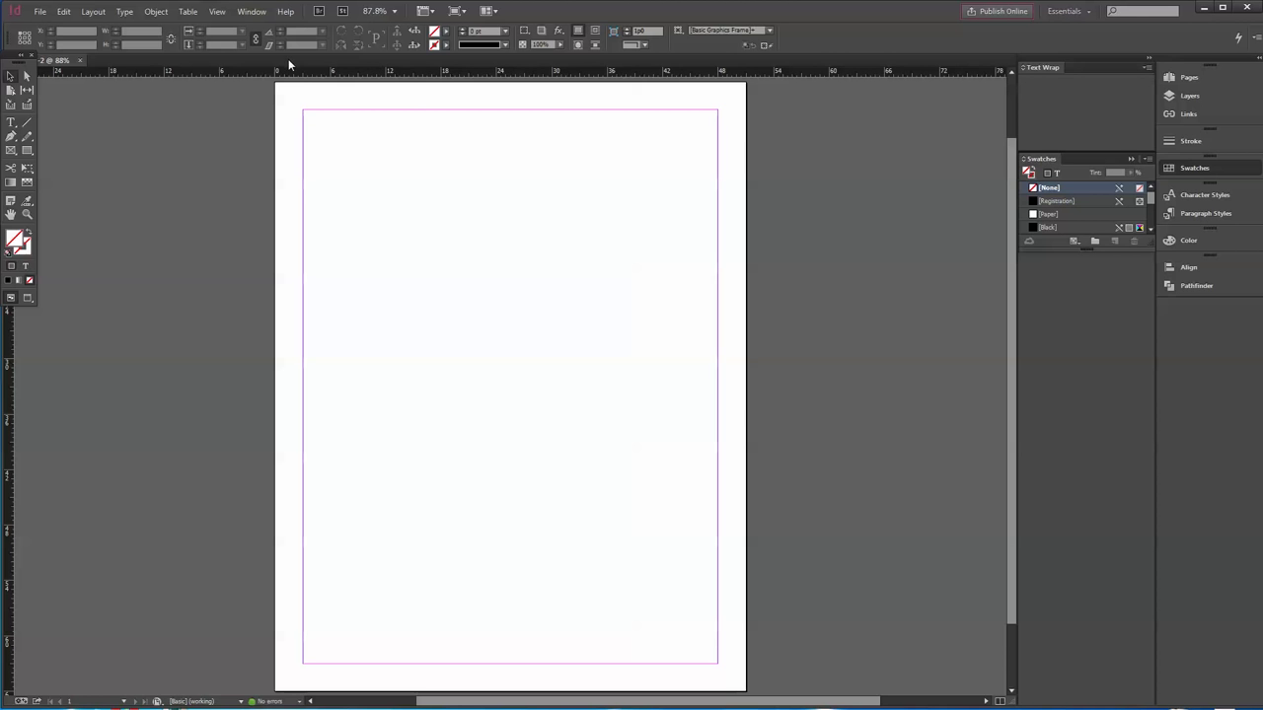
left_click(253, 12)
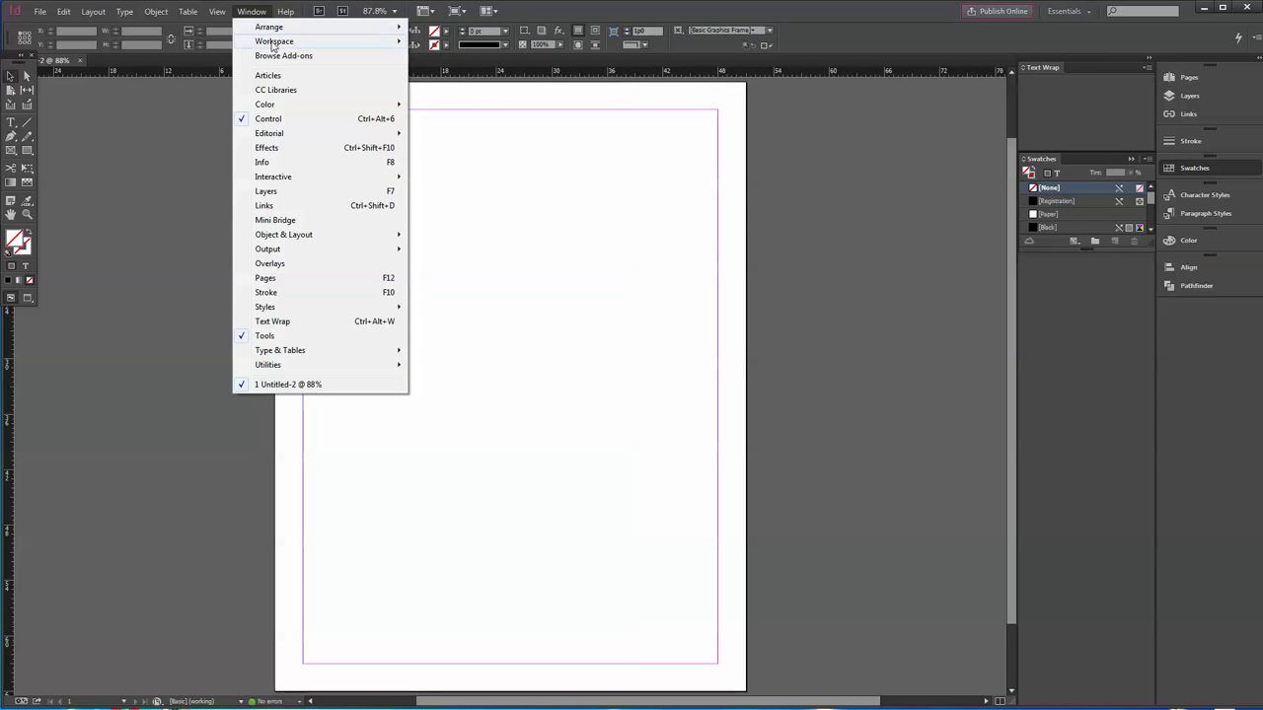
mouse_move(296, 41)
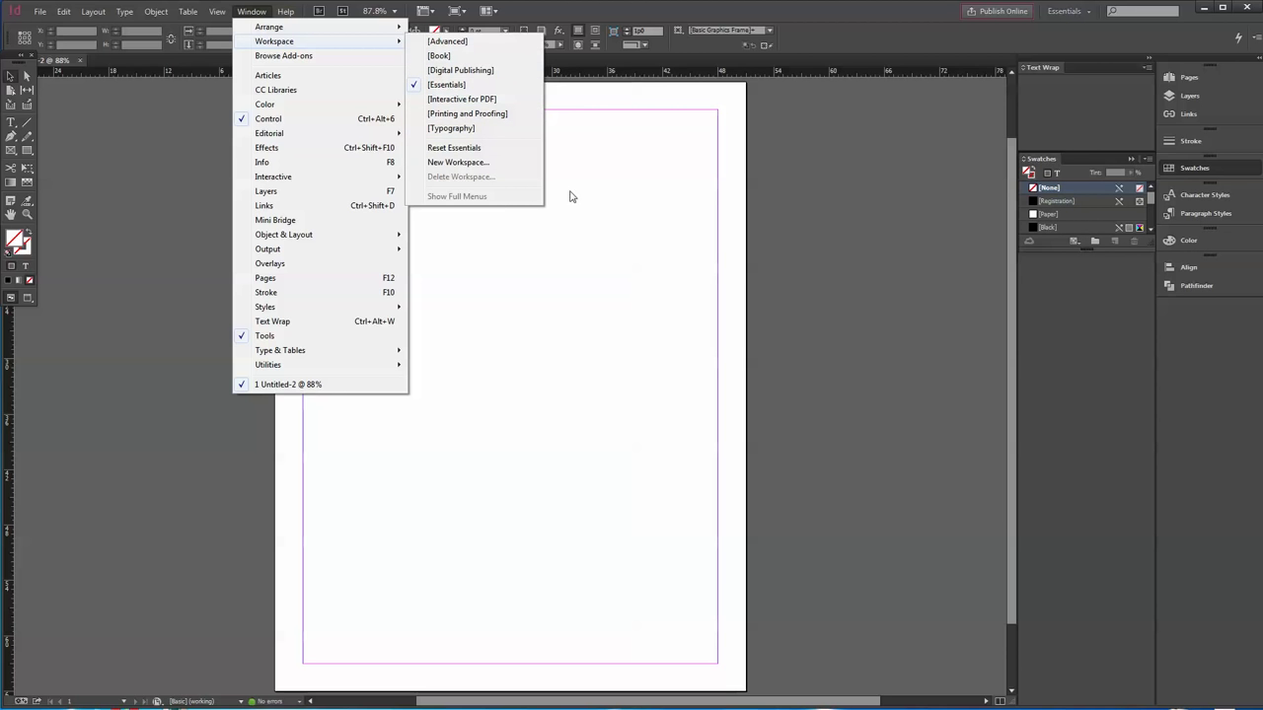
left_click(175, 182)
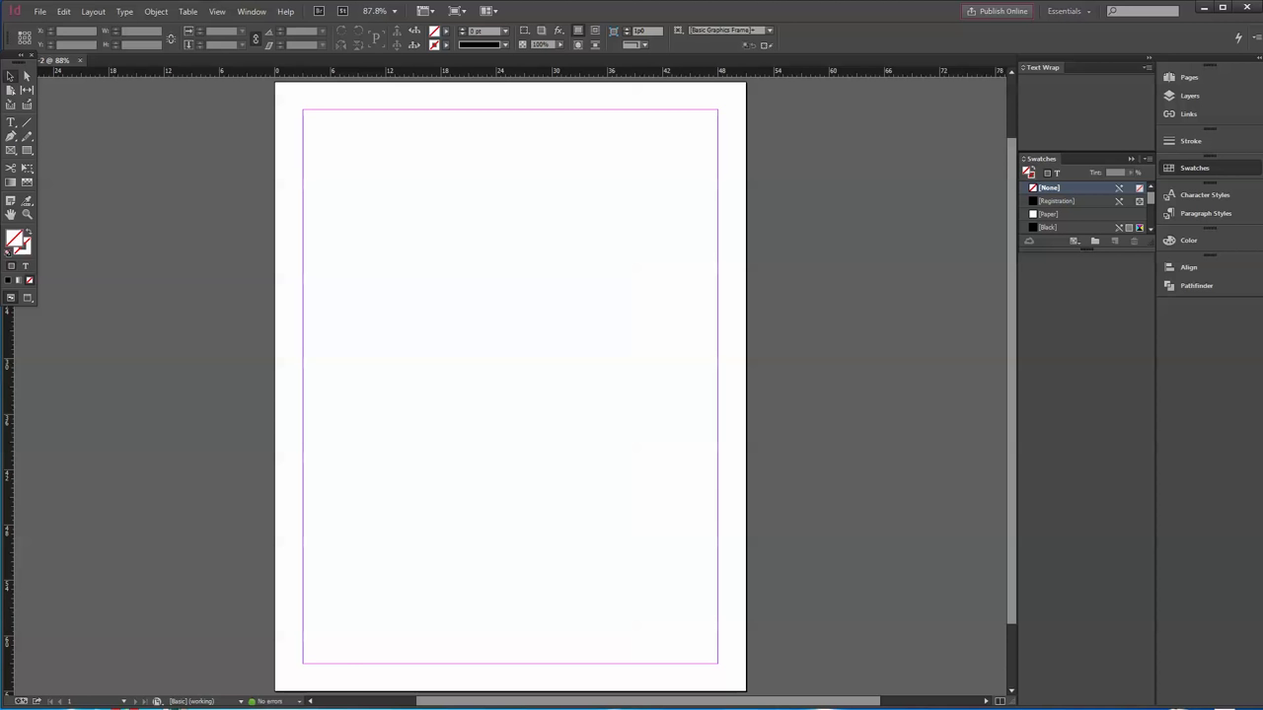
Download the autumn forest photo DSC00150e.jpg from the park gallery, then minimize Chrome
mouse_move(187, 706)
left_click(266, 676)
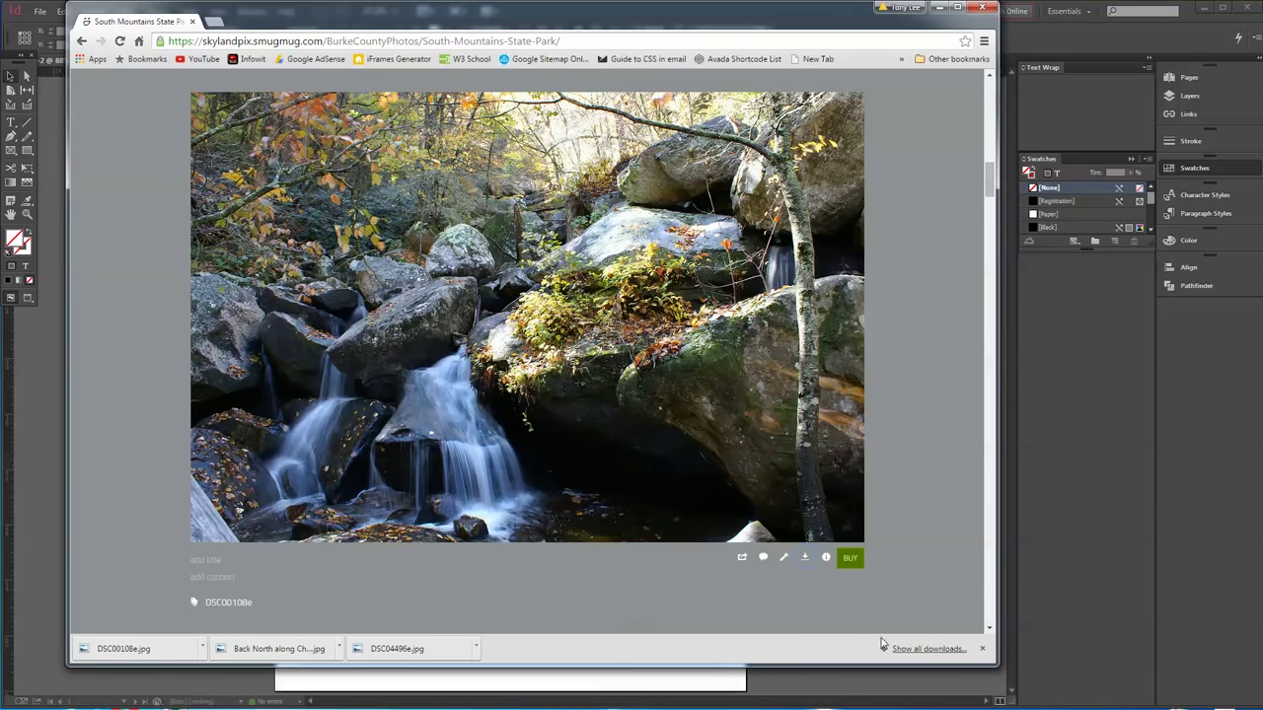
left_click(989, 296)
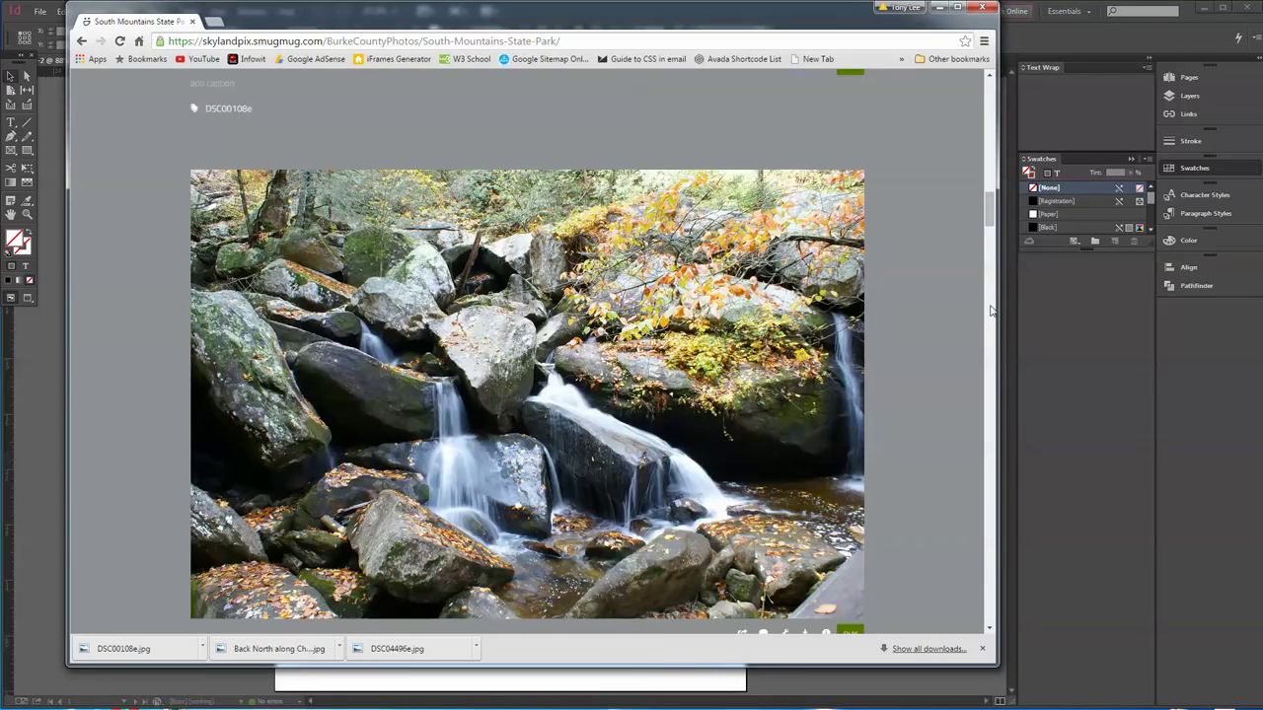
left_click(991, 310)
left_click_drag(991, 252, 992, 296)
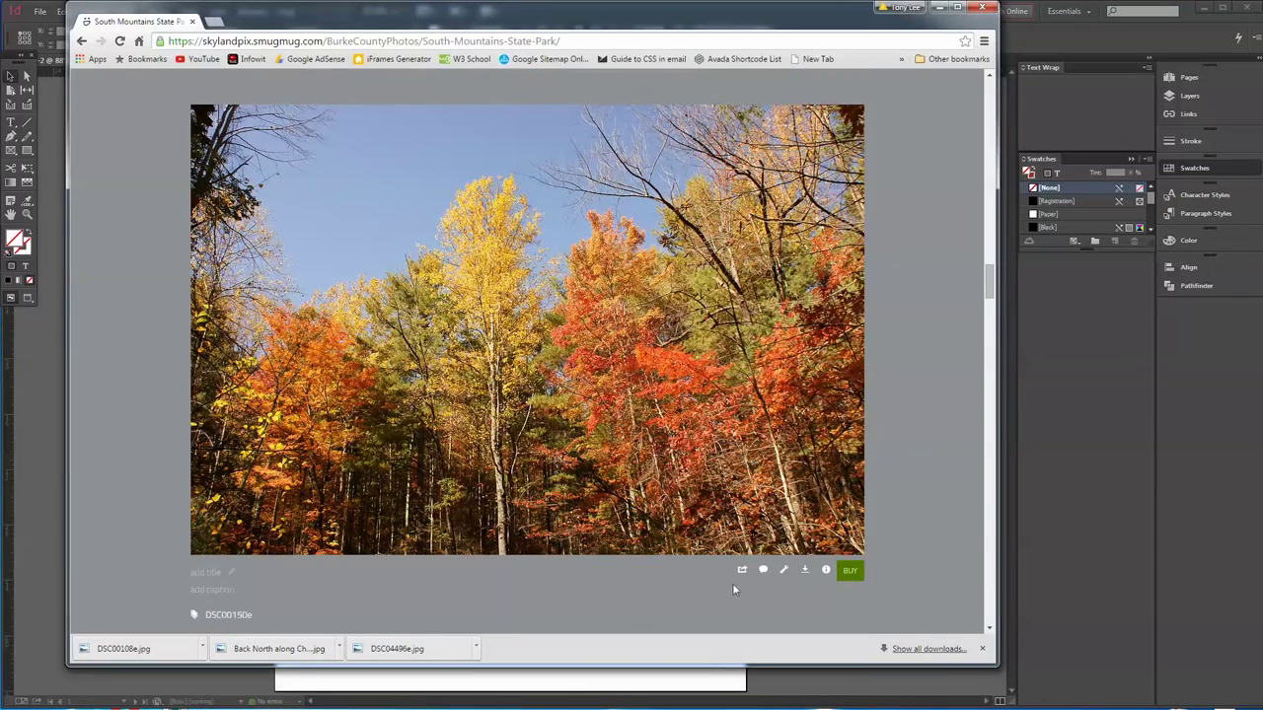
left_click(804, 569)
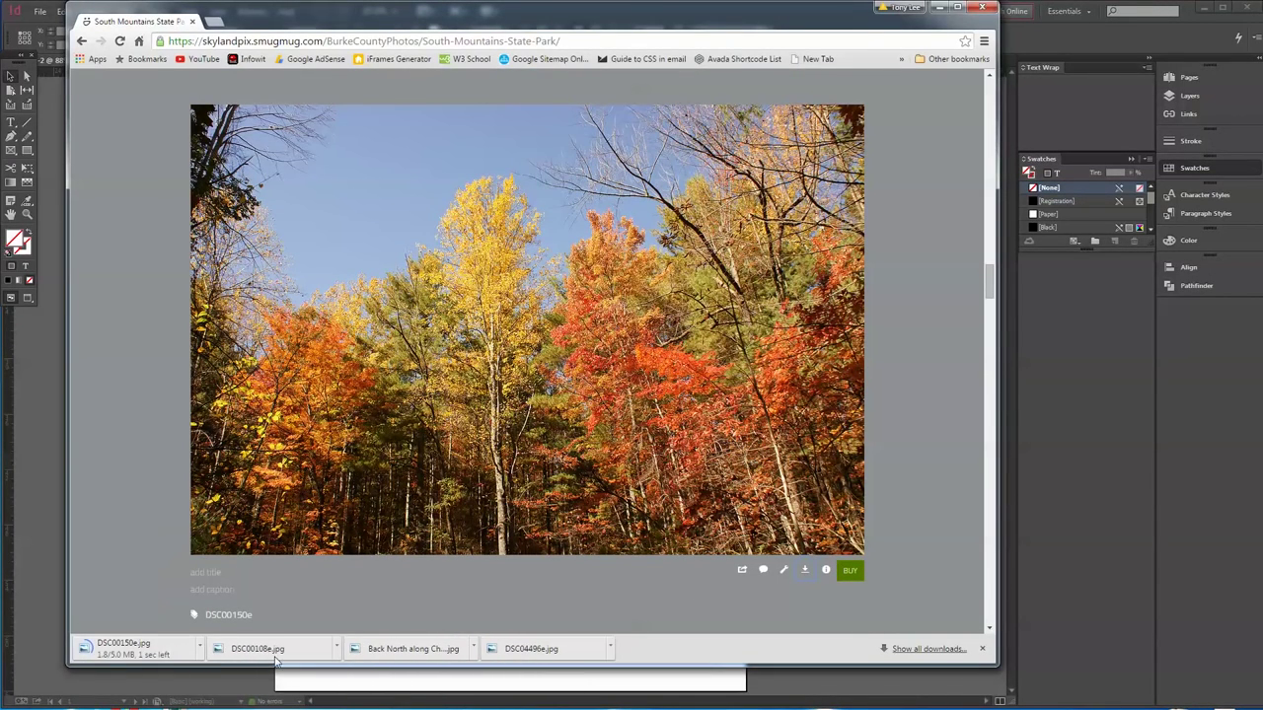
right_click(277, 662)
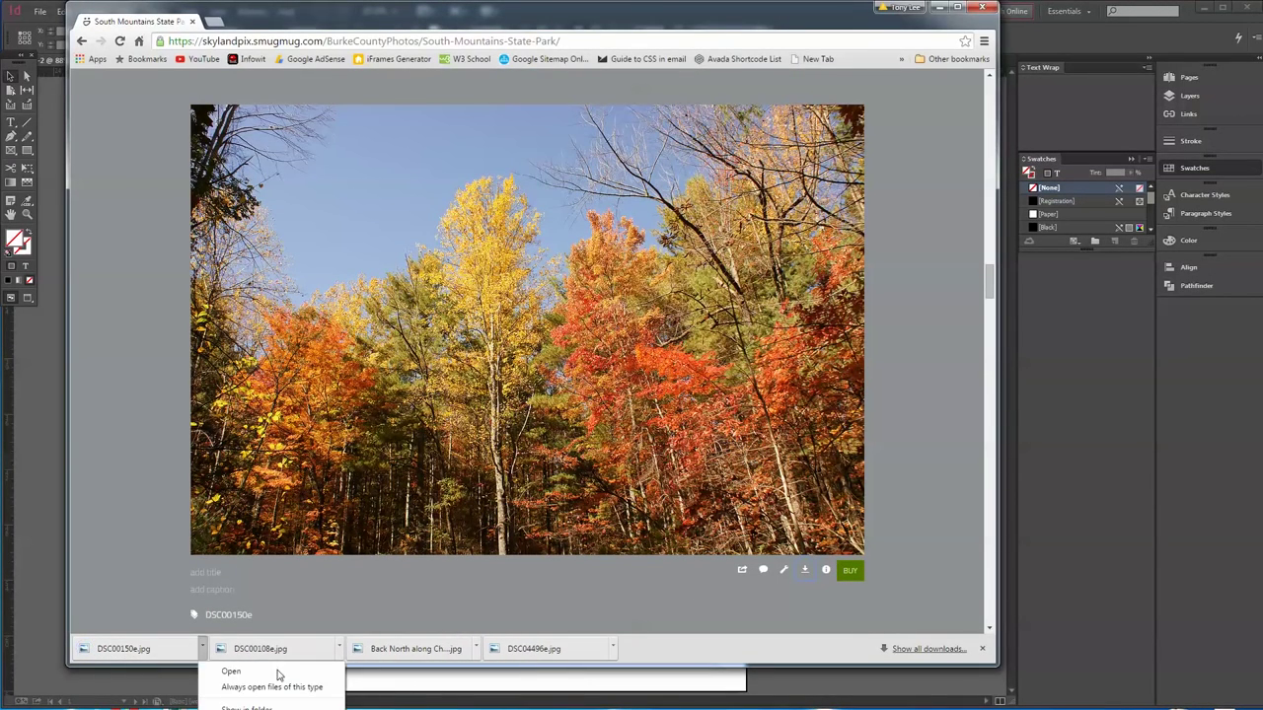
left_click(277, 672)
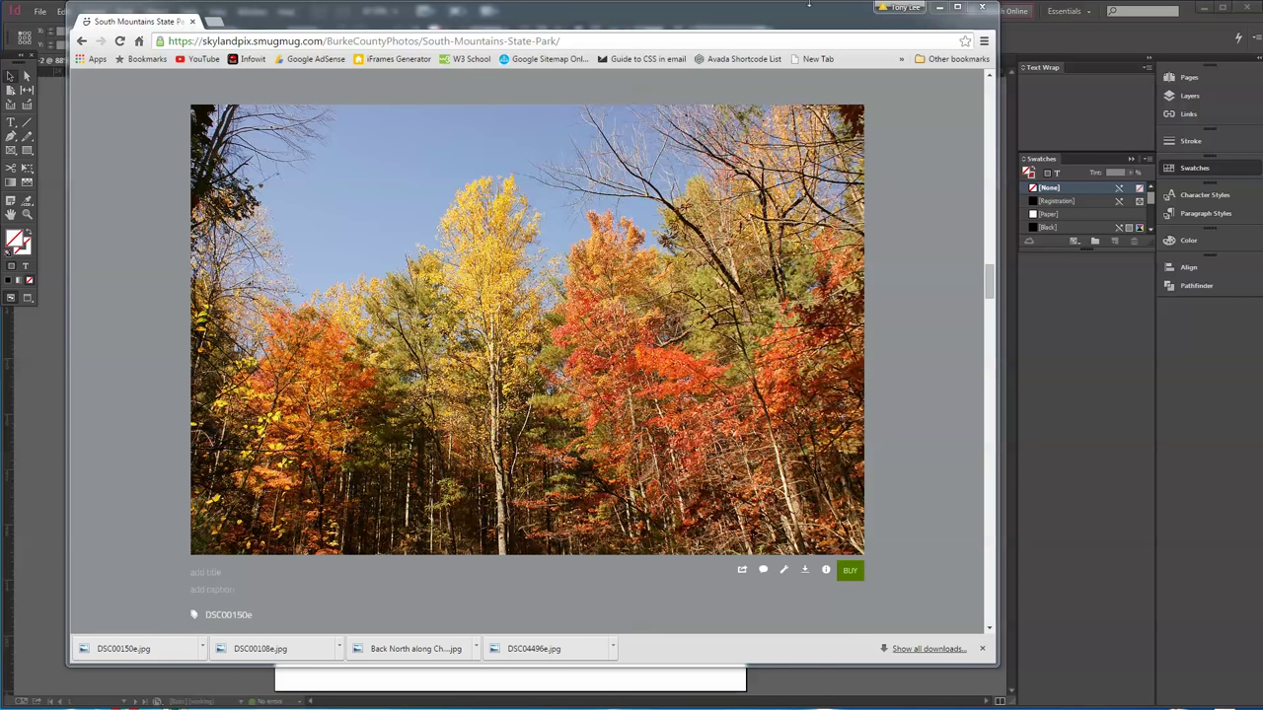
left_click(938, 8)
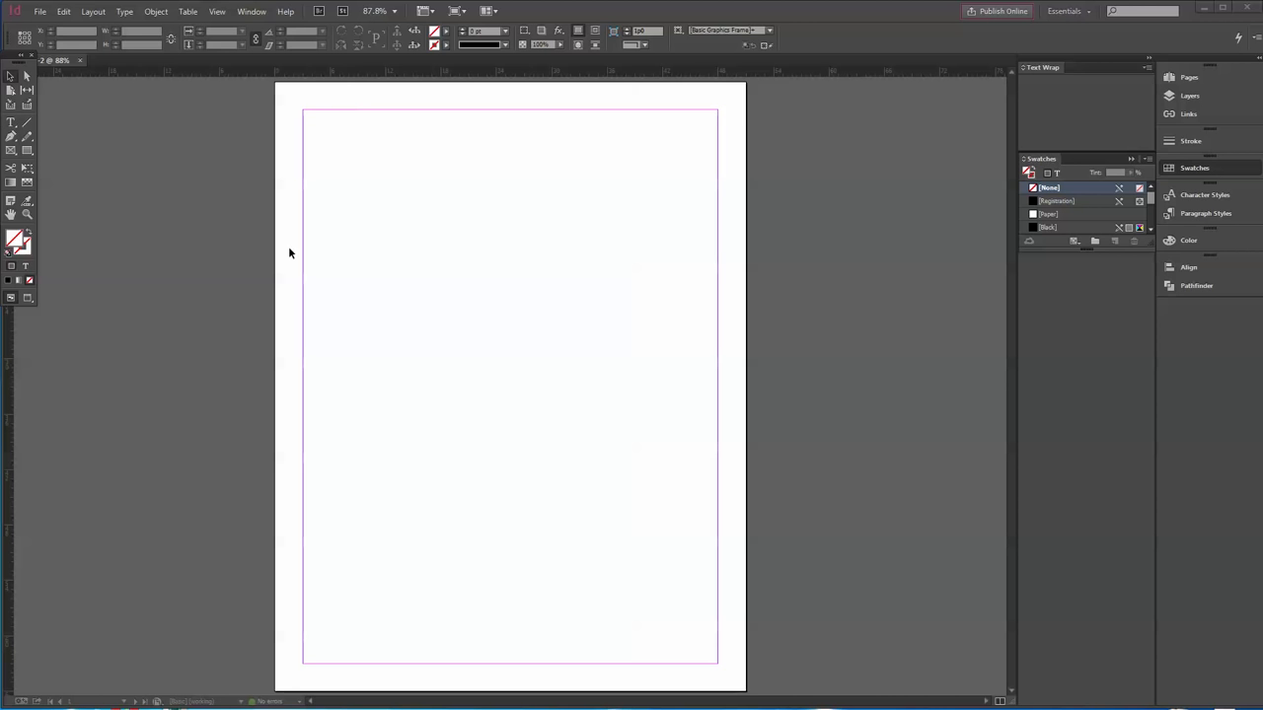
Draw a text frame across the page top, type 'THE BEAUTY OF BURKE COUNTY' and select it
left_click(12, 123)
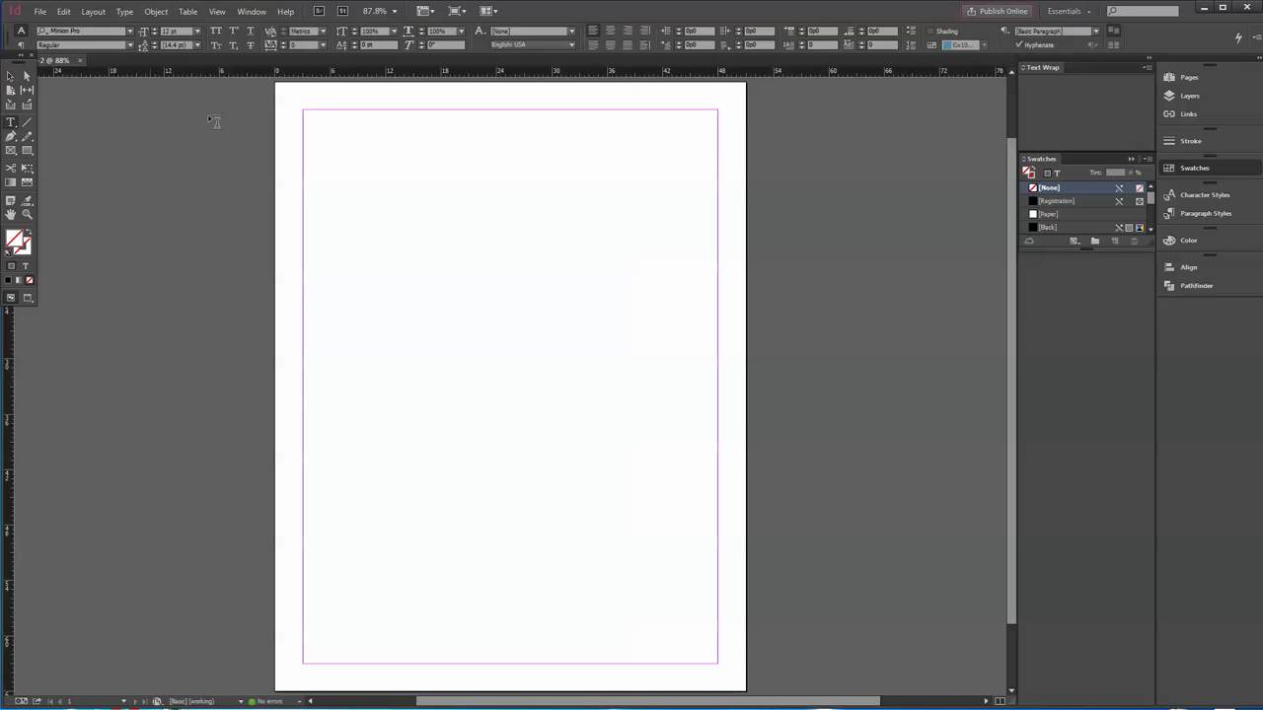
left_click_drag(304, 111, 719, 152)
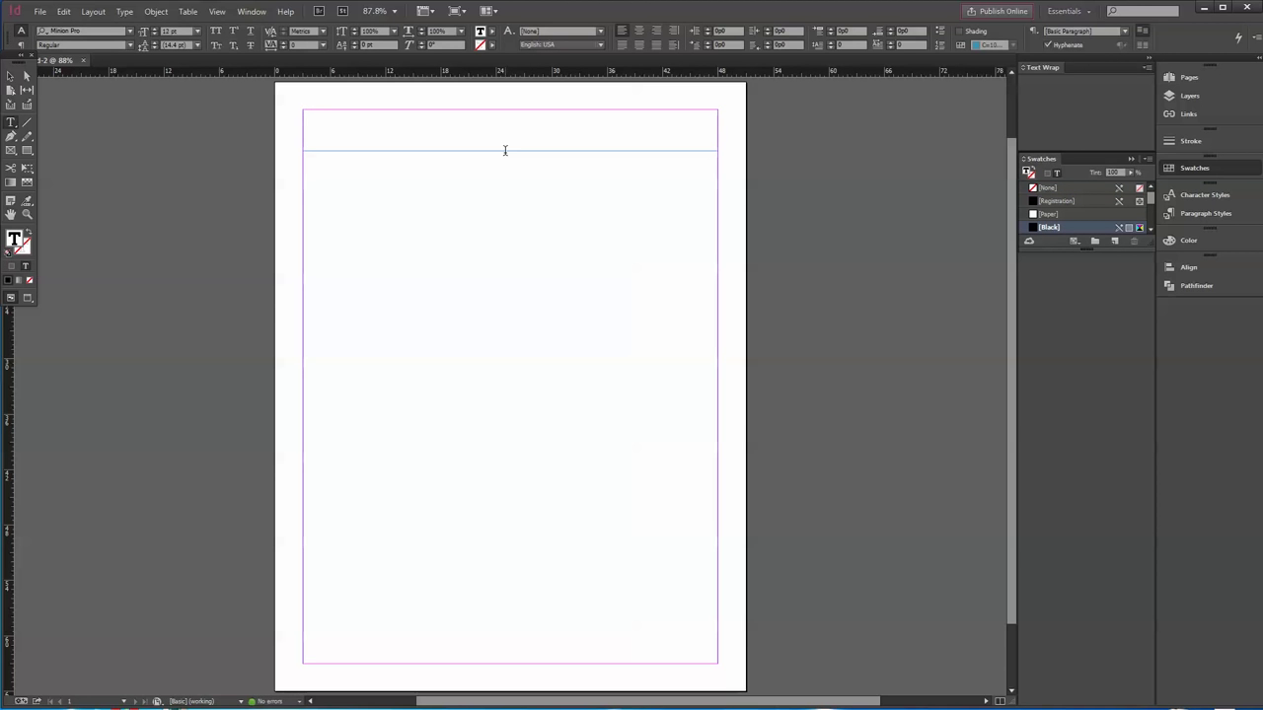
type("Th")
type("THT")
key("BackSpace")
type("E BEAUTY OF BURKE COUNTY")
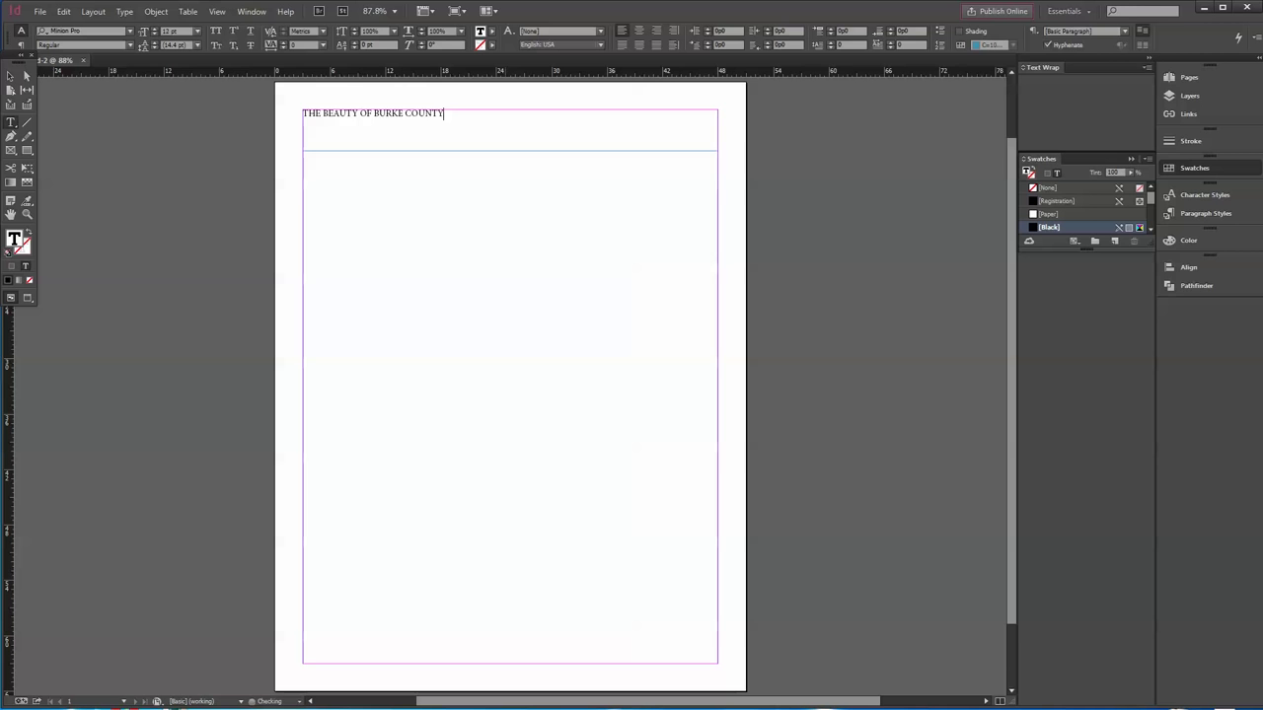
key("ctrl+a")
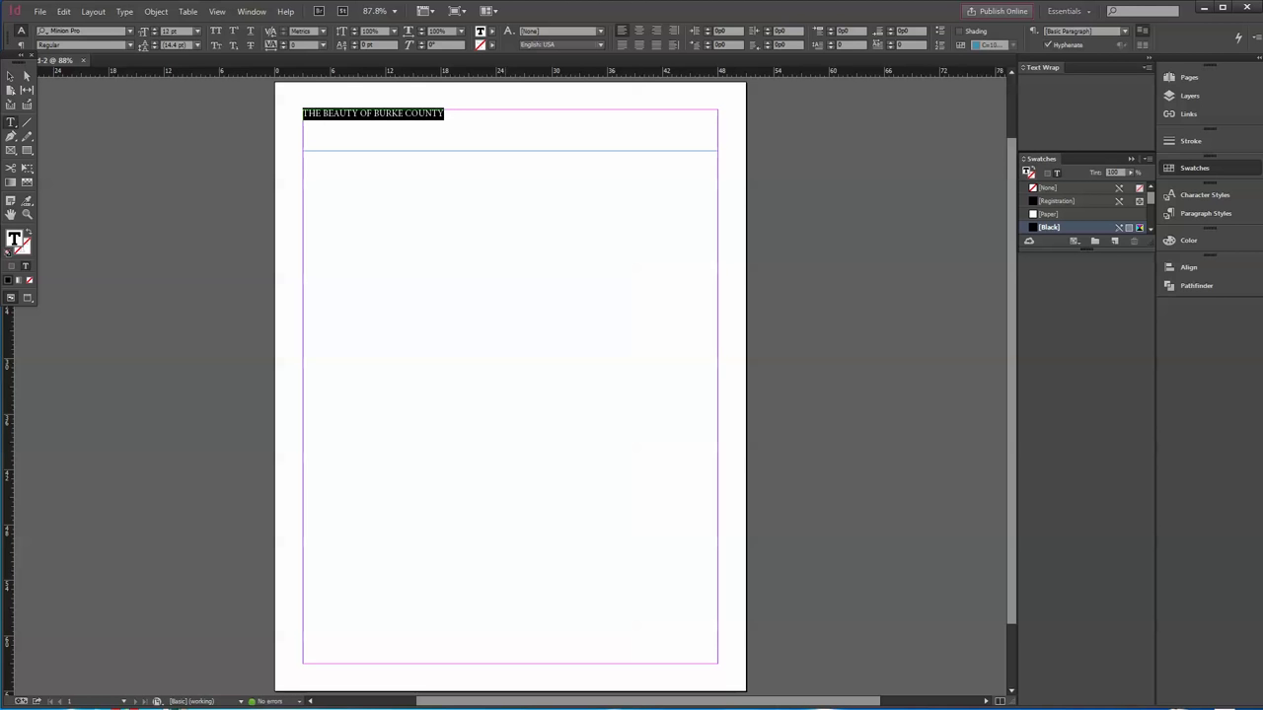
Raise the heading's font size from 12 pt to 28 pt
left_click(153, 35)
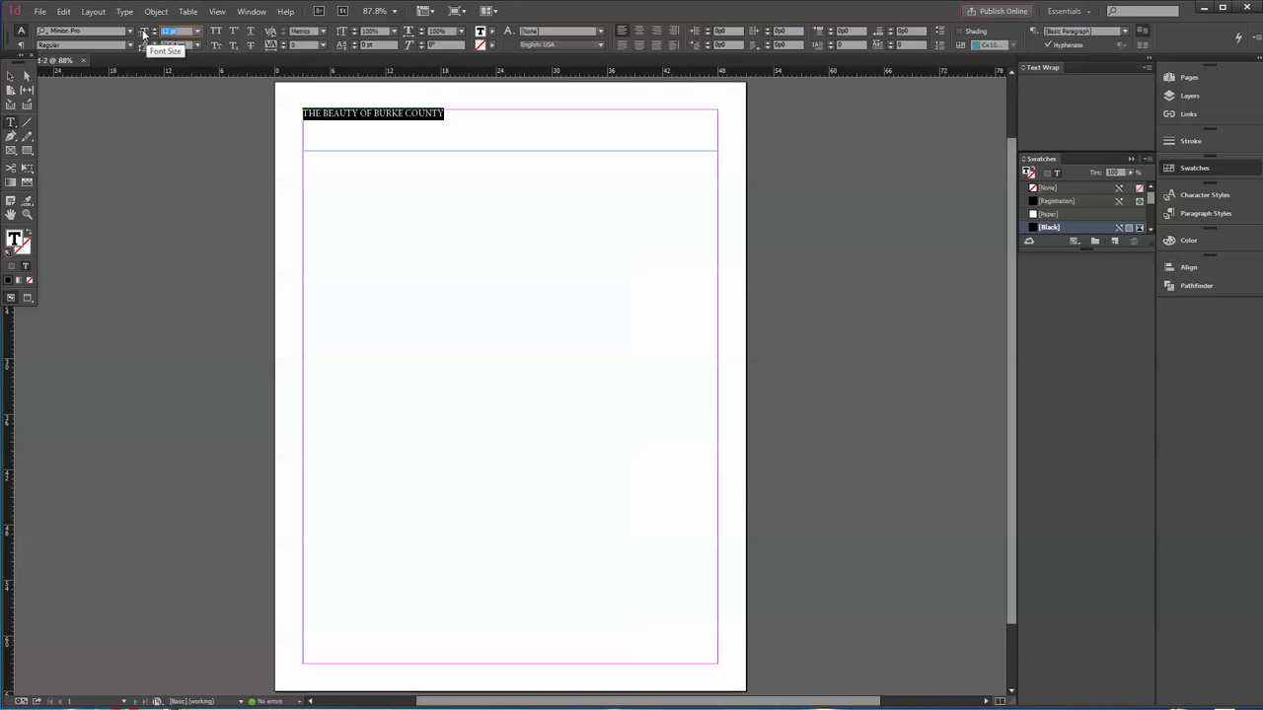
left_click(154, 31)
left_click(154, 31)
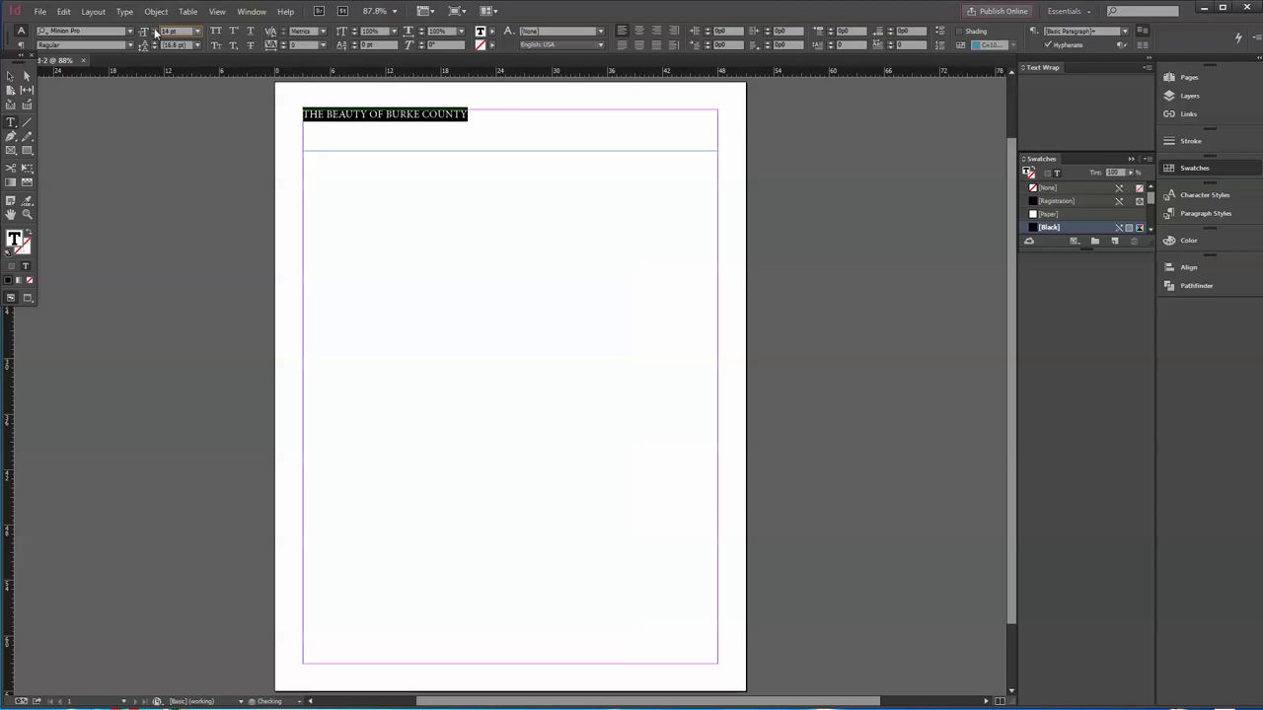
left_click(154, 30)
left_click(153, 30)
left_click(154, 30)
left_click(154, 30)
left_click(154, 30)
left_click(155, 31)
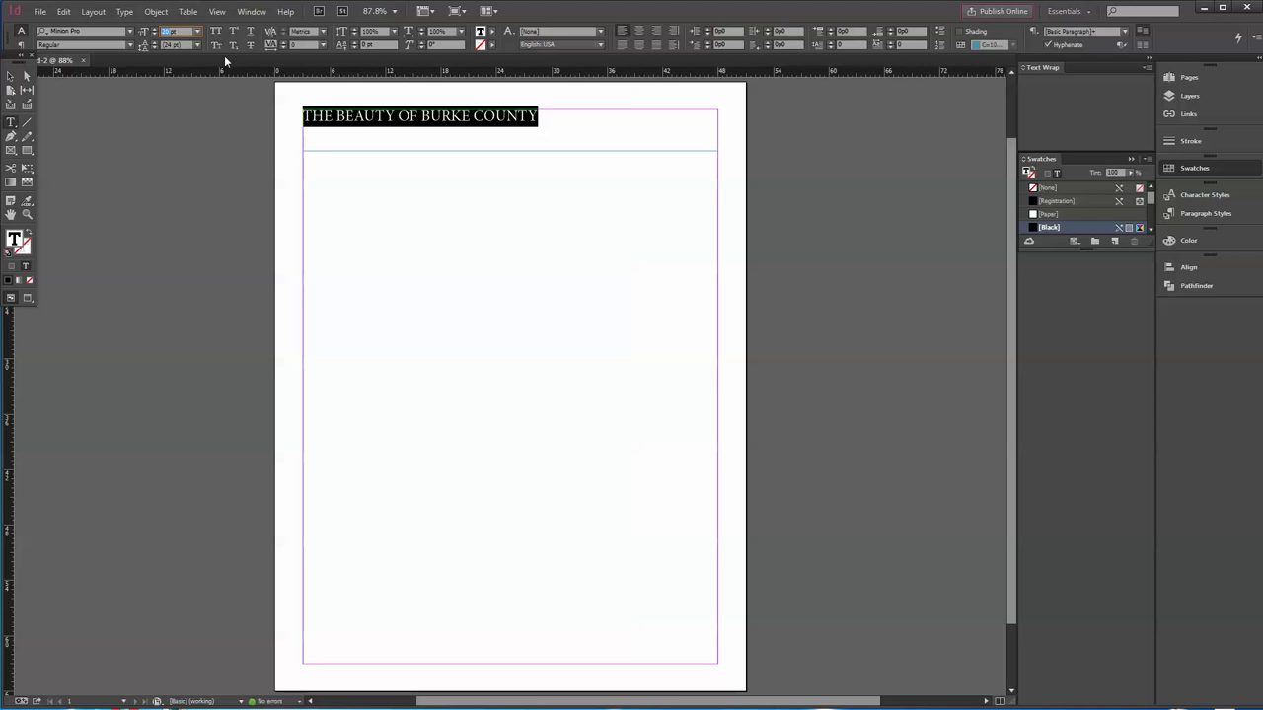
type("28")
key("Tab")
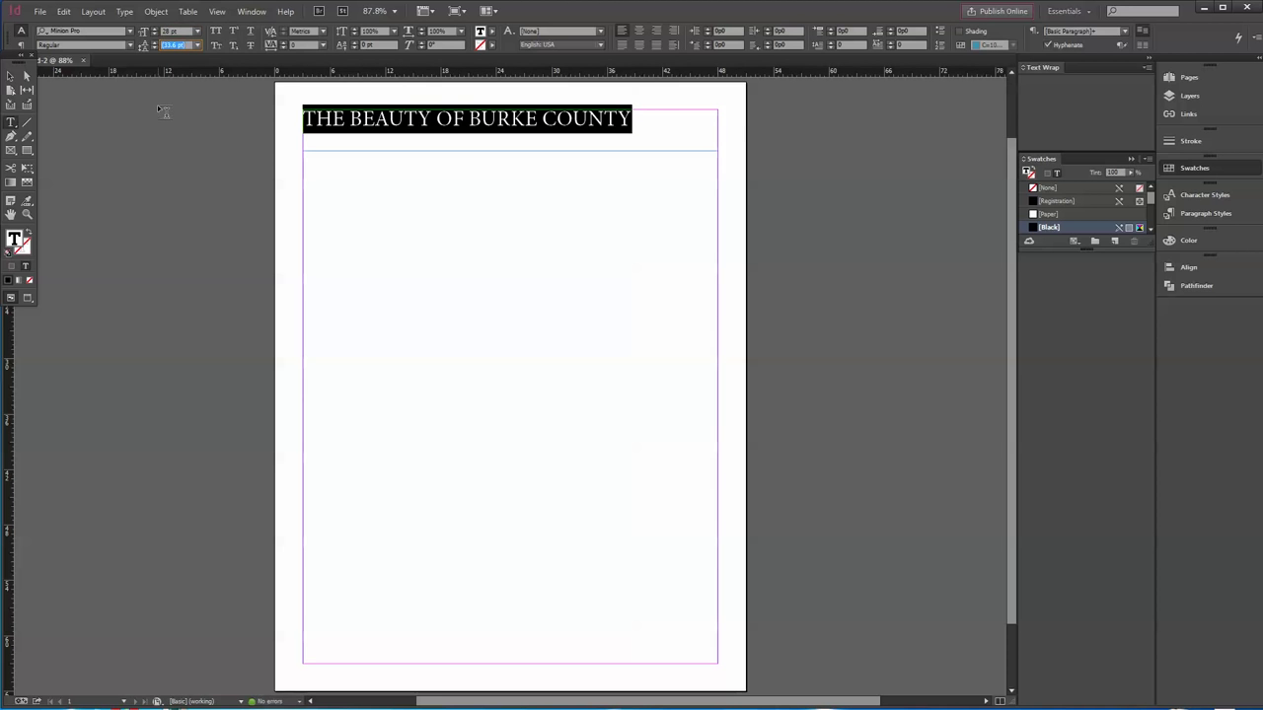
Step the heading up to 35 pt and set its vertical scale to 101%
left_click(155, 29)
left_click(155, 28)
left_click(155, 29)
left_click(155, 29)
left_click(155, 29)
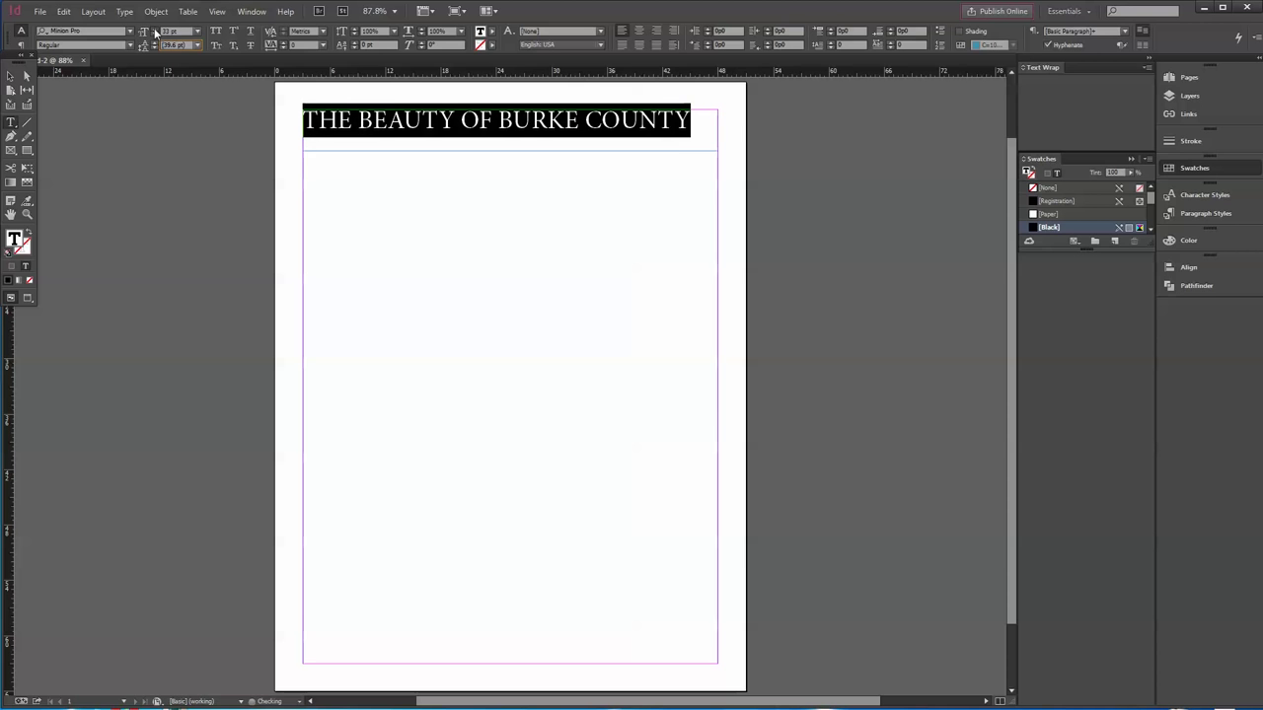
left_click(155, 29)
left_click(155, 29)
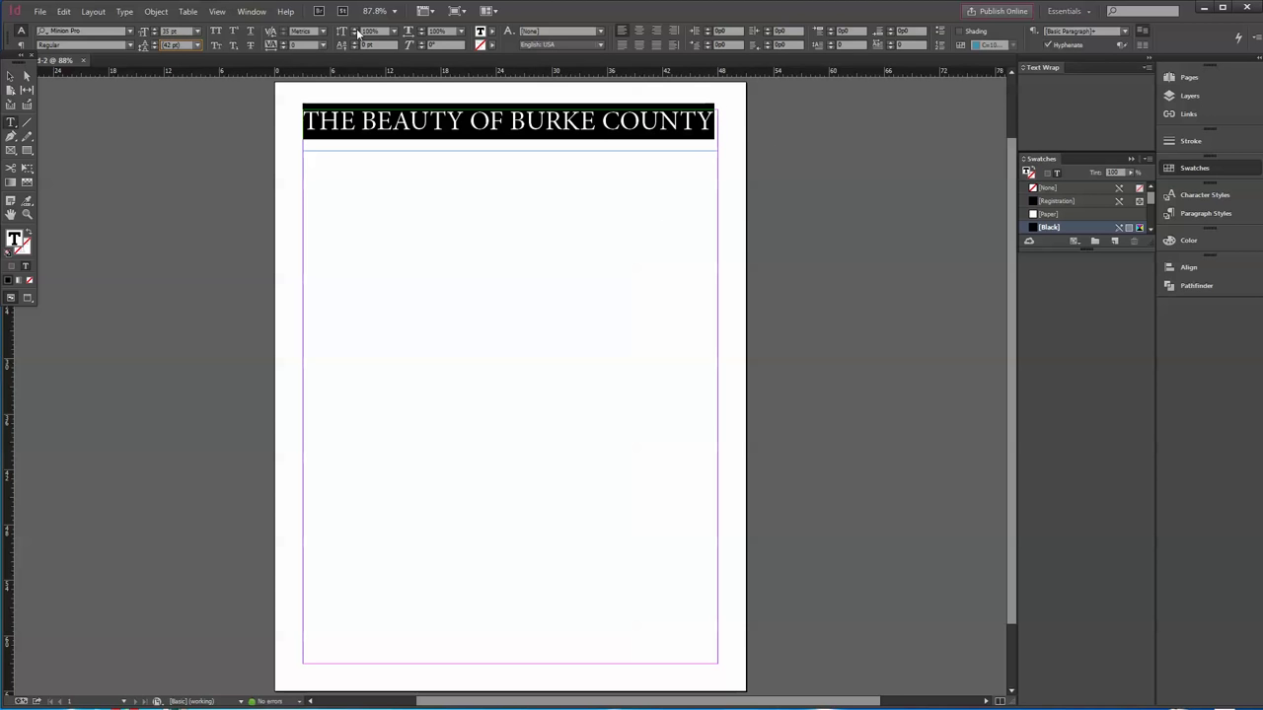
left_click(422, 29)
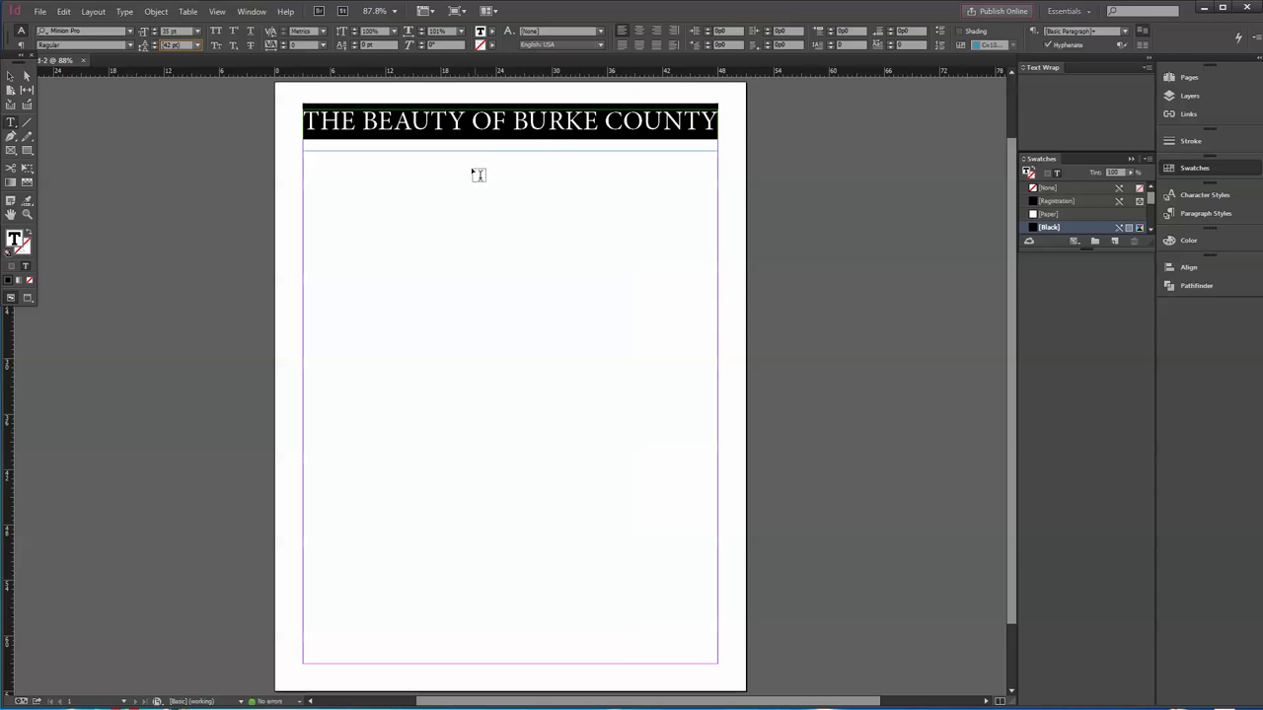
Pull the heading frame's bottom edge up toward the title text
left_click(10, 79)
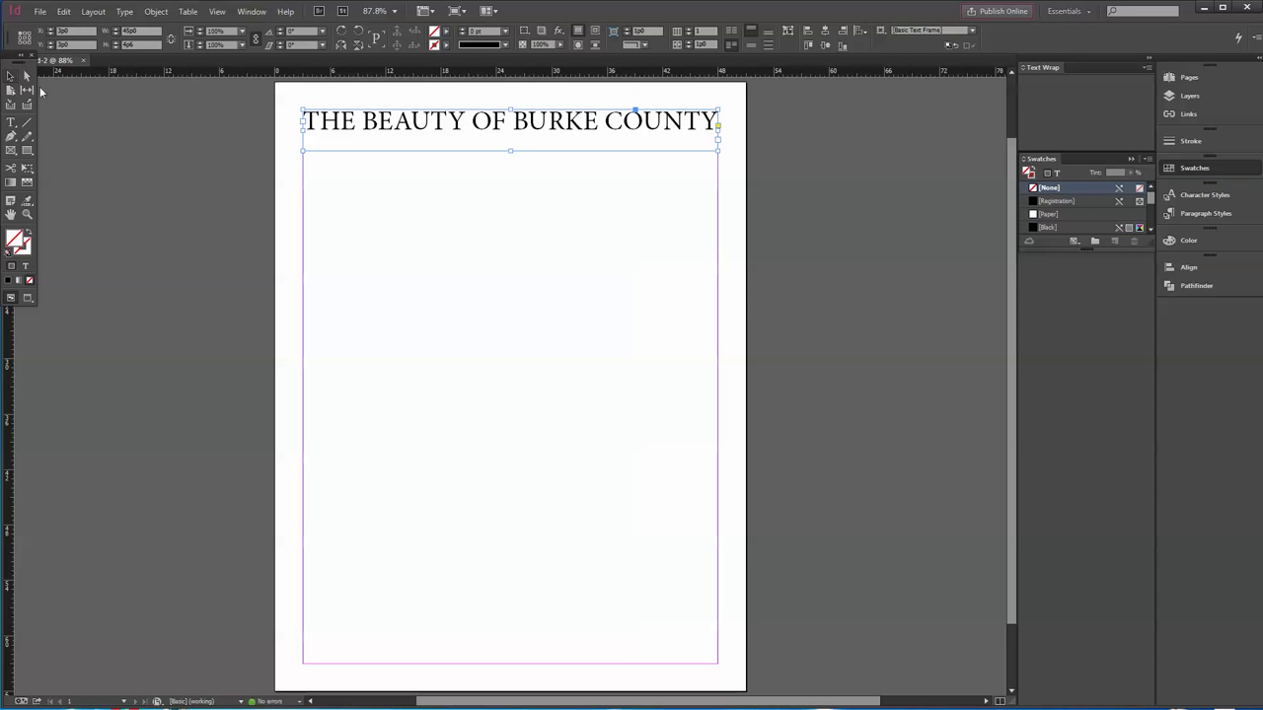
left_click_drag(510, 150, 510, 137)
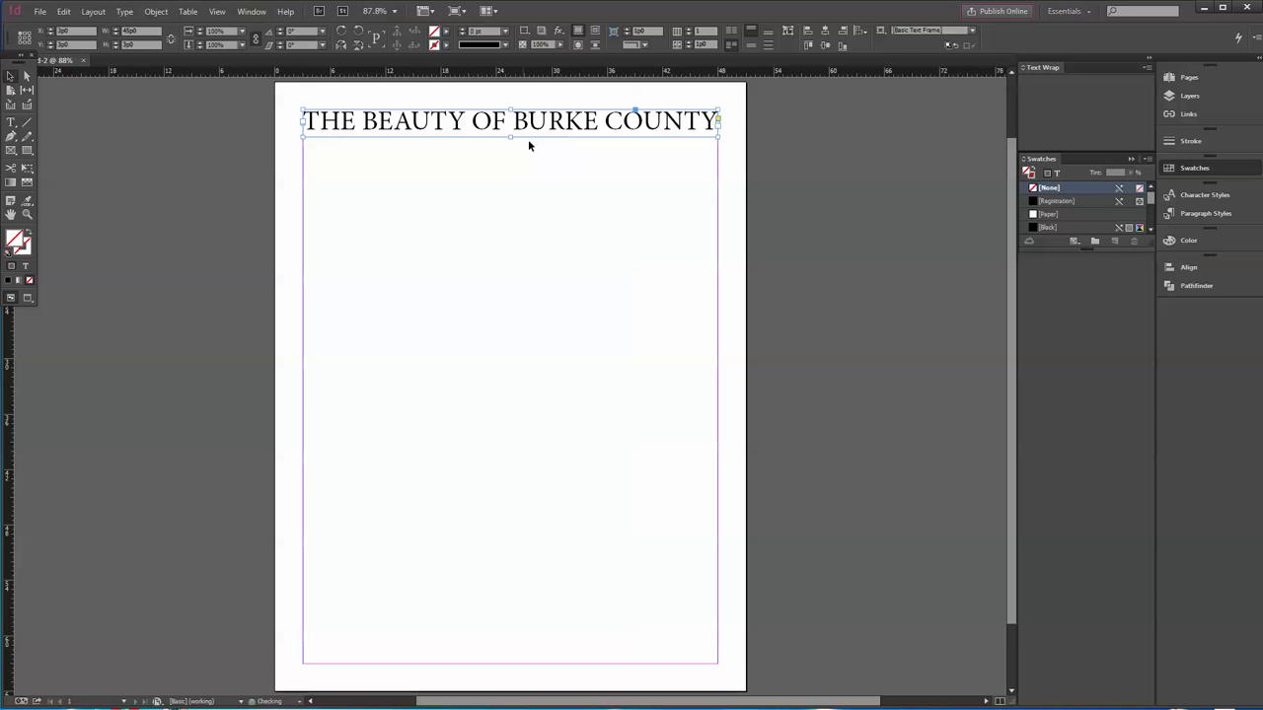
left_click(642, 149)
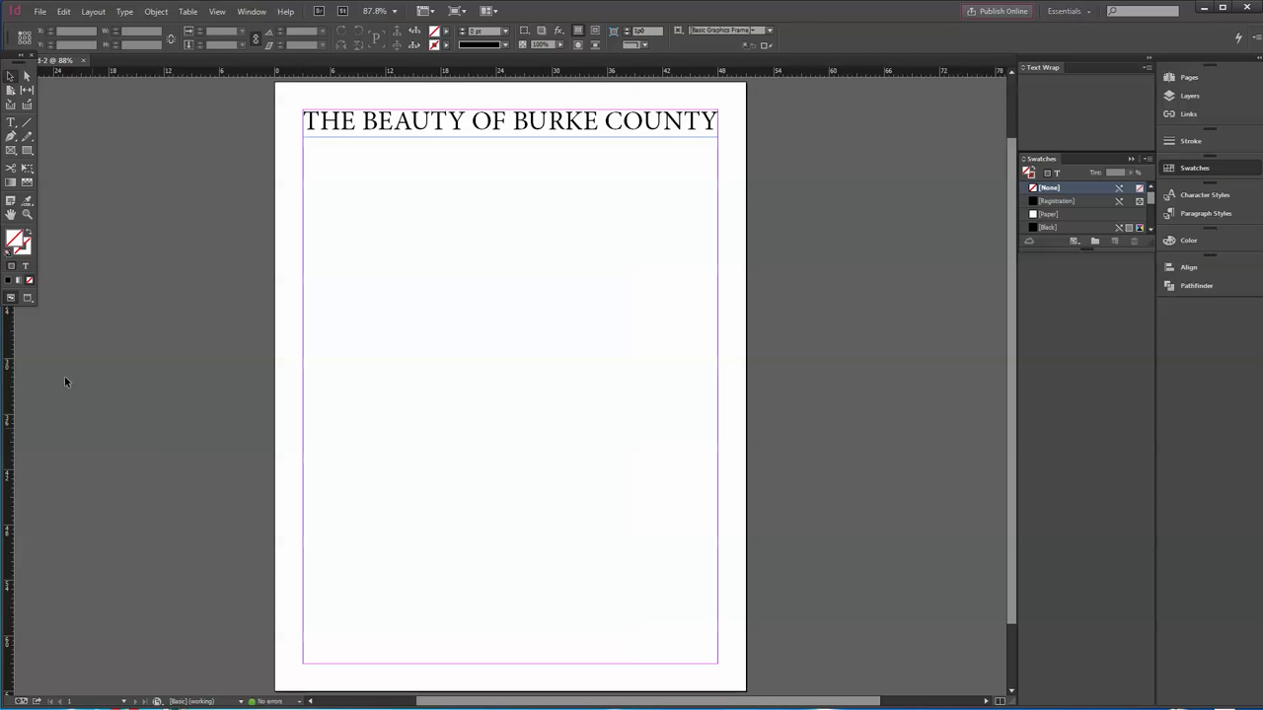
Check the page in Preview mode, then tighten the title frame's bottom under the text
left_click(28, 298)
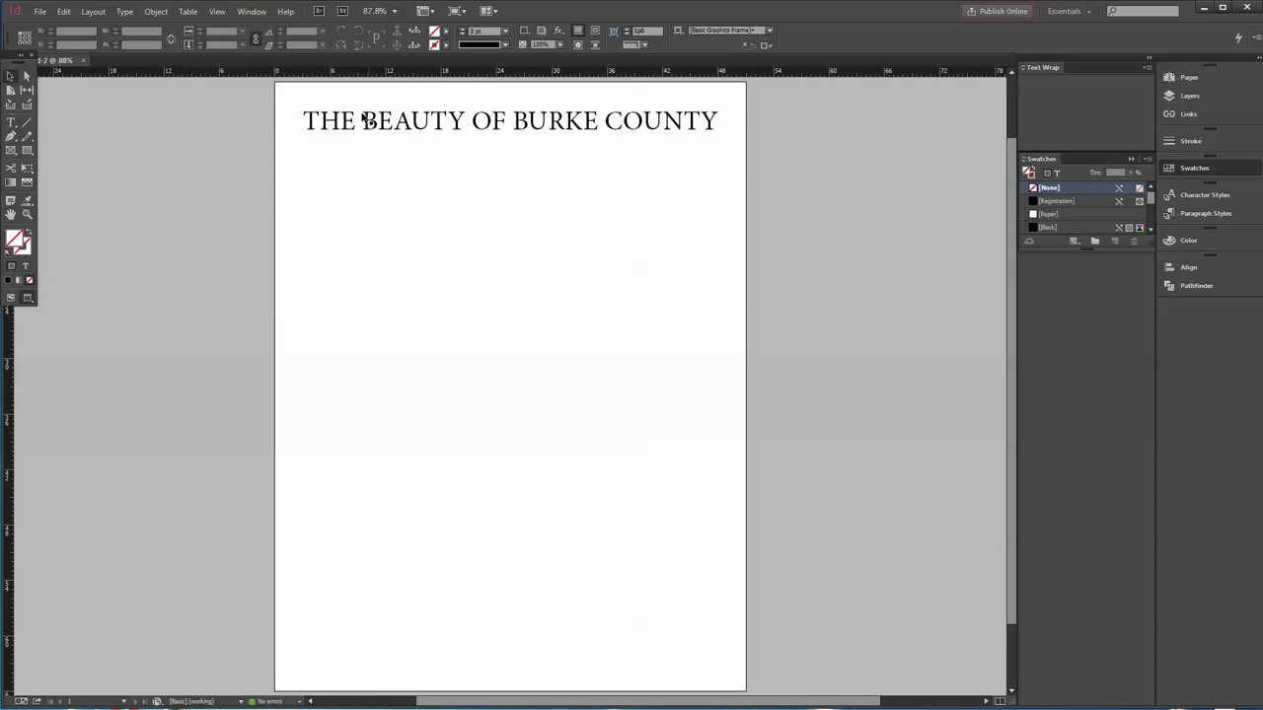
left_click(11, 298)
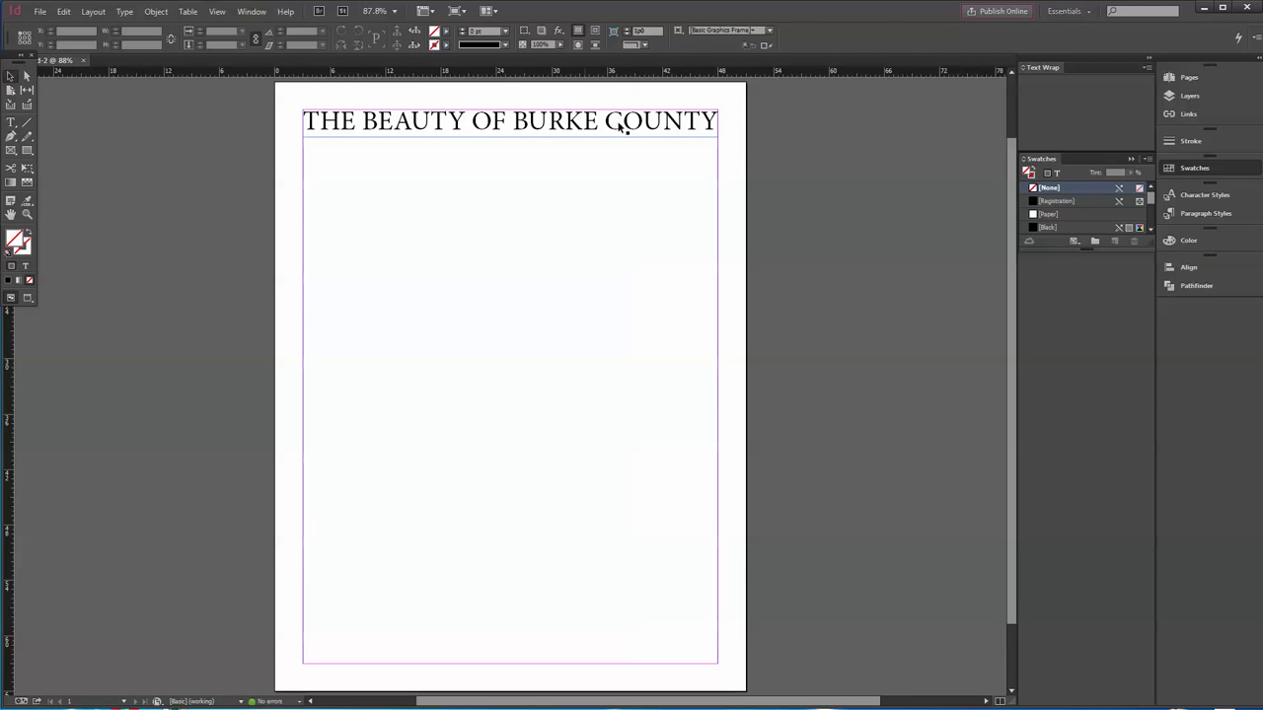
left_click(520, 138)
left_click_drag(513, 136, 514, 136)
left_click(529, 172)
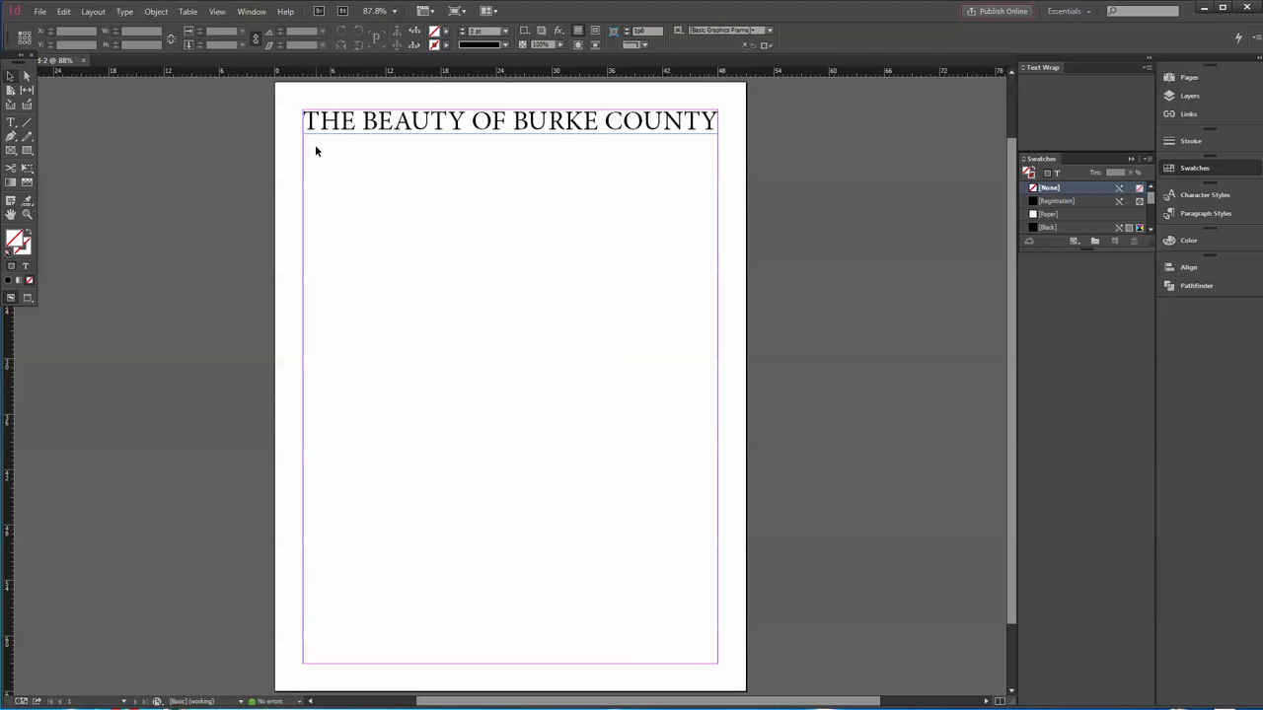
Drag out a new empty text frame directly beneath the heading with the Type tool
left_click(10, 122)
left_click_drag(311, 139, 579, 157)
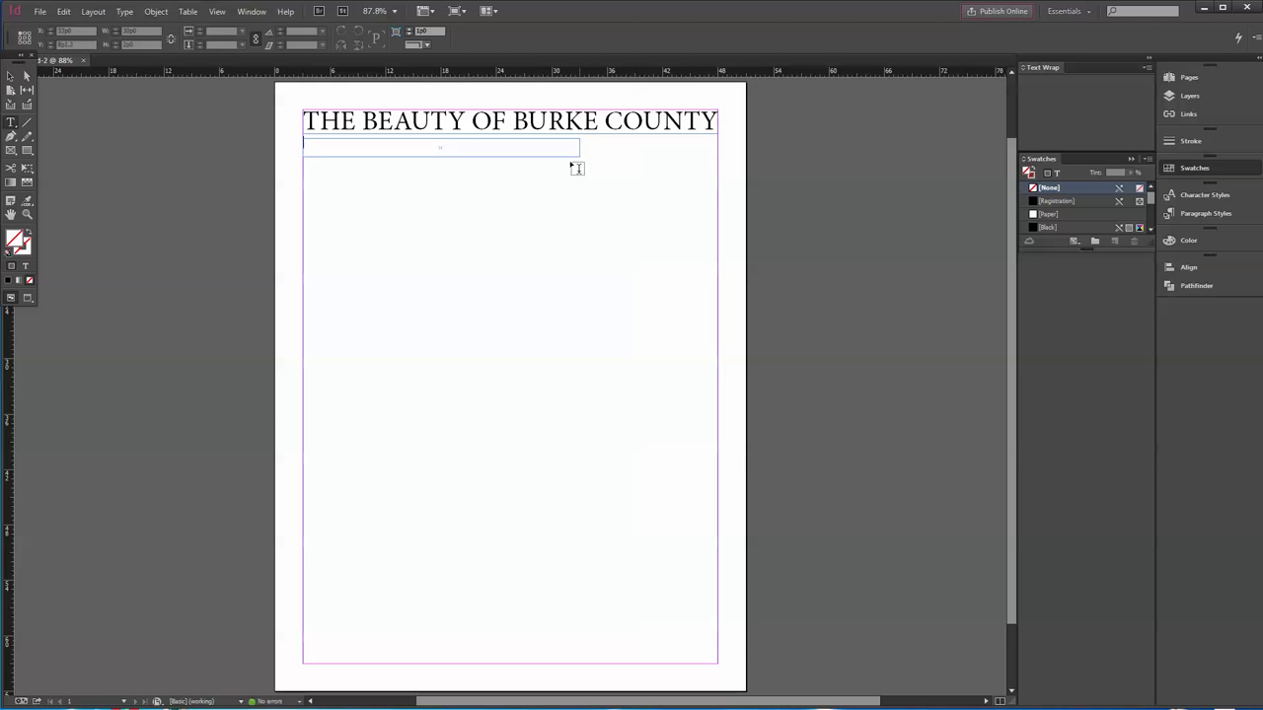
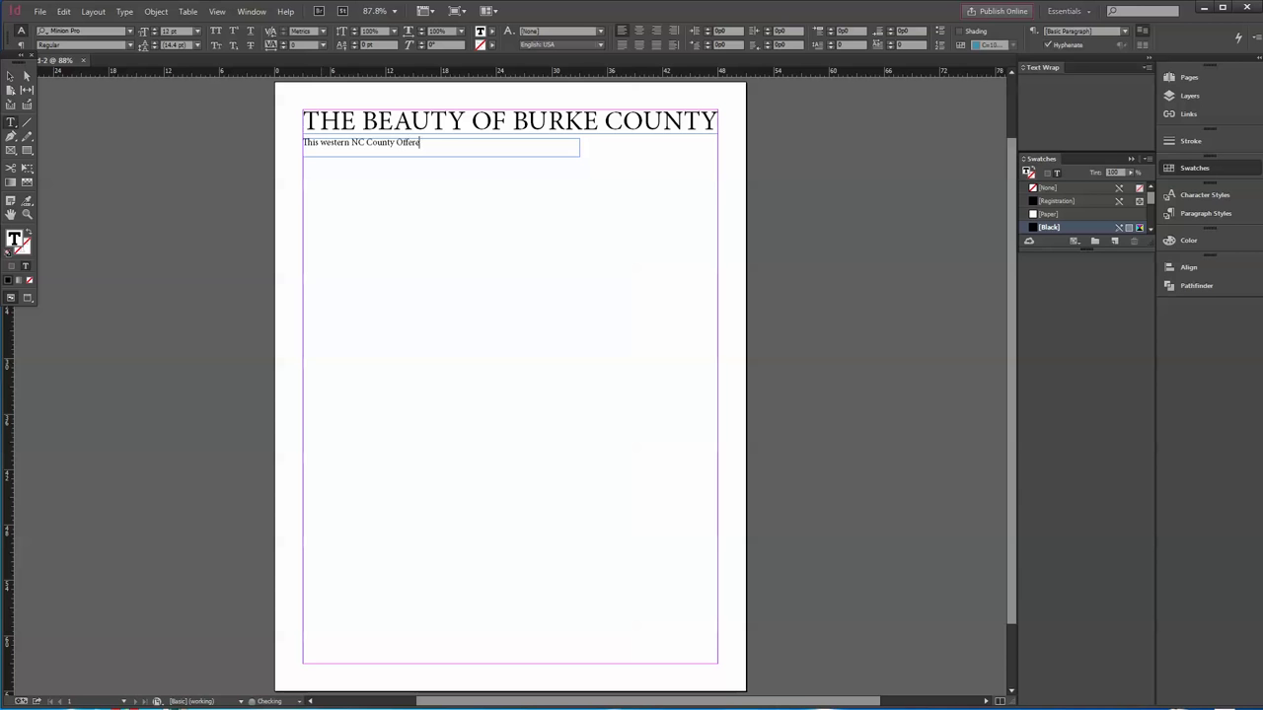
Correct 'Offere' to 'Offers' and finish the subtitle with 'Much More Than You Might Expect'
type("s")
key("BackSpace")
type("s Much More Than You Might Expect")
Capitalise 'Western' and select the whole subtitle line
left_click(329, 143)
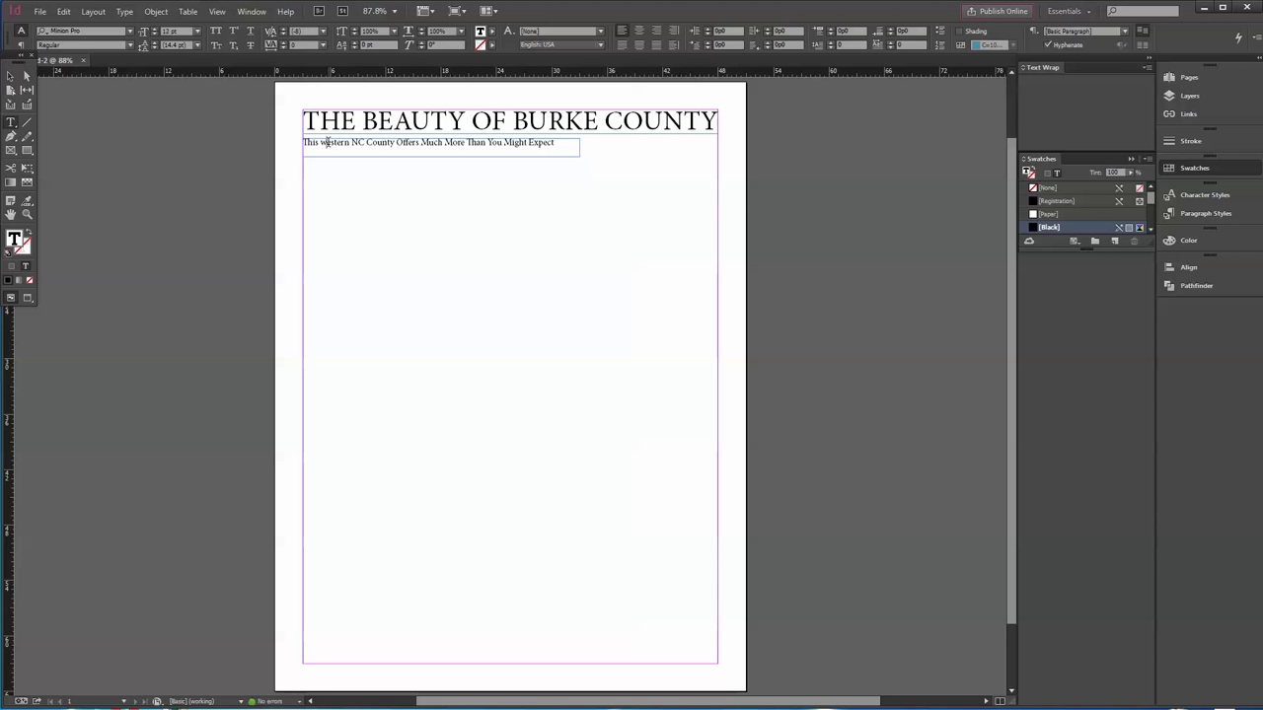
key("BackSpace")
key("BackSpace")
type("W")
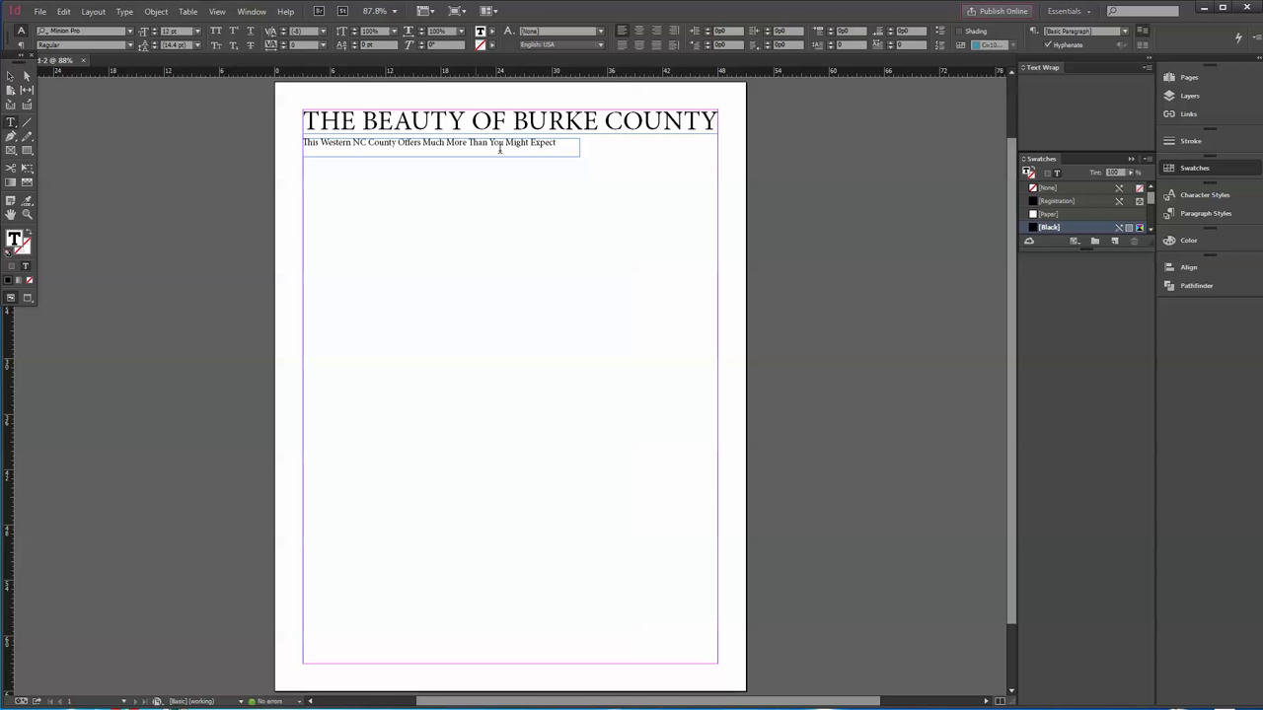
key("End")
left_click_drag(561, 142, 267, 143)
left_click(87, 34)
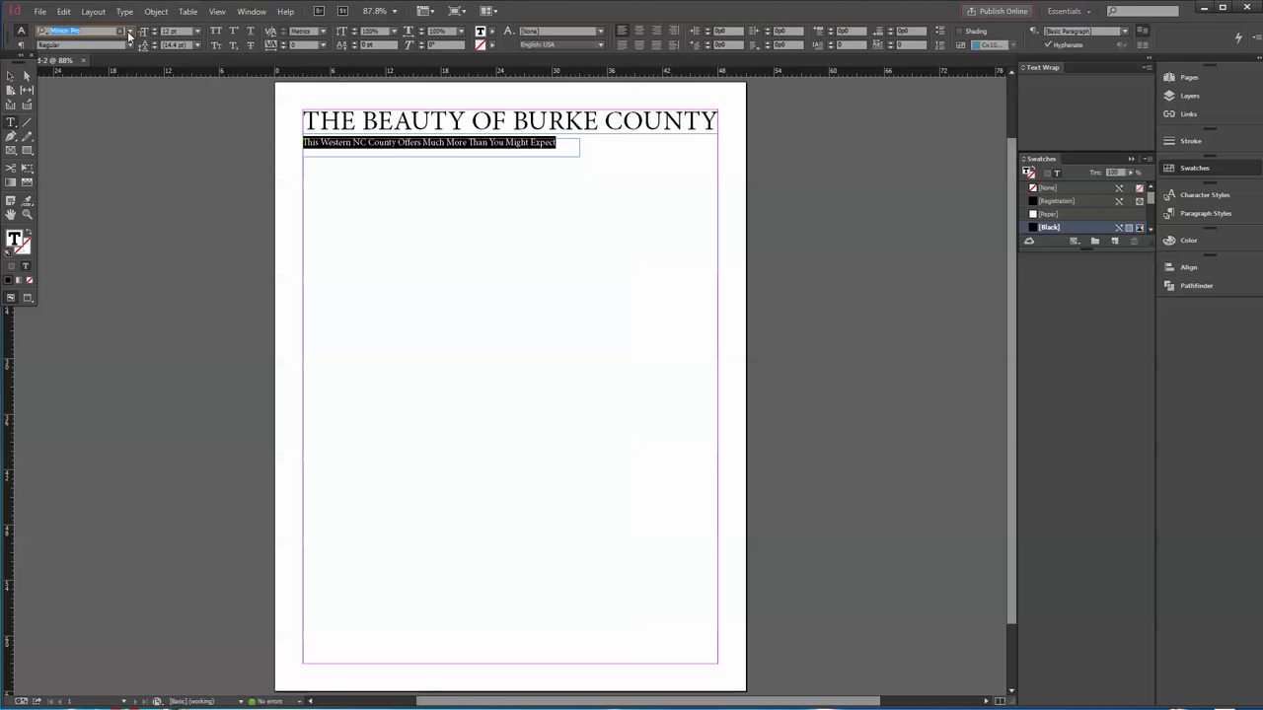
Set the subtitle font to Myriad Pro Regular
left_click(131, 33)
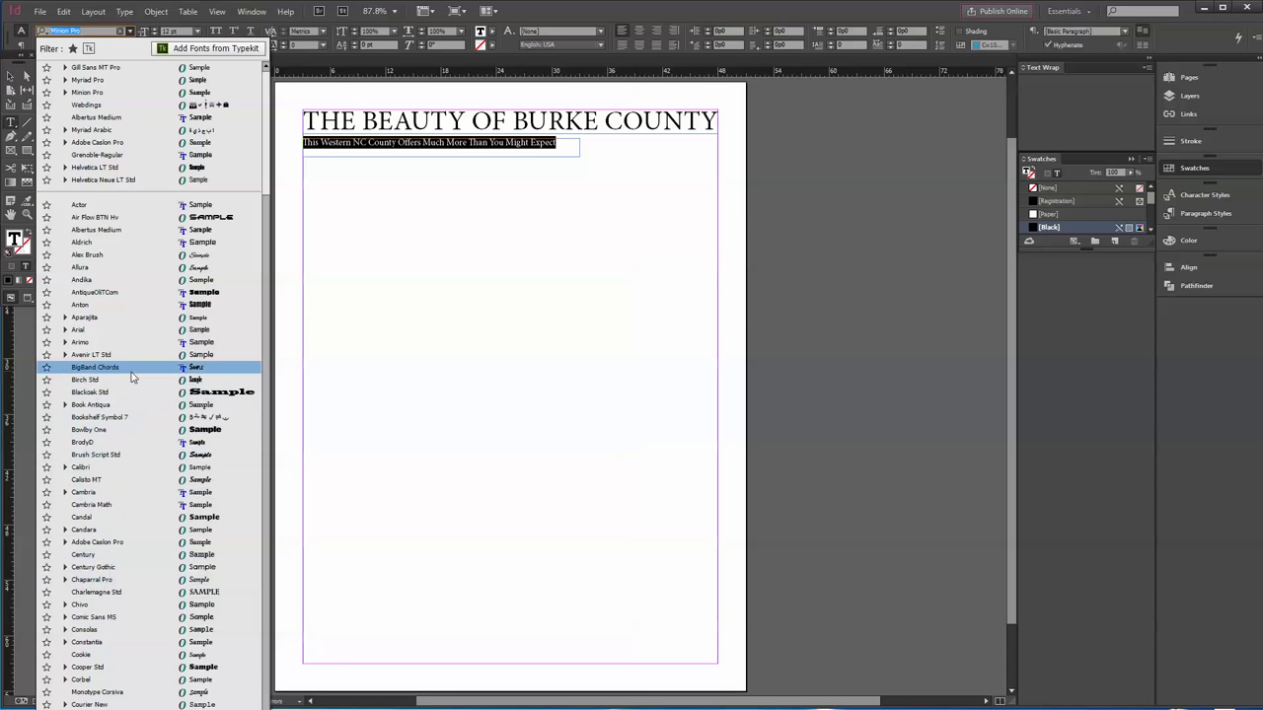
left_click(85, 29)
triple_click(85, 30)
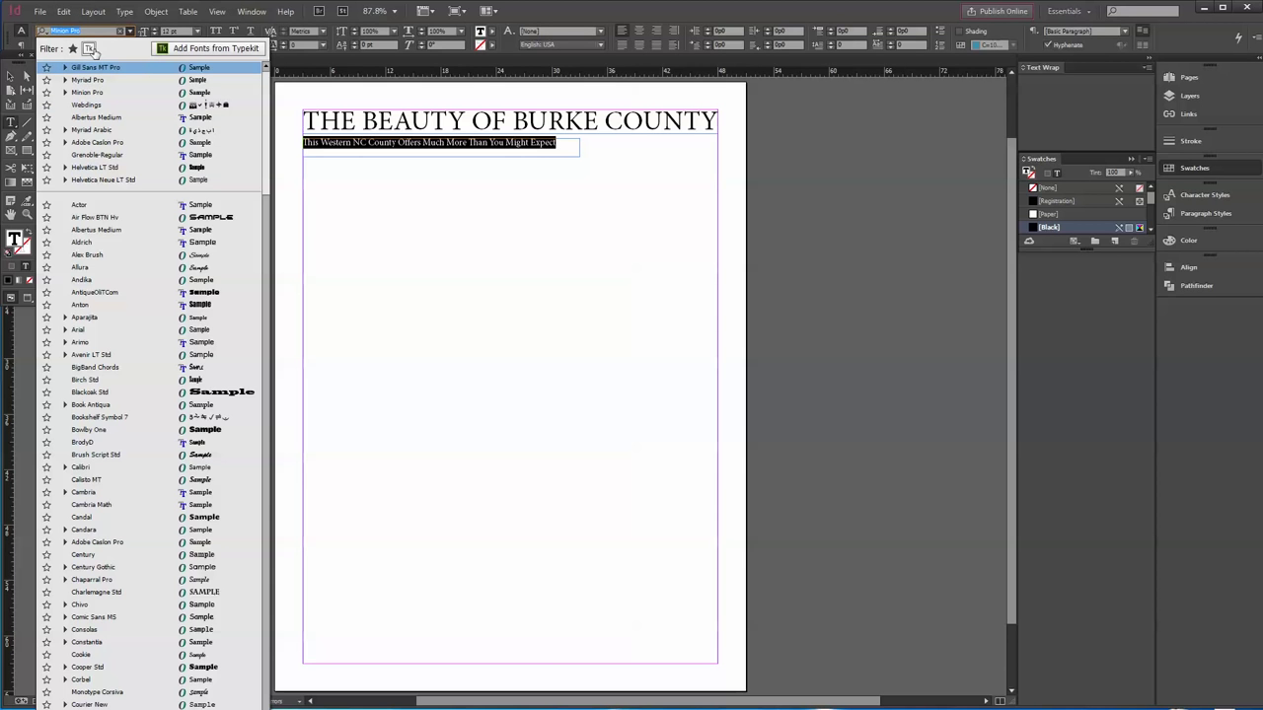
type("myri")
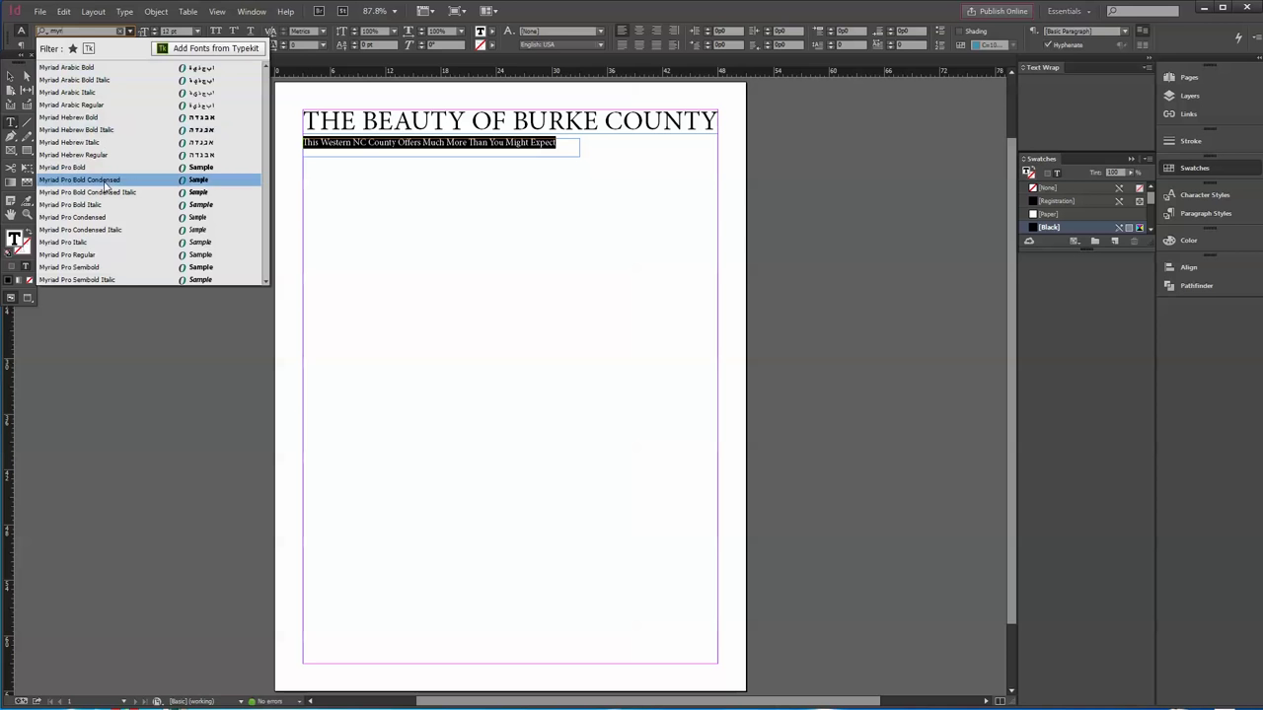
left_click(89, 255)
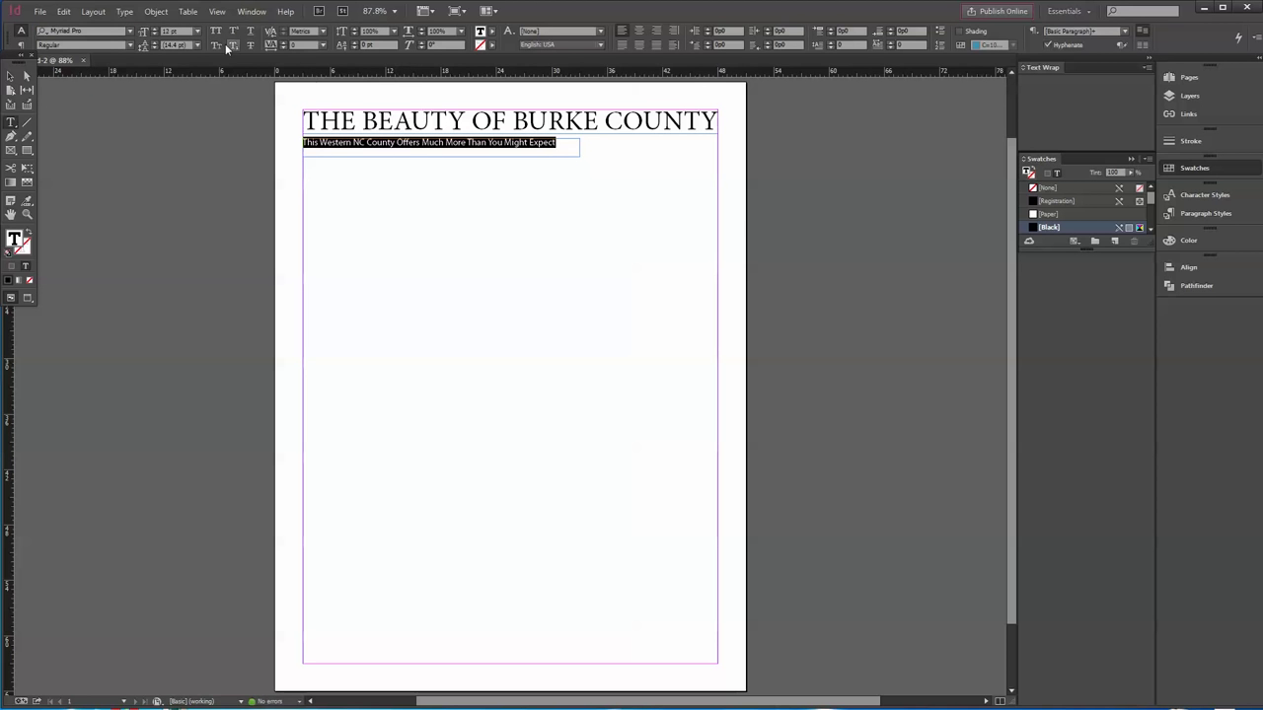
Enlarge the subtitle to 13 pt and widen its frame to 34p0
left_click(155, 29)
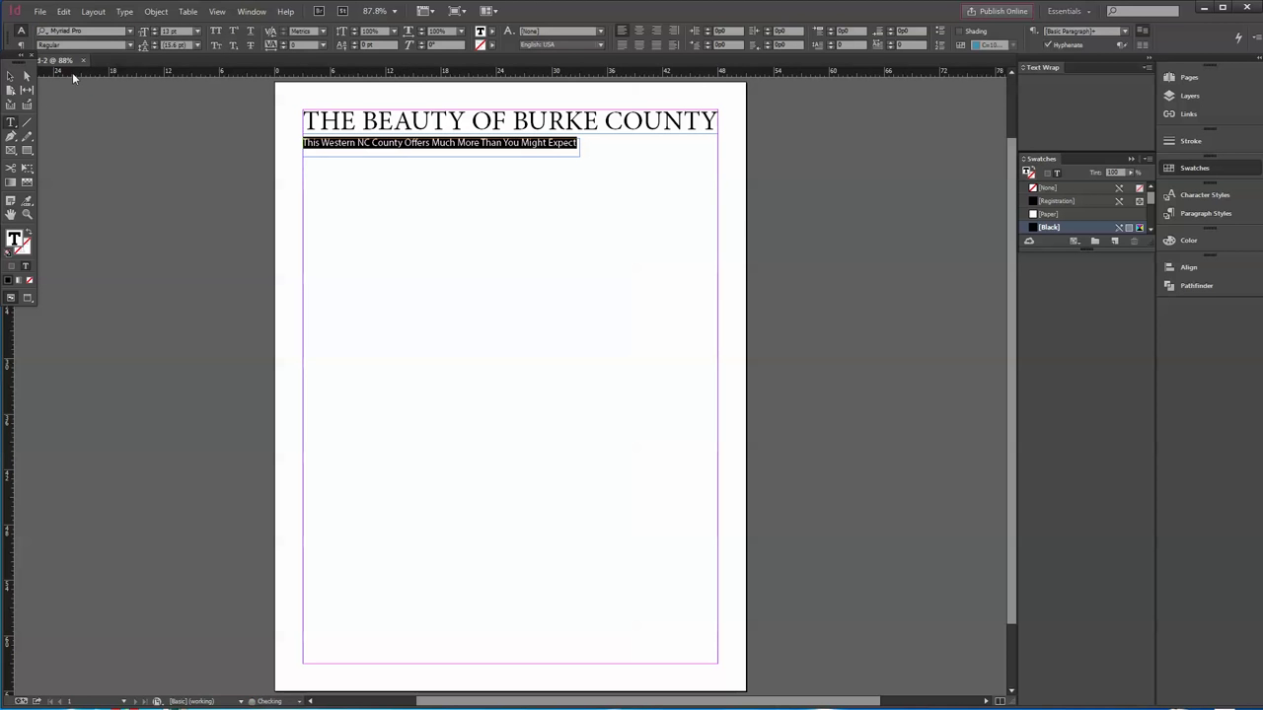
left_click(10, 76)
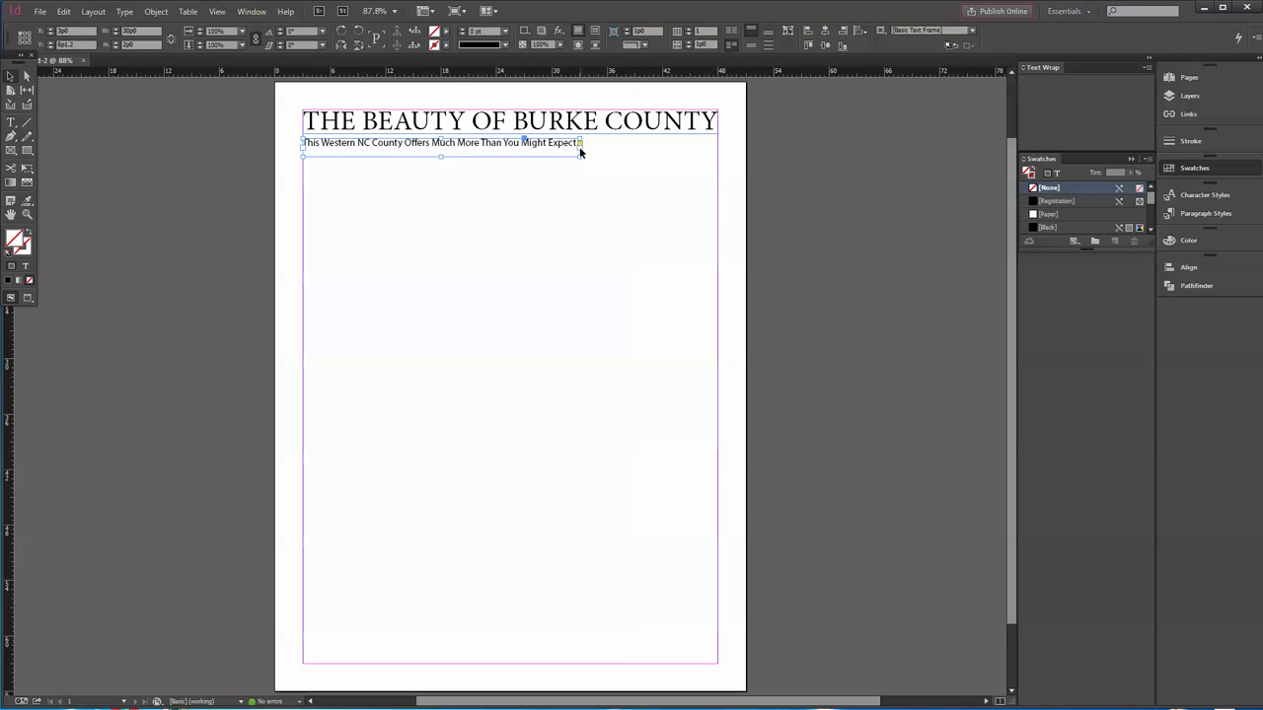
left_click_drag(580, 148, 615, 148)
left_click(10, 122)
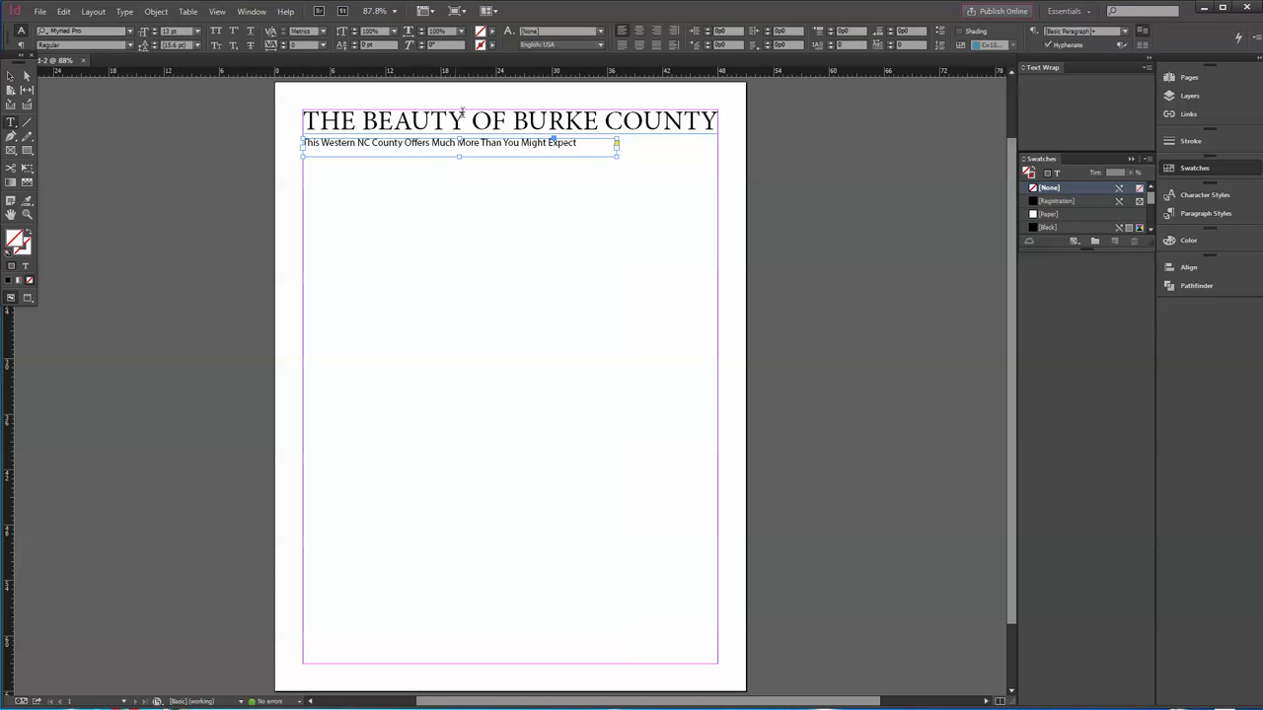
End the subtitle with a period and raise its size to 14 pt
left_click(586, 144)
type(".")
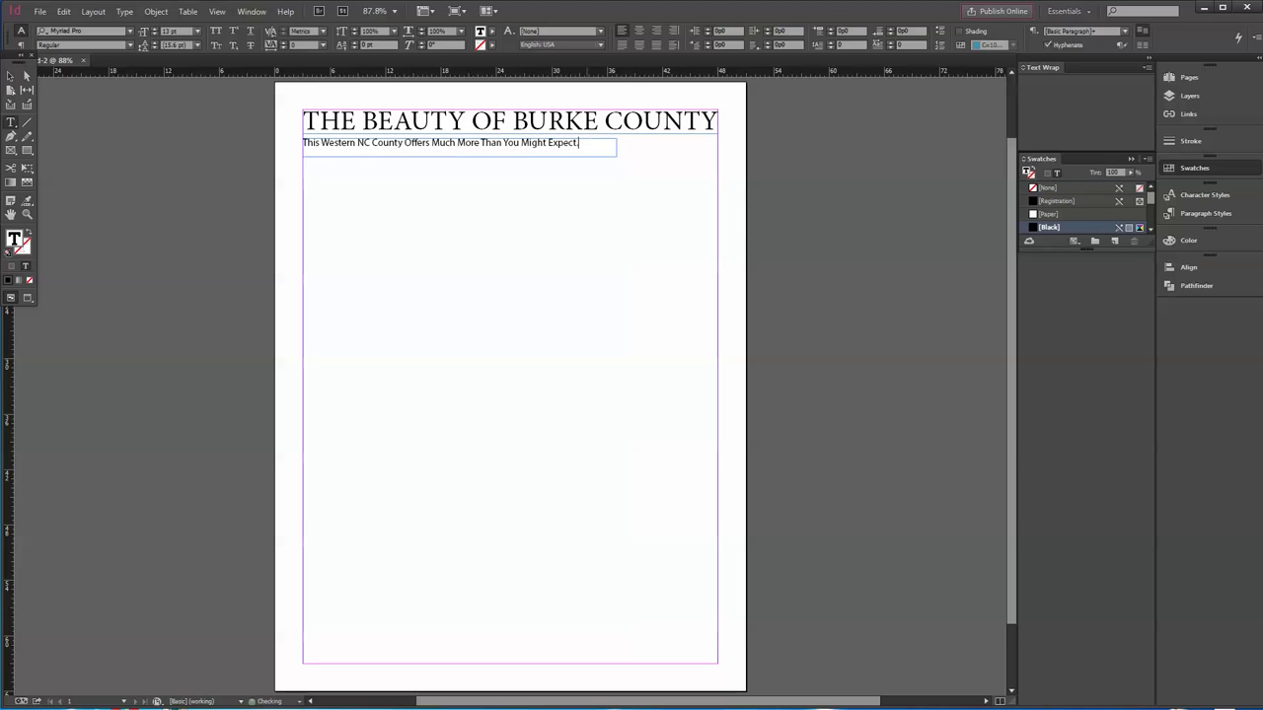
left_click_drag(601, 141, 474, 144)
left_click(474, 144)
triple_click(301, 146)
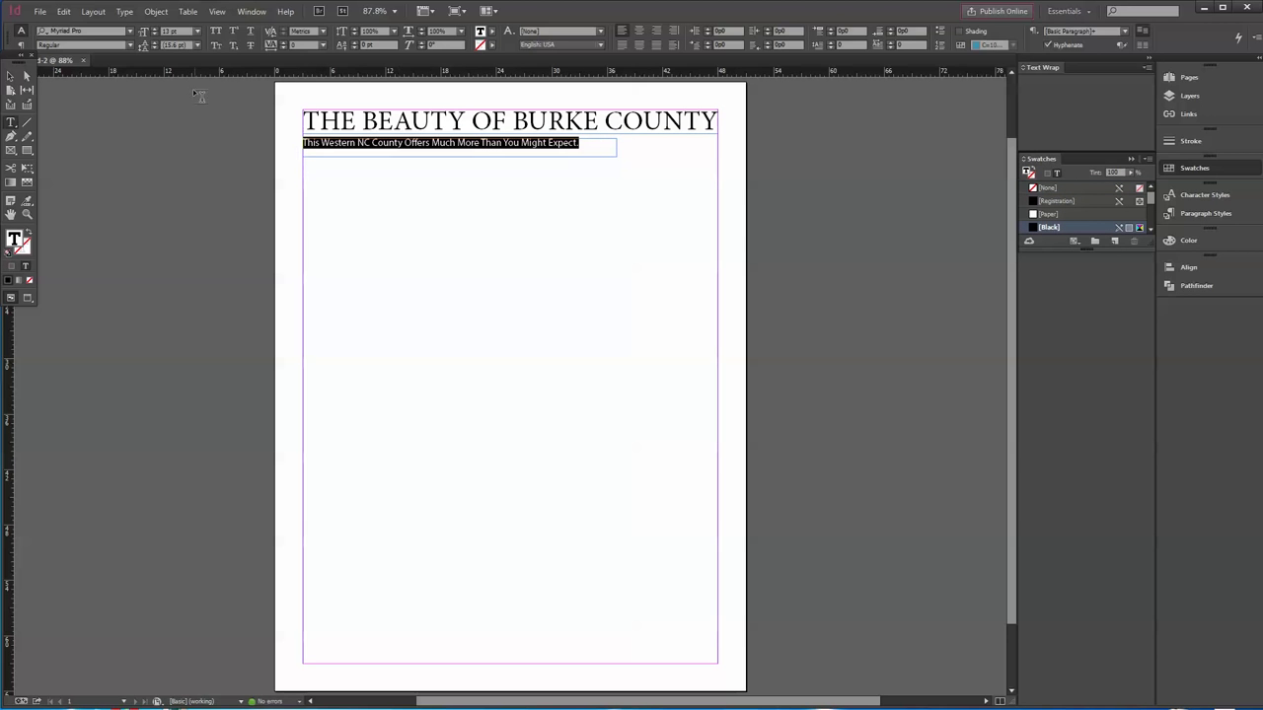
left_click(153, 28)
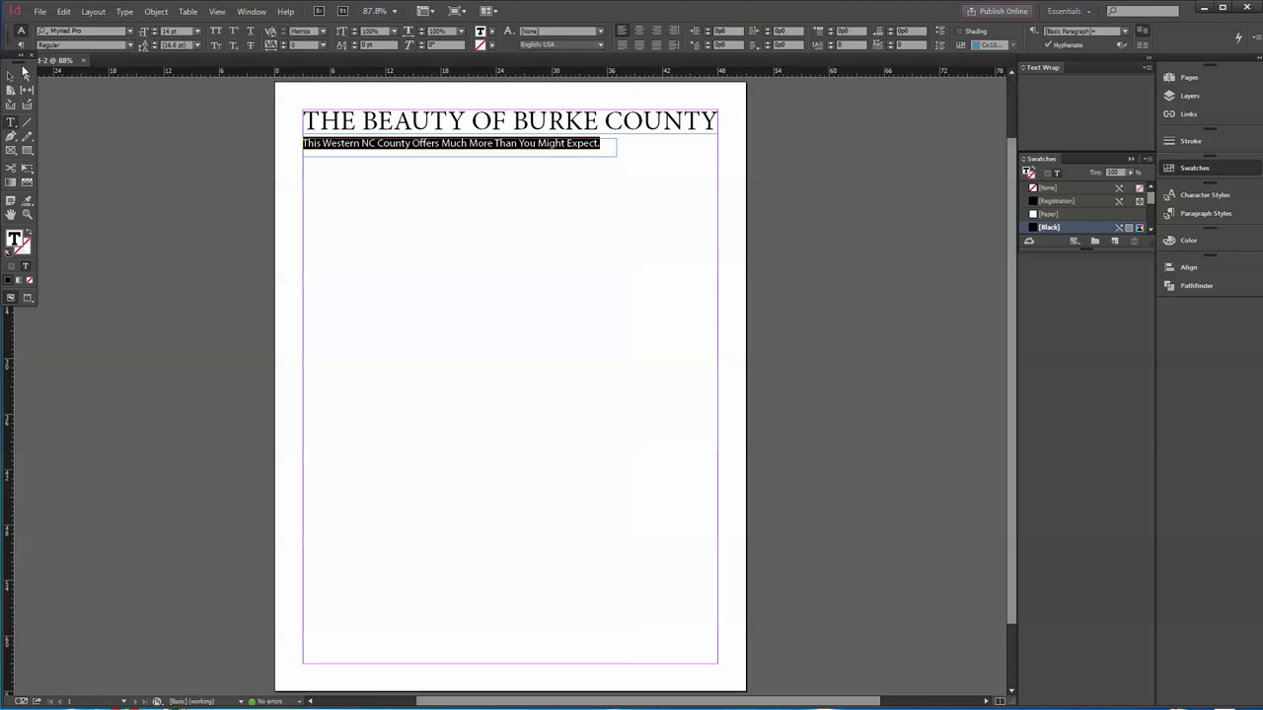
Adjust the subtitle frame's height, nudge it down, and draw a new text frame beneath it
left_click(21, 69)
left_click_drag(459, 155, 460, 151)
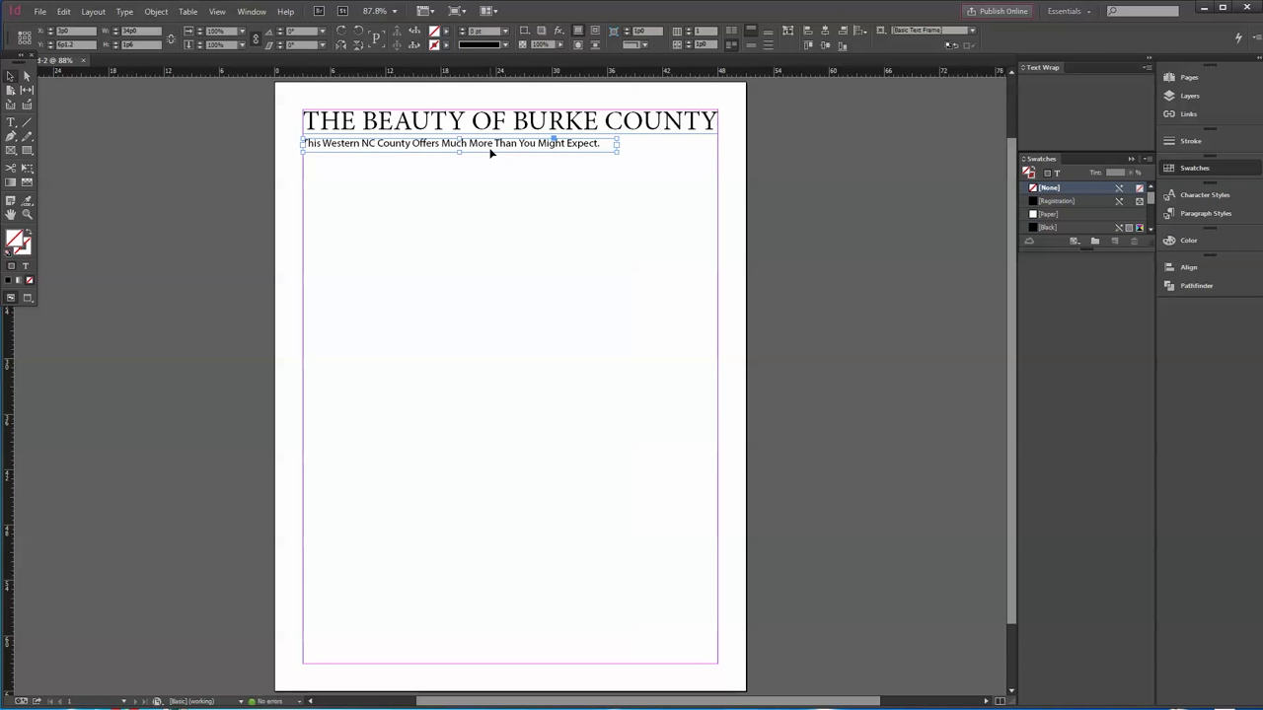
key("Down")
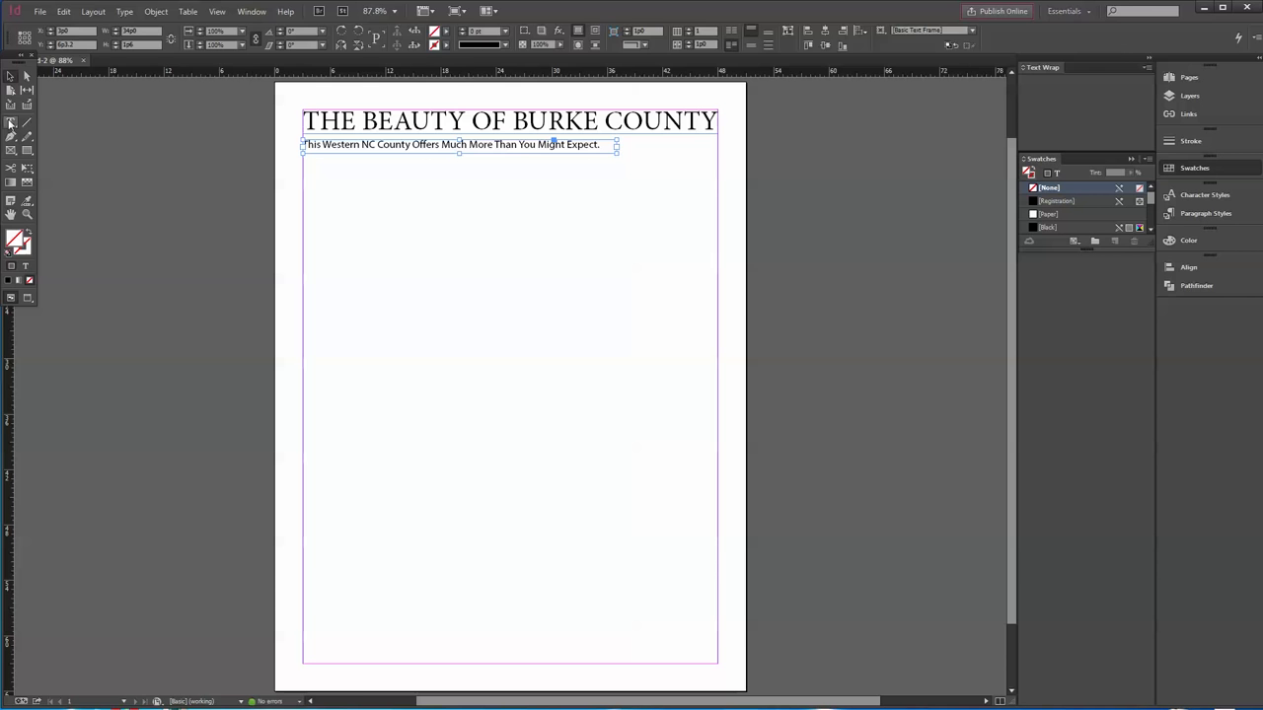
left_click(10, 122)
left_click_drag(302, 160, 520, 178)
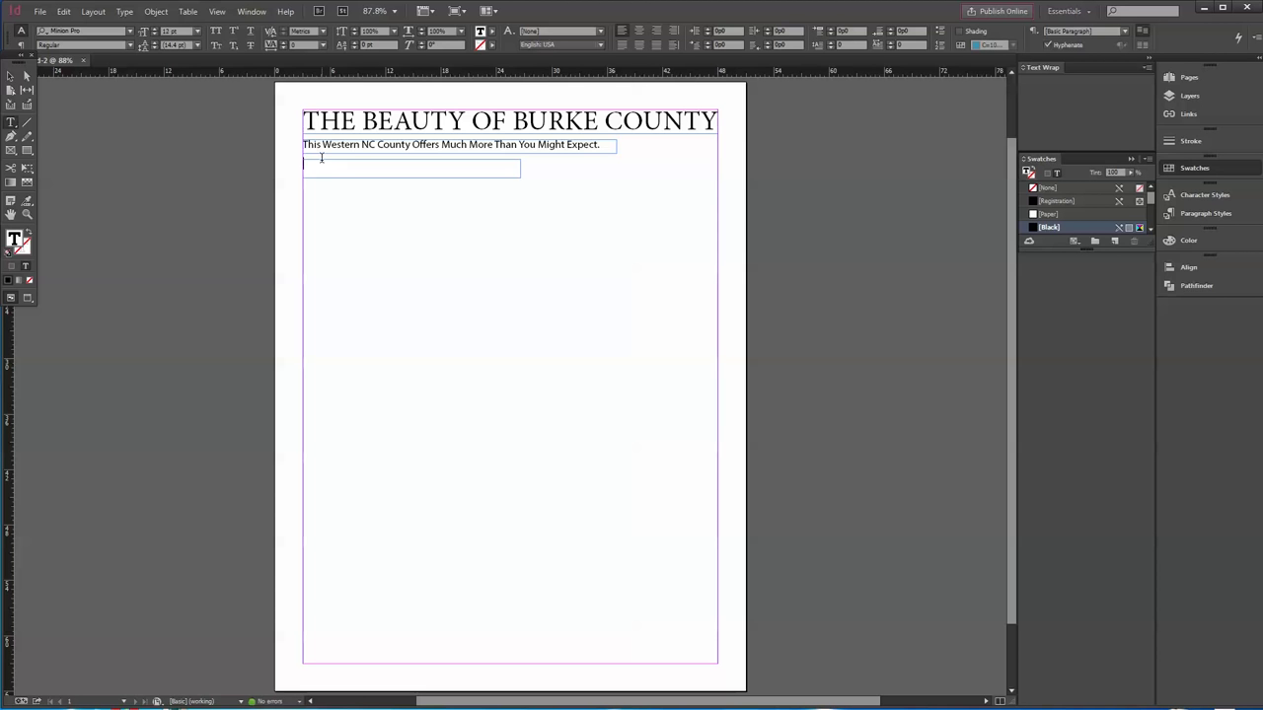
Type the byline: 'By' with the author's name, then a photography credit
type("By T")
key("BackSpace")
type("TONY LEE GLOEN")
key("BackSpace")
key("BackSpace")
key("BackSpace")
type("ENN  Photography")
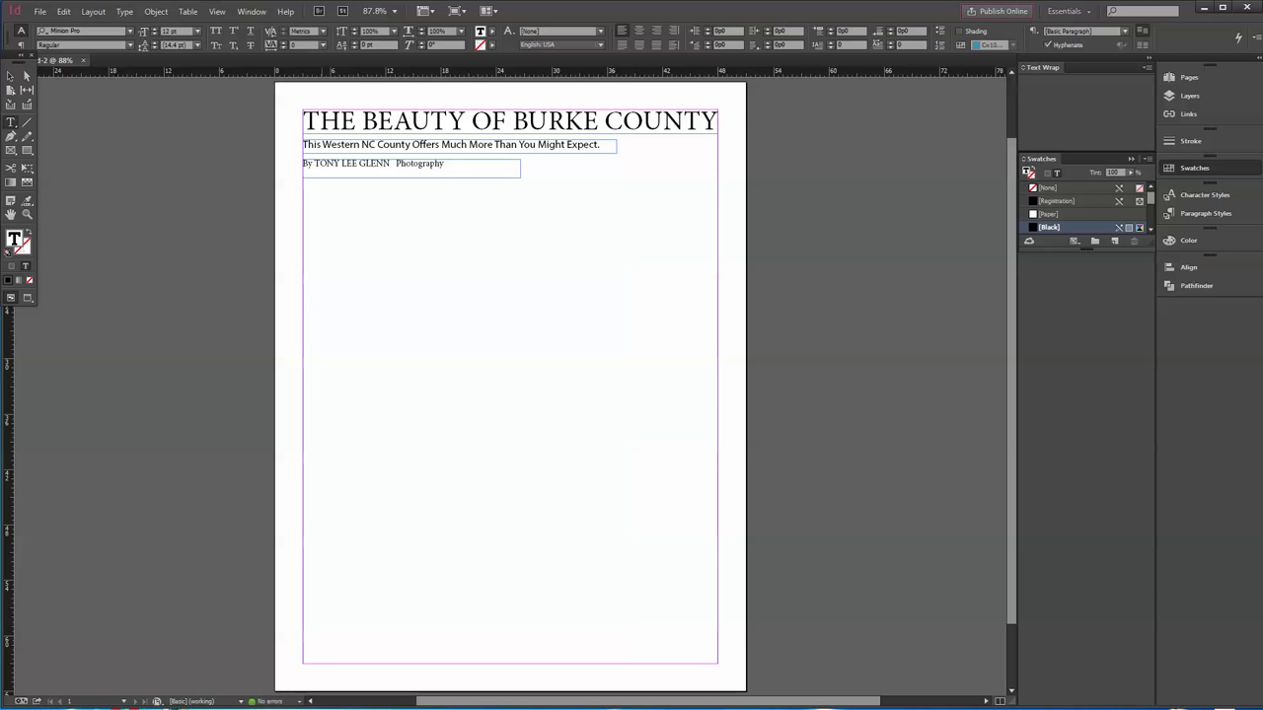
type(" by TLG")
Set the author's name in the byline to Myriad Pro Regular
left_click_drag(392, 163, 313, 164)
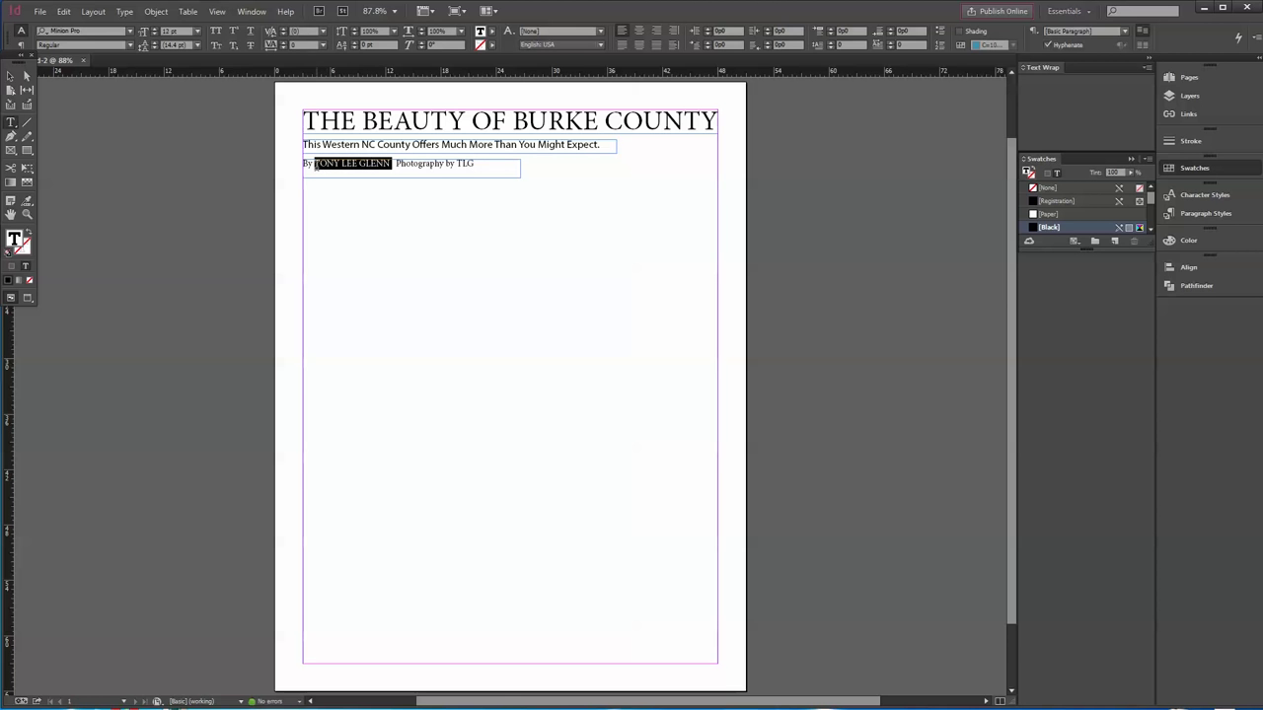
left_click(85, 30)
type("myu")
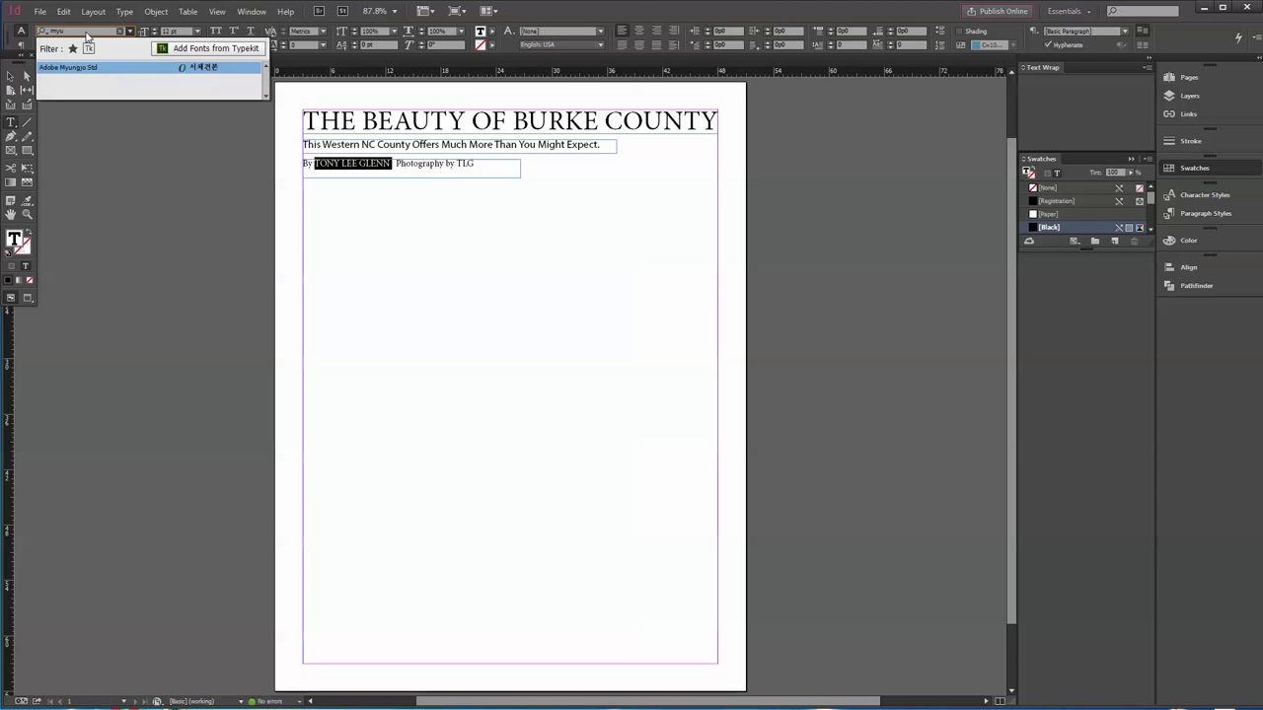
key("BackSpace")
key("BackSpace")
type("yriad")
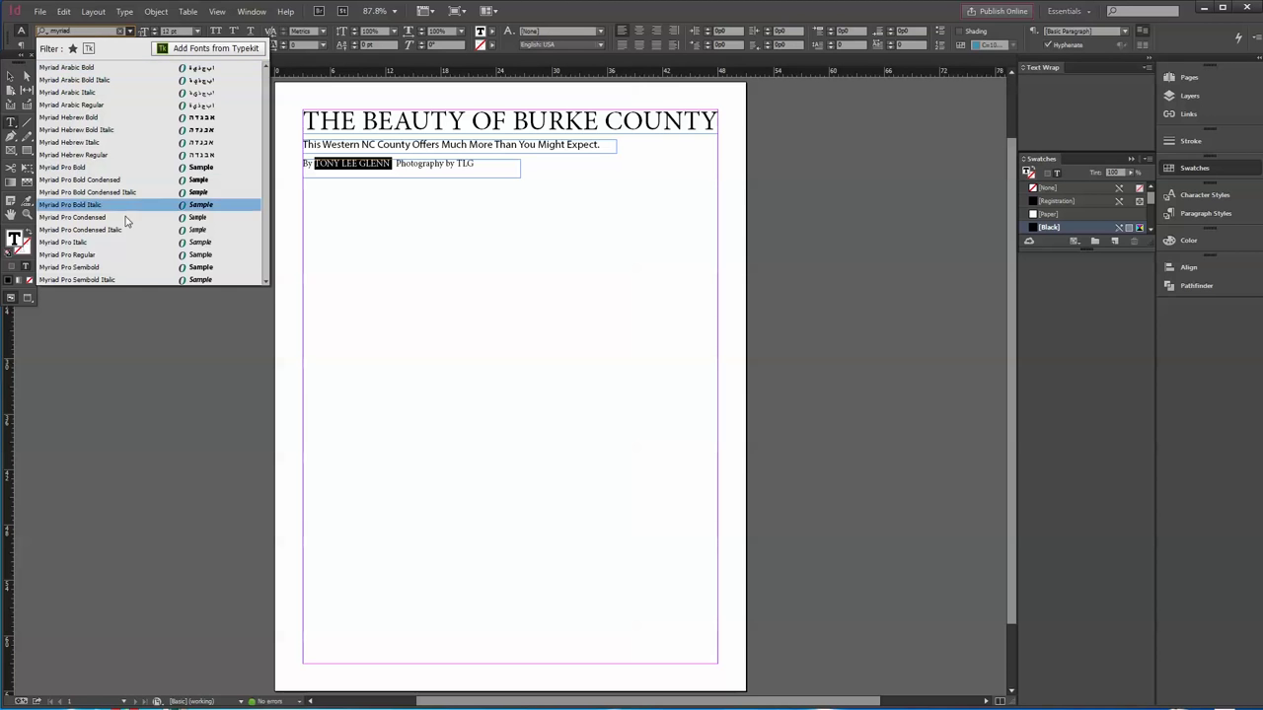
left_click(103, 255)
Remove the extra space before 'Photography' in the byline
left_click(419, 169)
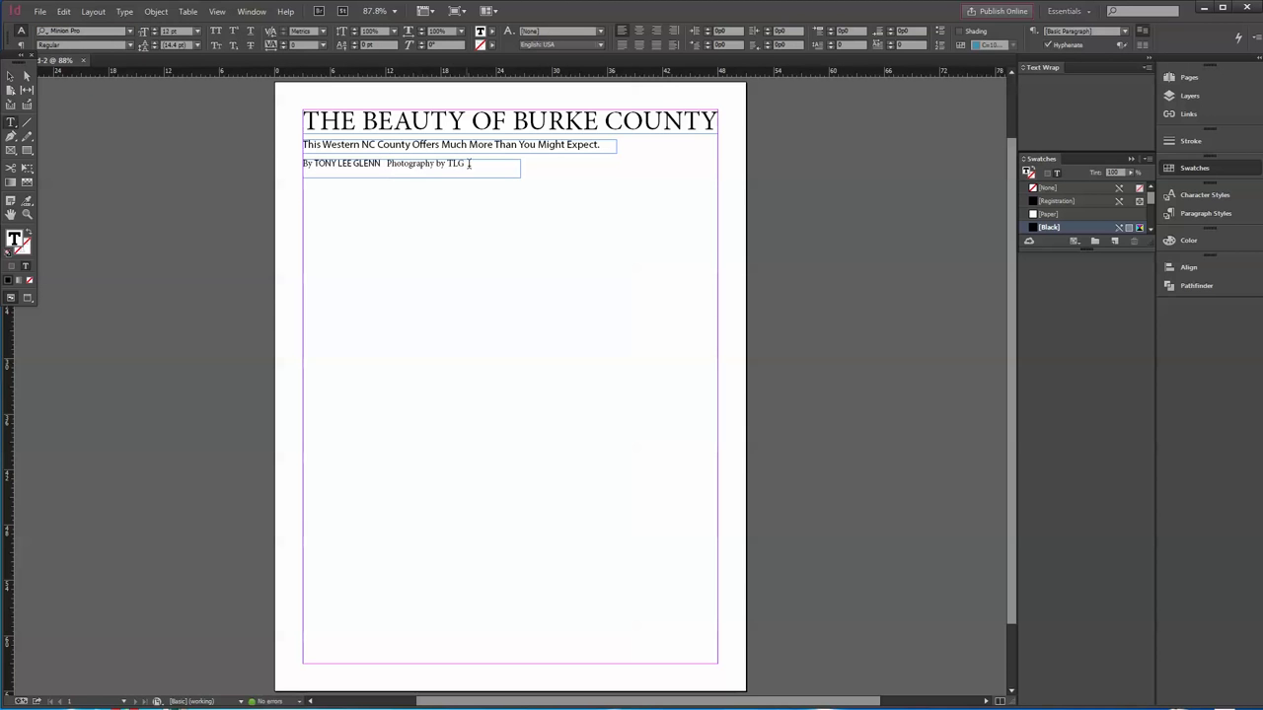
key("ctrl+shift+Left")
left_click(357, 166)
left_click(392, 166)
key("BackSpace")
key("BackSpace")
Create a new character style from the selected 'THE BEAUTY OF BURKE' headline
left_click(1197, 196)
left_click(1198, 195)
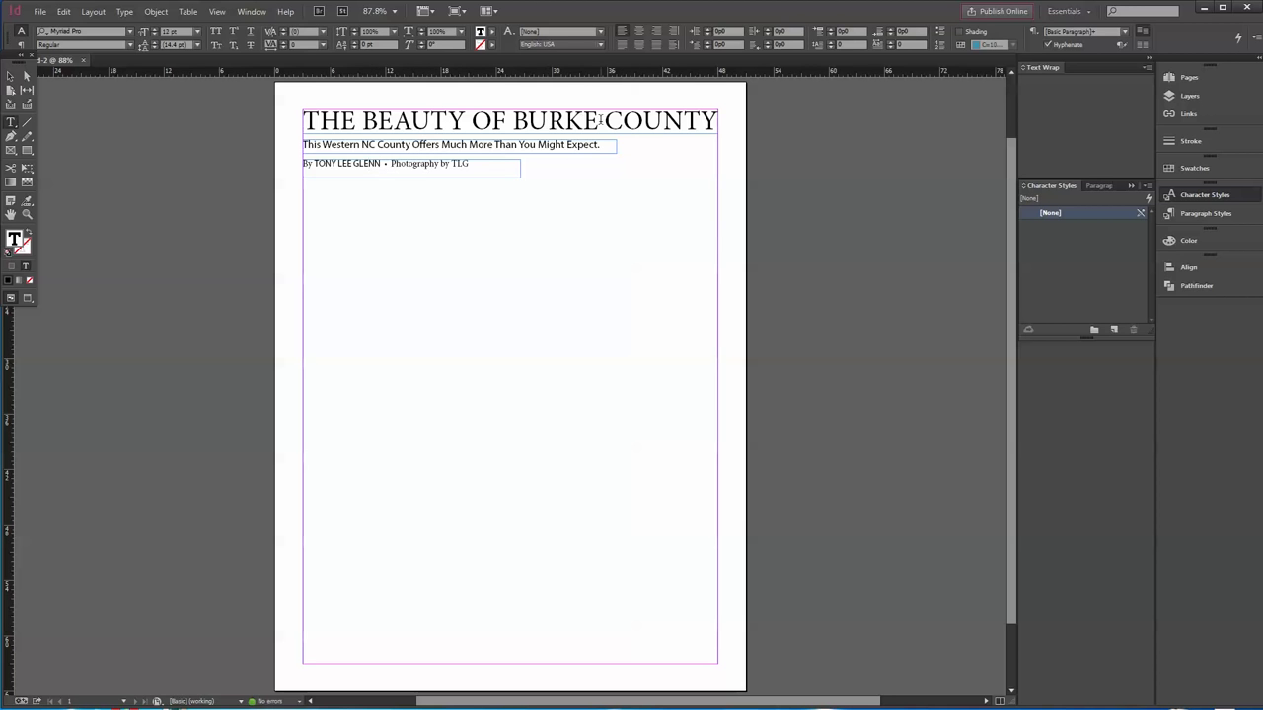
left_click_drag(600, 119, 303, 120)
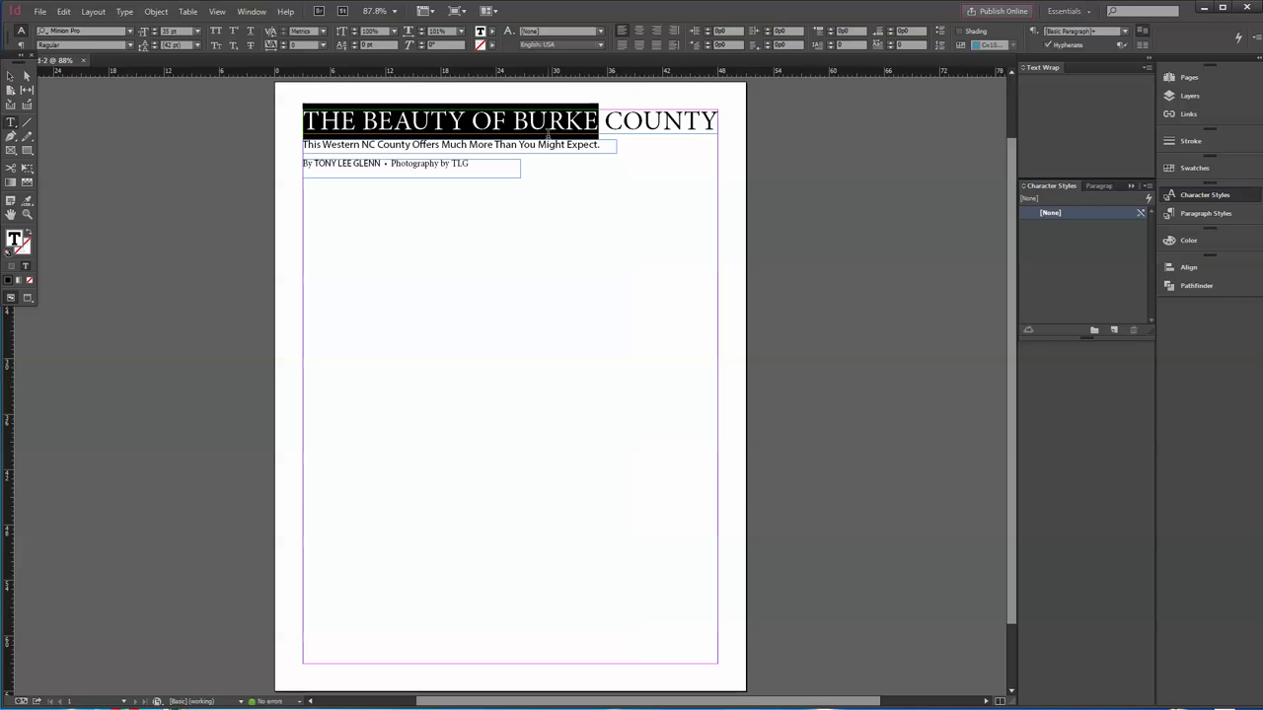
left_click(1113, 332)
Rename the new character style to 'Big Page Top Header'
left_click(1059, 224)
left_click(1059, 225)
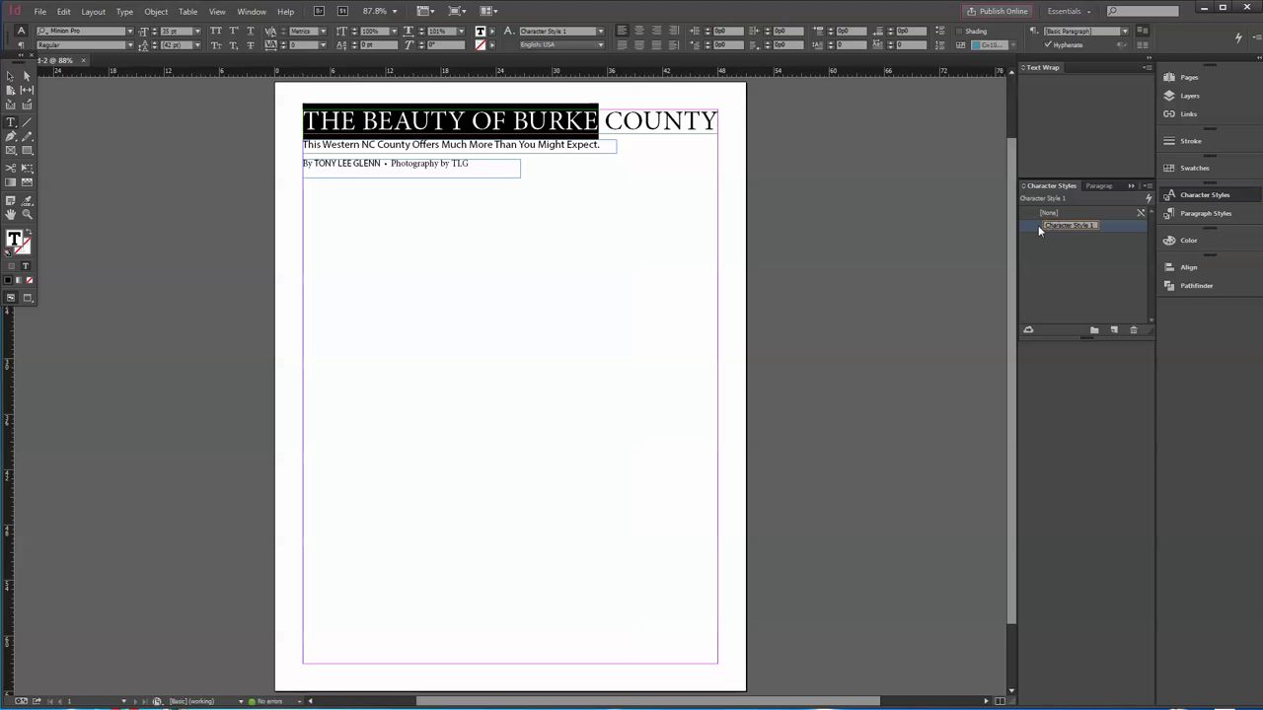
double_click(1038, 227)
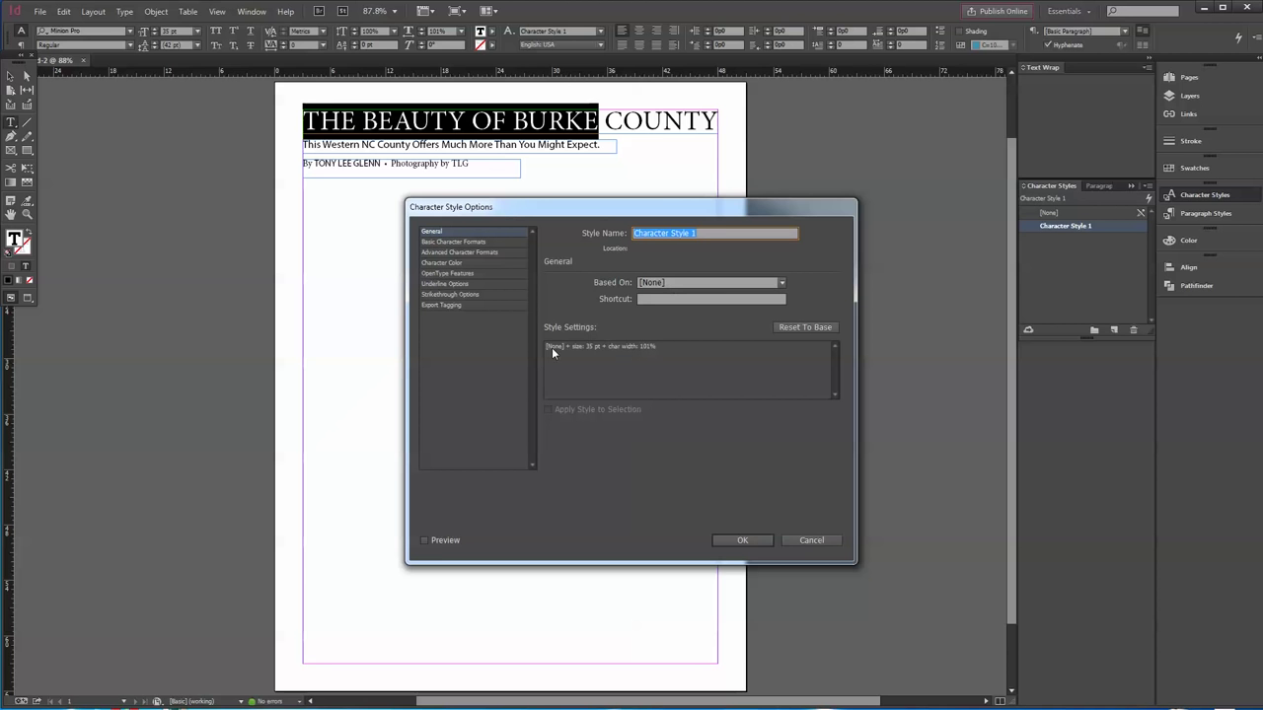
left_click(699, 232)
left_click_drag(699, 232, 549, 232)
type("Blg P")
type("age Top Header")
left_click(742, 539)
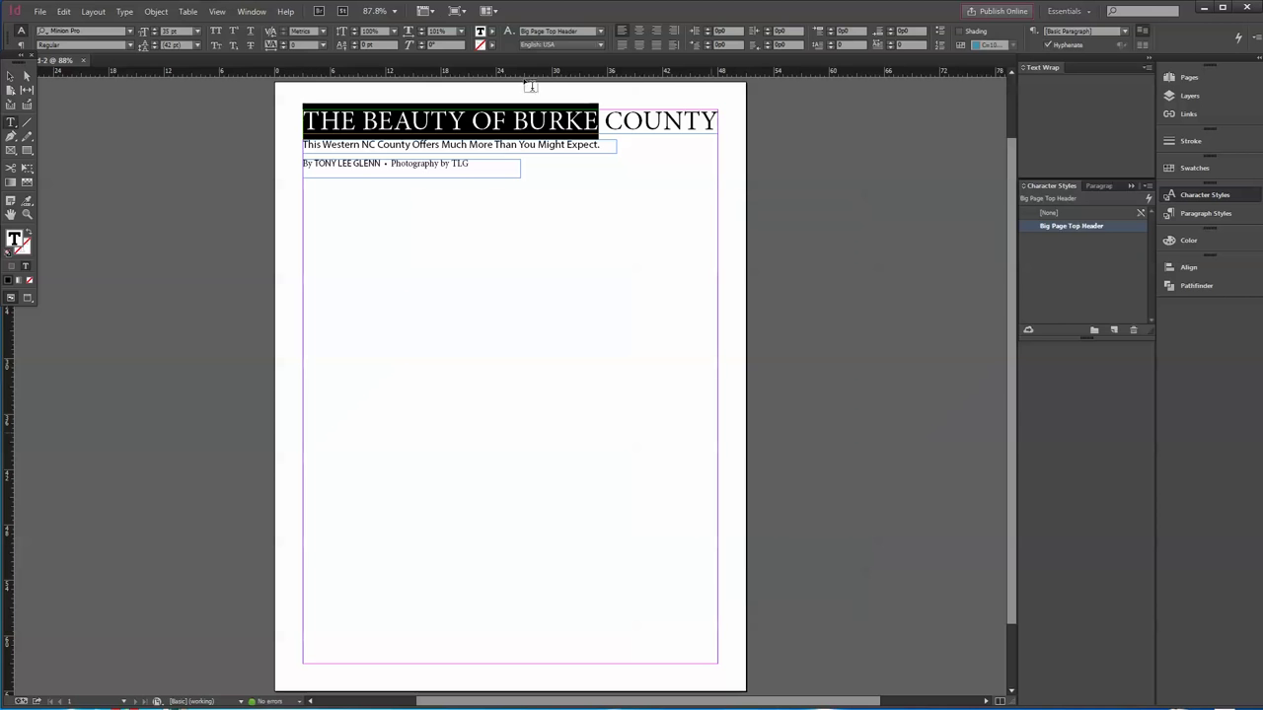
left_click(559, 192)
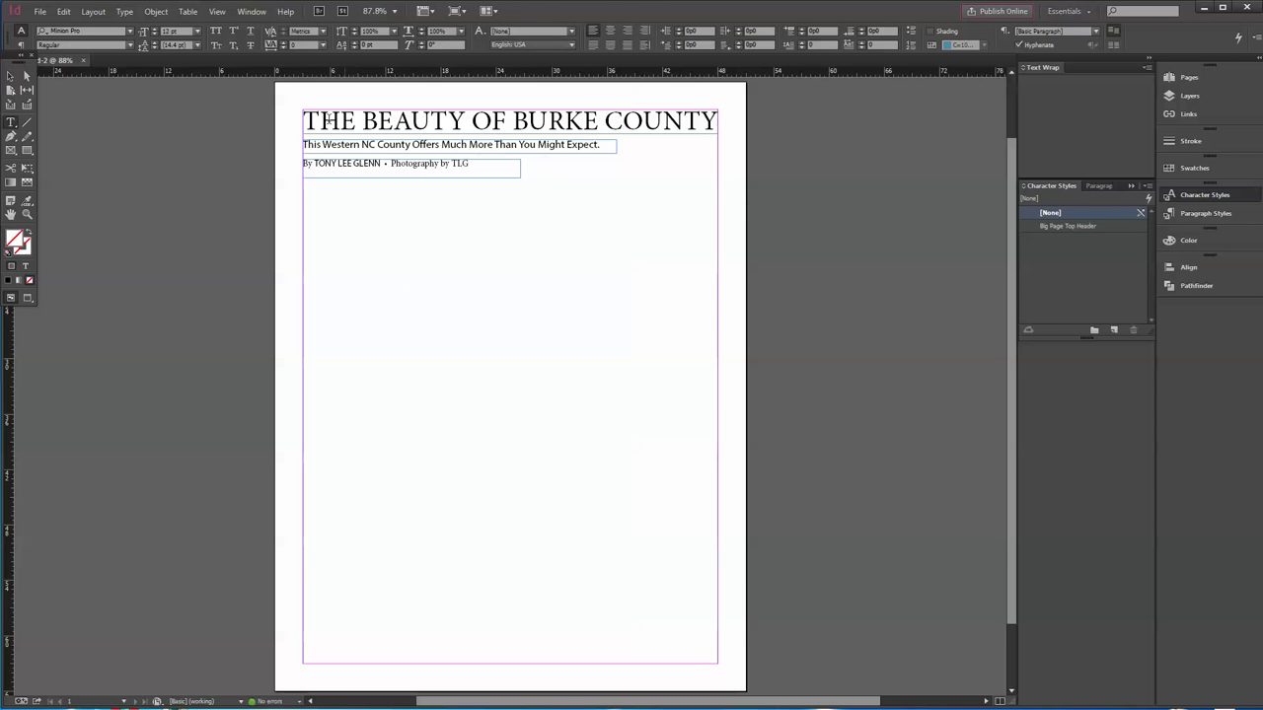
Create a character style from 'Much More Than You Might Expect.' named 'Sub header'
left_click_drag(598, 145, 437, 145)
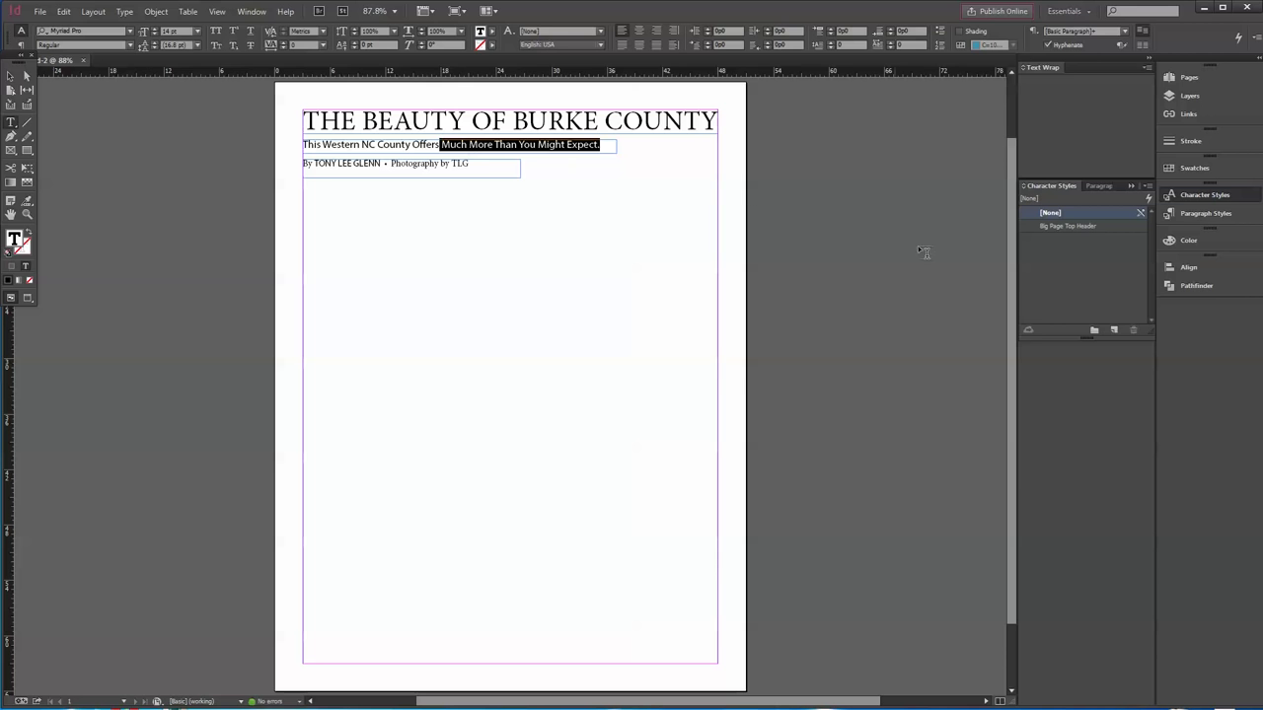
left_click(1113, 331)
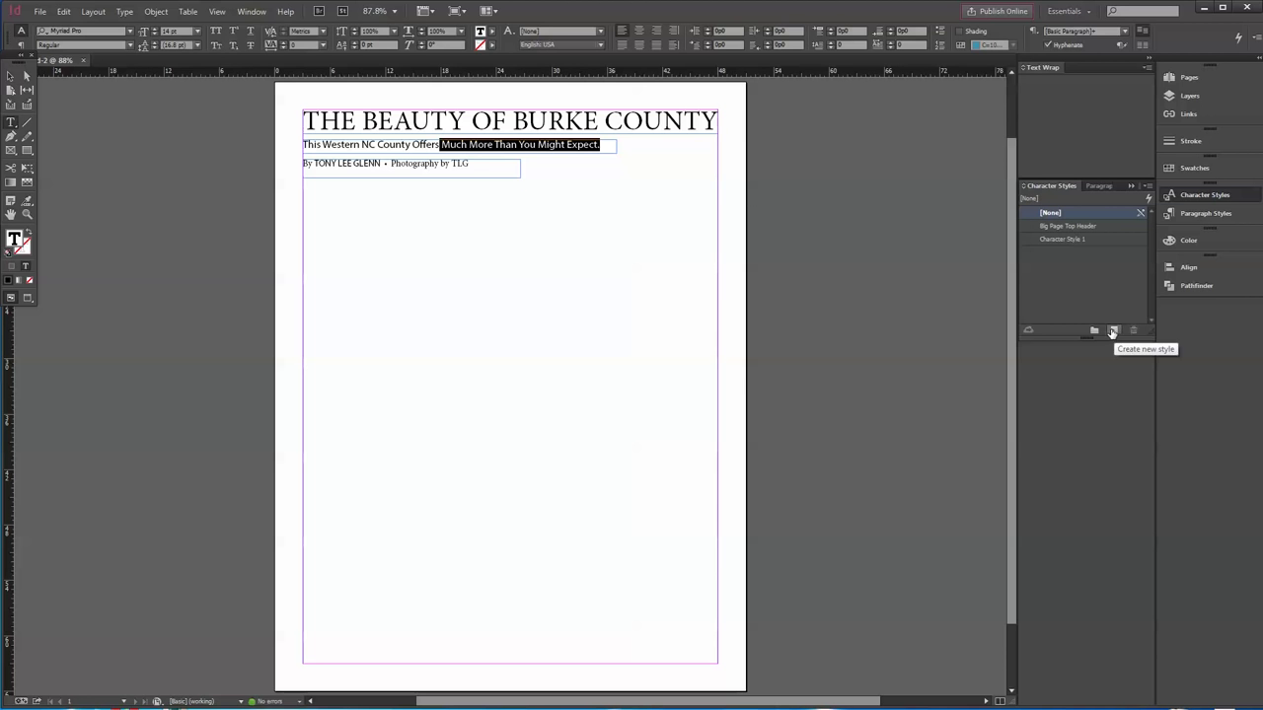
double_click(1065, 240)
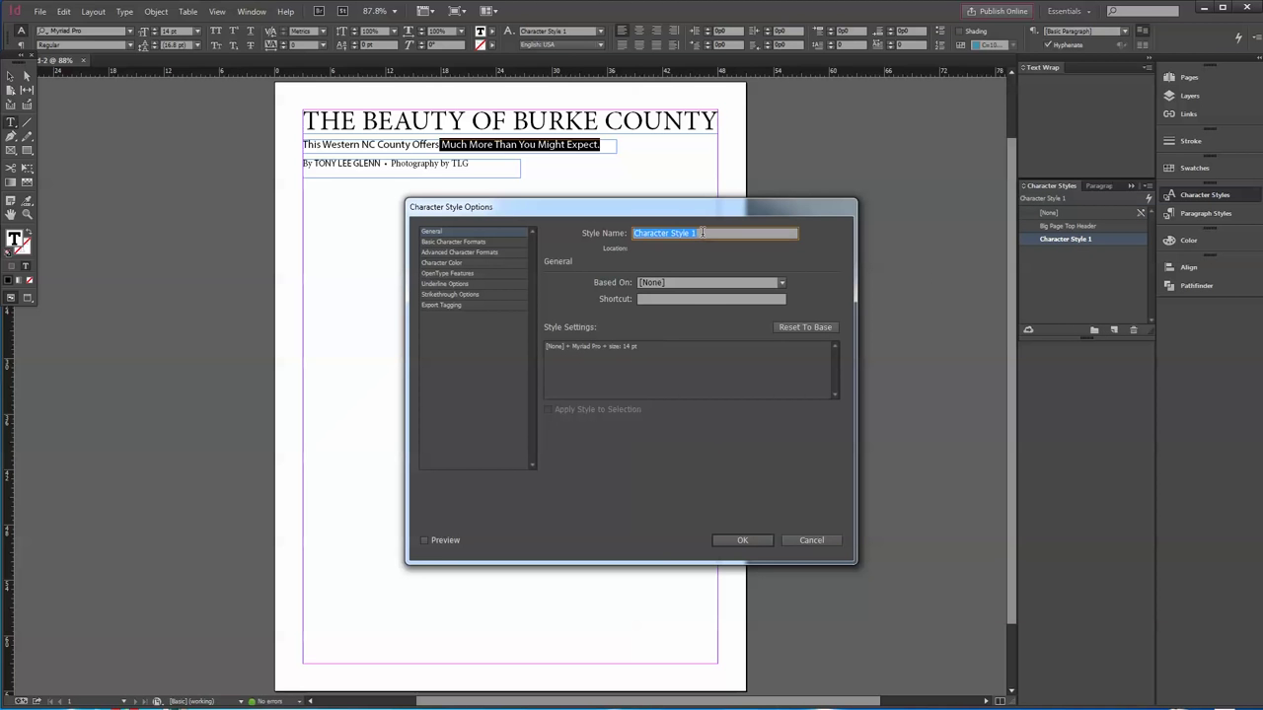
type("Sub header")
left_click(742, 540)
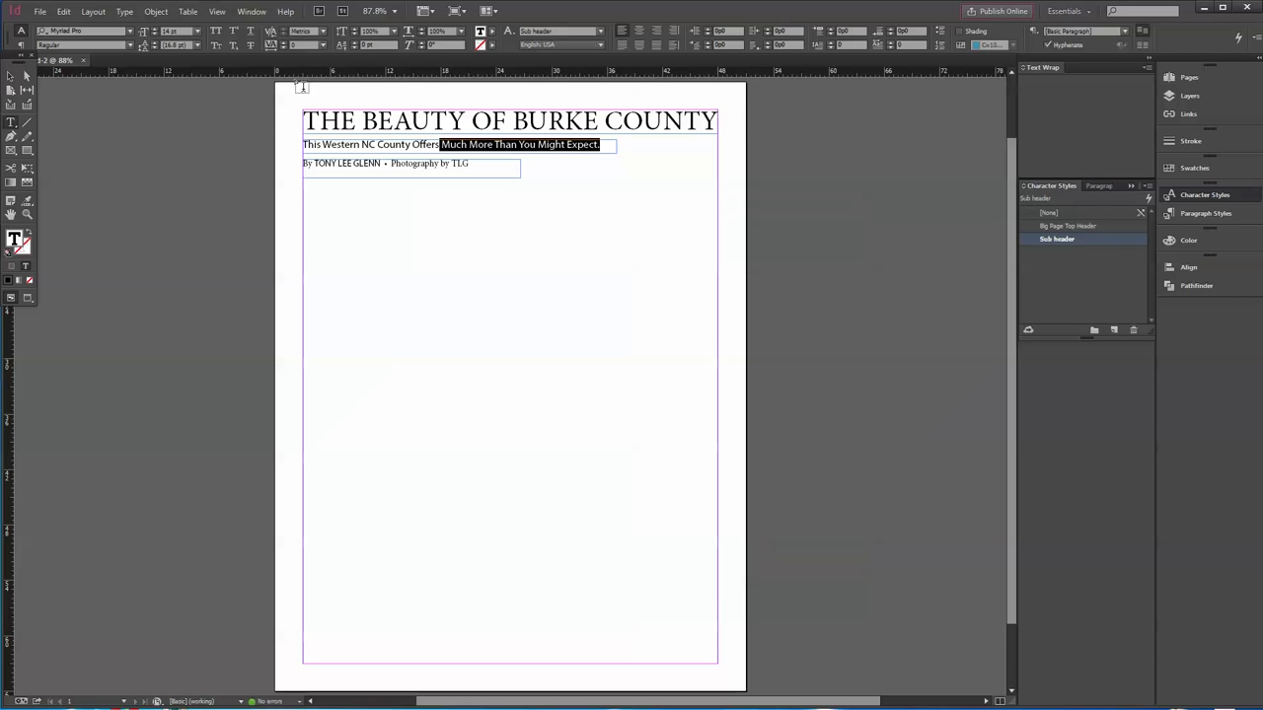
double_click(309, 165)
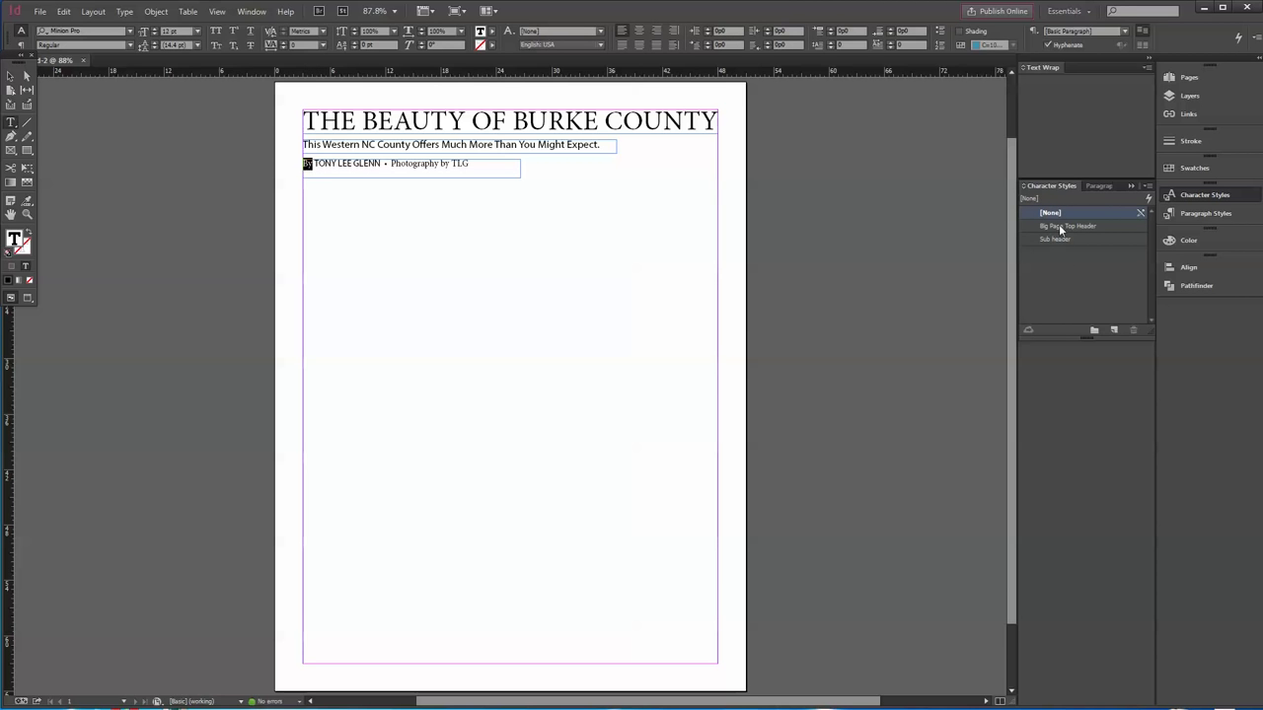
Create a character style from the byline's serif 'By' and name it 'Byline Serif'
left_click(1114, 329)
left_click(1066, 255)
right_click(1064, 255)
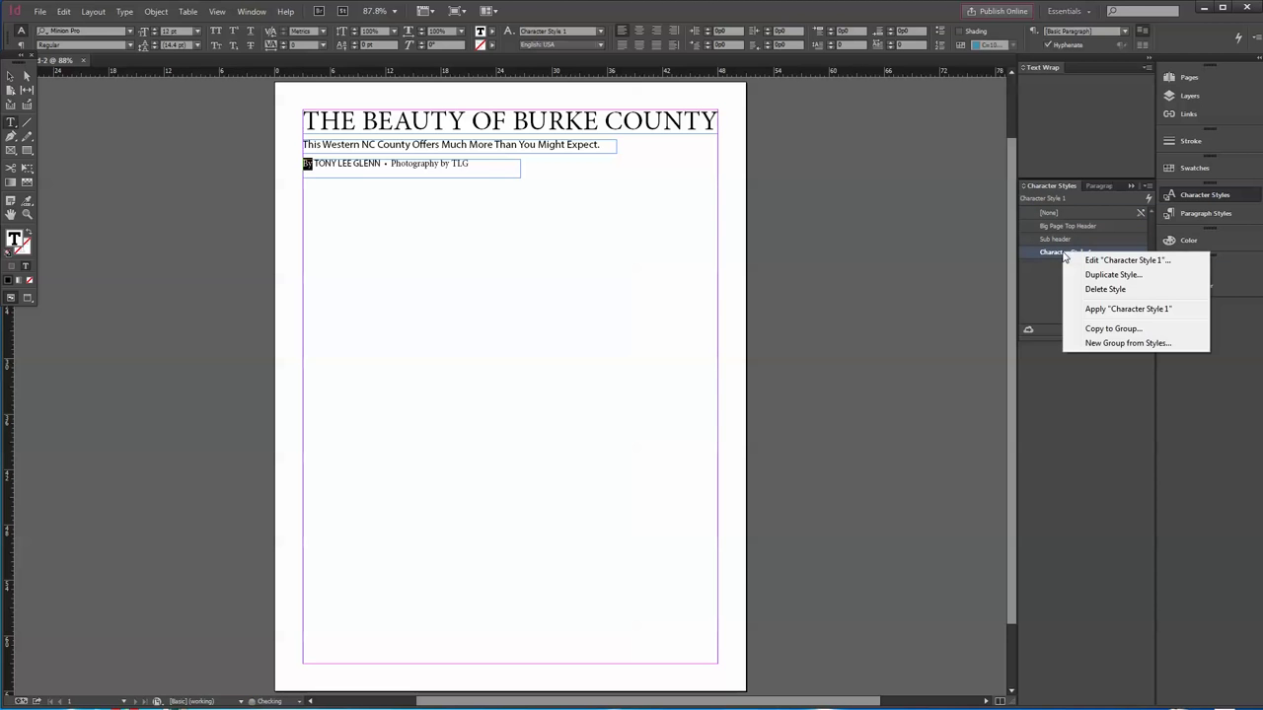
left_click(1047, 283)
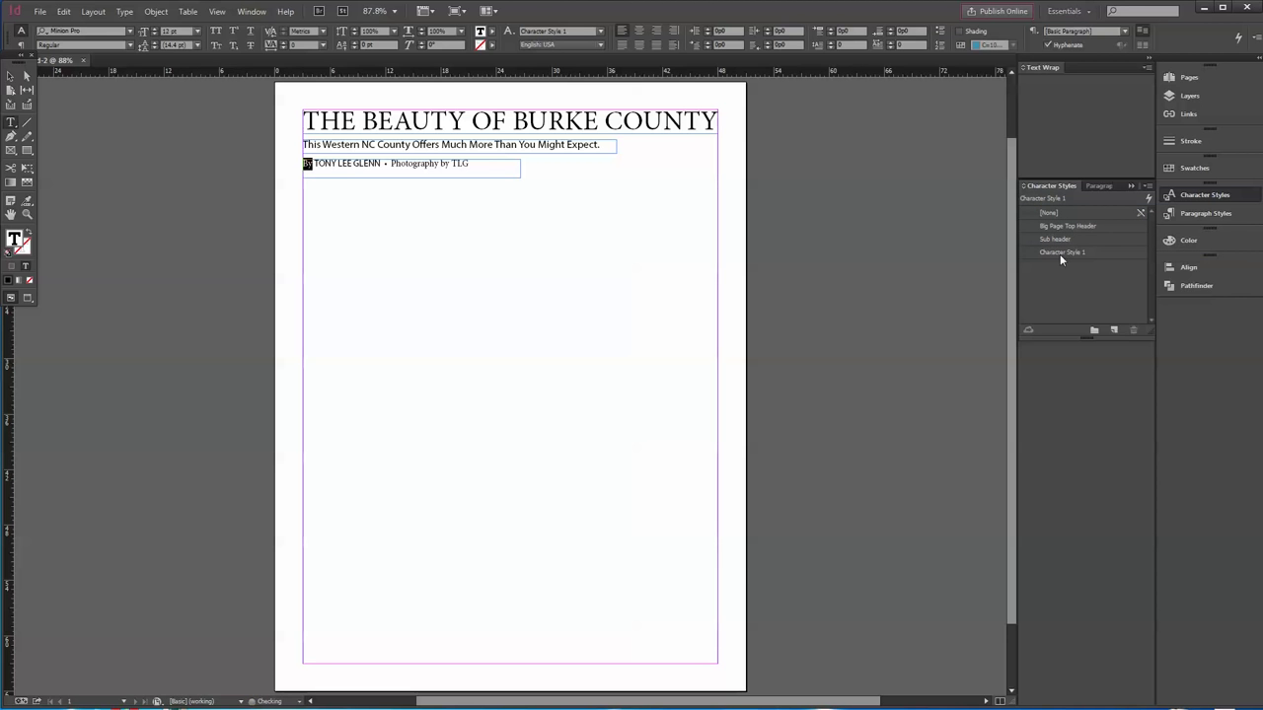
double_click(1059, 253)
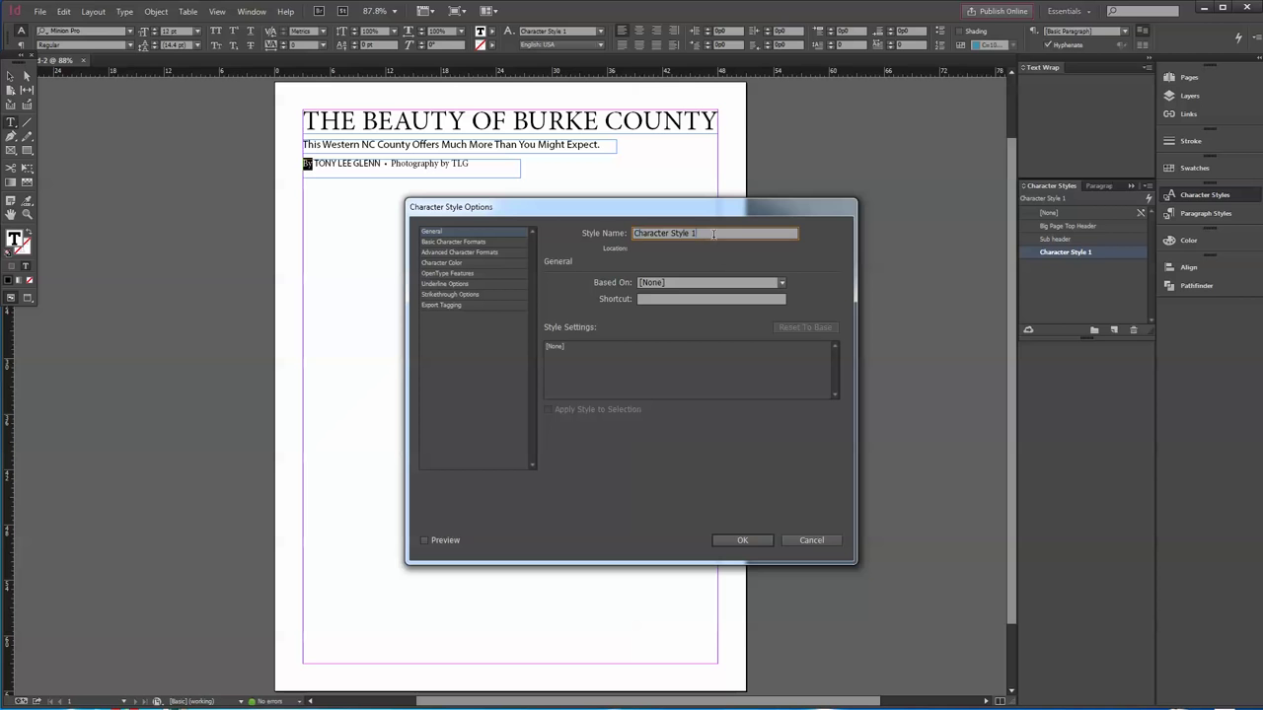
type("Byline Serif")
left_click(741, 539)
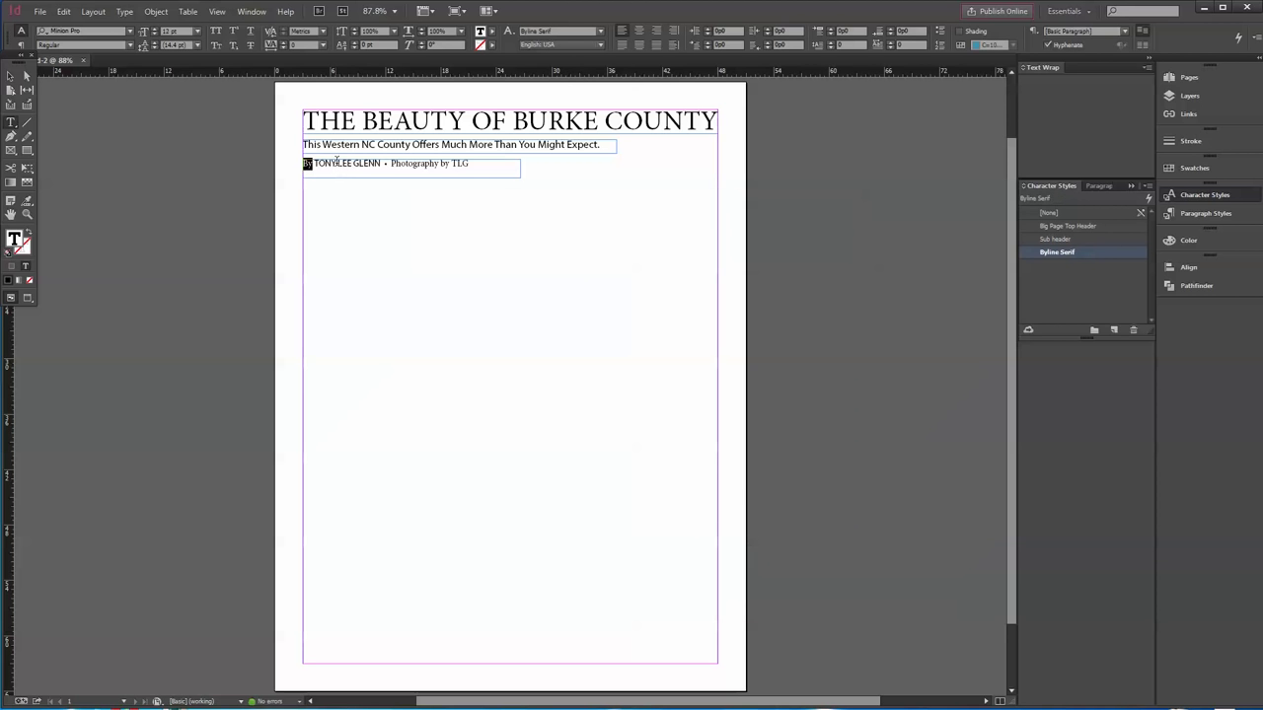
left_click_drag(307, 165, 314, 164)
left_click_drag(373, 163, 345, 163)
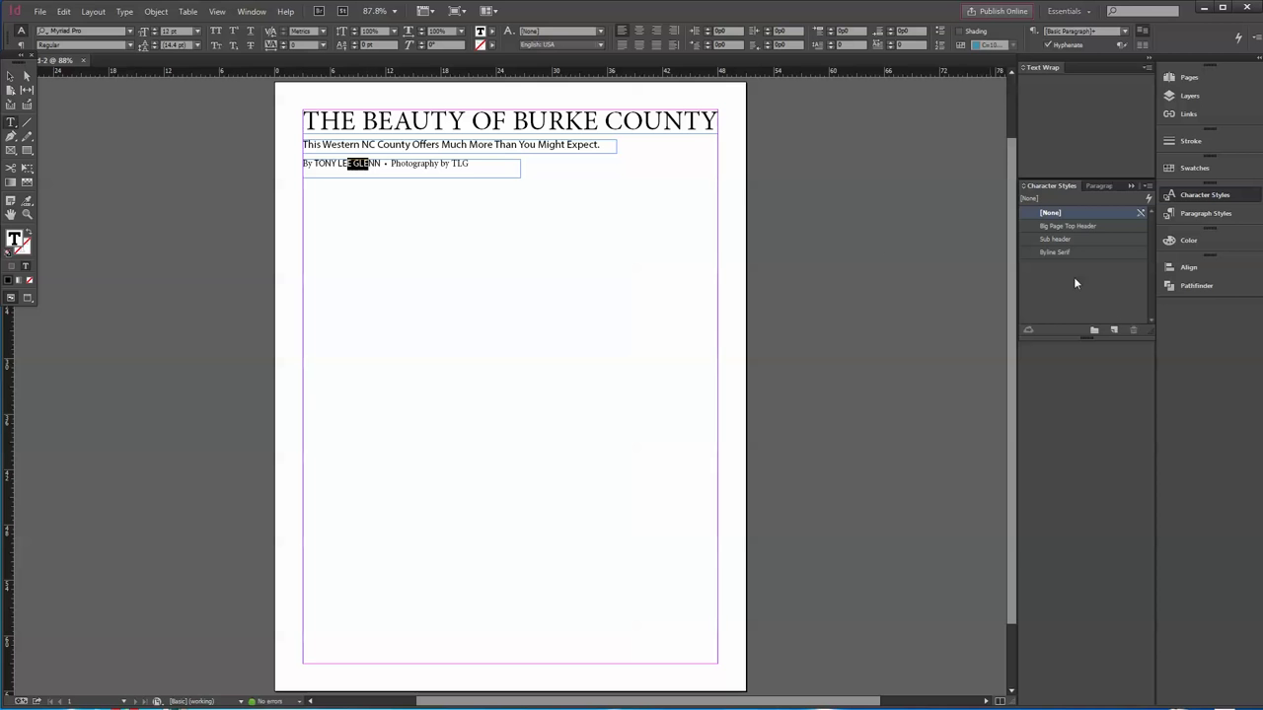
Create a 'Byline San Serif' character style and apply it to the photographer's initials
left_click(1114, 330)
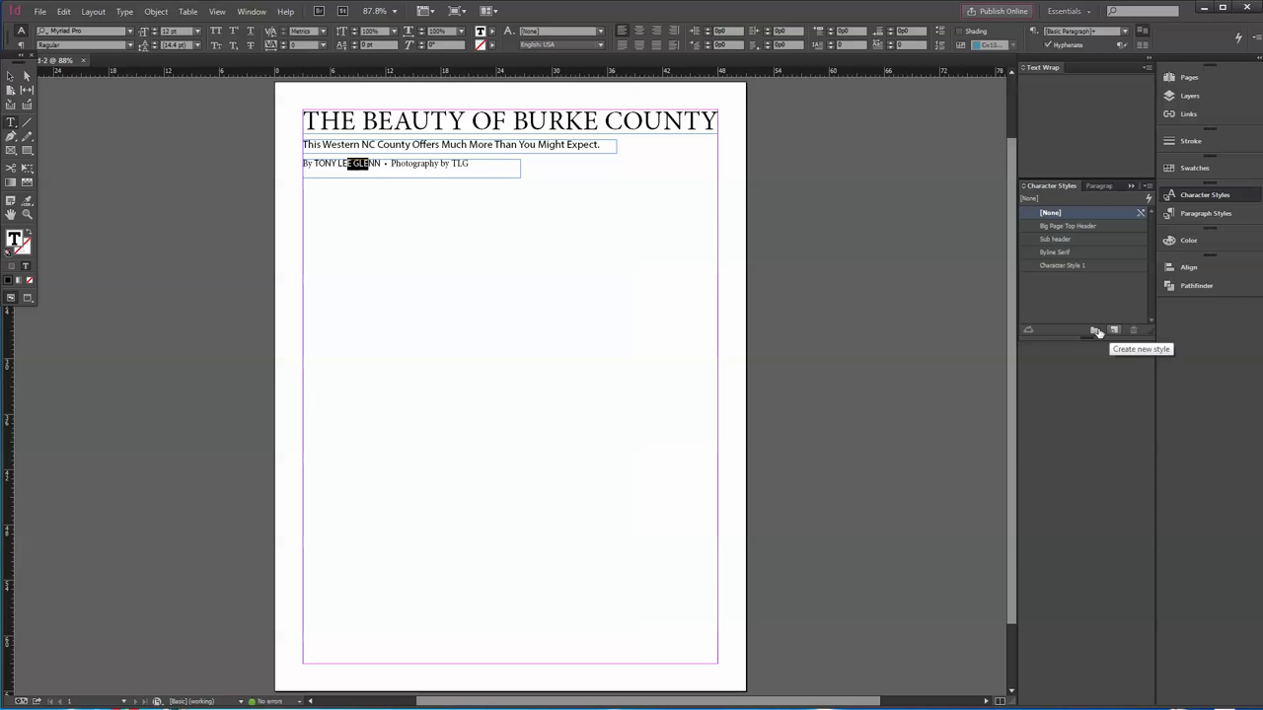
double_click(1068, 266)
type("B")
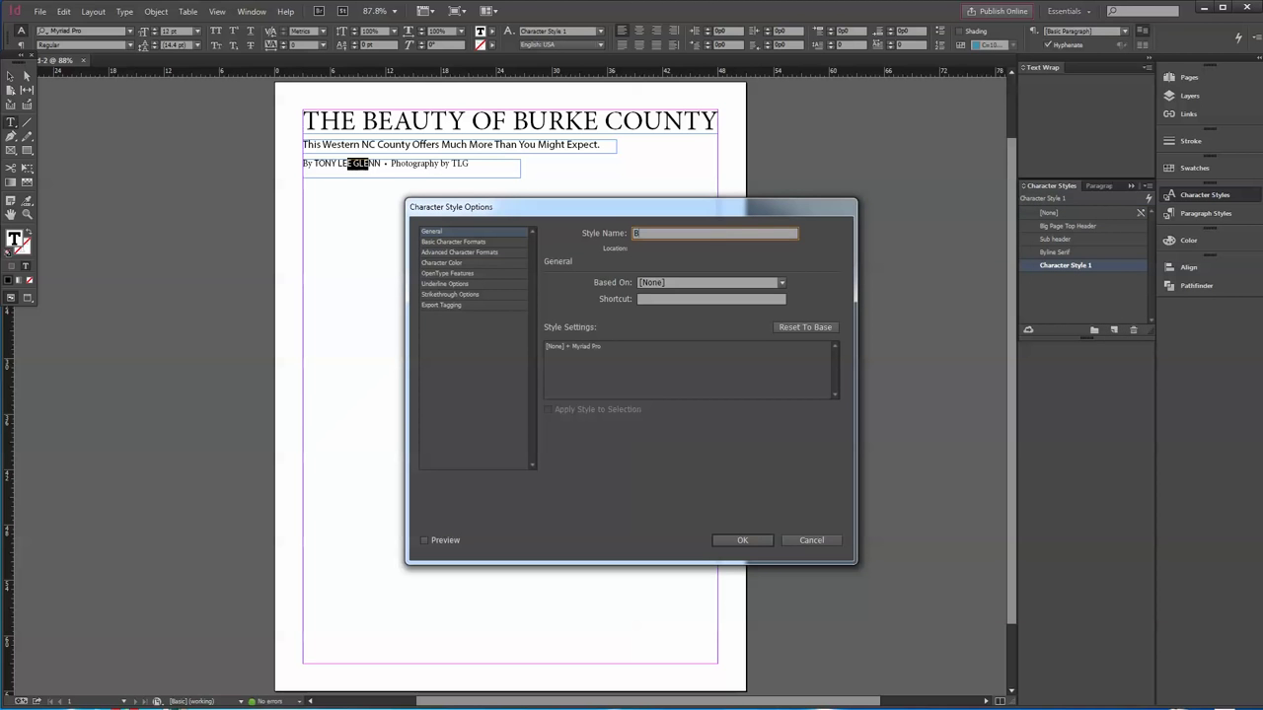
type("yline Sam")
key("BackSpace")
type("n Serif")
left_click(764, 539)
left_click(431, 191)
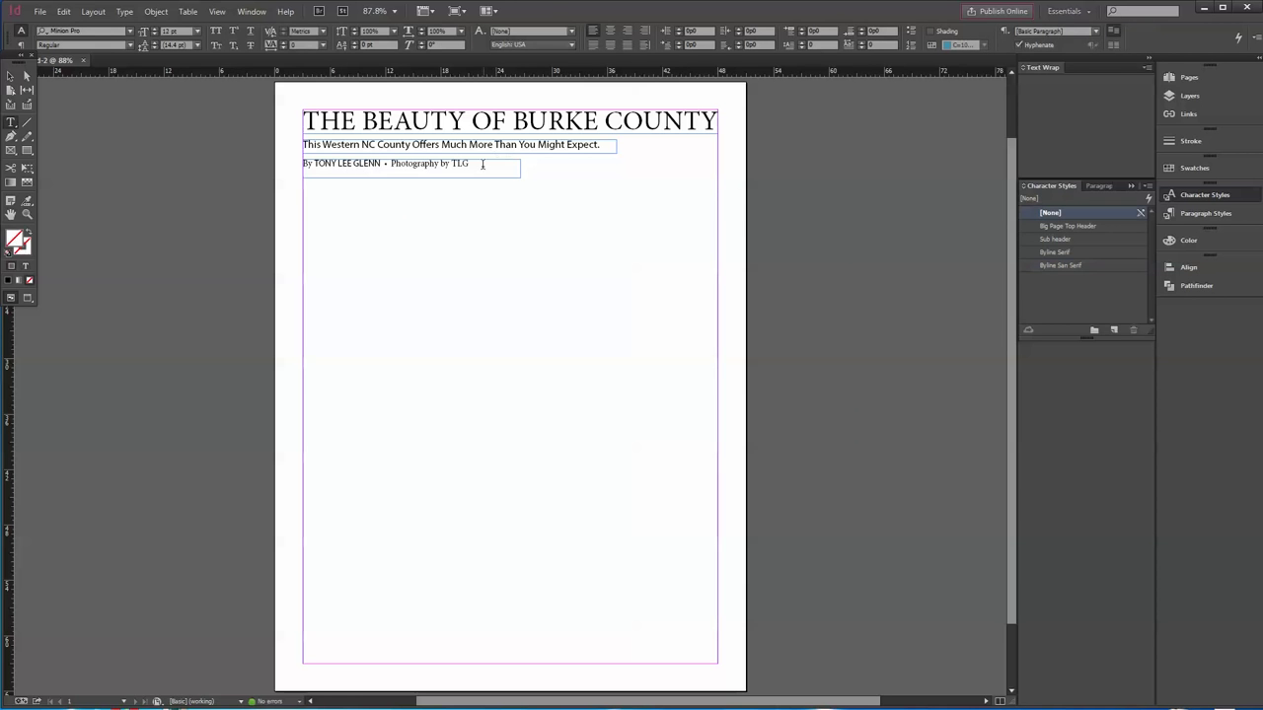
left_click_drag(482, 164, 451, 164)
left_click(1063, 265)
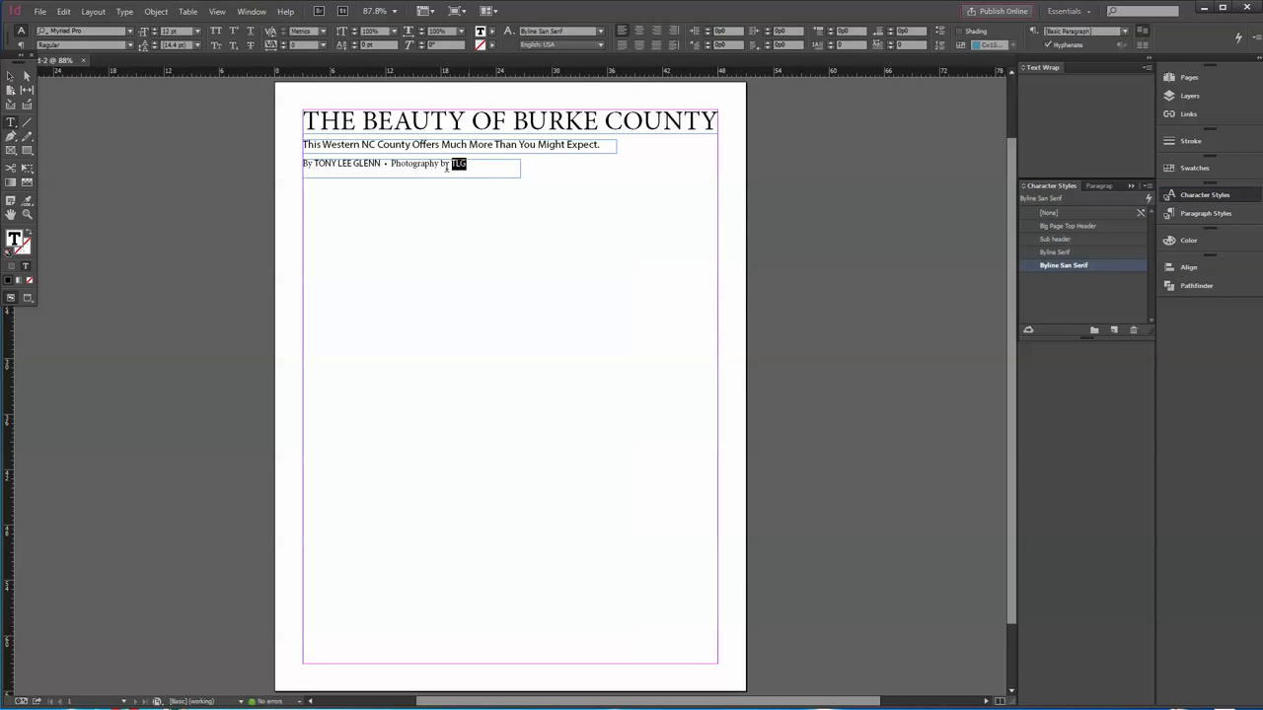
Set Byline San Serif's font style to Semibold, then undo and review its basic character formats
double_click(1055, 264)
left_click(446, 243)
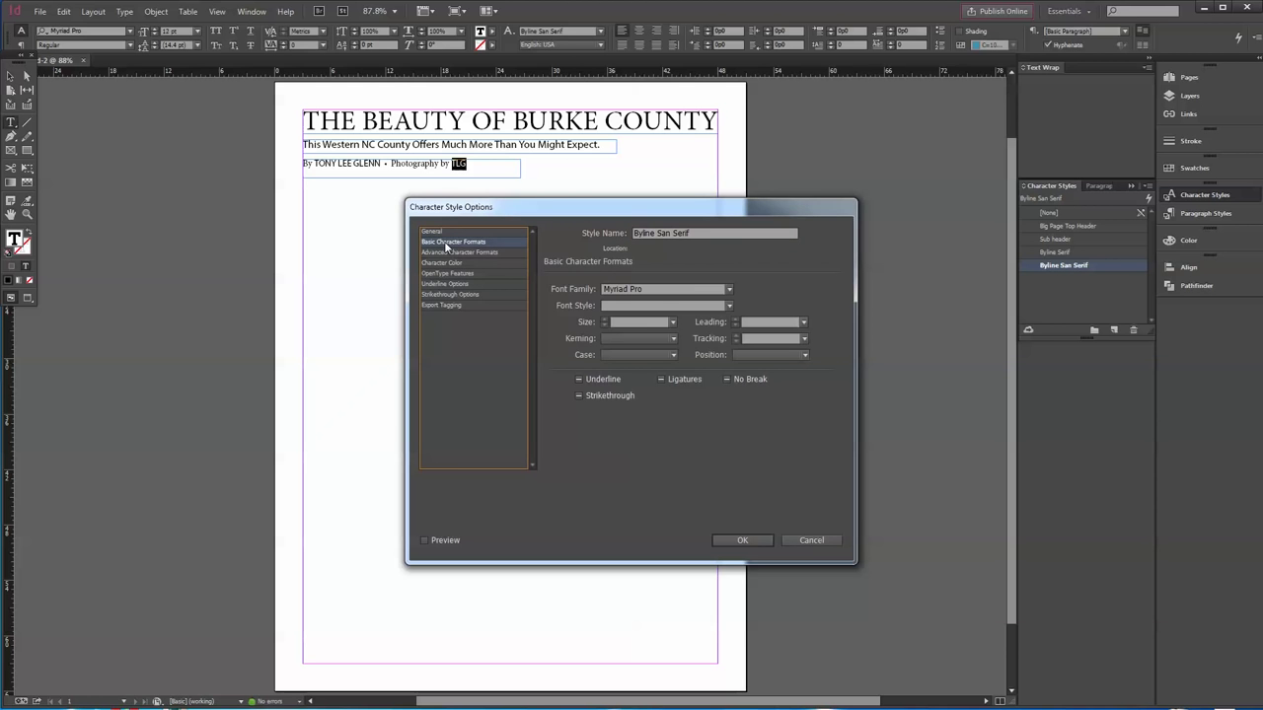
left_click(730, 308)
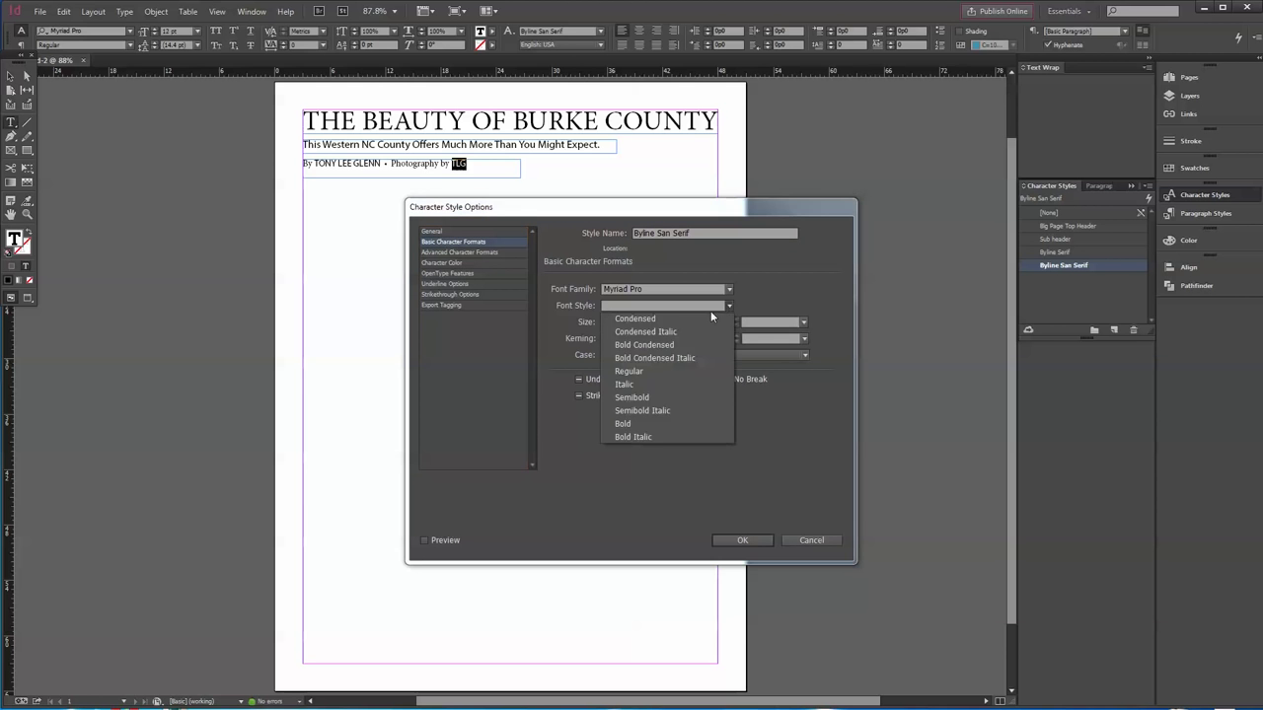
left_click(643, 399)
left_click(743, 541)
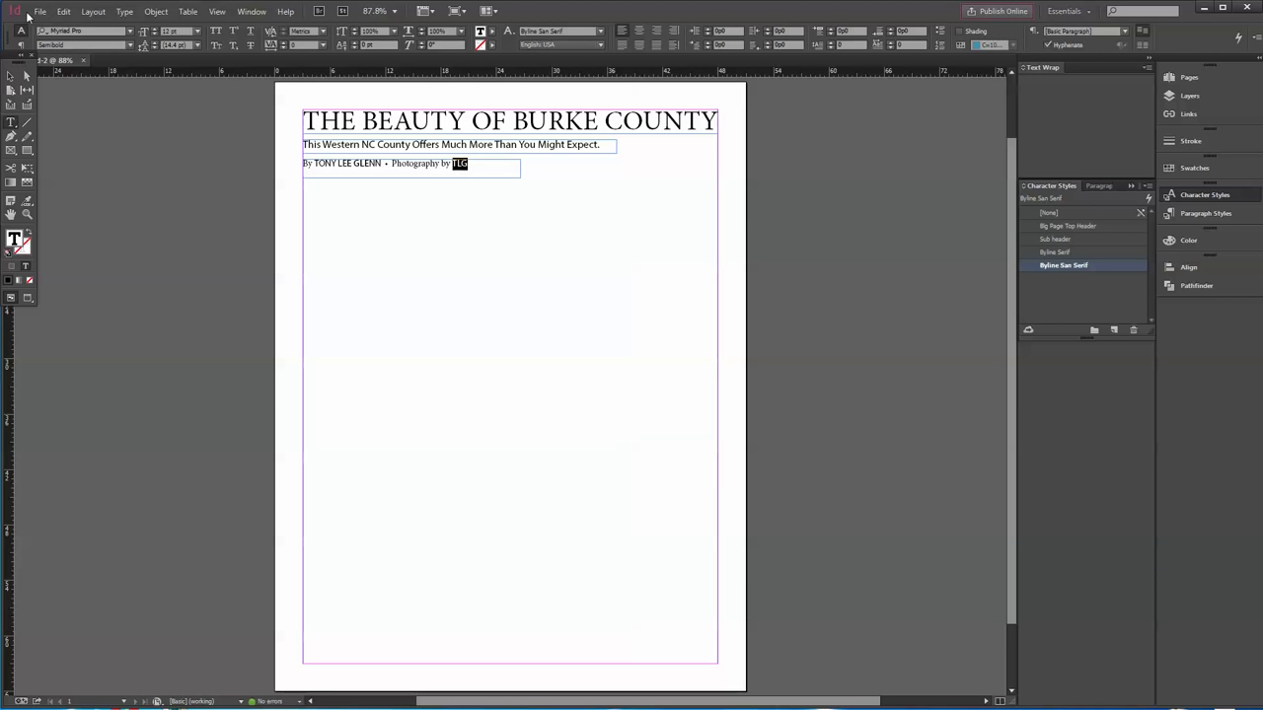
left_click(64, 13)
left_click(79, 23)
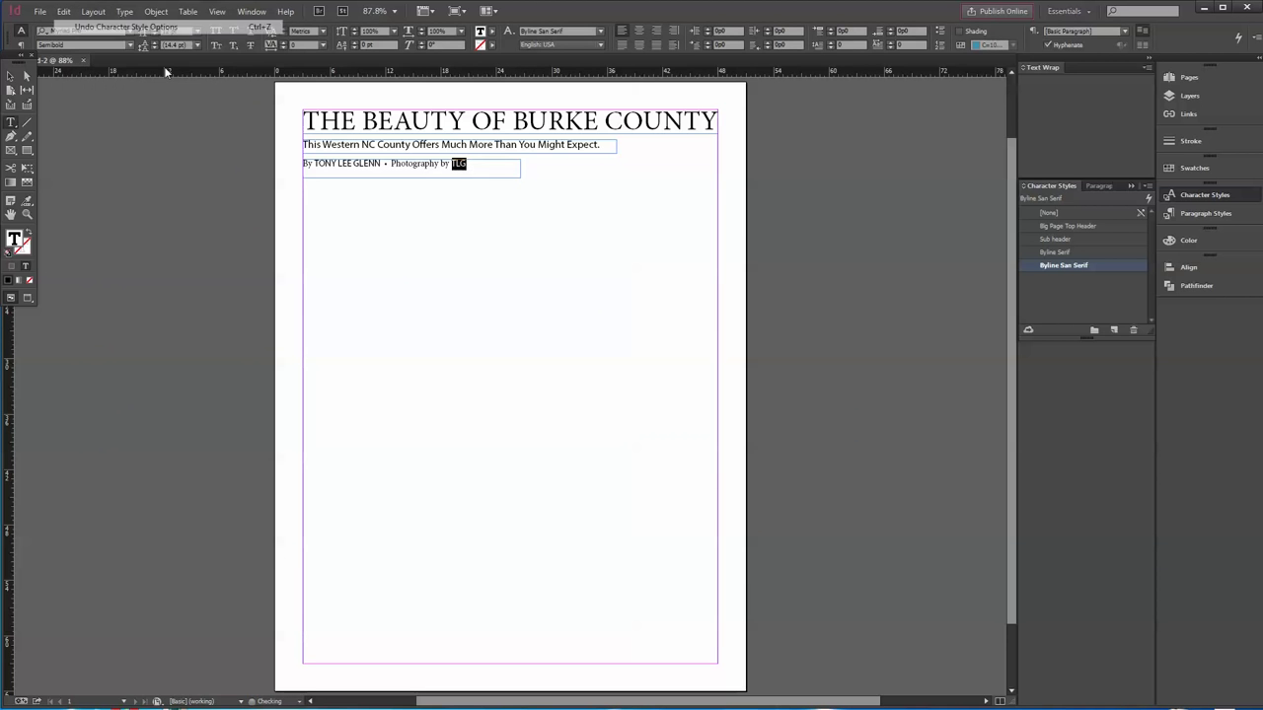
double_click(1062, 267)
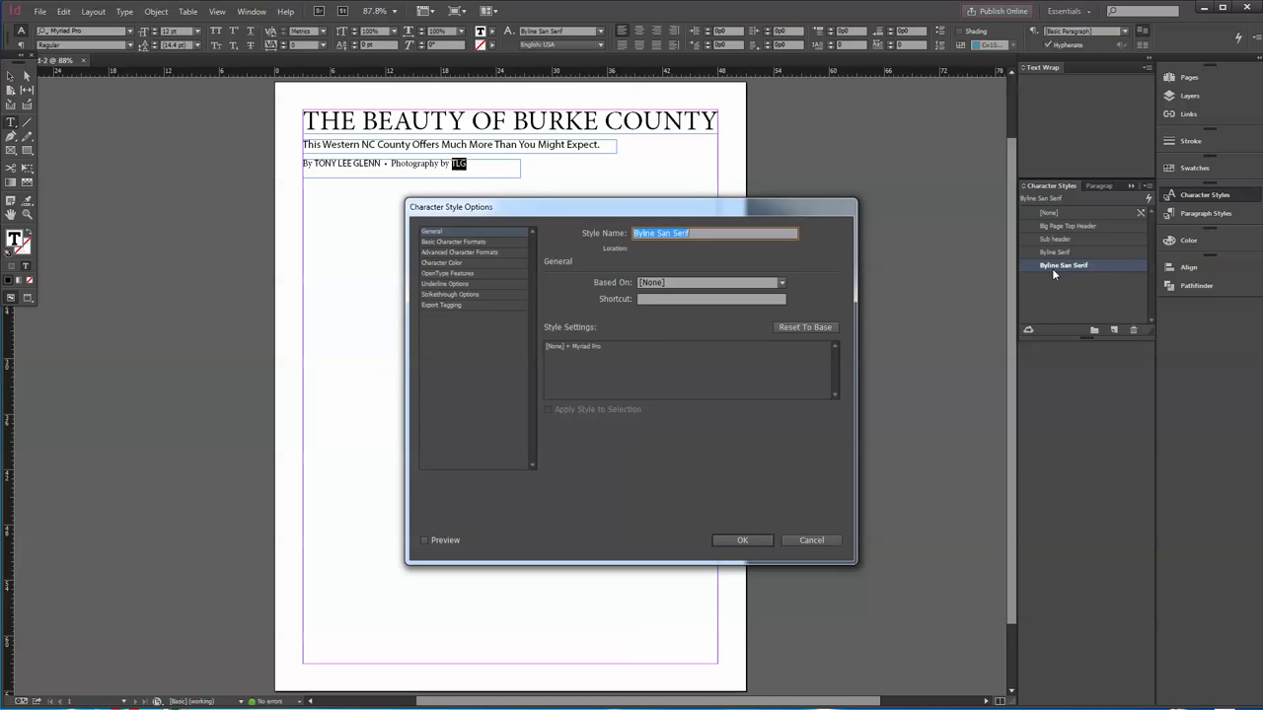
left_click(457, 243)
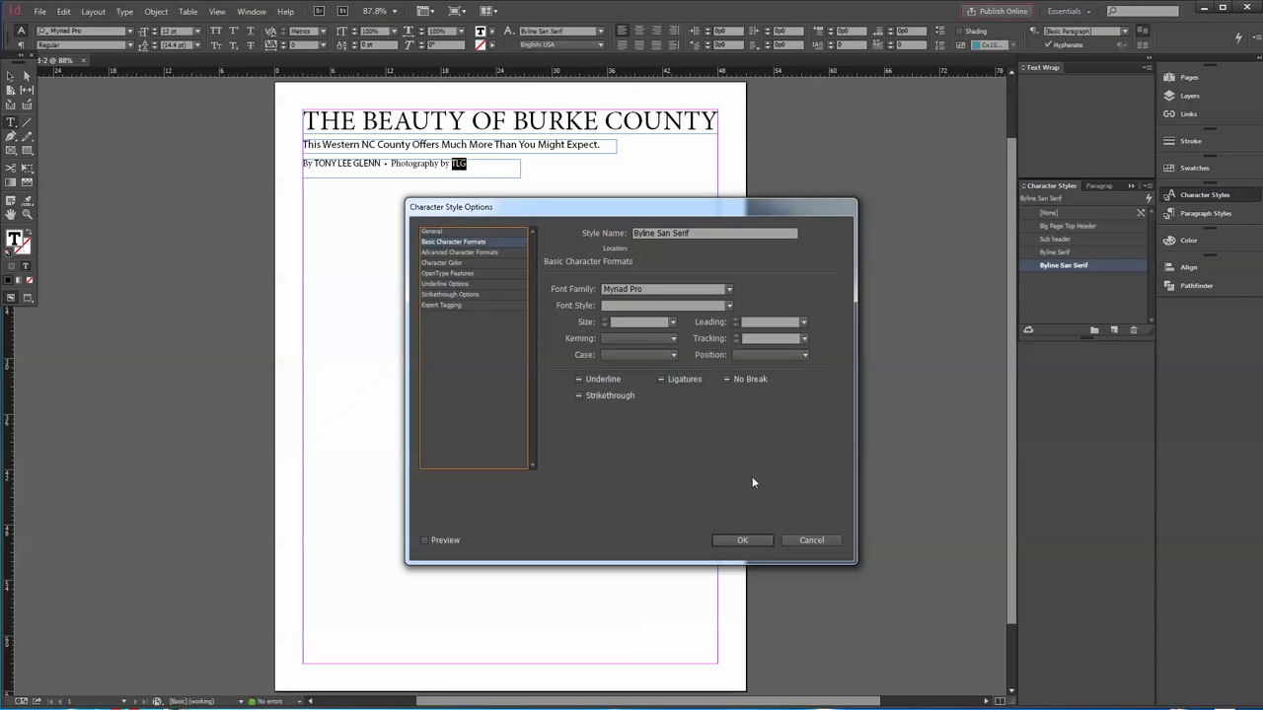
left_click(815, 543)
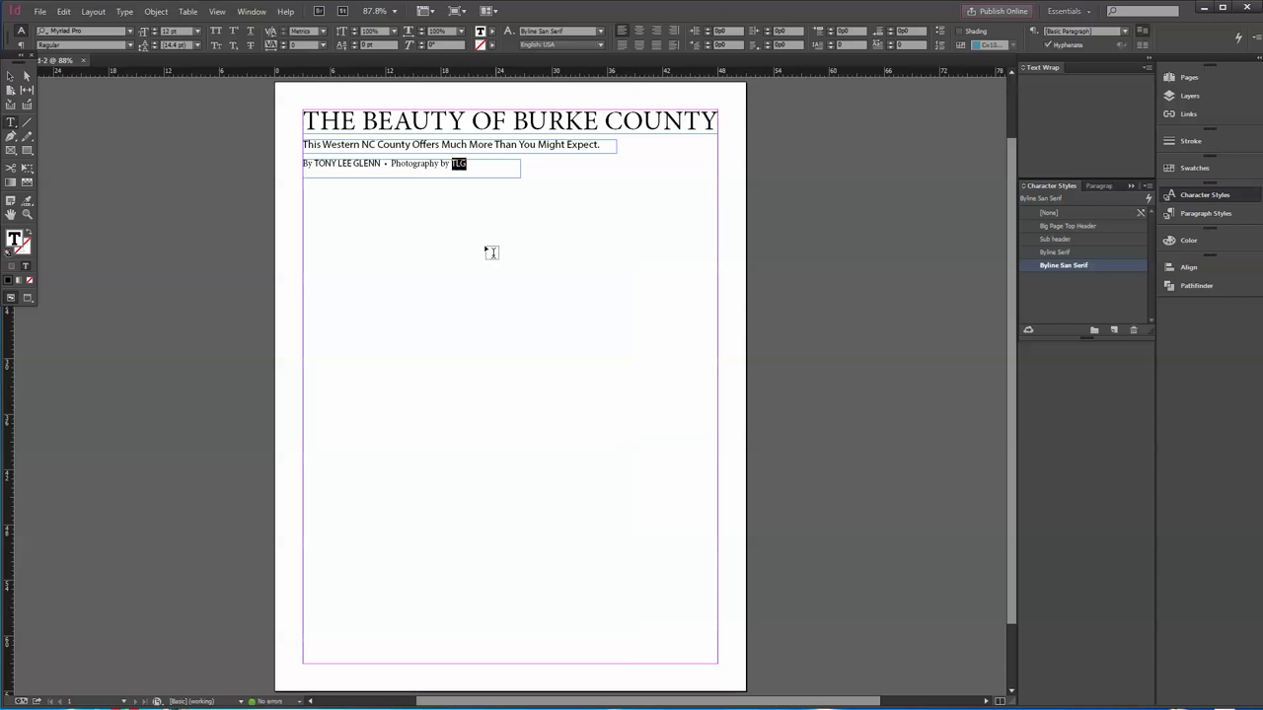
left_click(10, 76)
Pull the byline frame's bottom edge up to fit its line and check it in Preview mode
left_click_drag(410, 177, 410, 173)
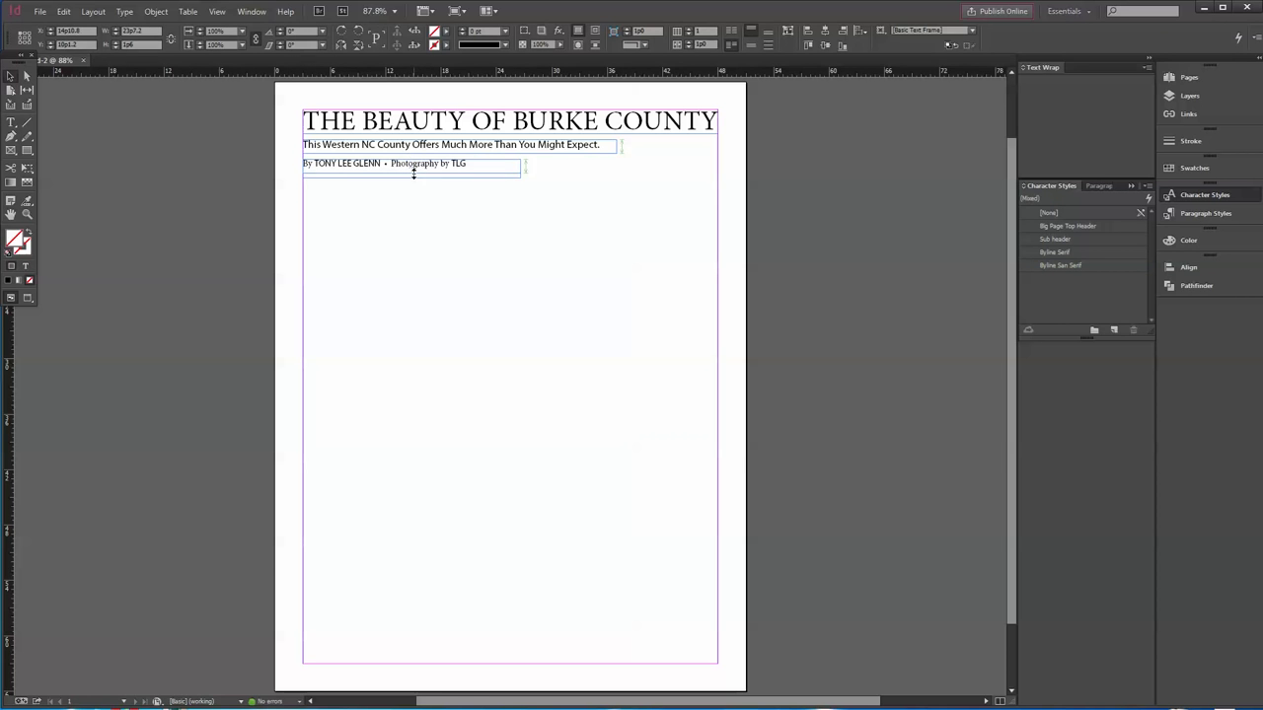
left_click(442, 197)
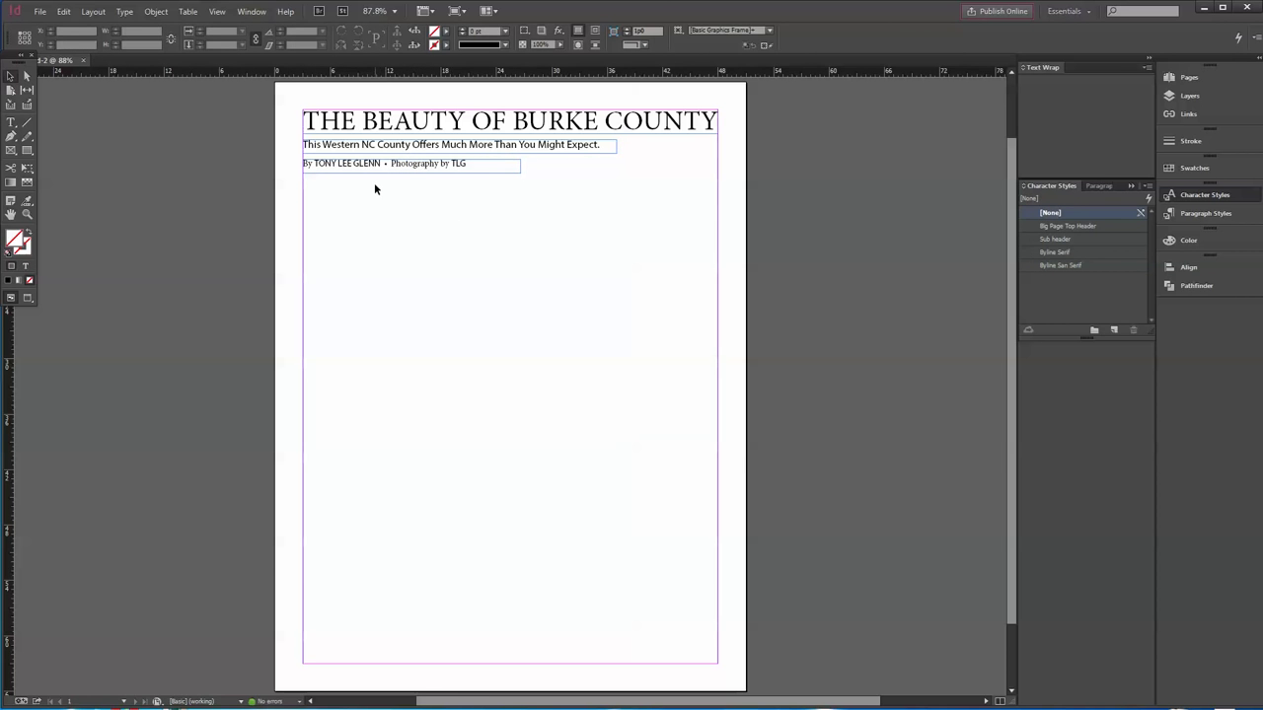
left_click_drag(368, 168, 366, 166)
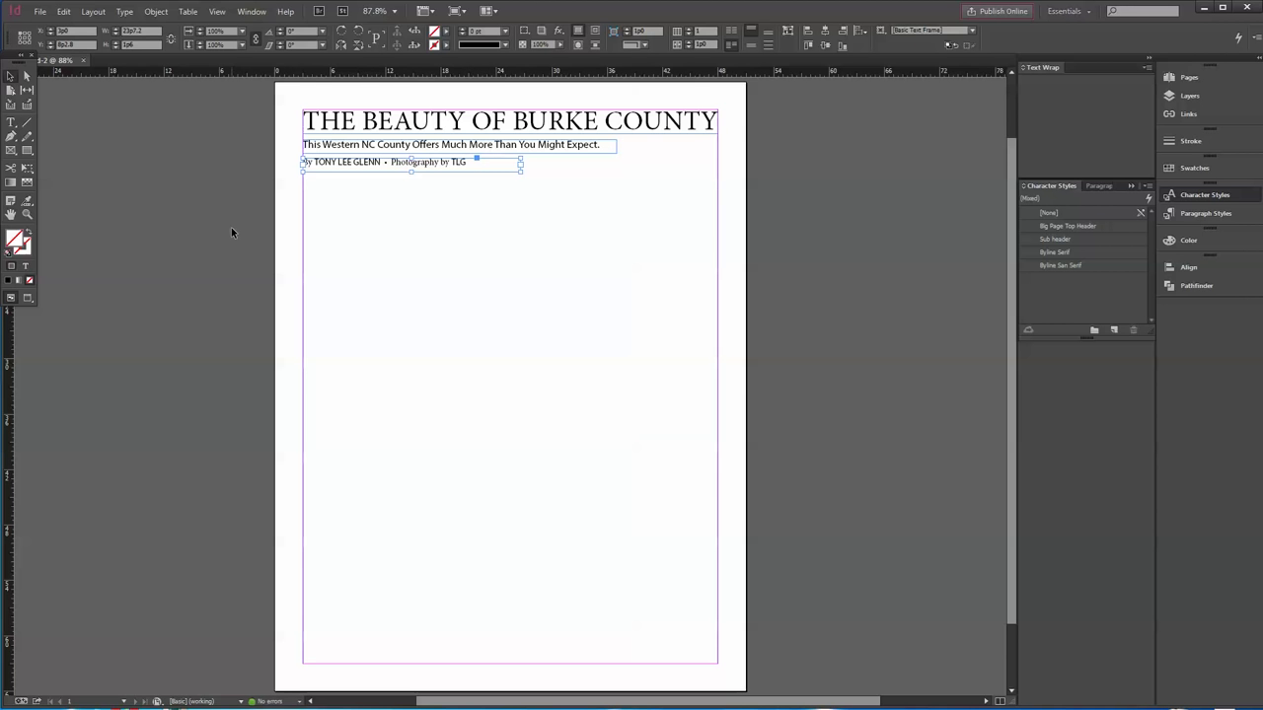
left_click(25, 299)
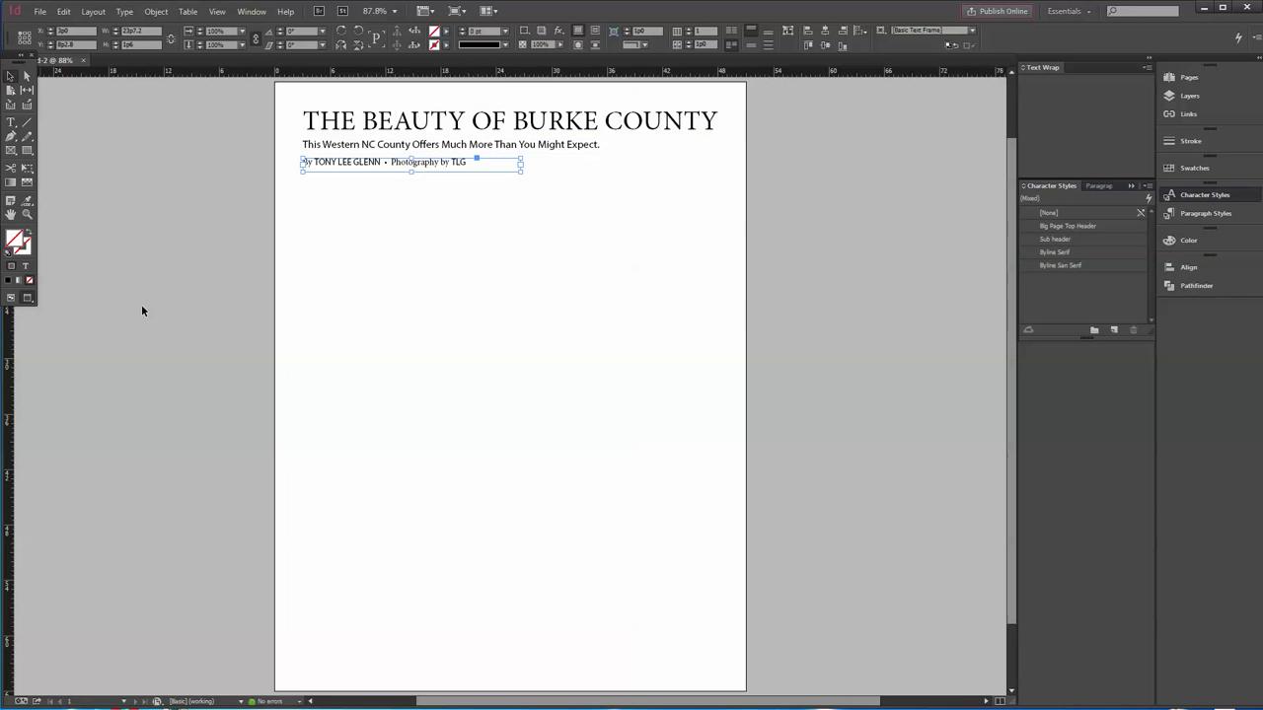
left_click(438, 255)
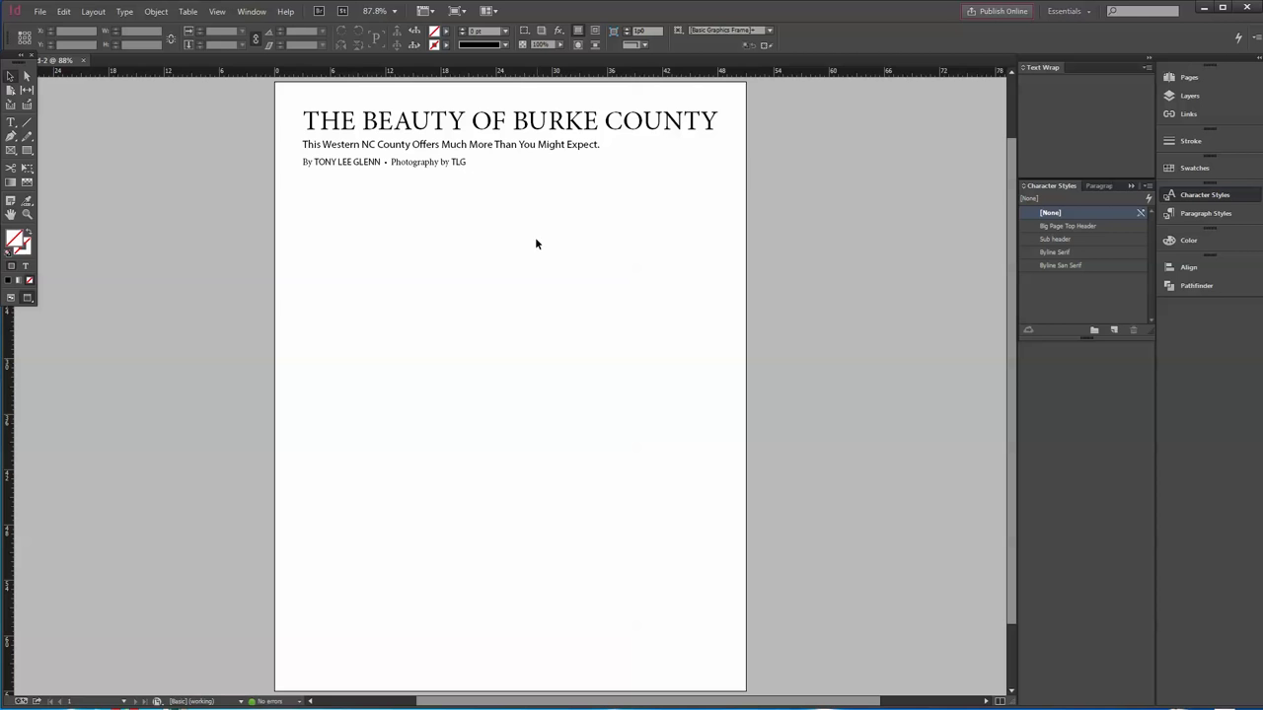
left_click(11, 298)
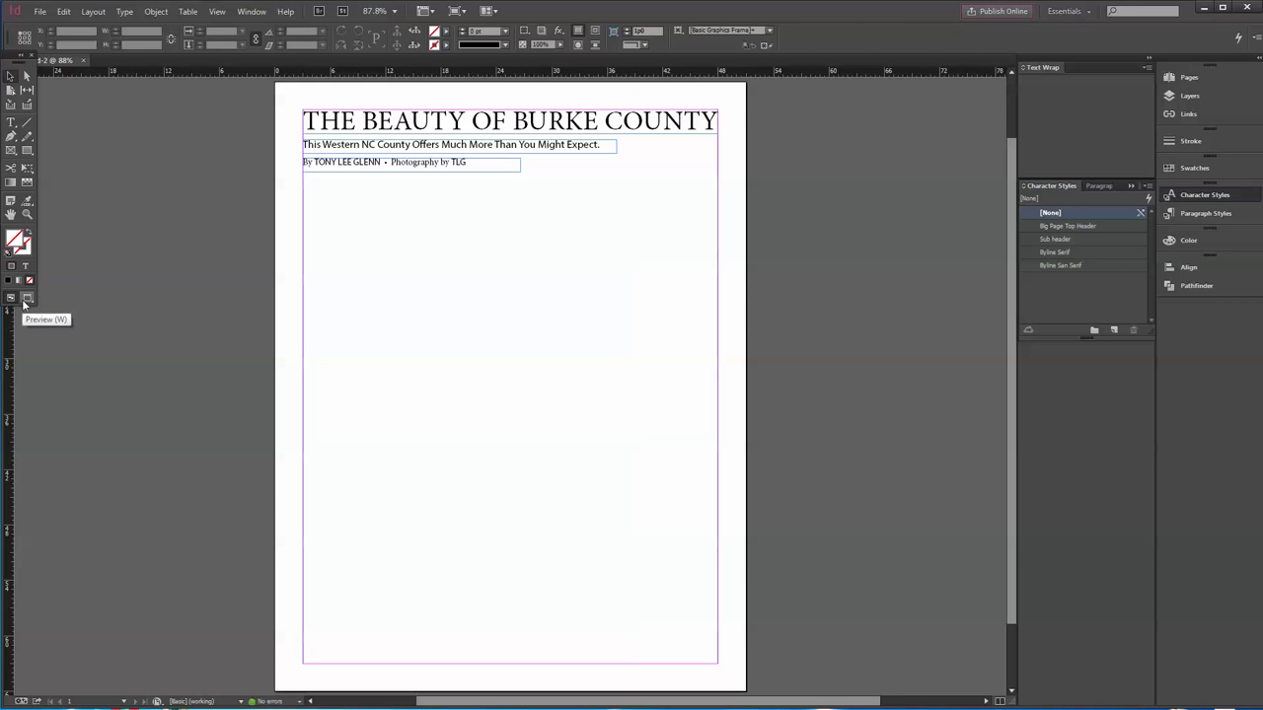
Draw a roughly 15p8.4 by 50p4.8 column text frame from below the byline to the bottom margin
left_click(10, 121)
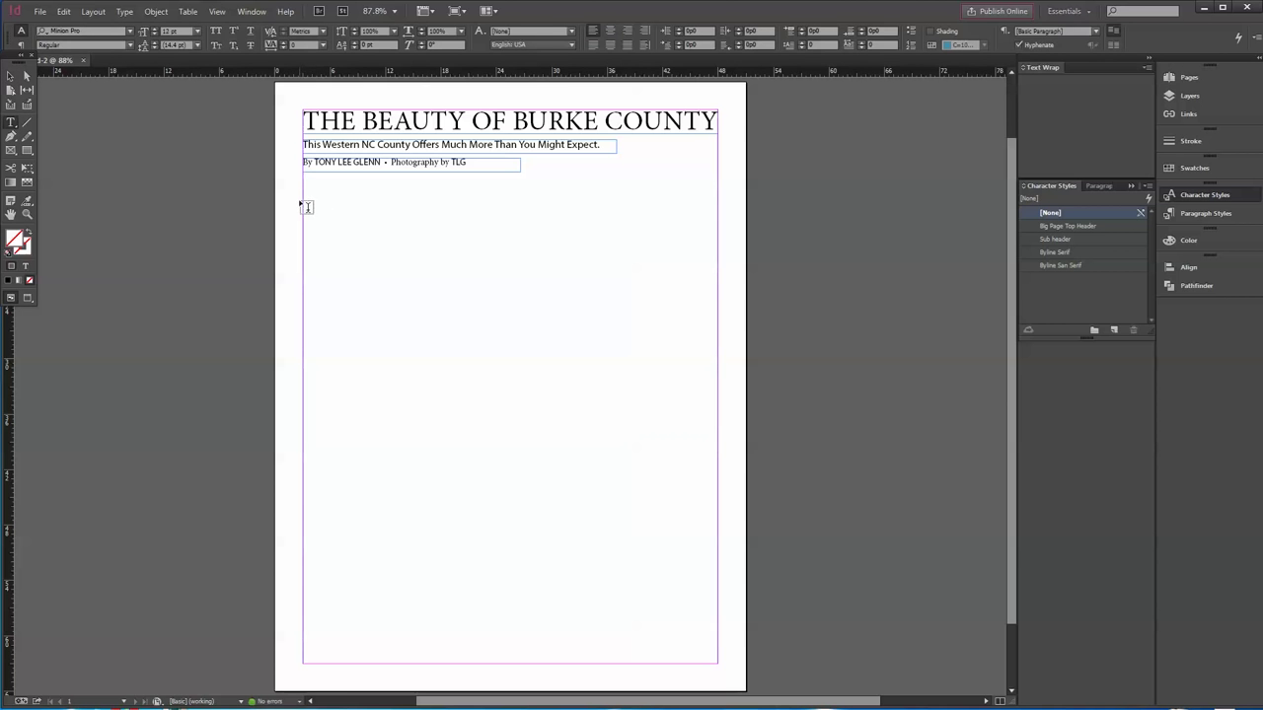
left_click_drag(304, 198, 448, 665)
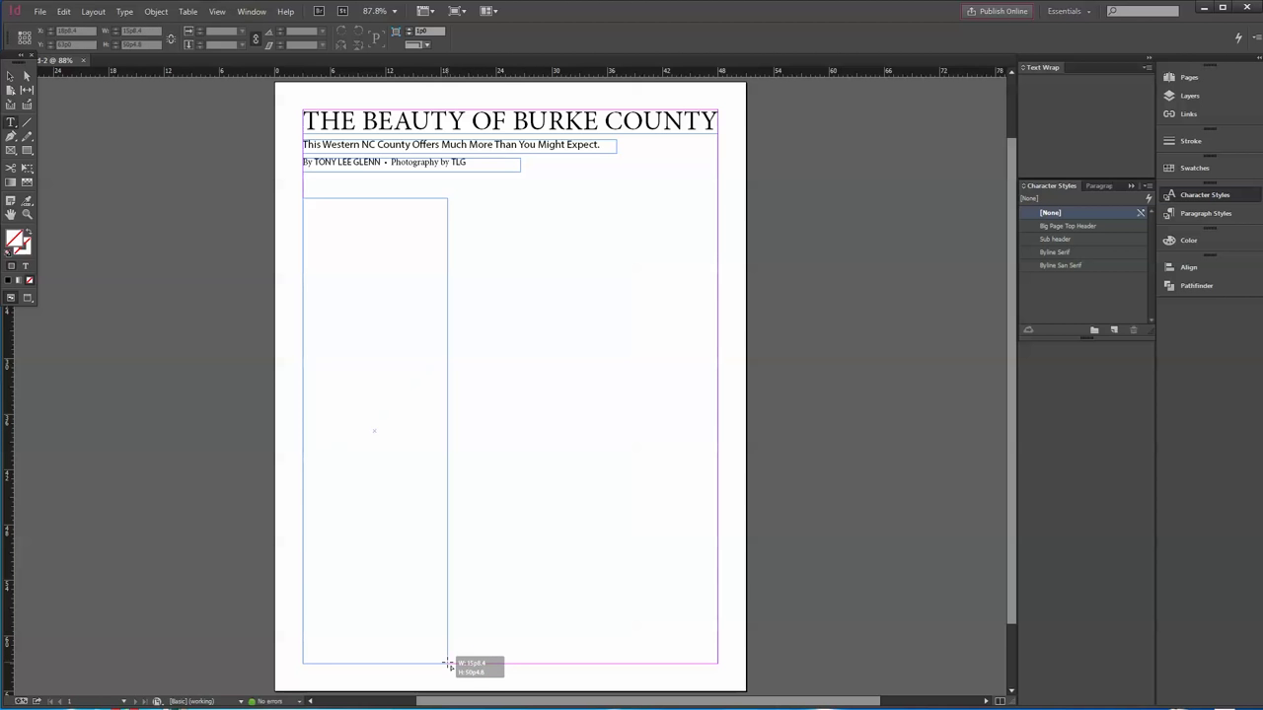
left_click_drag(448, 665, 447, 665)
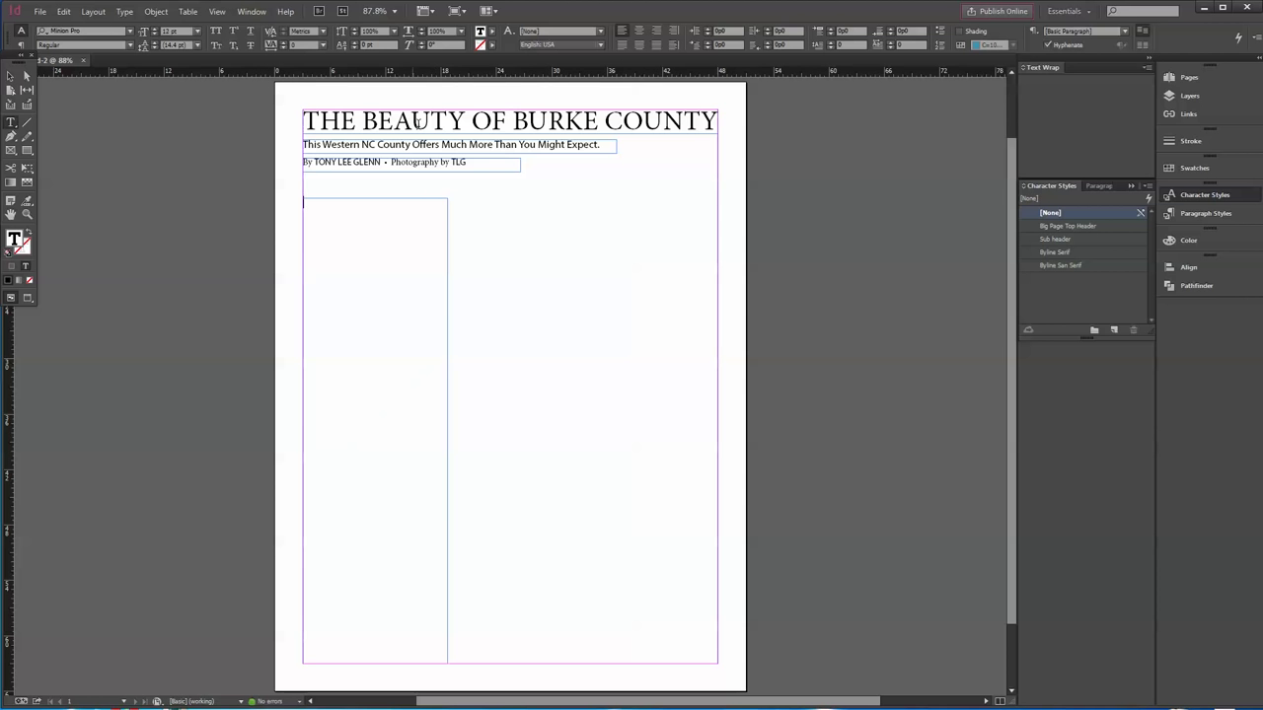
Set horizontal and vertical ruler units to Inches in Units & Increments preferences
left_click(63, 11)
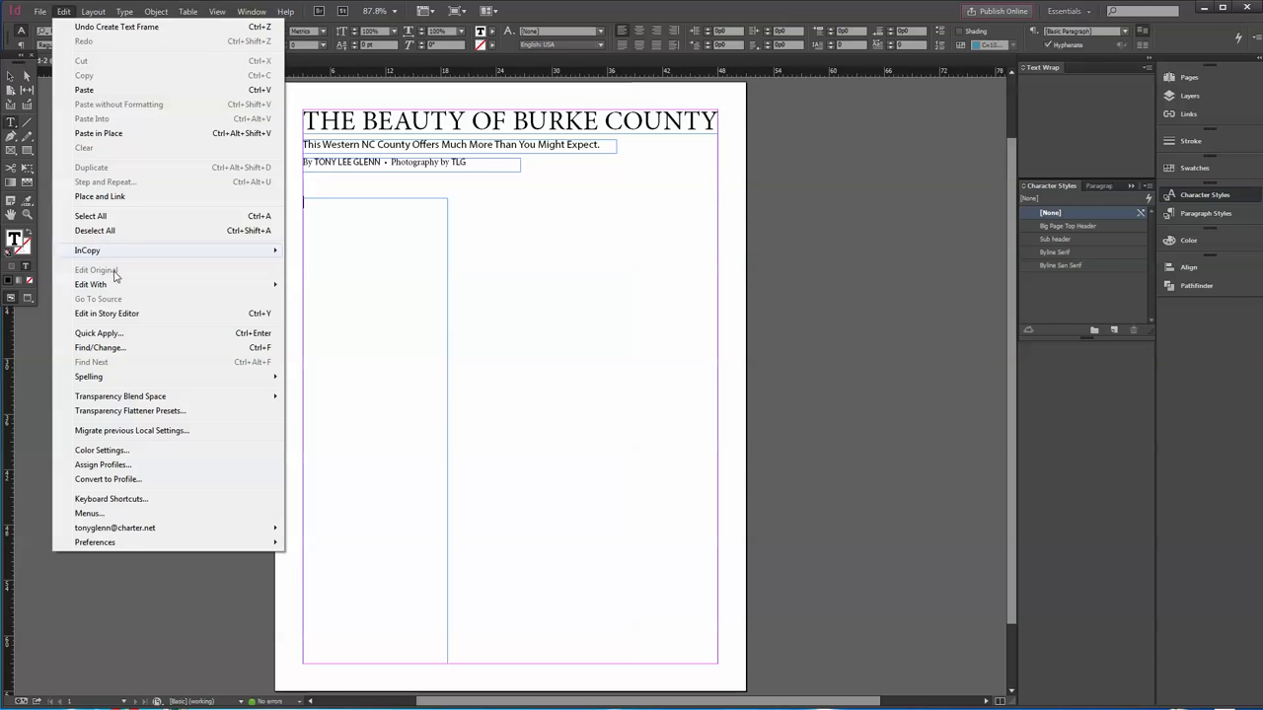
mouse_move(113, 541)
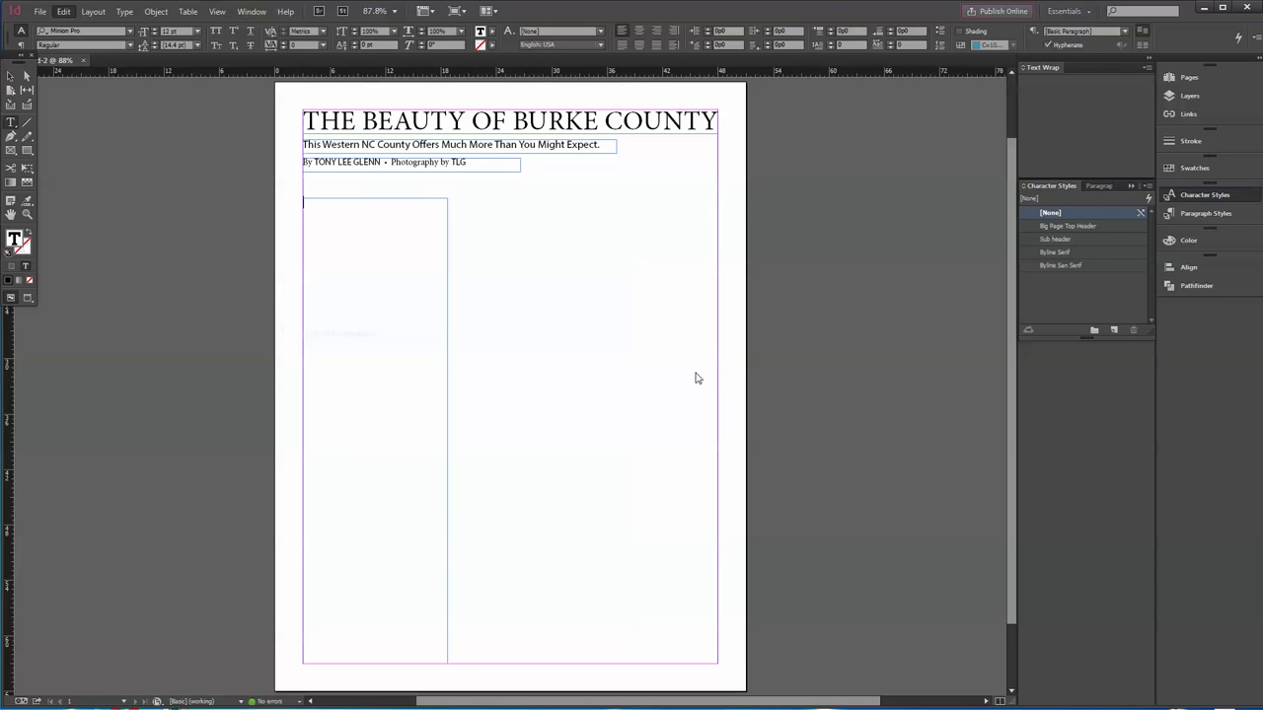
left_click(696, 377)
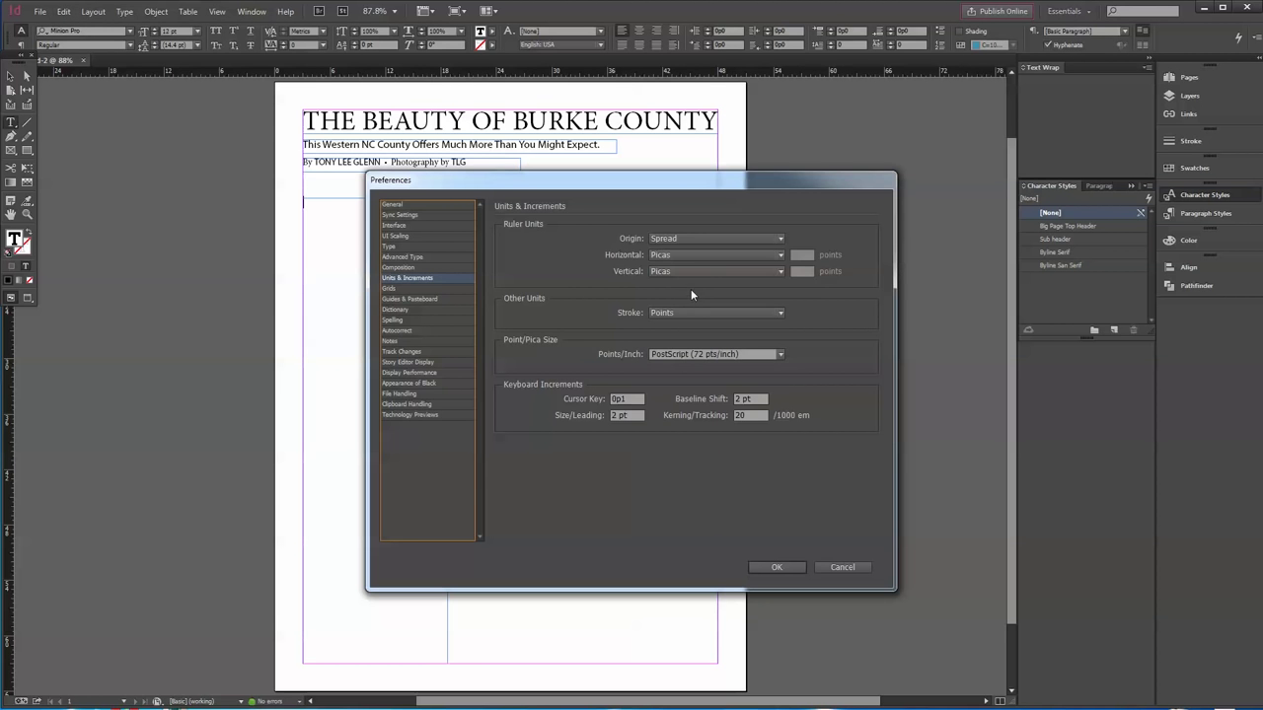
left_click(780, 258)
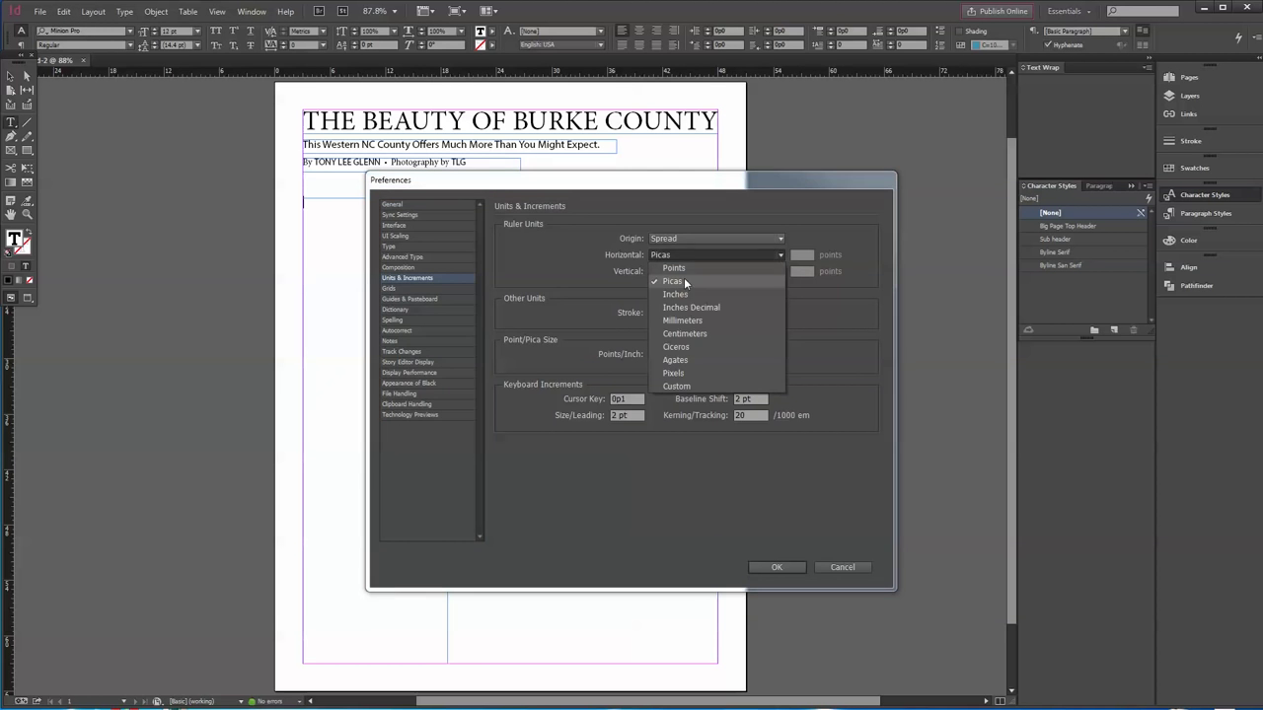
left_click(679, 289)
left_click(779, 272)
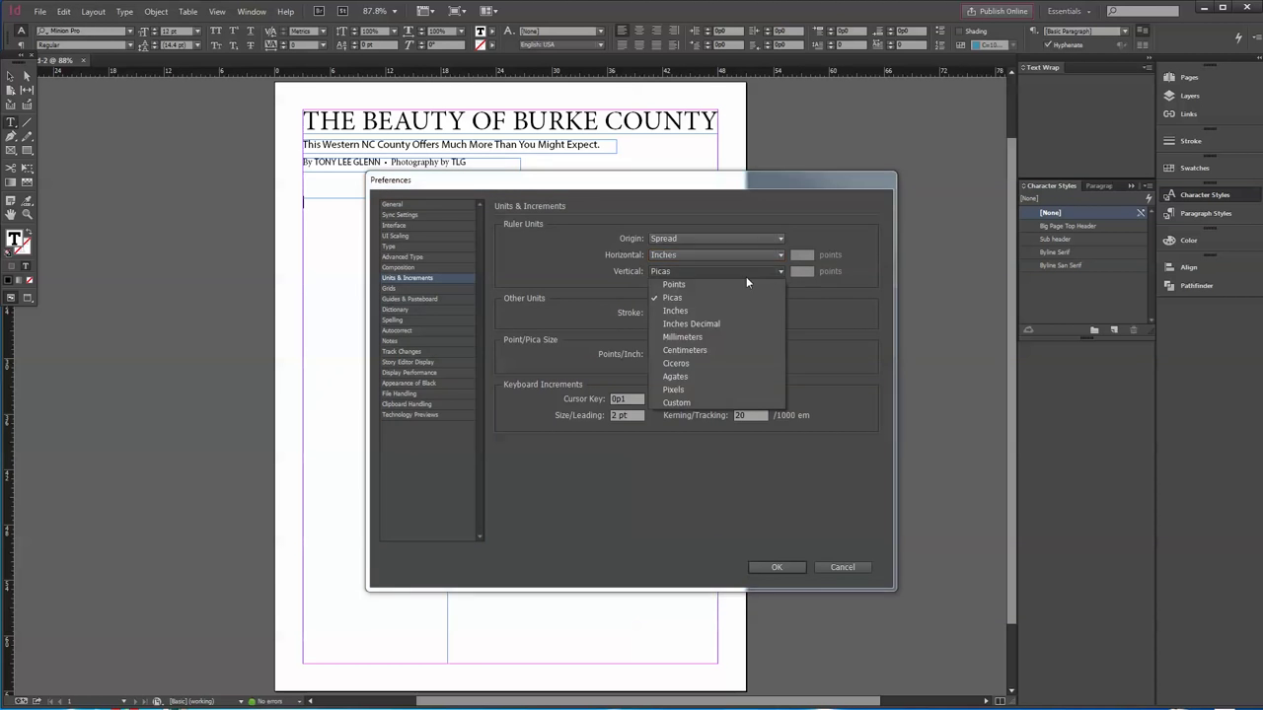
left_click(683, 304)
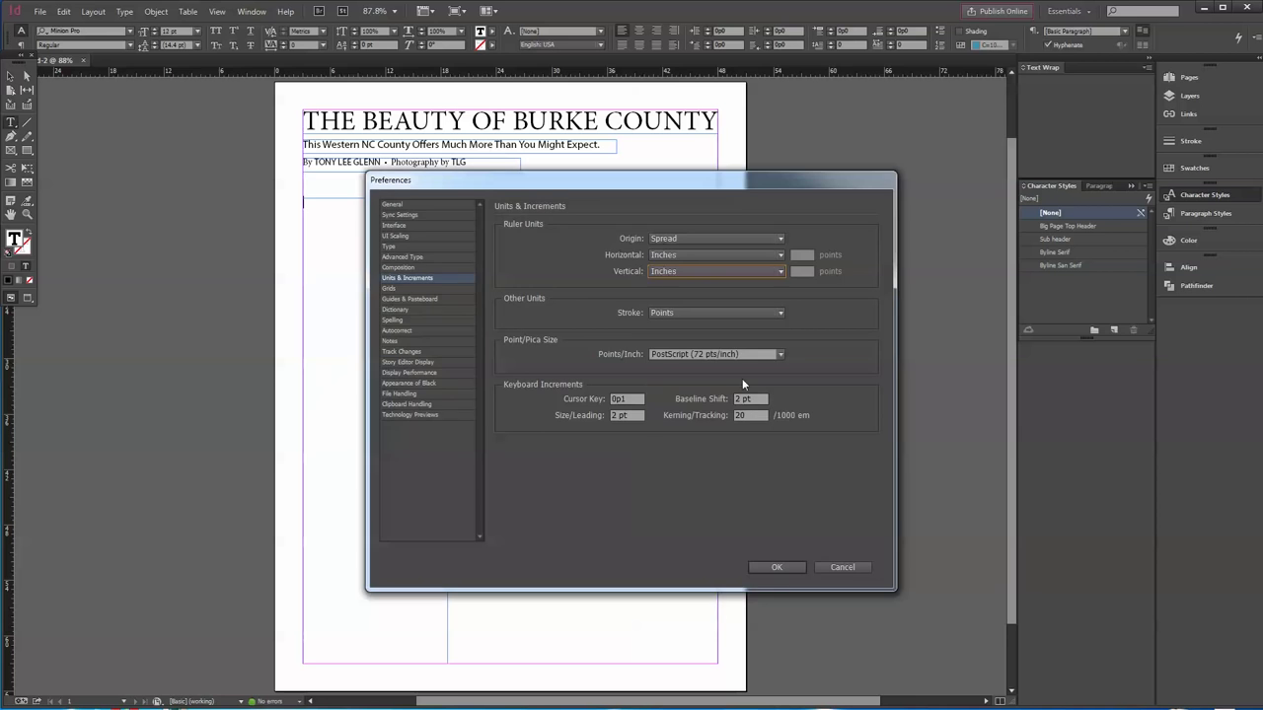
left_click(788, 566)
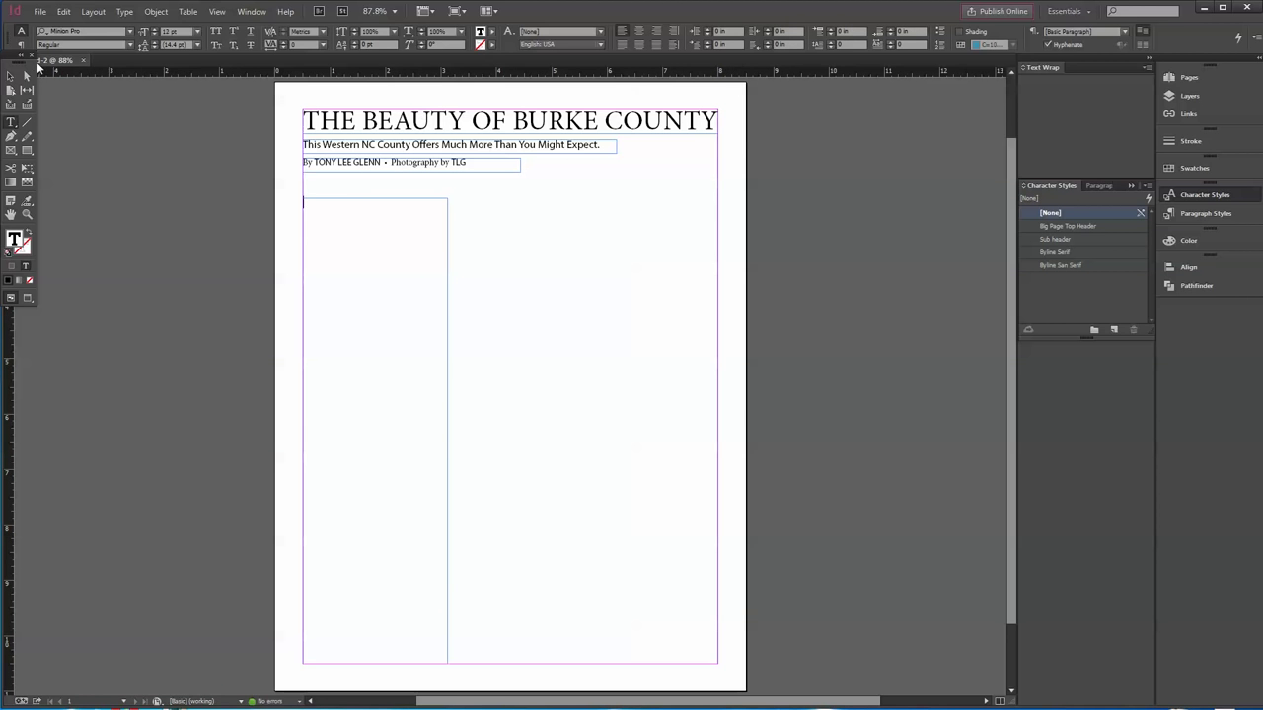
Paste a copy of the left column frame, narrow the original slightly, and delete the extra frames
left_click(423, 217)
key("Escape")
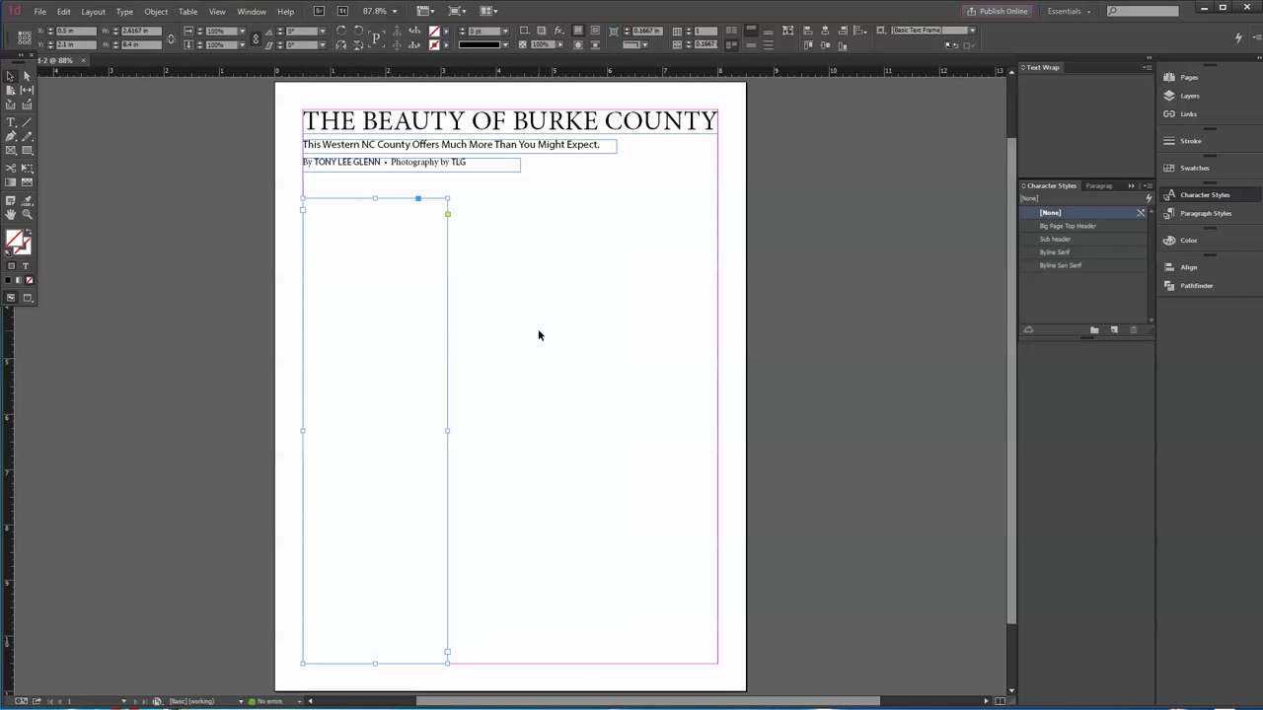
key("ctrl+v")
left_click_drag(512, 278, 667, 309)
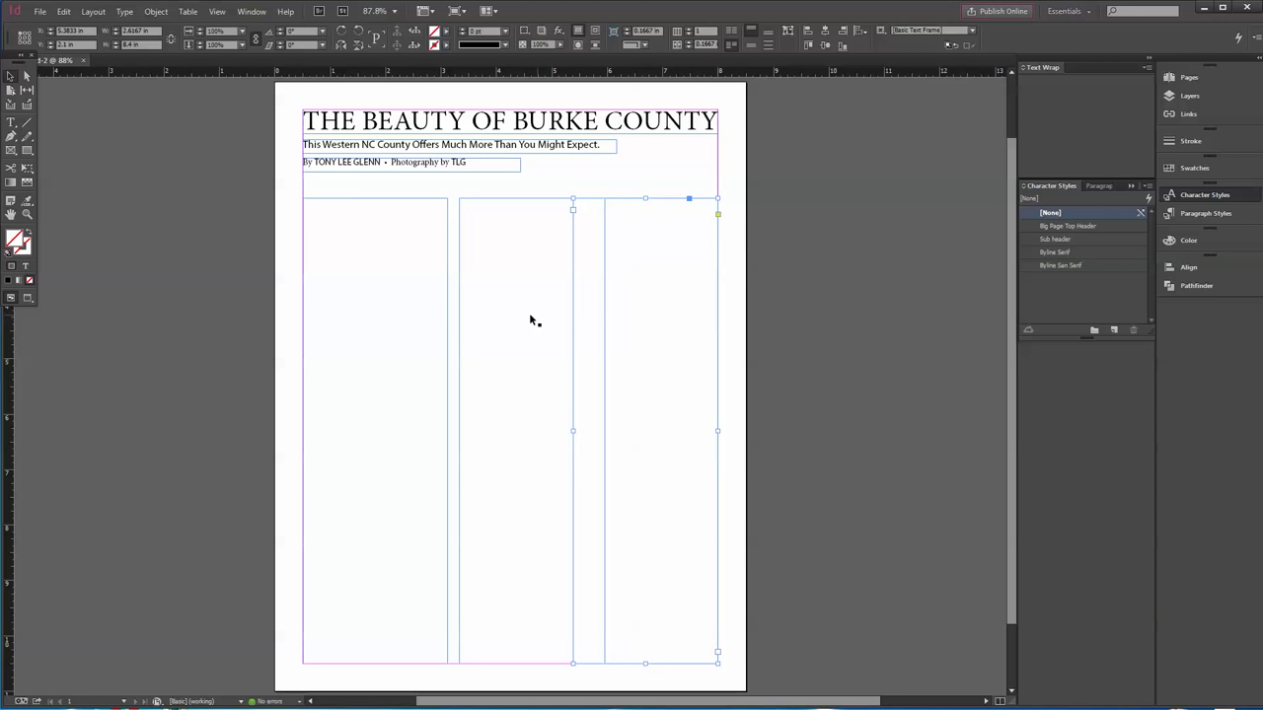
left_click(400, 395)
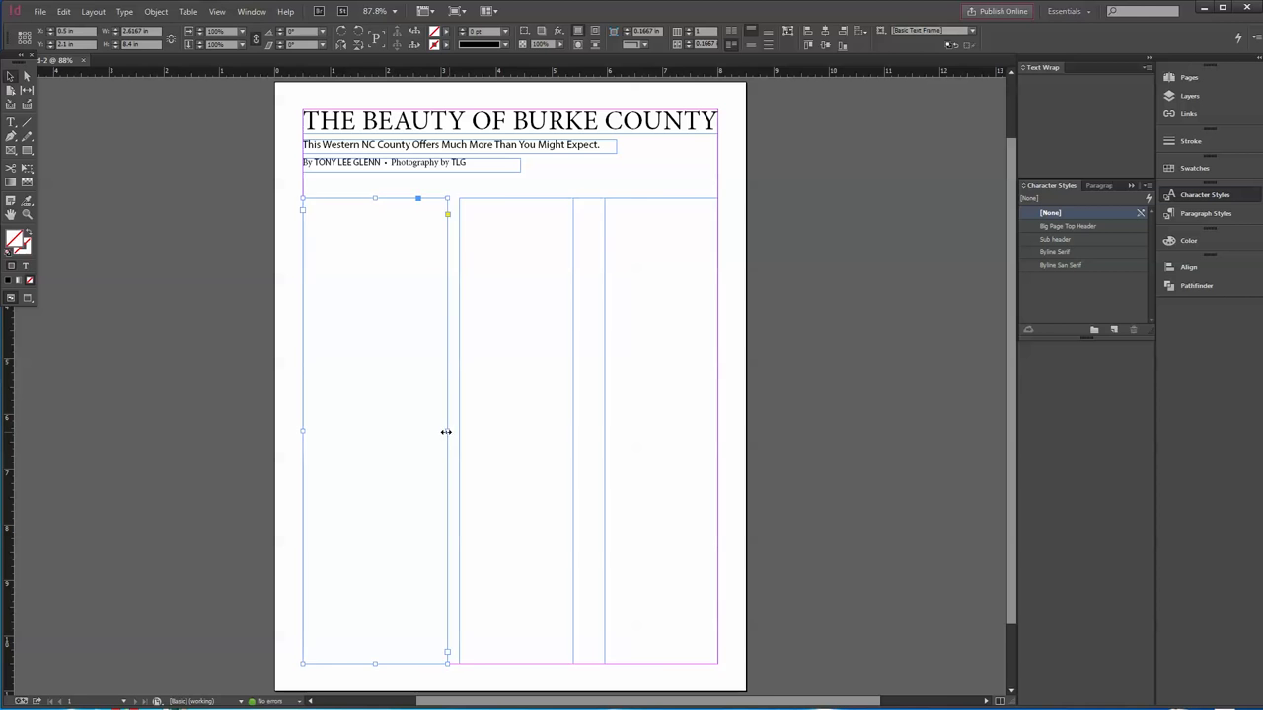
left_click_drag(446, 431, 435, 428)
left_click(526, 375)
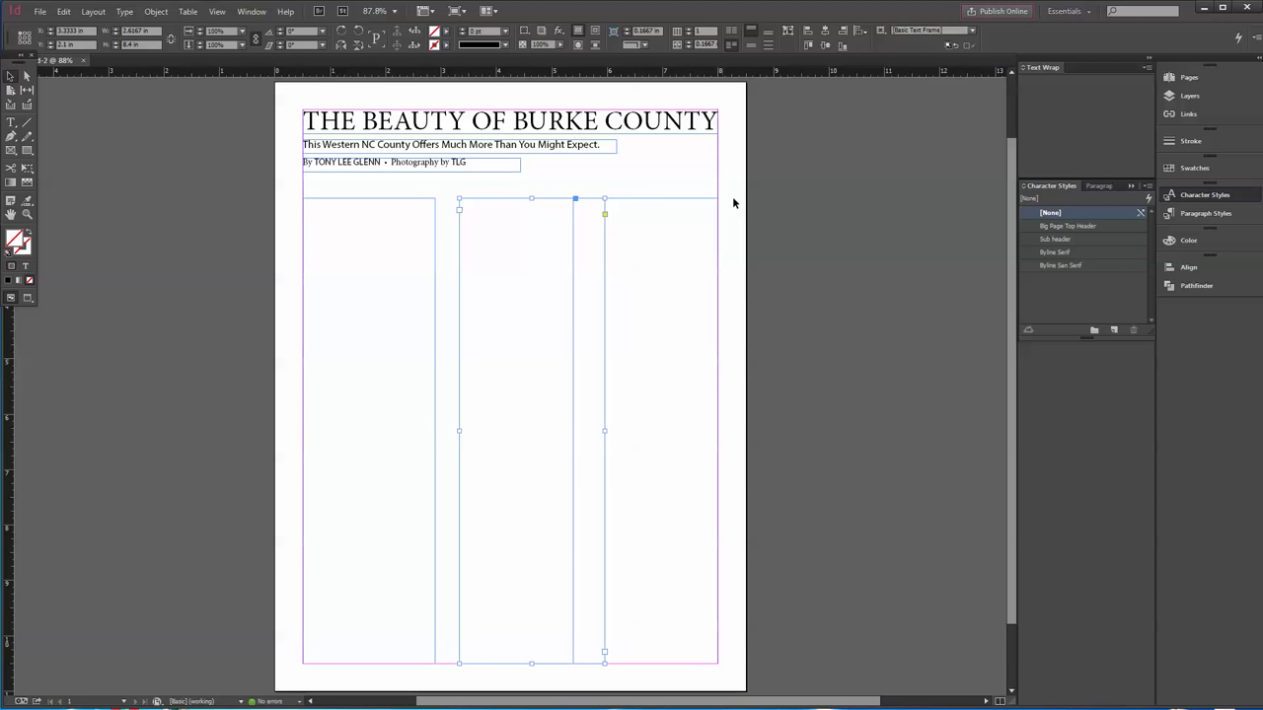
left_click_drag(733, 203, 518, 312)
key("Delete")
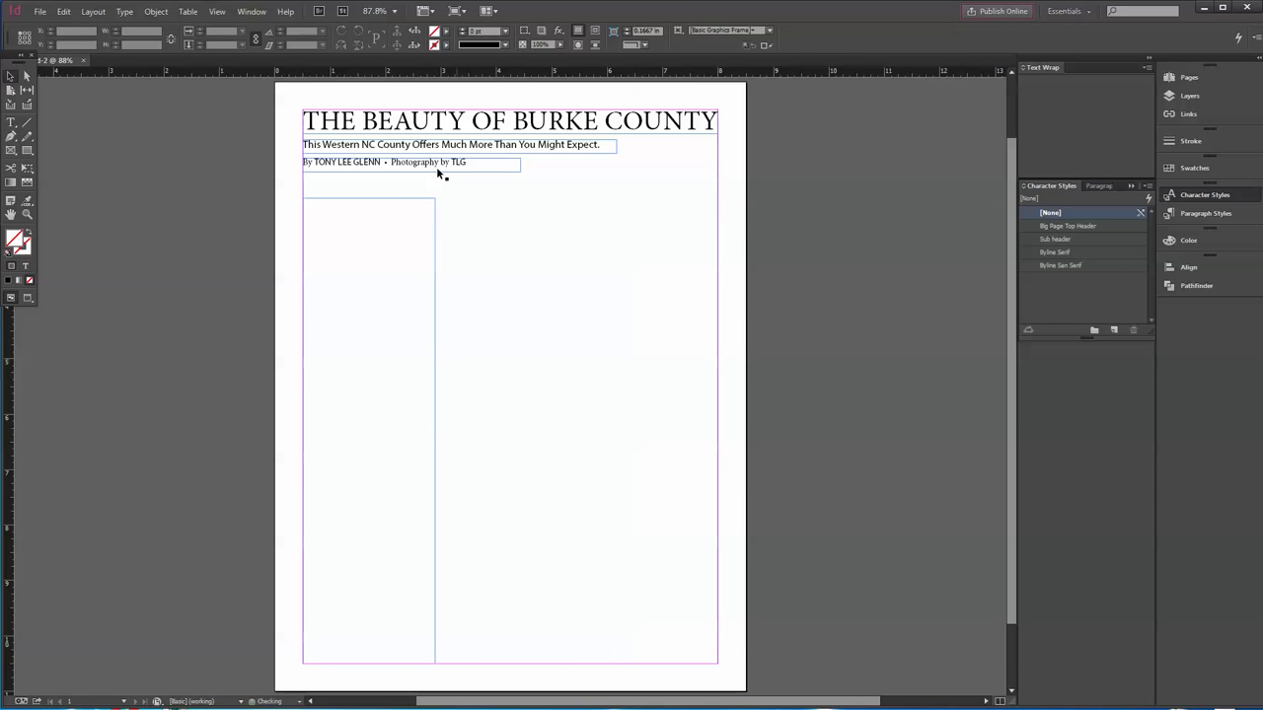
Duplicate the left frame into the middle and right columns, then select all three frames
left_click(423, 265)
left_click_drag(422, 267, 496, 286)
left_click_drag(551, 296, 648, 318)
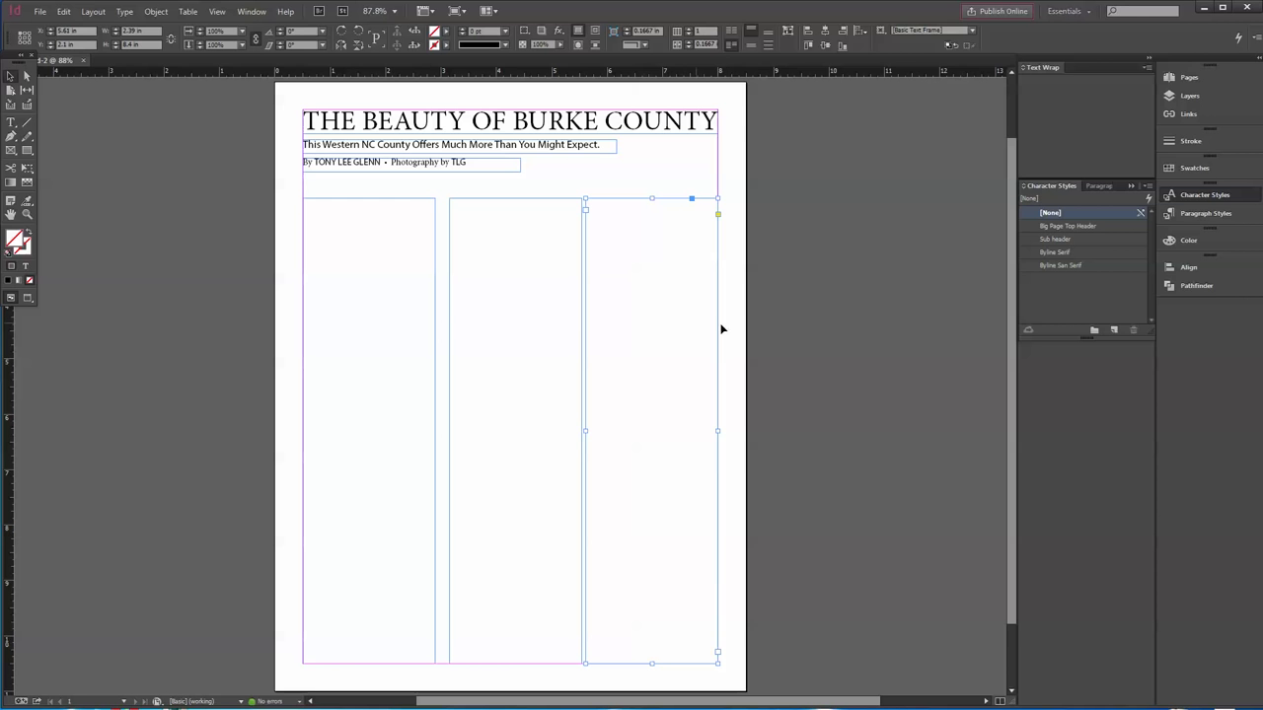
left_click_drag(748, 292, 254, 336)
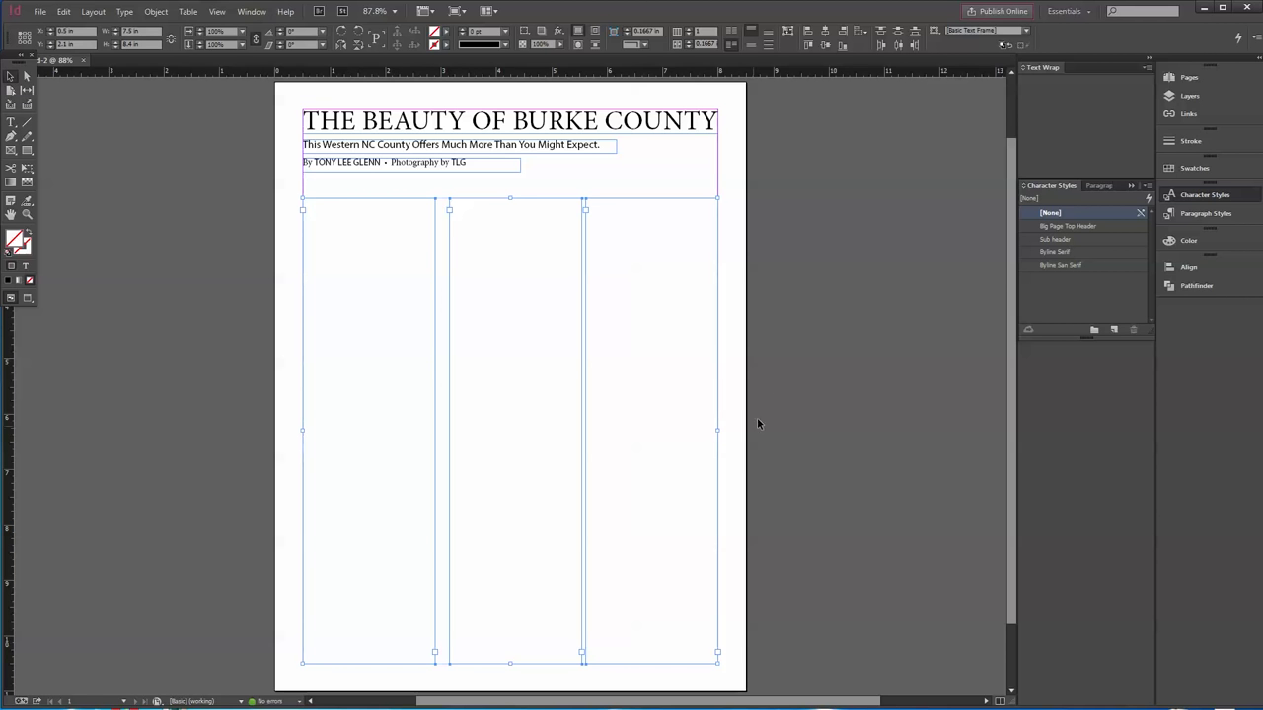
Distribute the three column frames by horizontal centers using the Align panel, then deselect them
left_click(1197, 274)
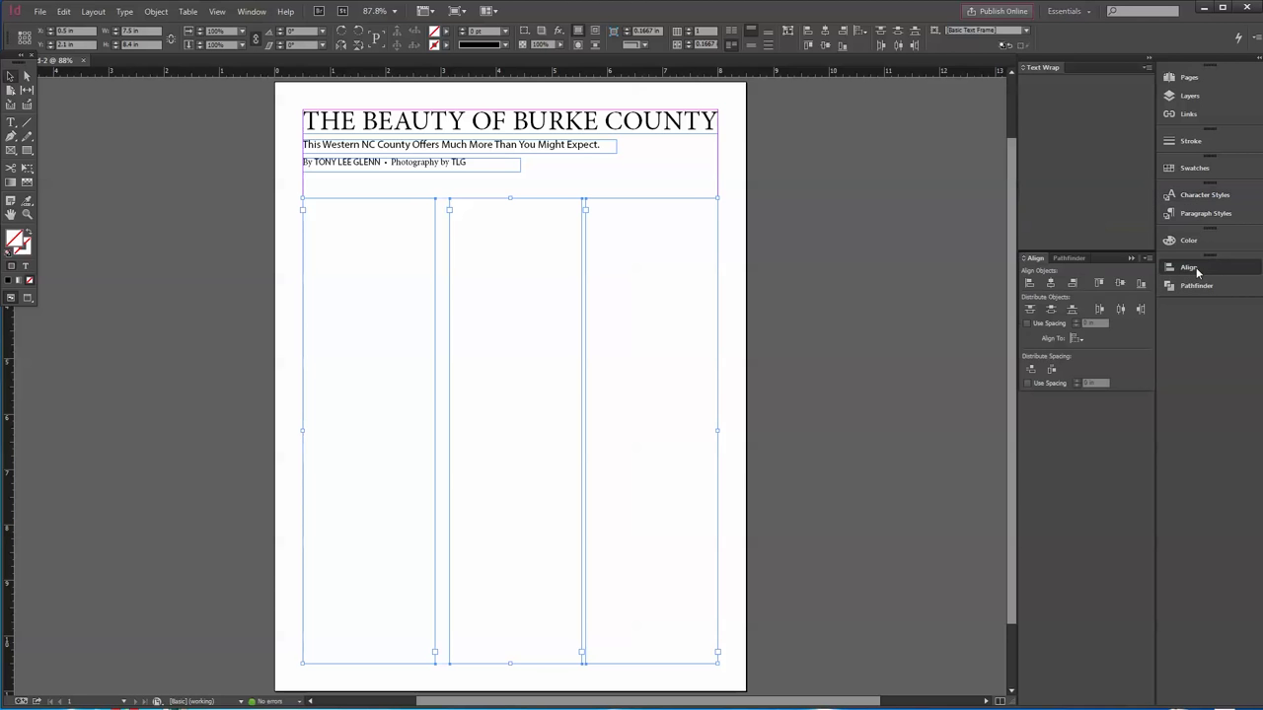
left_click(1119, 310)
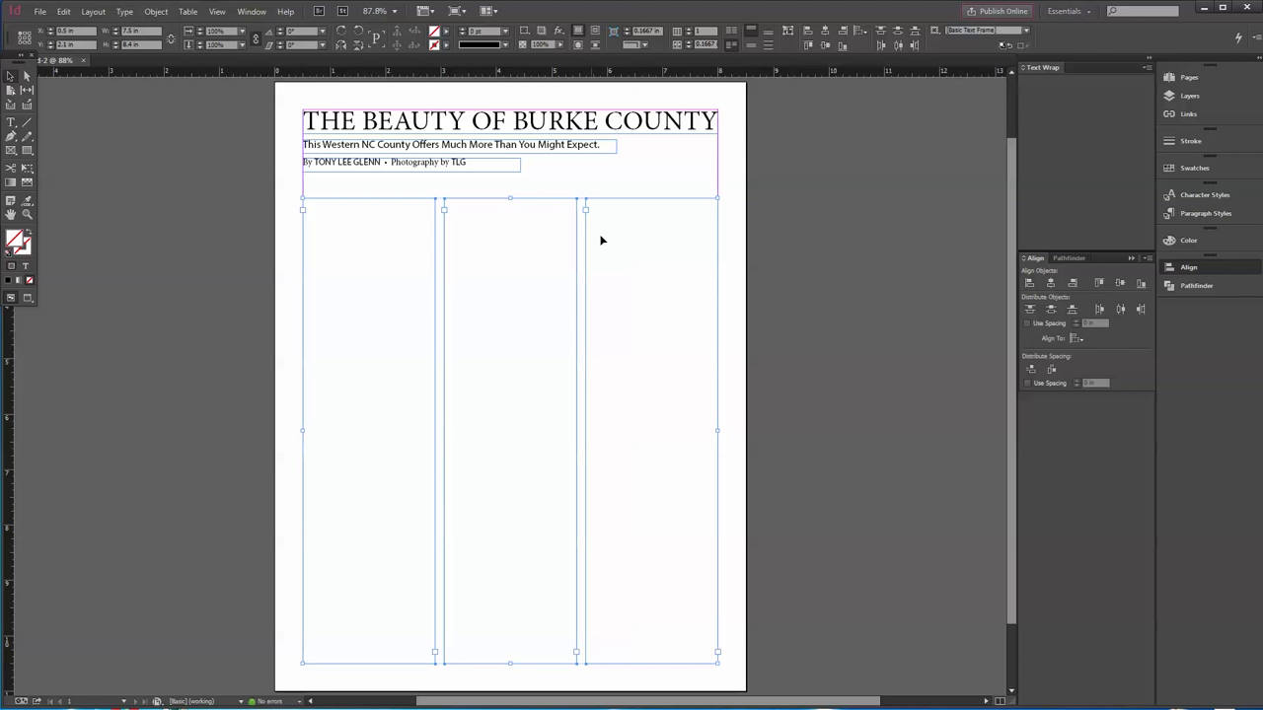
left_click(734, 472)
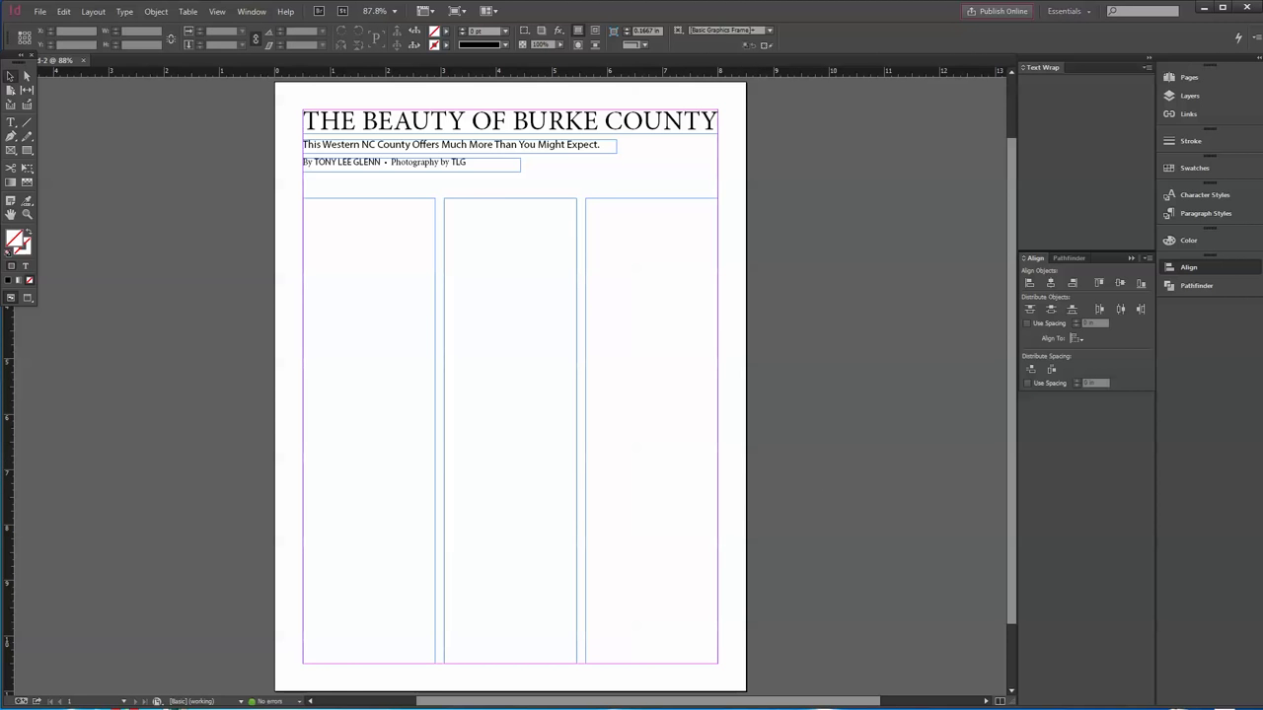
Search 'greek text' in a new Chrome tab and open the lipsum.com generator
mouse_move(197, 700)
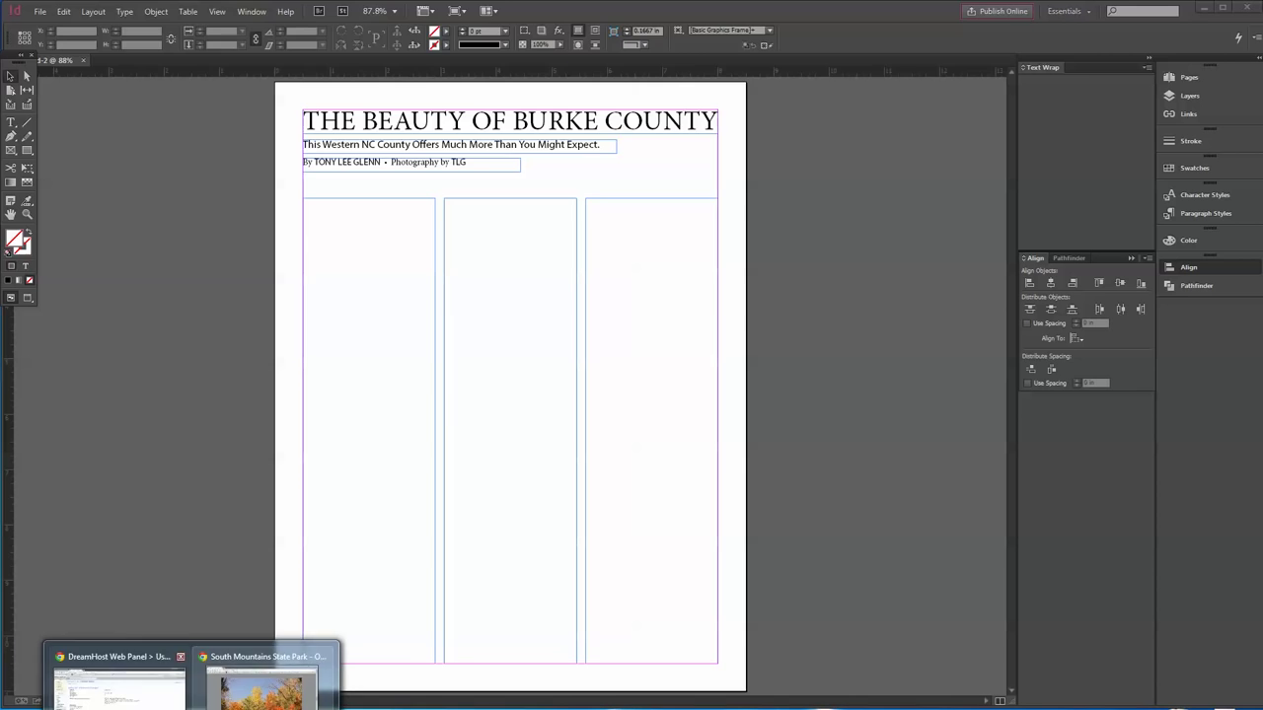
left_click(316, 658)
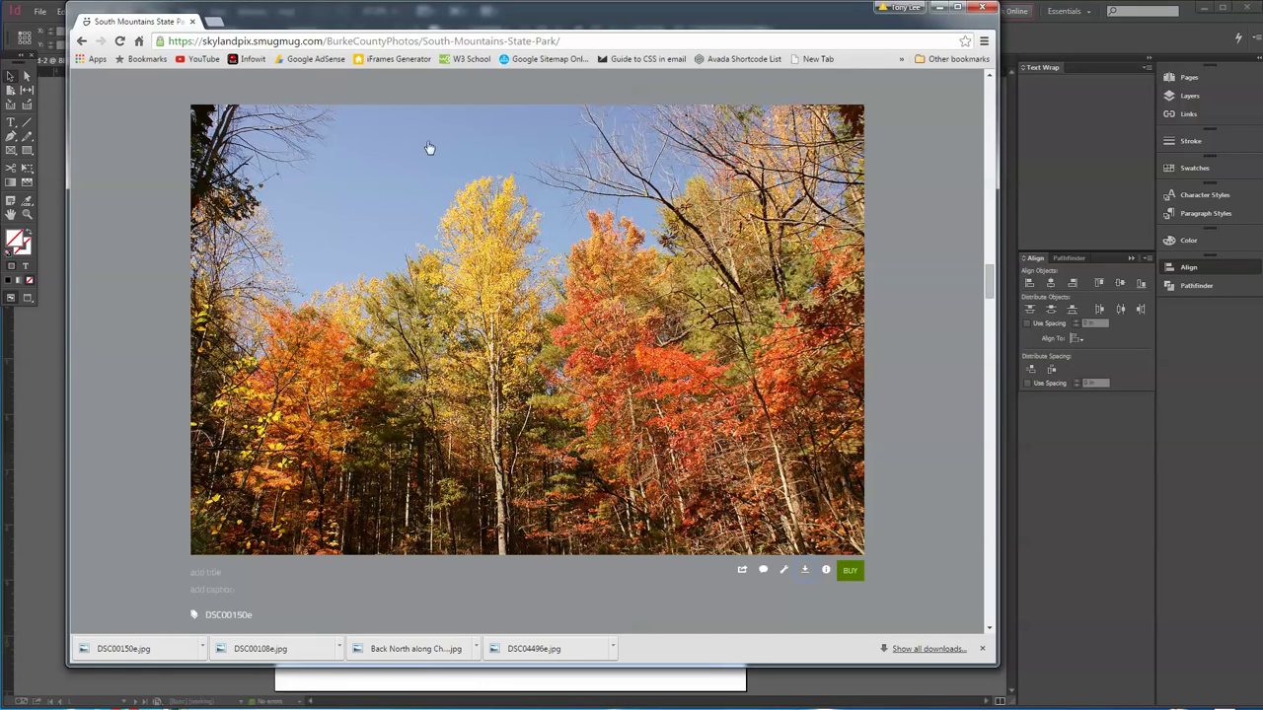
left_click(214, 21)
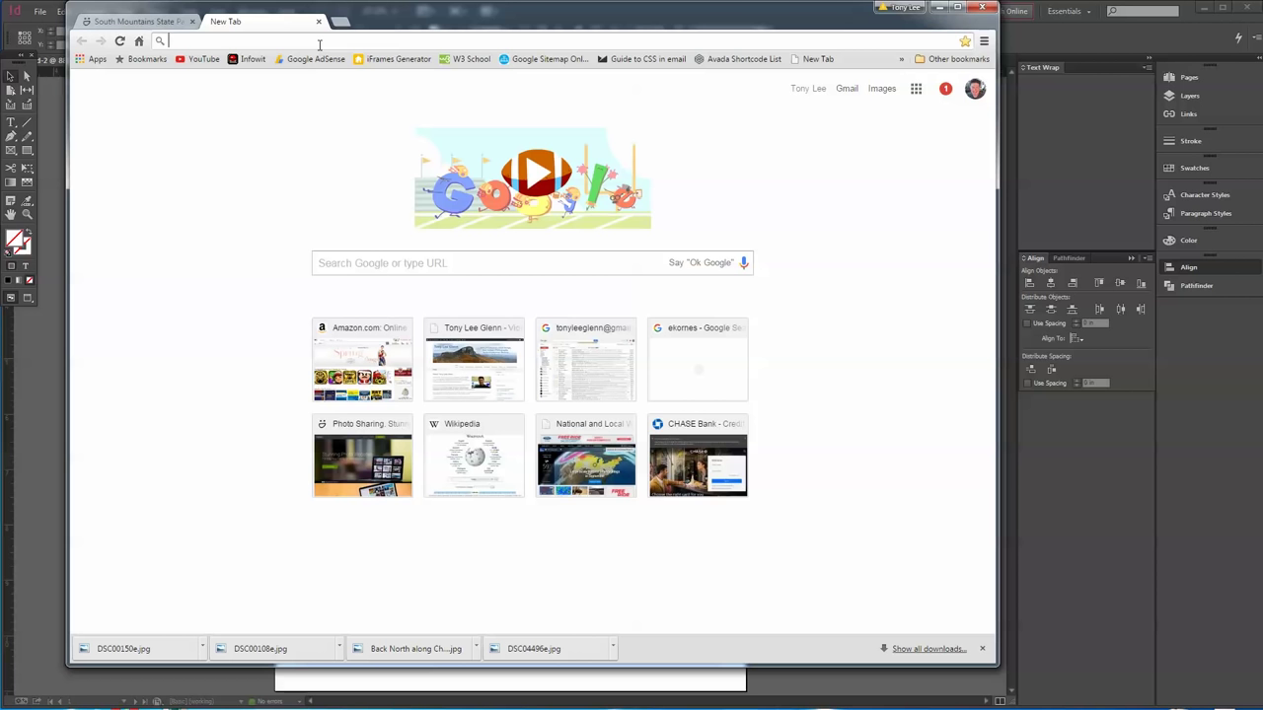
type("gree")
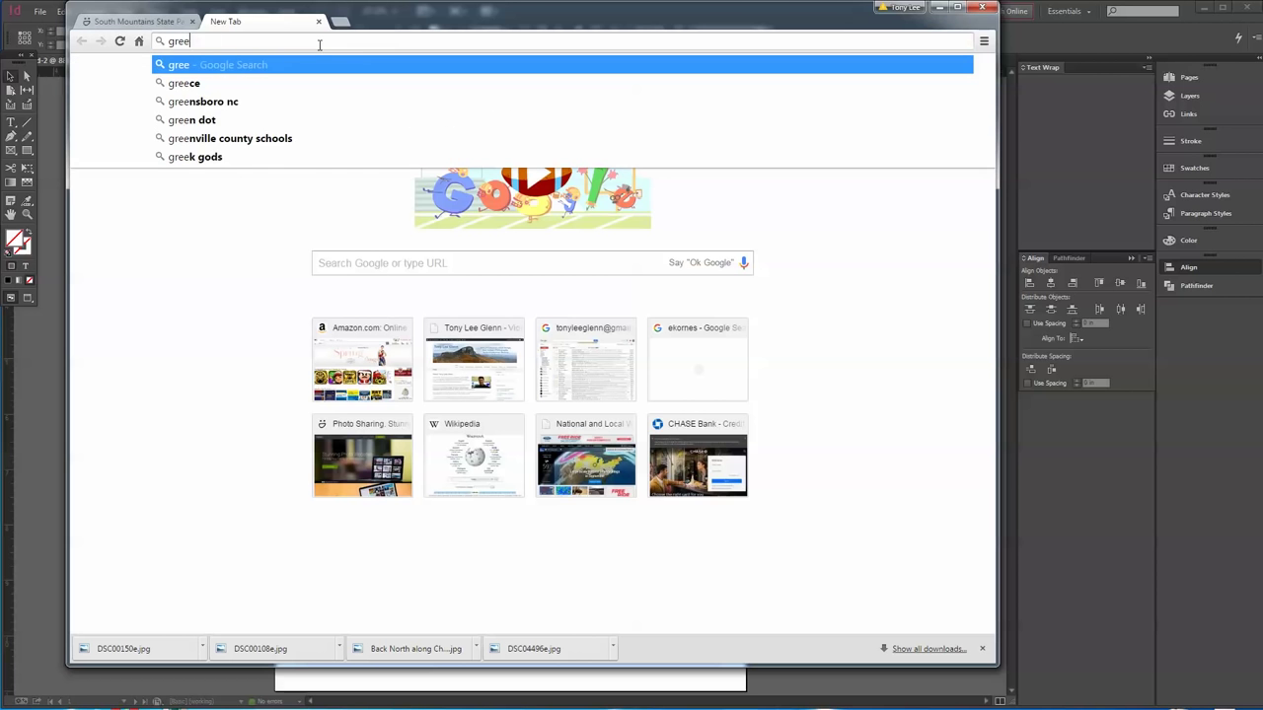
type("k text")
key("Return")
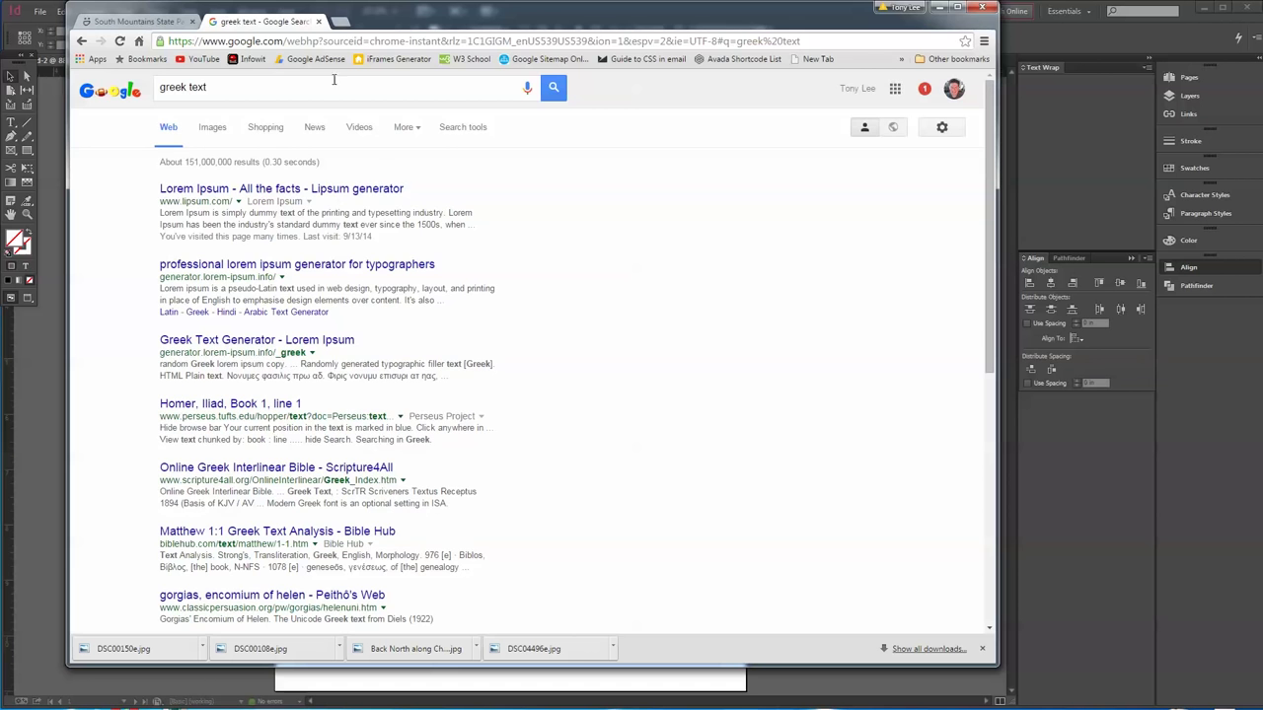
left_click(320, 190)
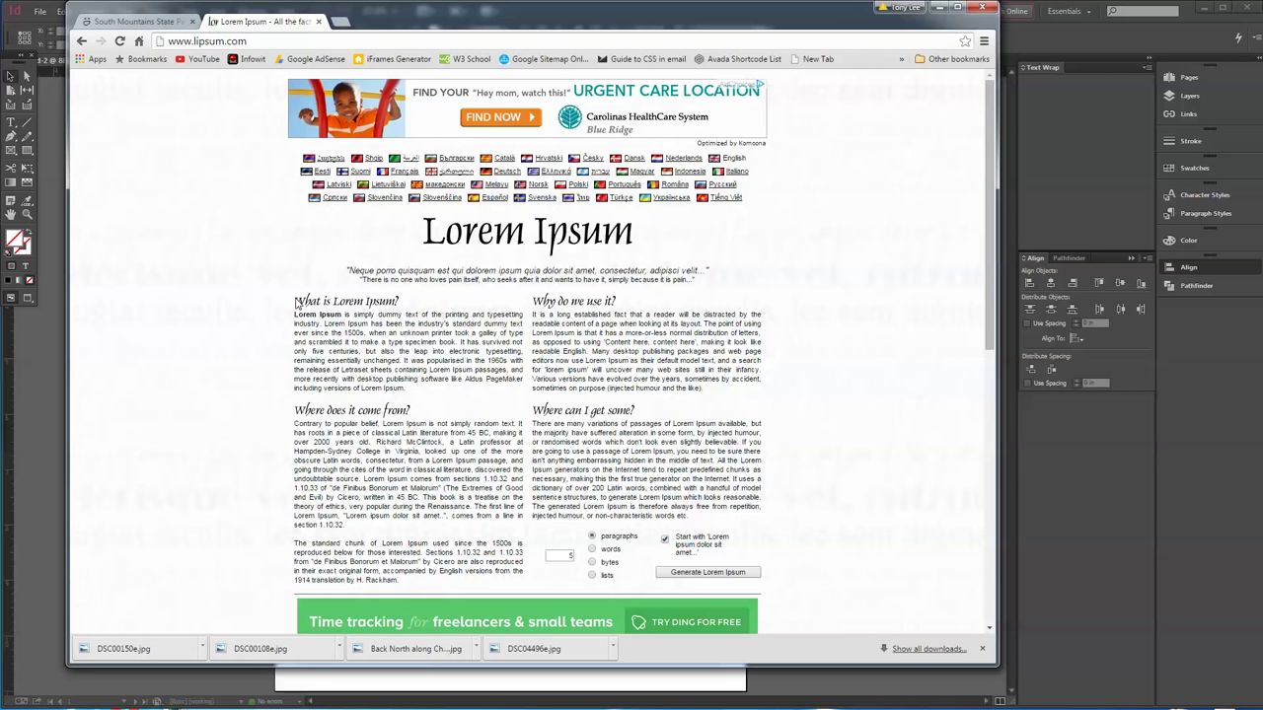
Generate five Lorem Ipsum paragraphs, copy them, and return to InDesign
left_click_drag(294, 313, 406, 387)
left_click(707, 572)
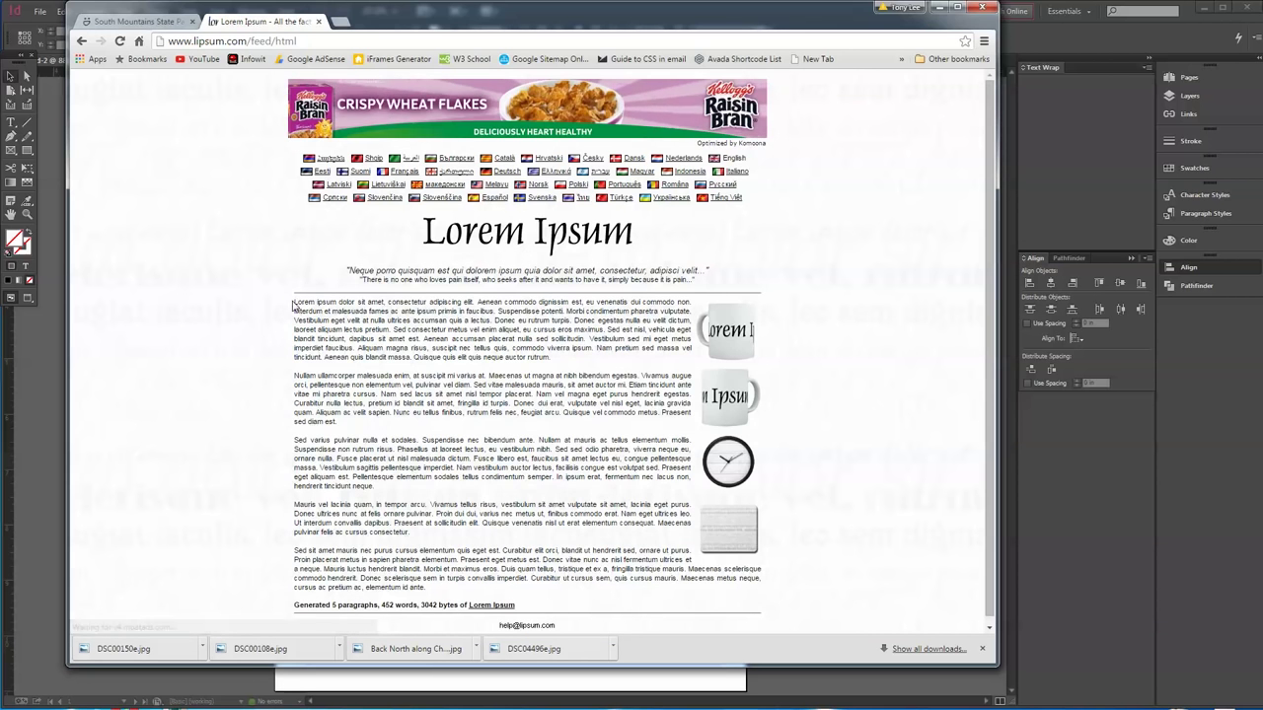
left_click_drag(295, 303, 578, 578)
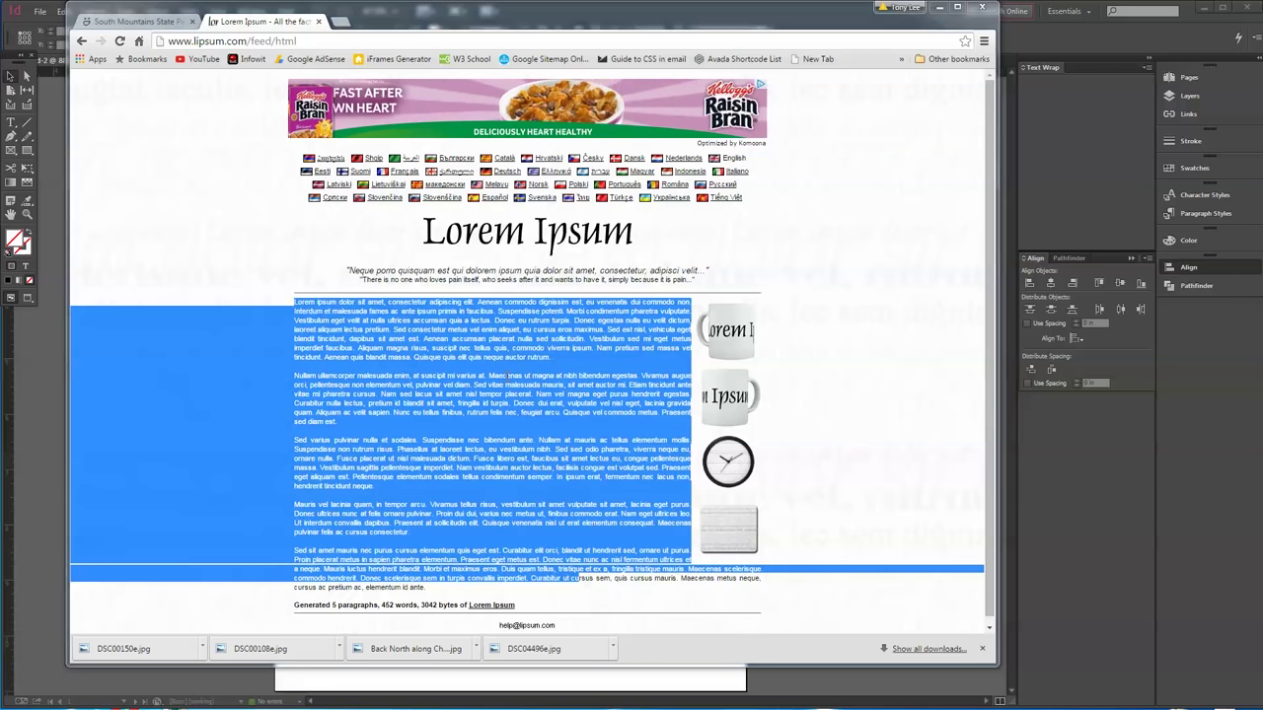
key("alt+Tab")
left_click(11, 123)
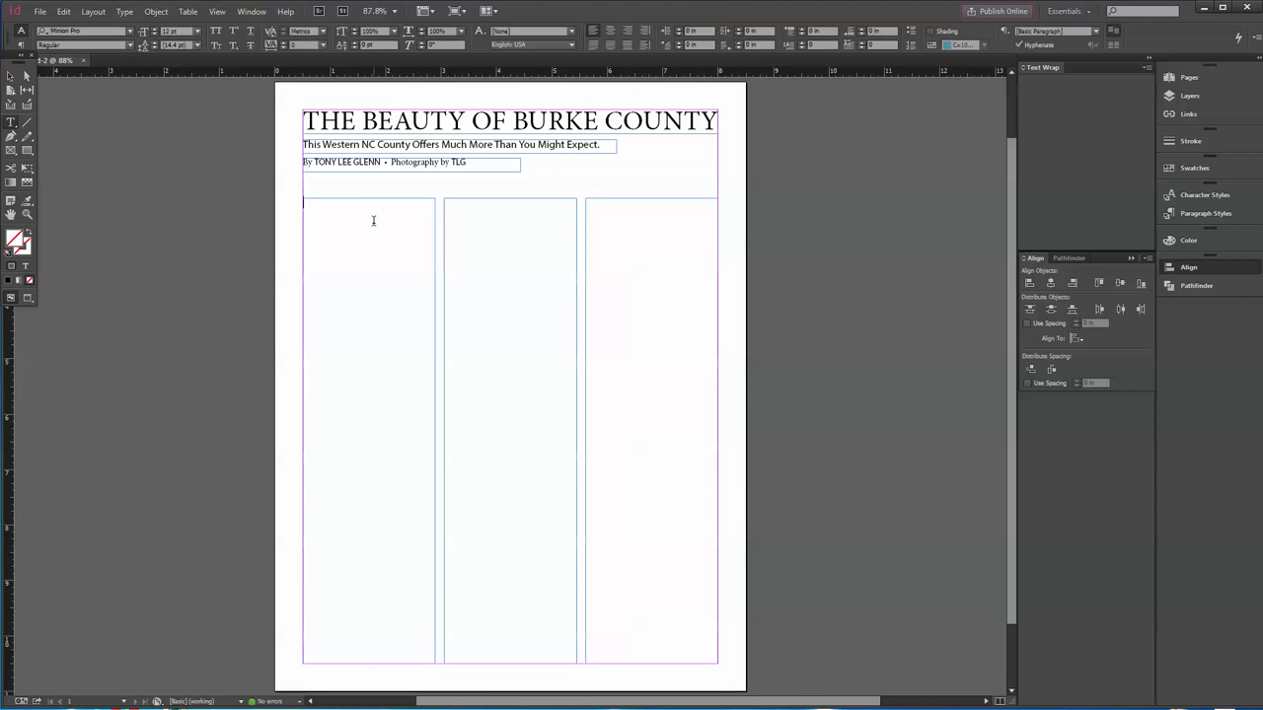
Paste the Lorem Ipsum into the first column and break new paragraphs at Vestibulum and tincidunt
left_click(372, 220)
key("ctrl+v")
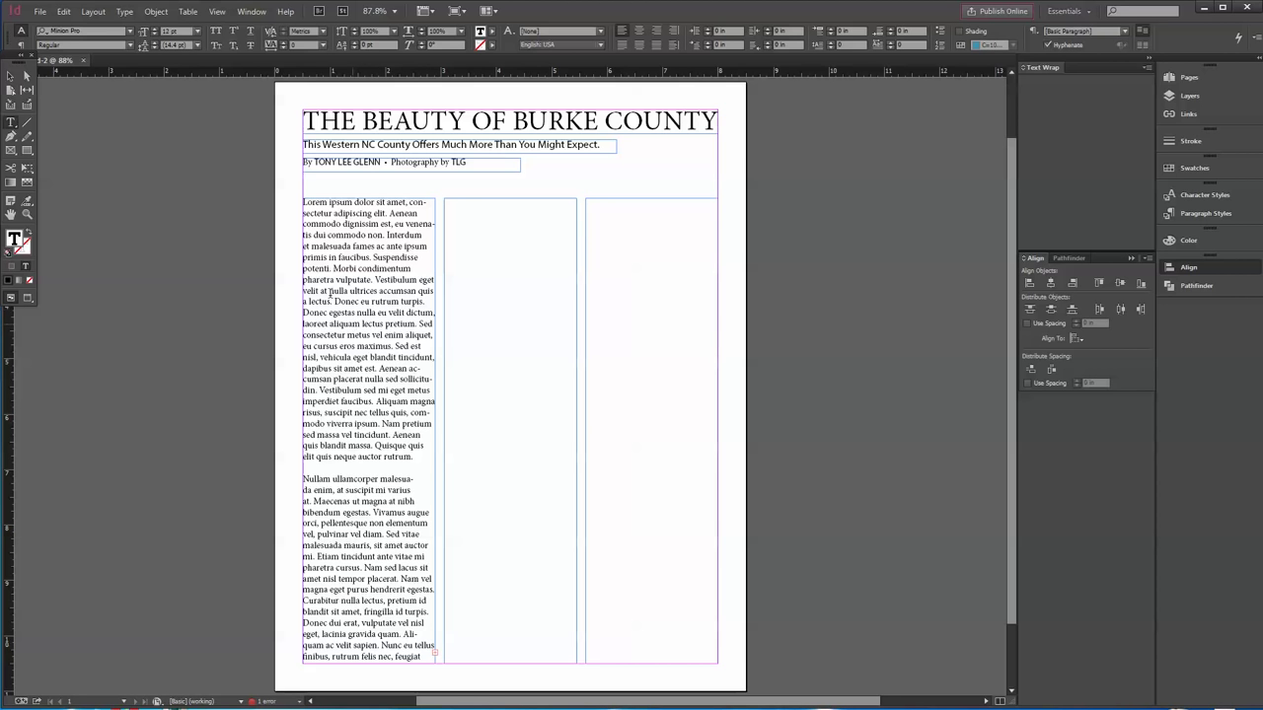
left_click(376, 281)
key("Return")
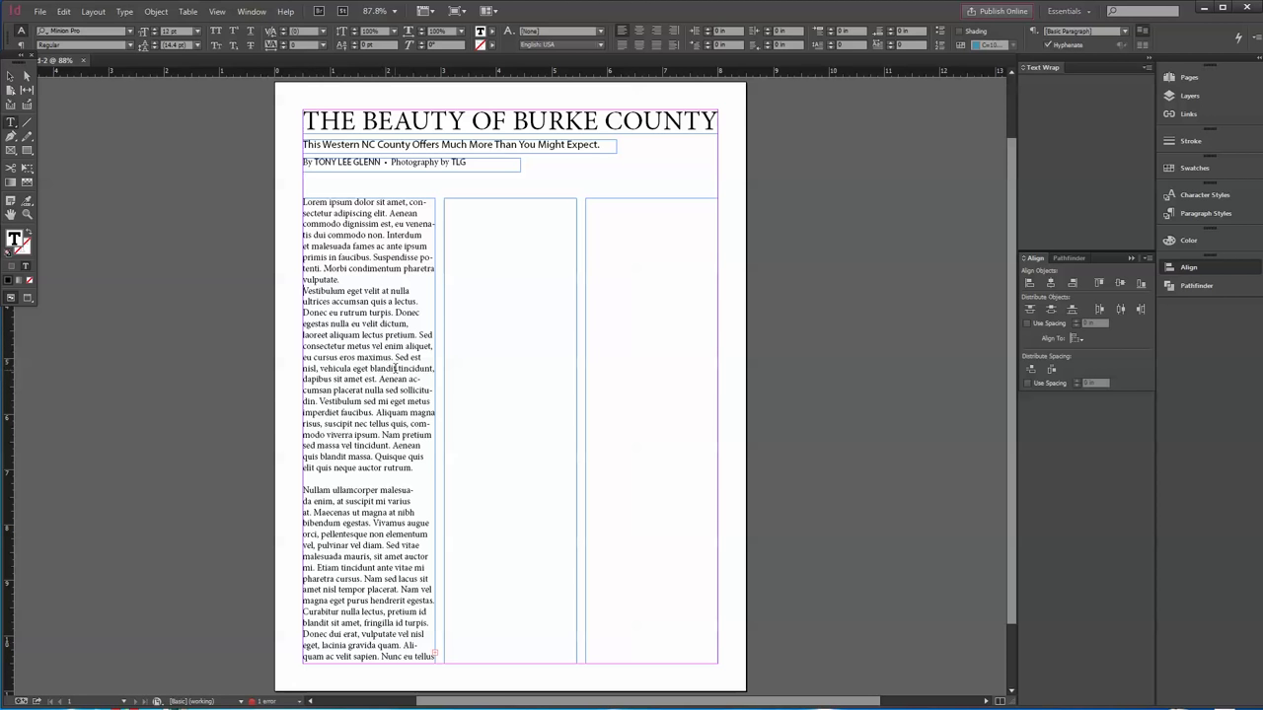
key("Return")
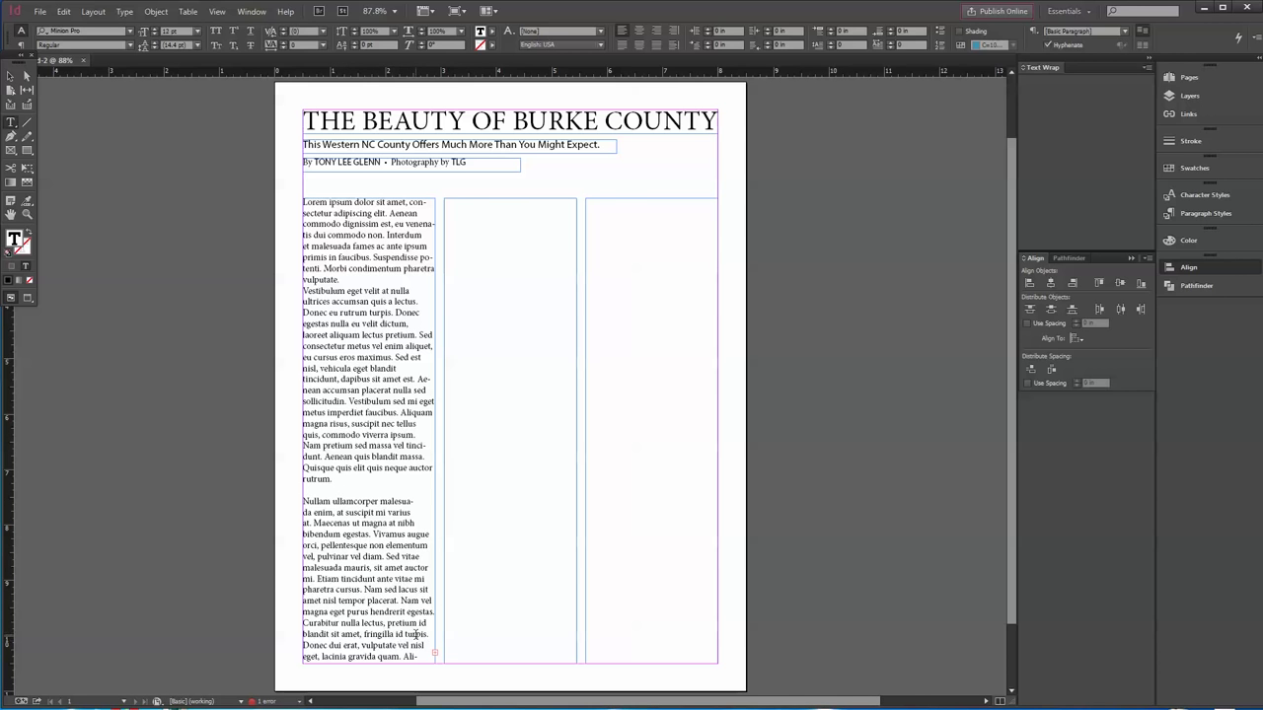
Thread the overset text from column one into column two, then on into column three
left_click(10, 78)
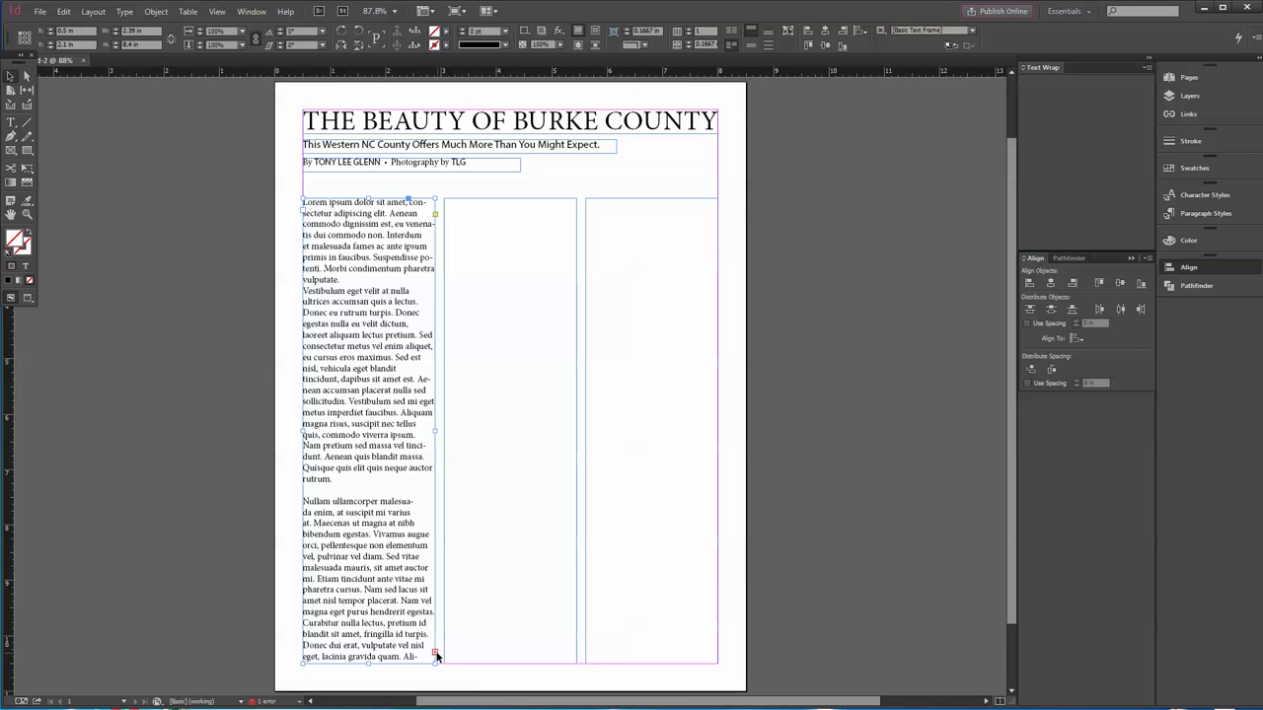
left_click(435, 655)
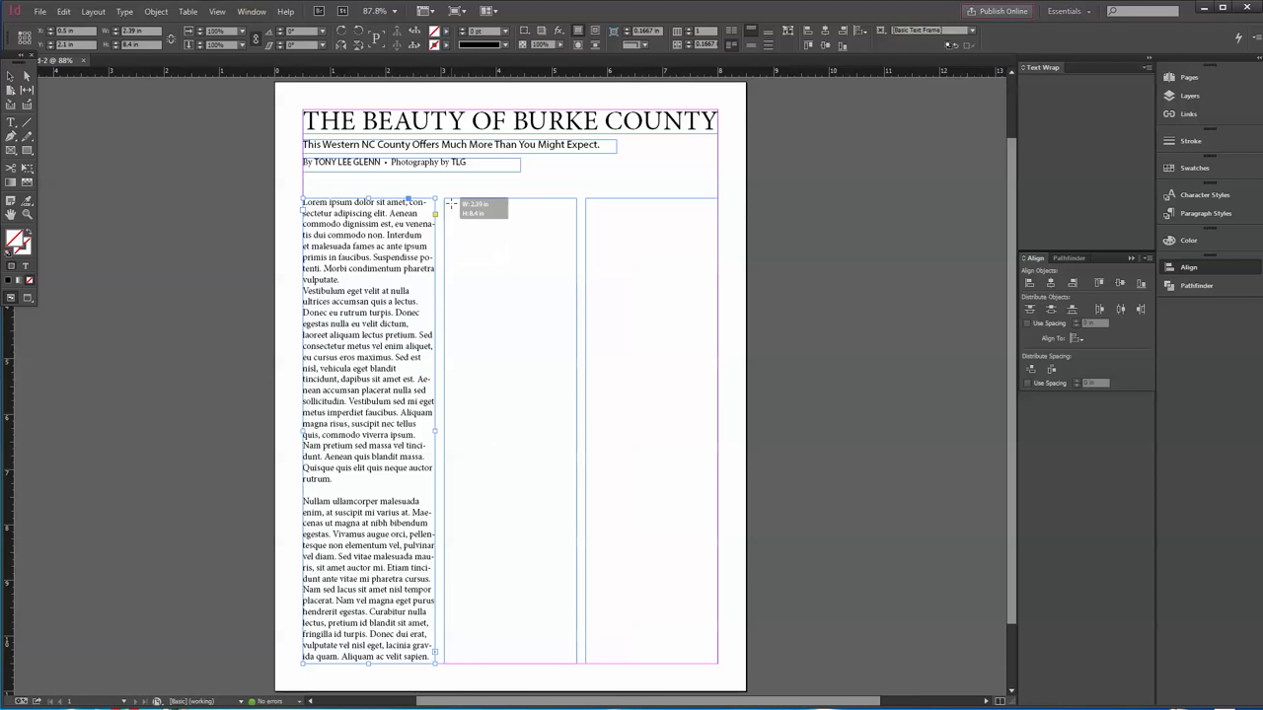
left_click(462, 202)
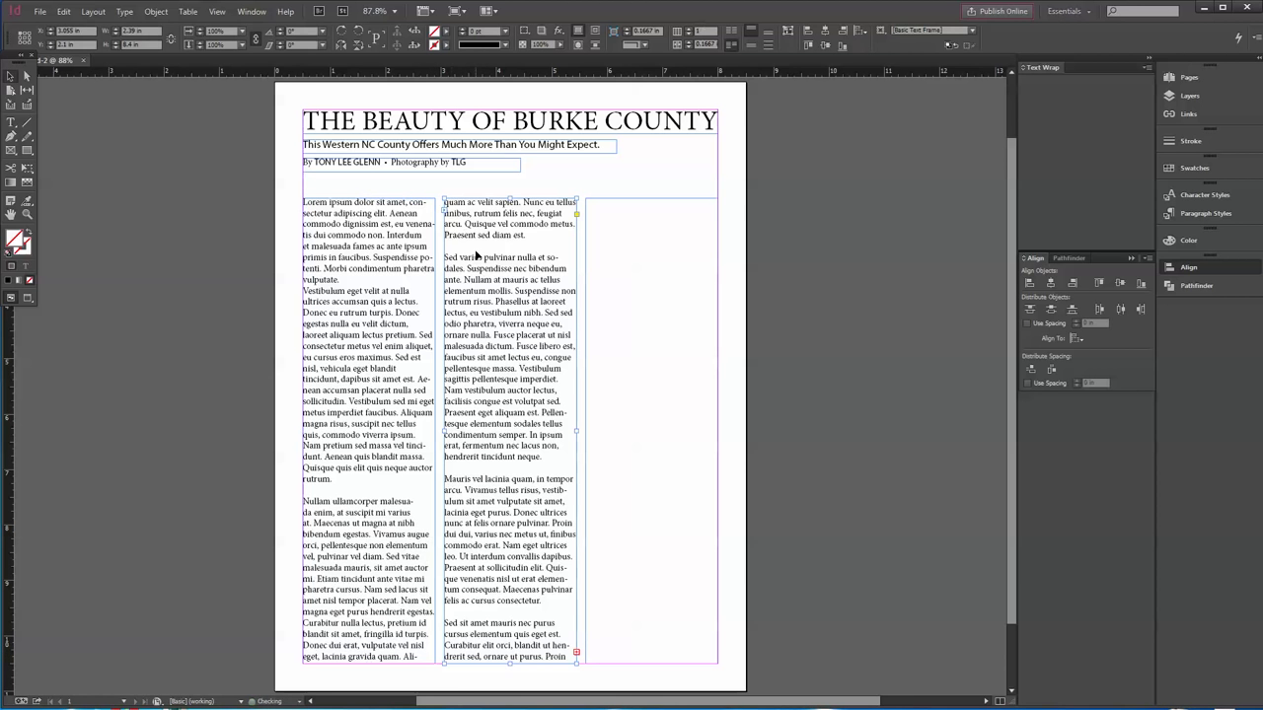
left_click(577, 654)
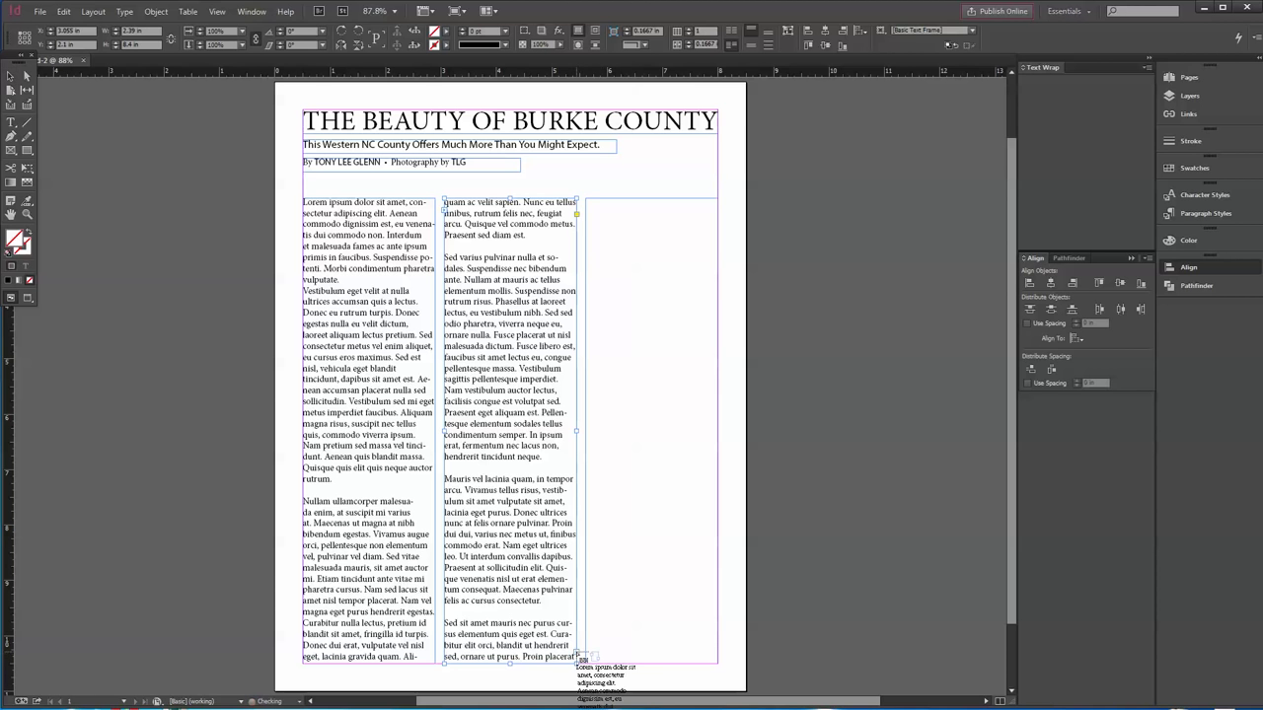
left_click(595, 237)
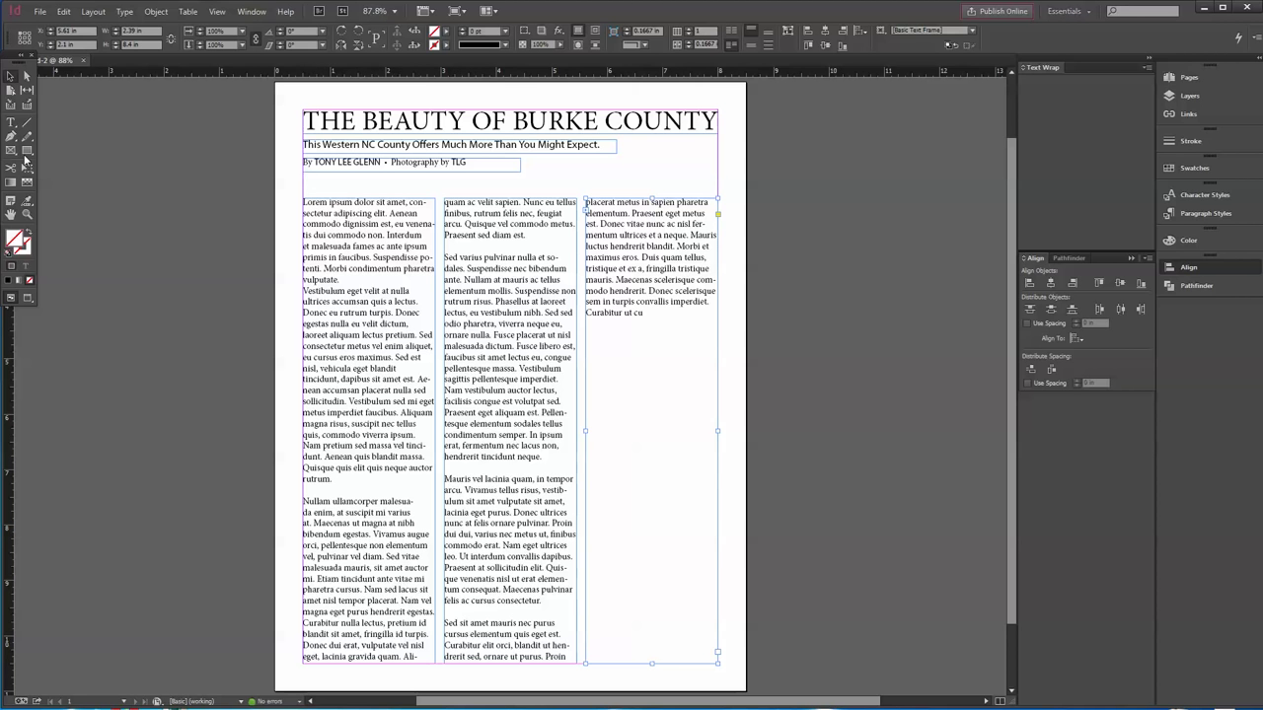
Give the first paragraph a multi-line drop cap, then select the text from Vestibulum to the end
left_click(12, 124)
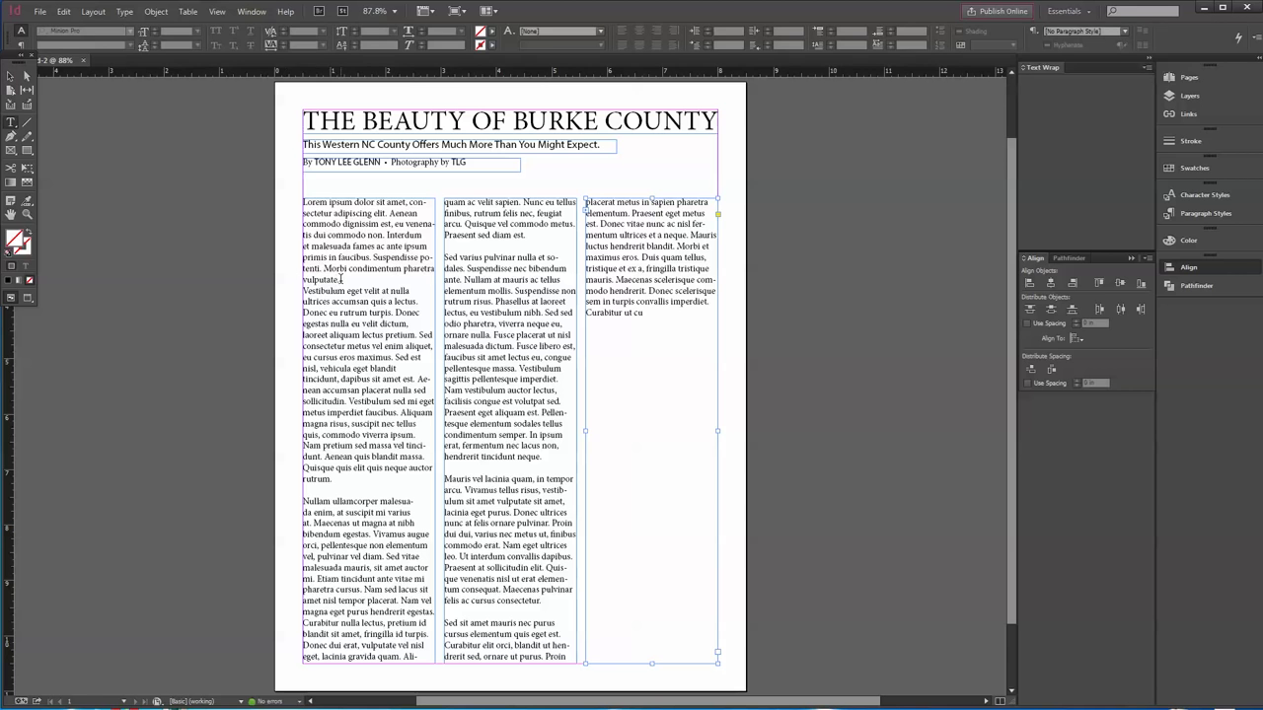
left_click_drag(341, 281, 290, 202)
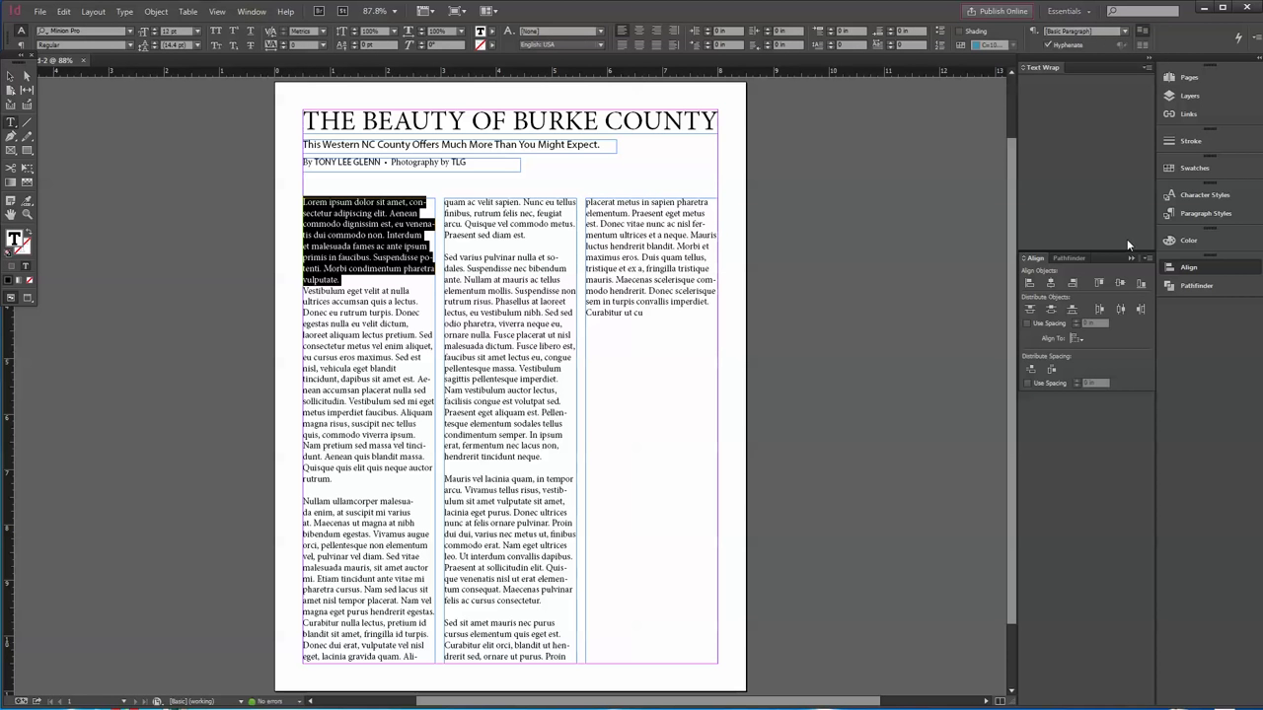
left_click(830, 42)
left_click(829, 41)
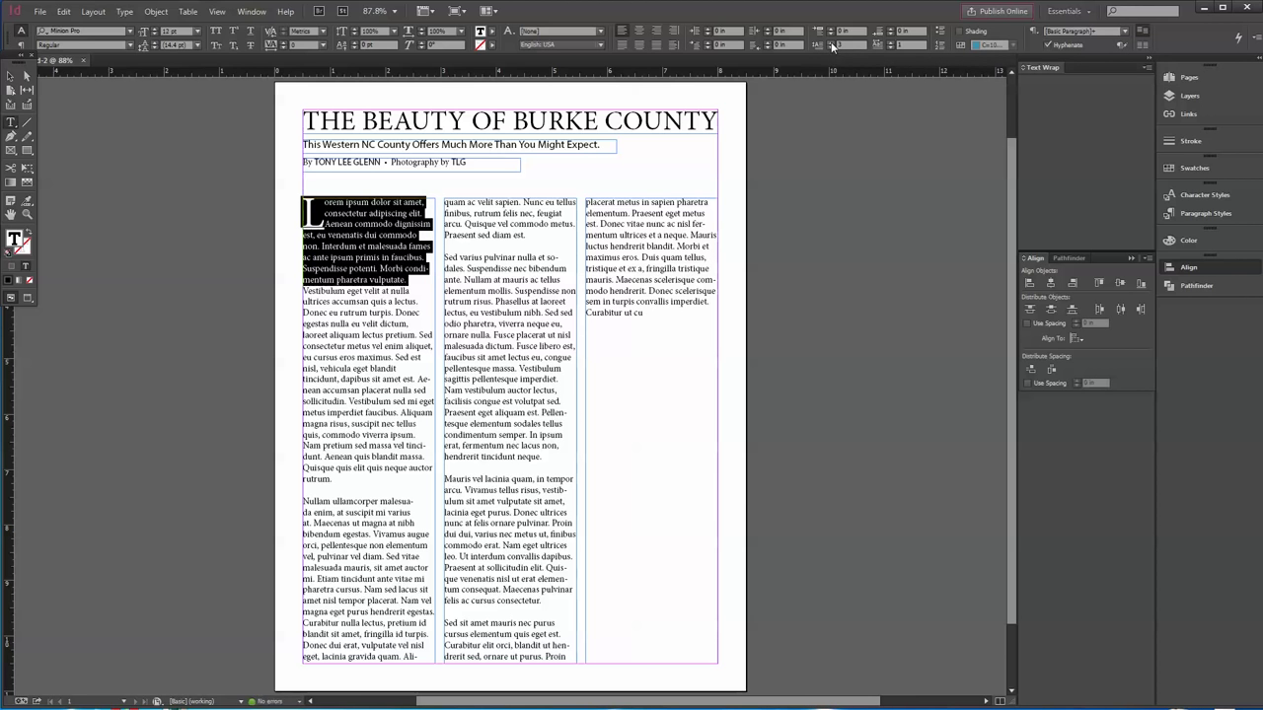
left_click(830, 42)
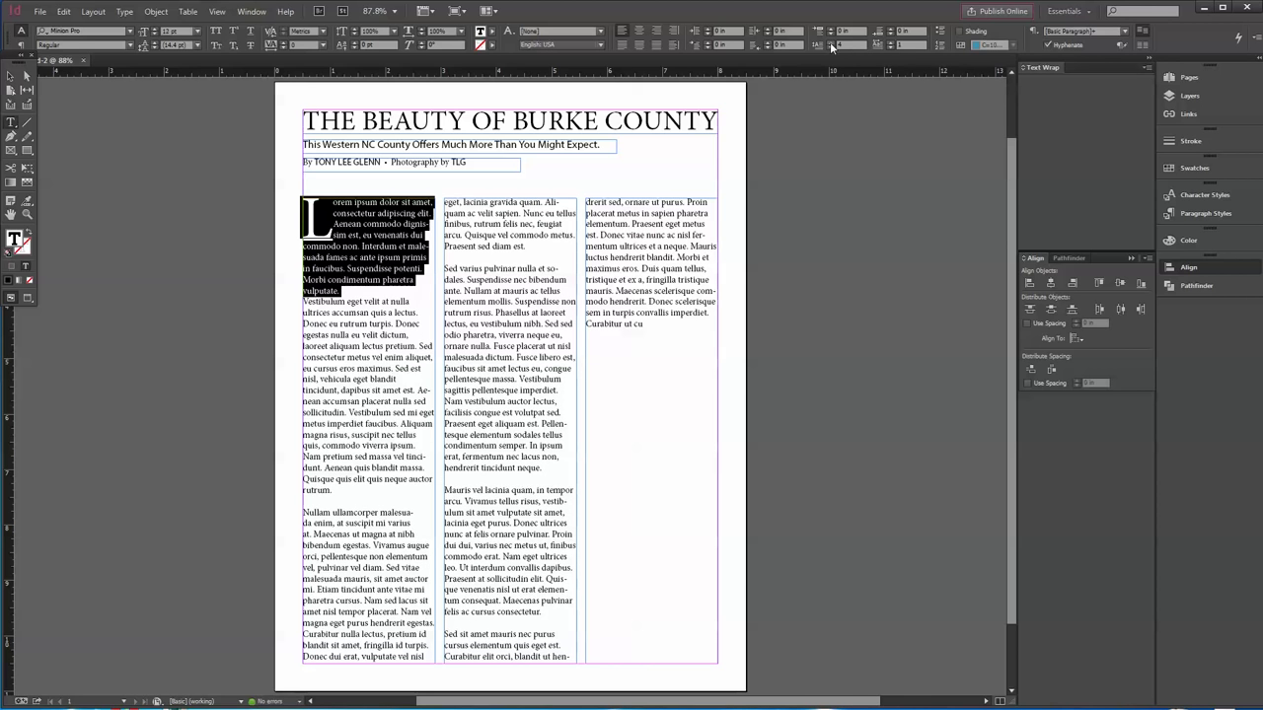
left_click(397, 237)
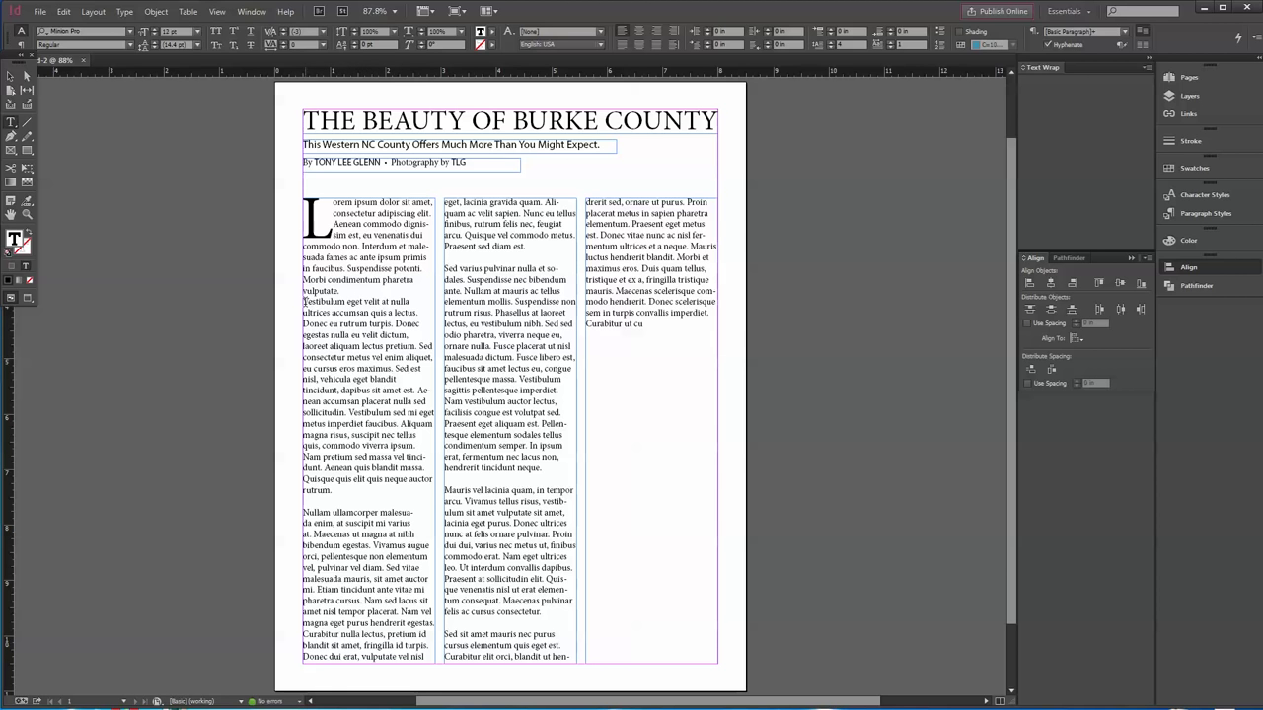
left_click_drag(304, 301, 681, 337)
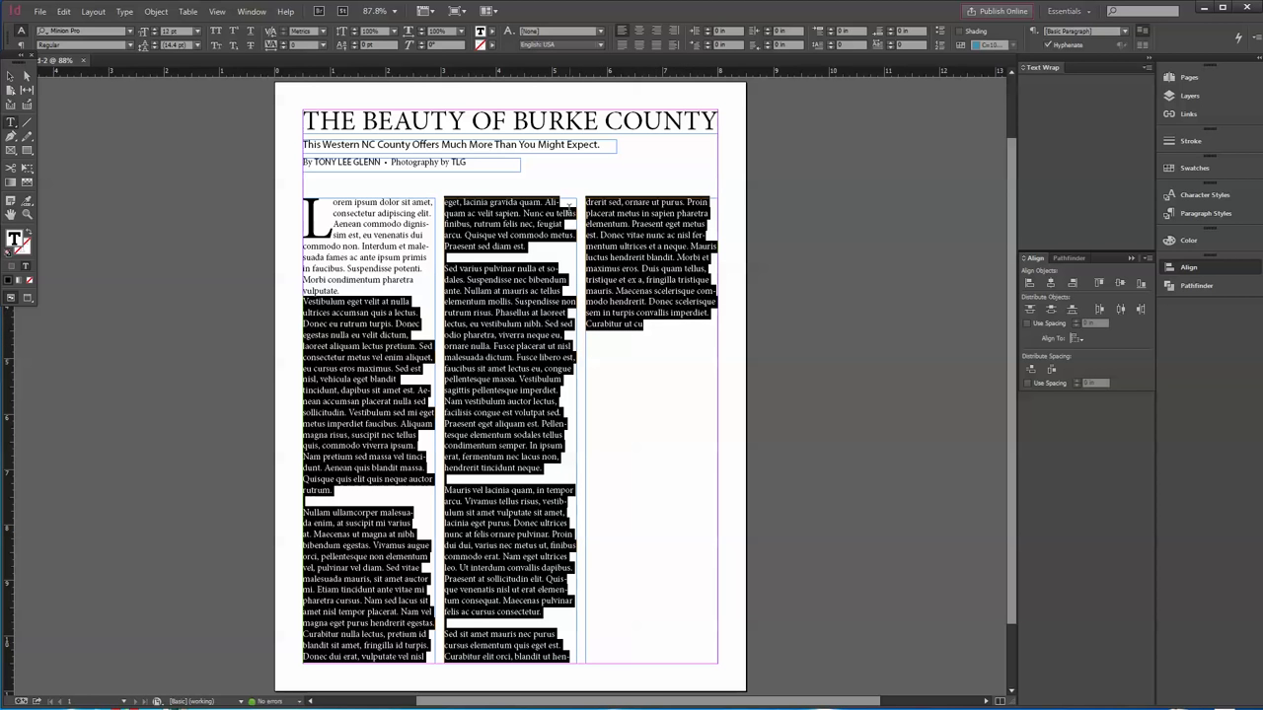
Set the body paragraphs' first-line left indent to 0.1875 in
left_click(707, 44)
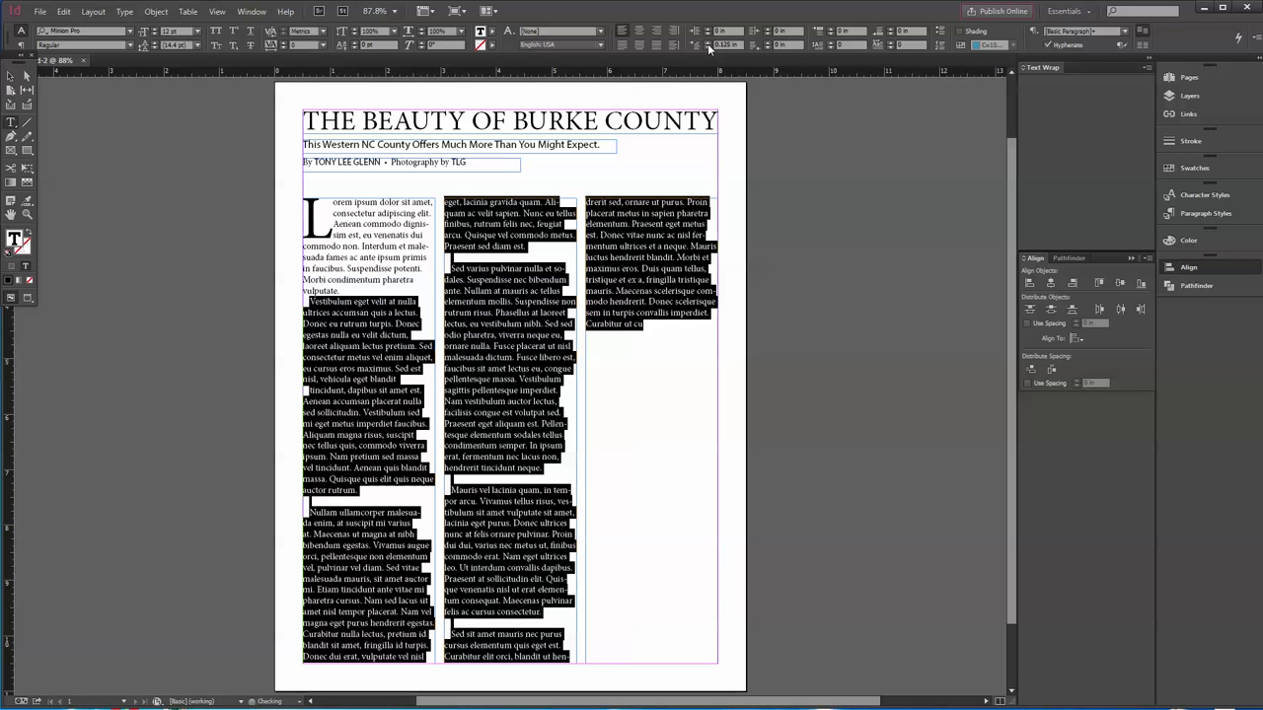
left_click(707, 44)
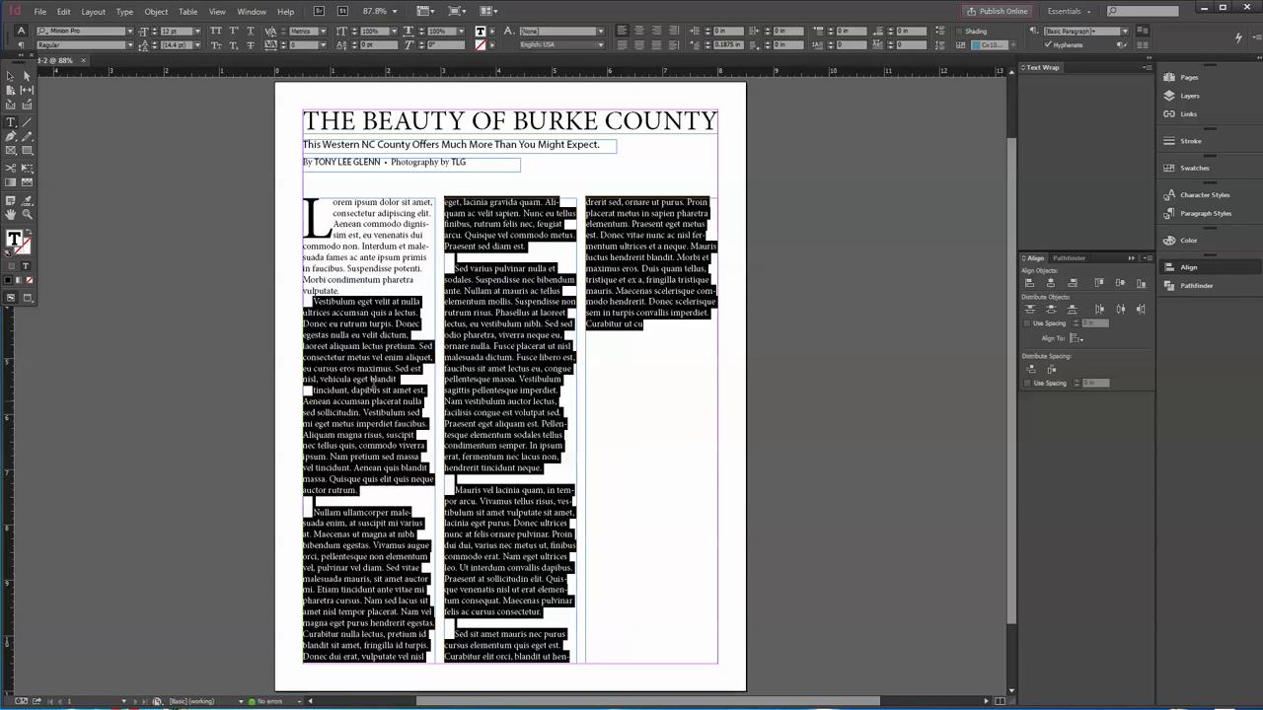
left_click(362, 375)
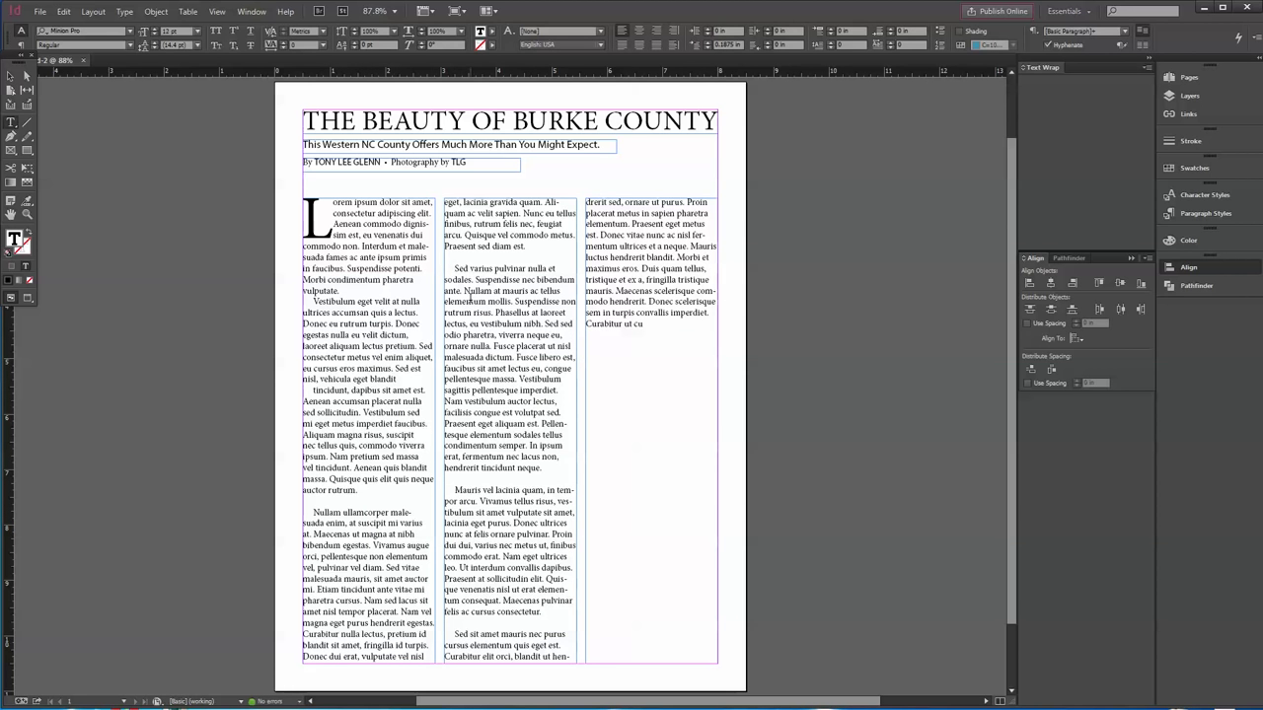
Remove blank lines before Sed varius, Mauris, Nullam and Sed sit amet, and split at Fusce libero
left_click(448, 257)
key("BackSpace")
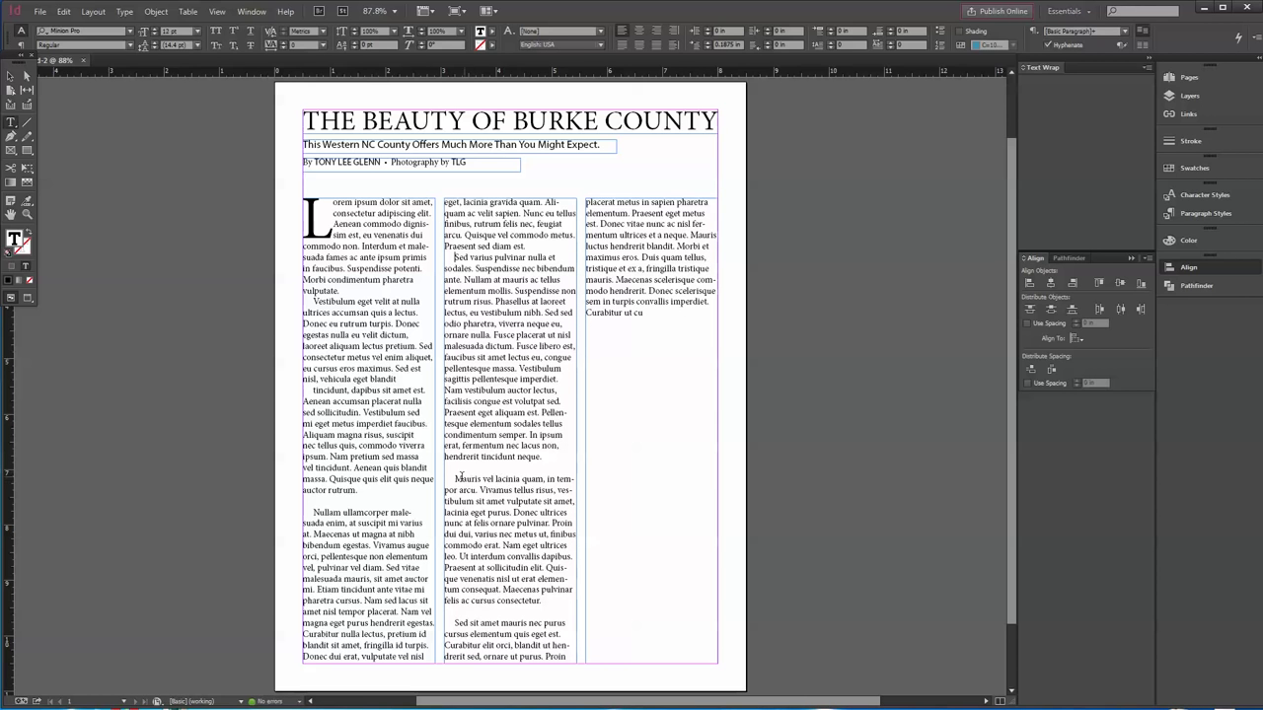
left_click(455, 478)
key("BackSpace")
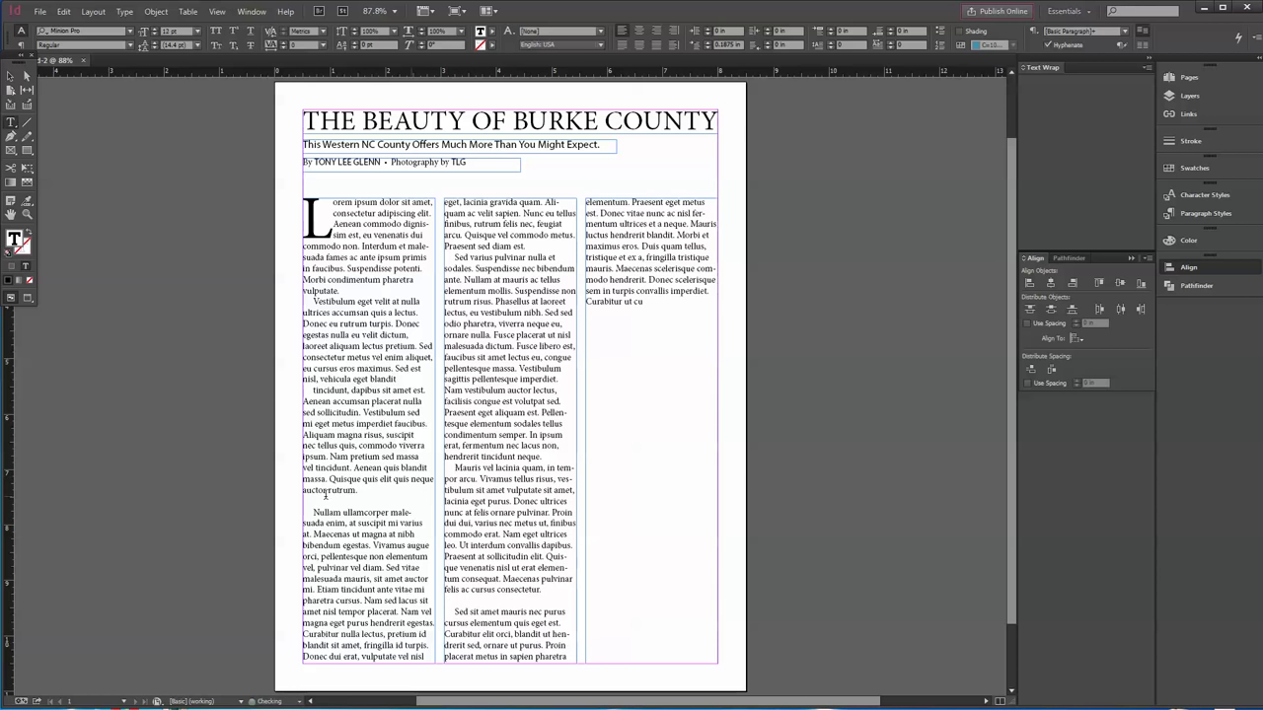
left_click(314, 511)
key("BackSpace")
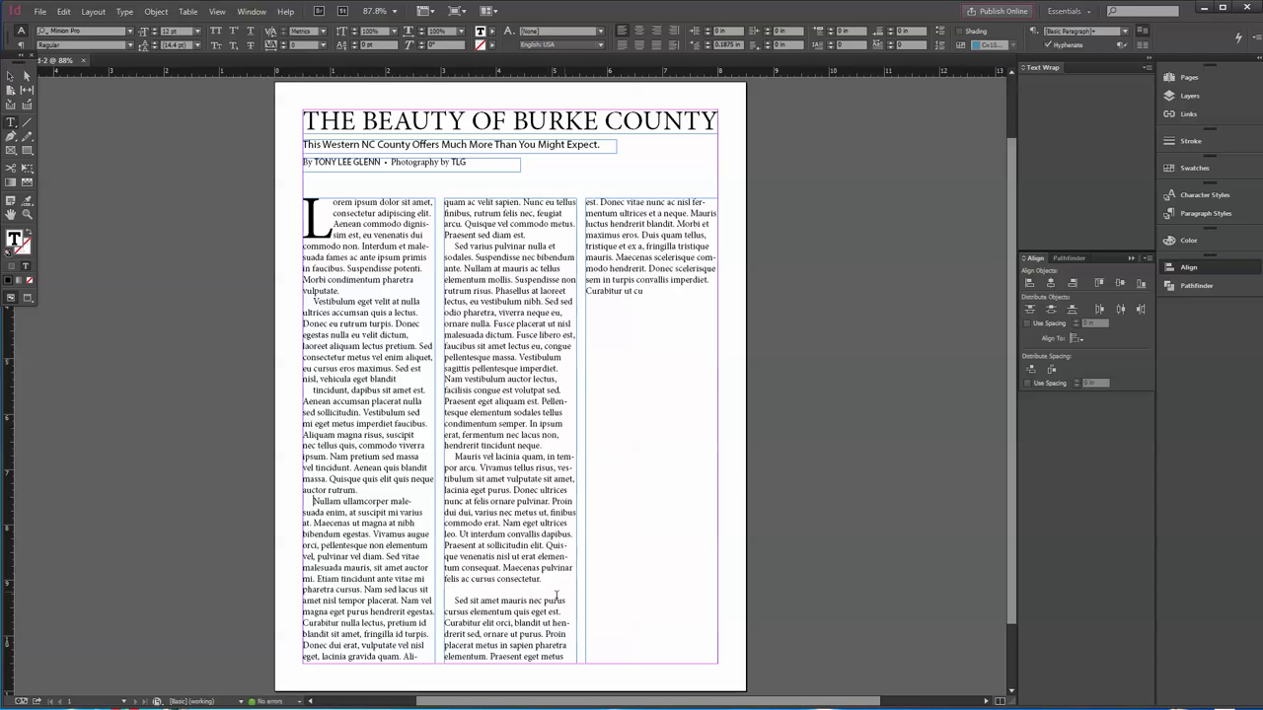
left_click(453, 600)
key("BackSpace")
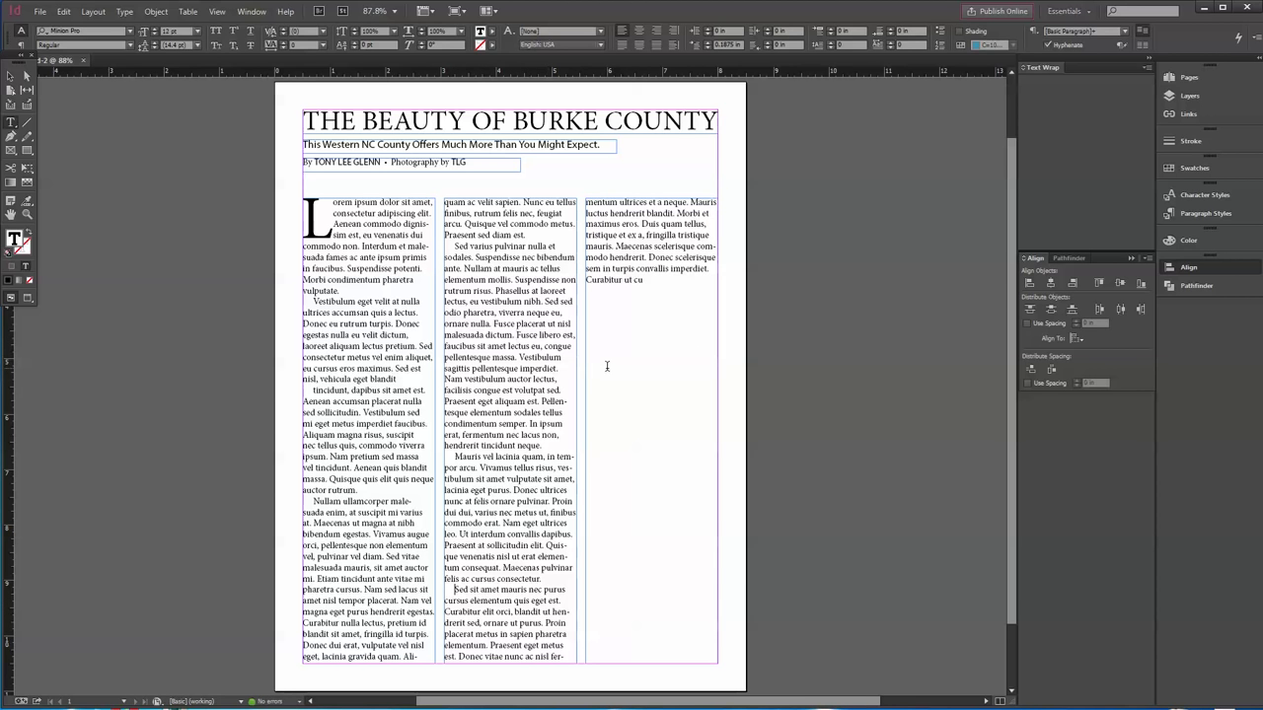
key("Return")
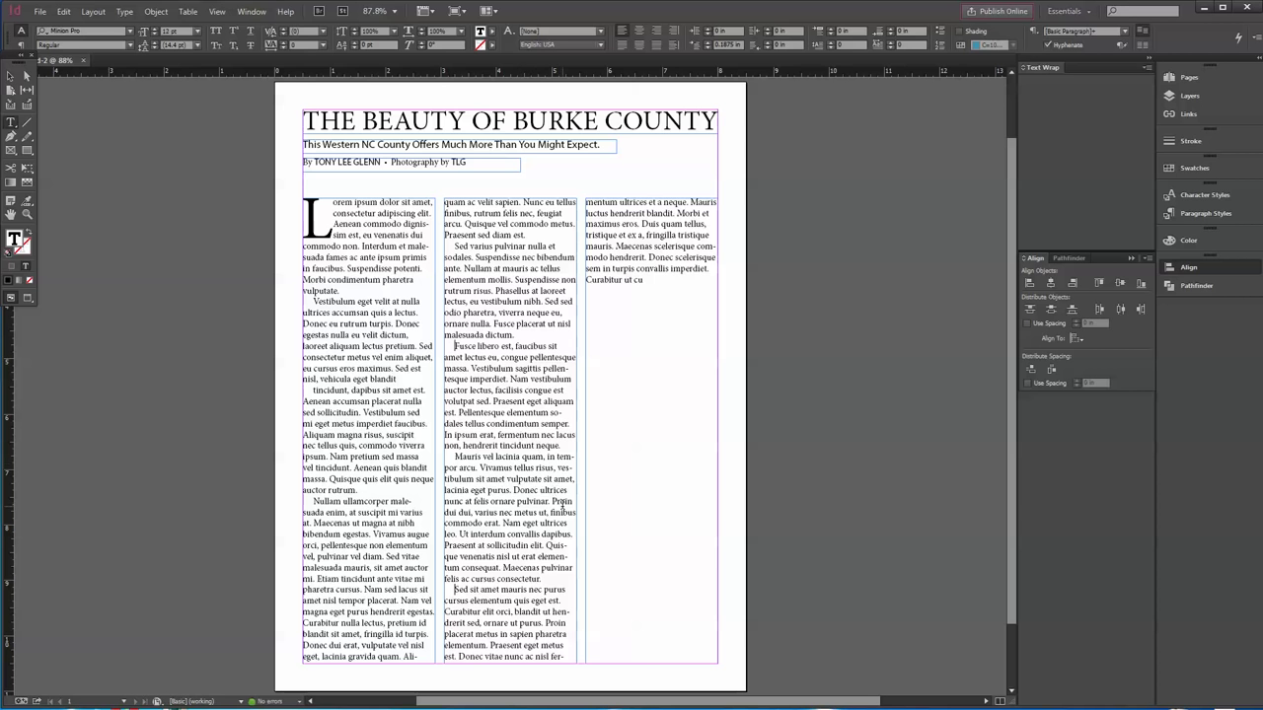
left_click_drag(661, 279, 302, 207)
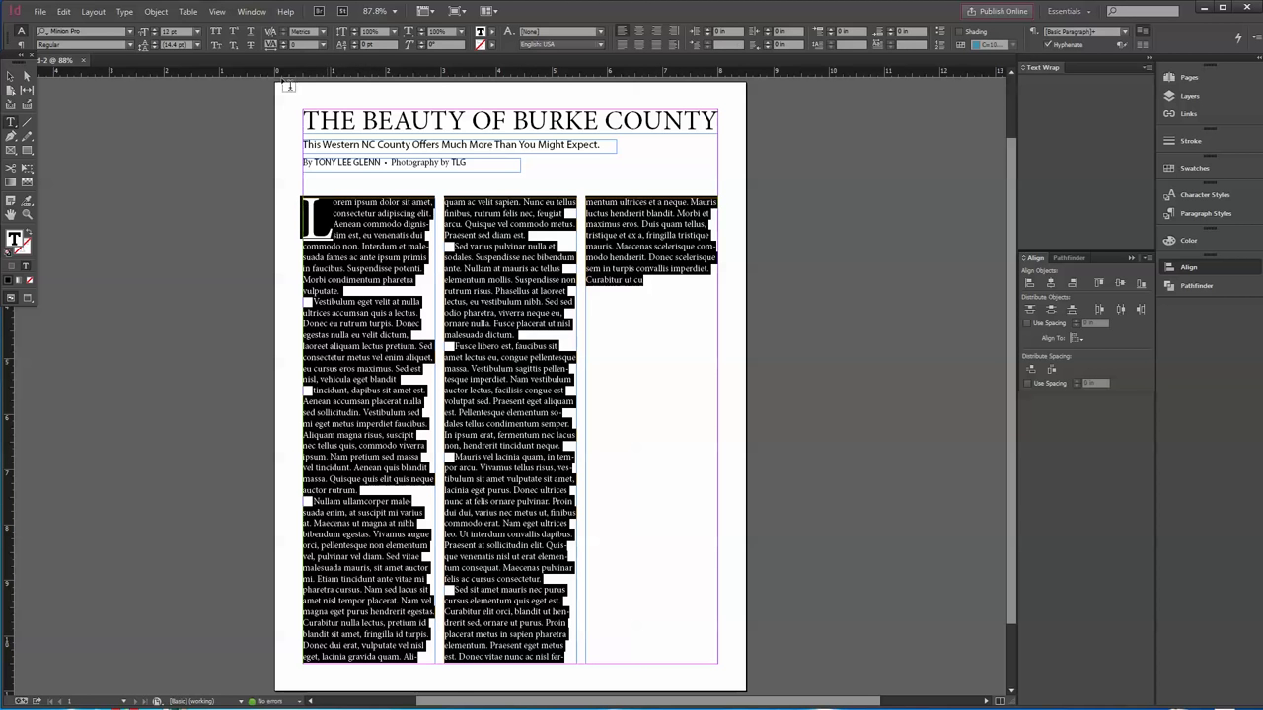
Set the story to 11 pt and paste a copy of the Fusce libero passage at its end
left_click(153, 37)
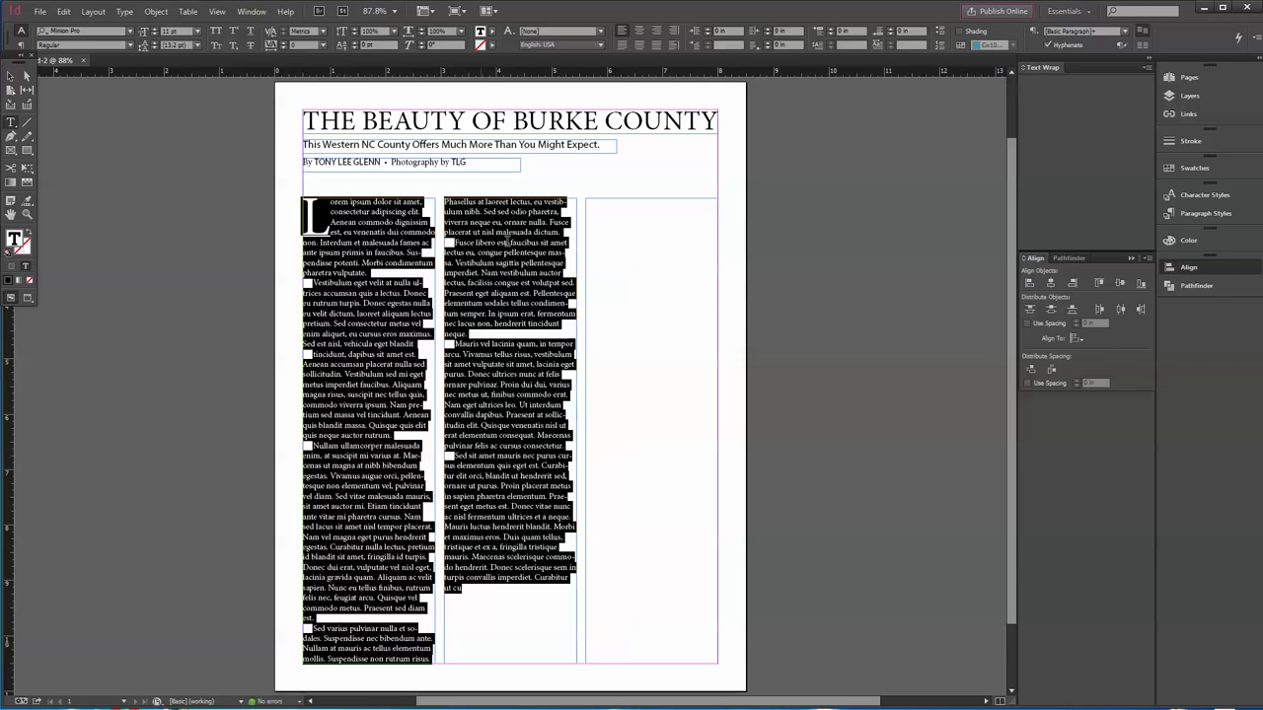
left_click(498, 582)
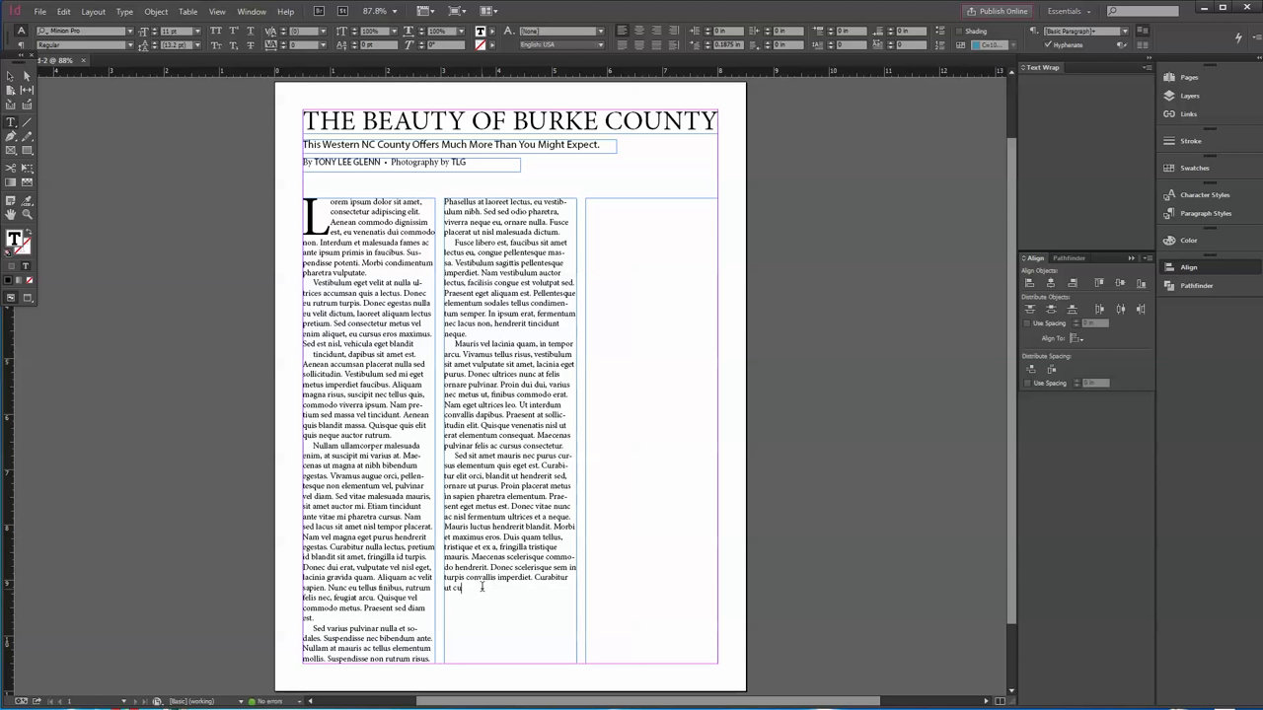
left_click_drag(462, 589, 446, 239)
key("ctrl+c")
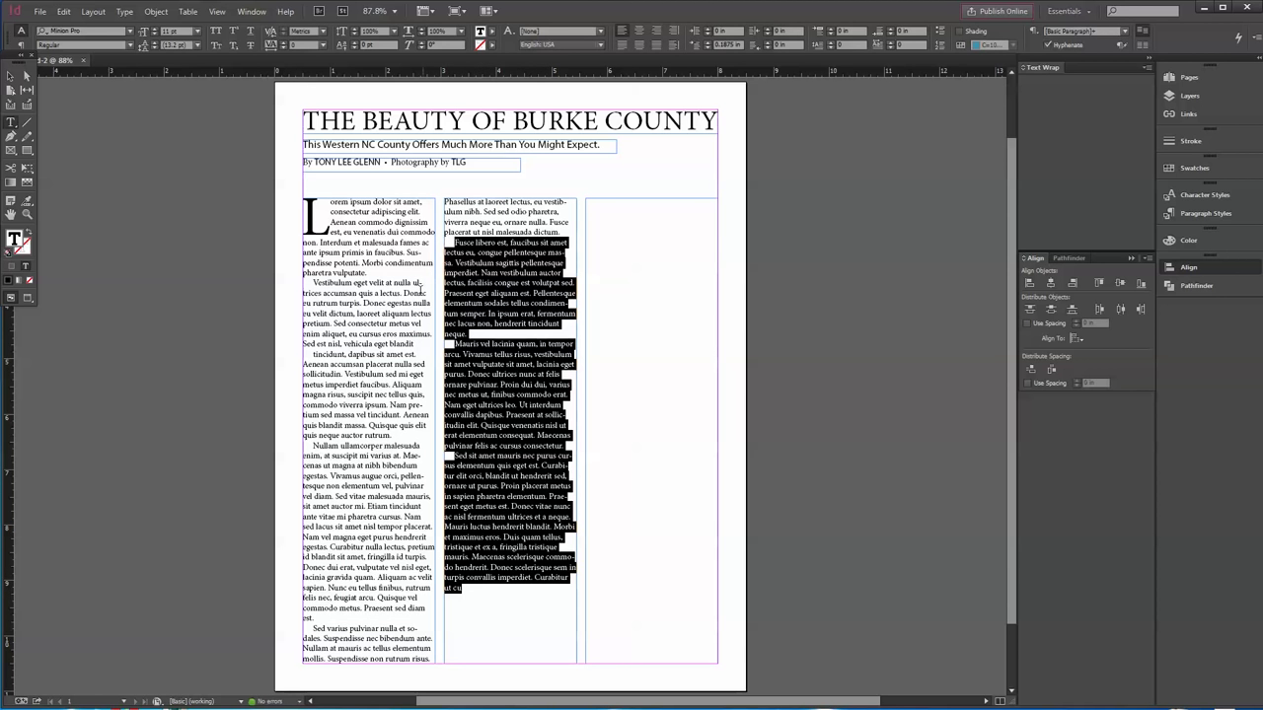
left_click(497, 599)
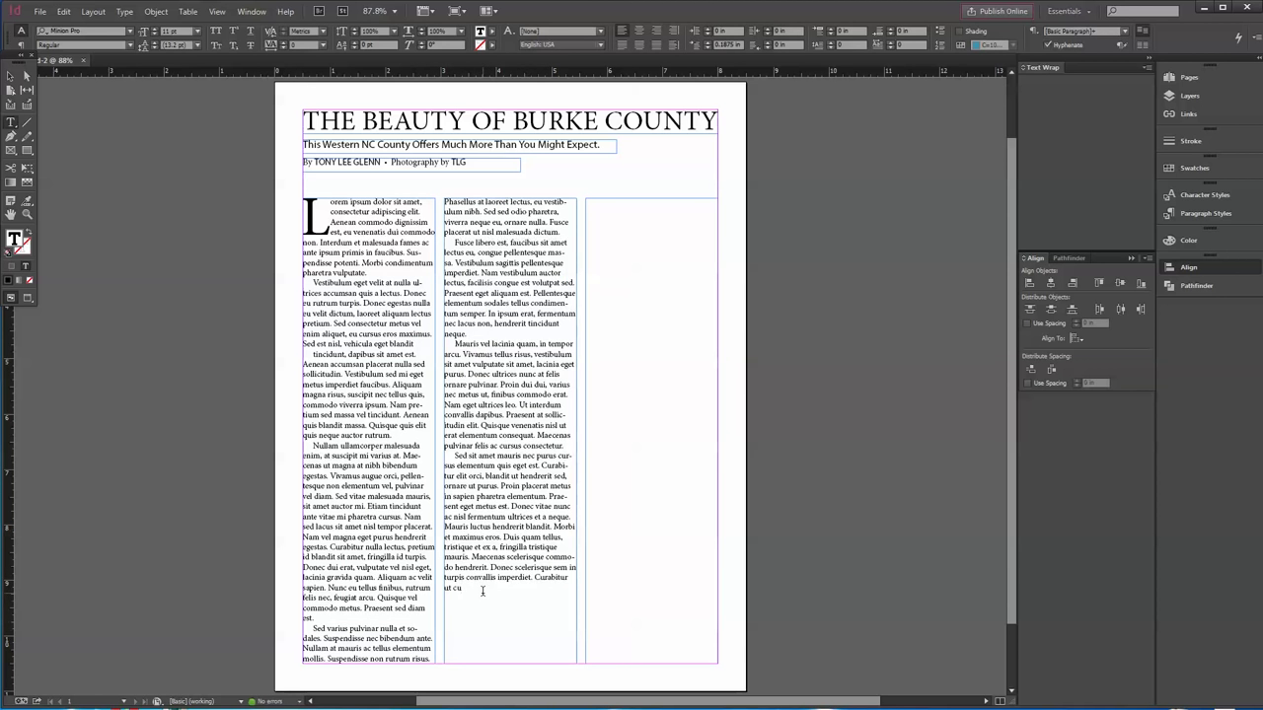
key("ctrl+v")
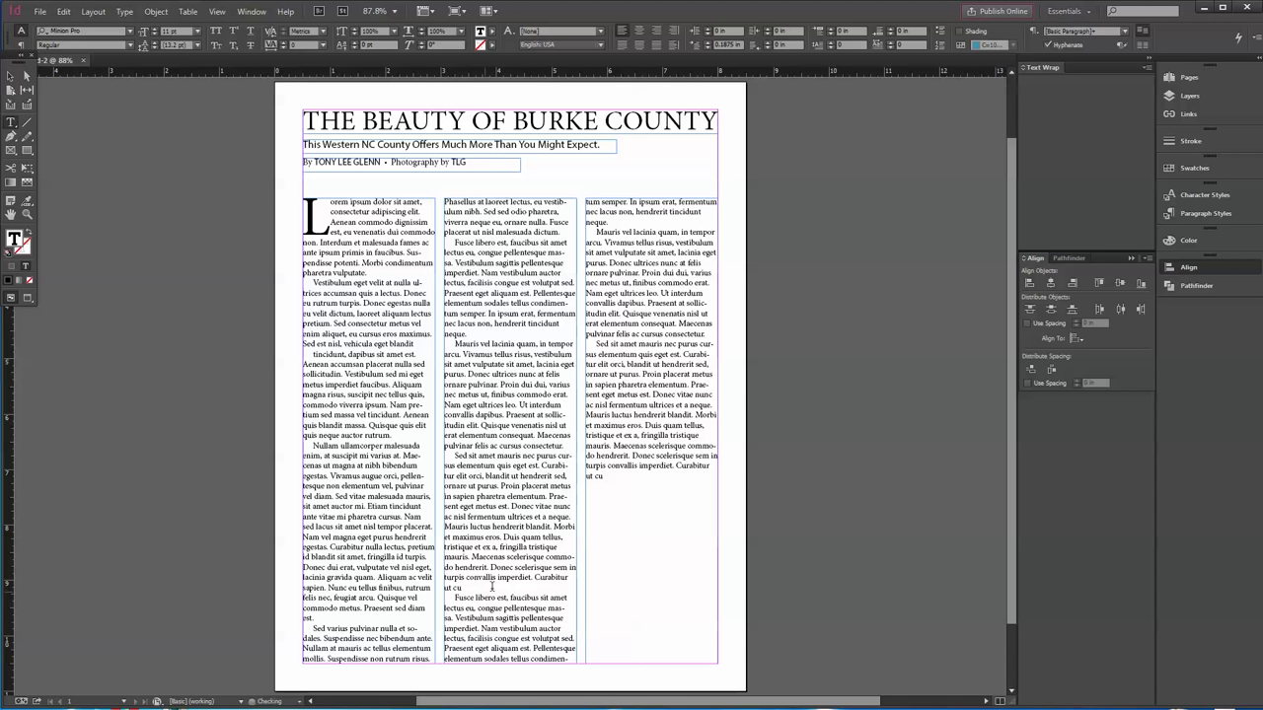
Add a period after 'ut cu' and draw a 4.946 × 3.46 in image frame over columns two and three
left_click(481, 589)
type(".")
left_click(12, 151)
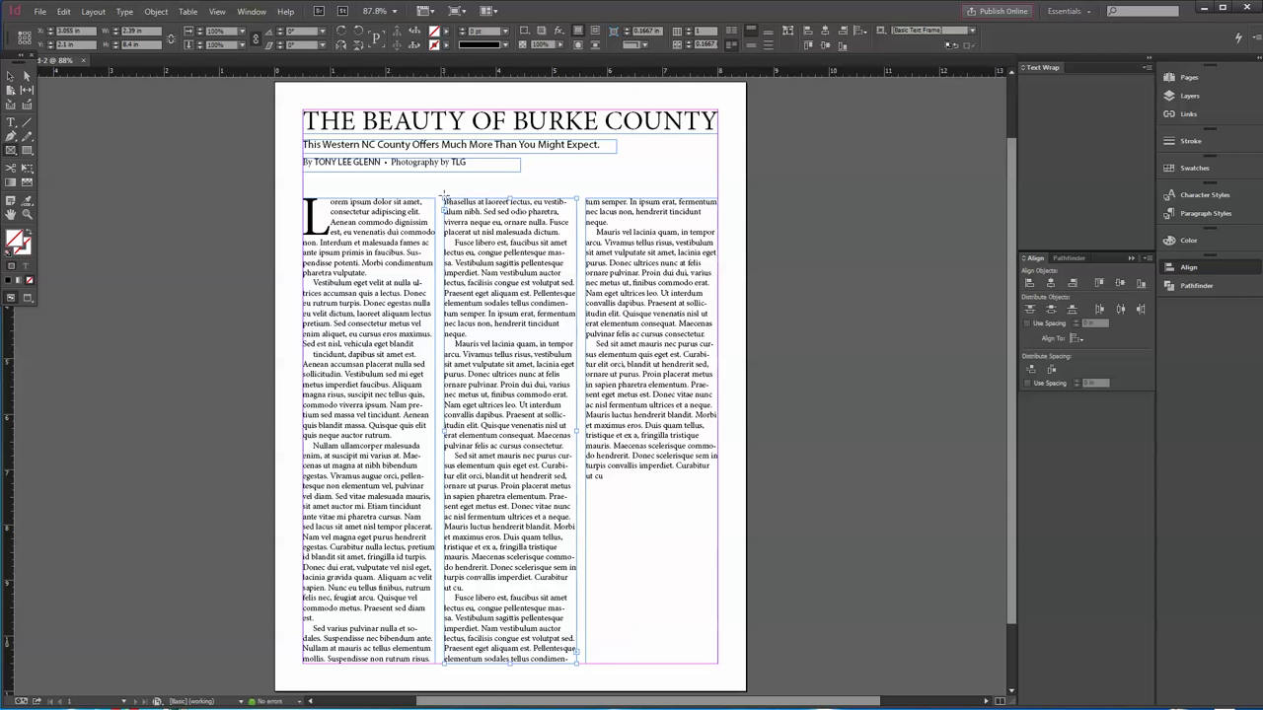
left_click_drag(444, 194, 717, 387)
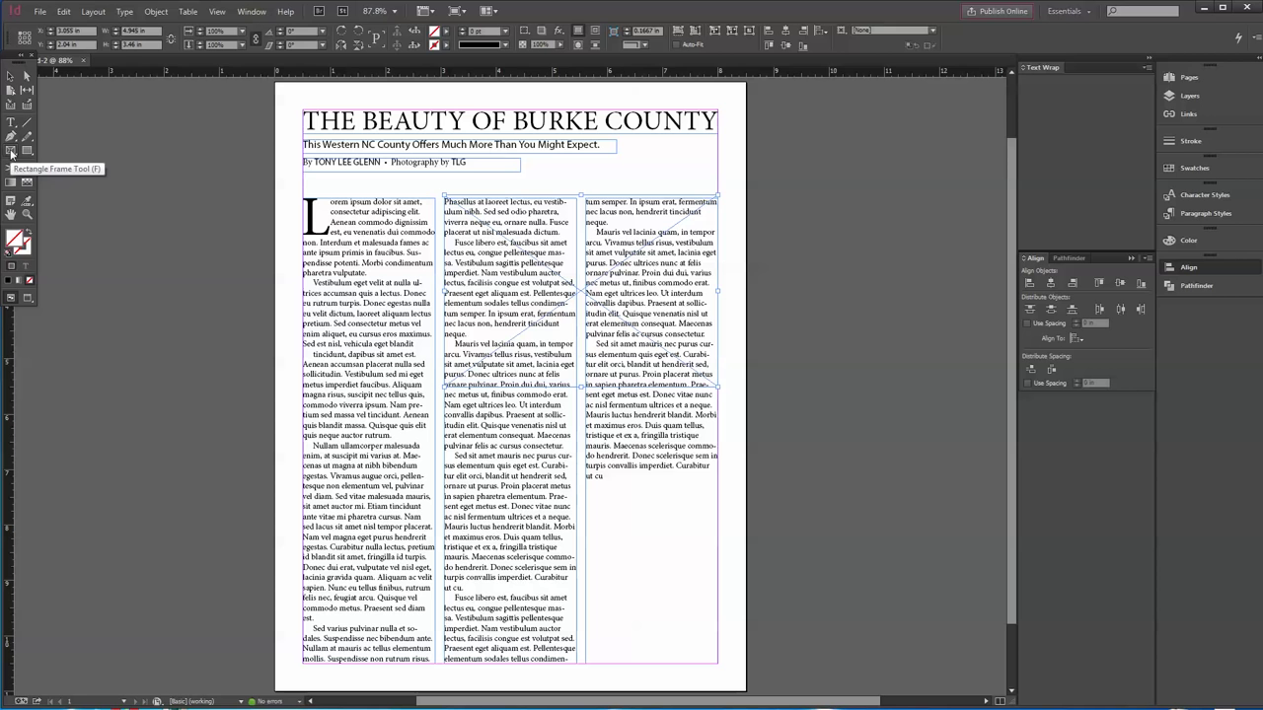
Place 'Back North along Chimneys Ridge' from the Images for tutorial folder into the frame
left_click(39, 10)
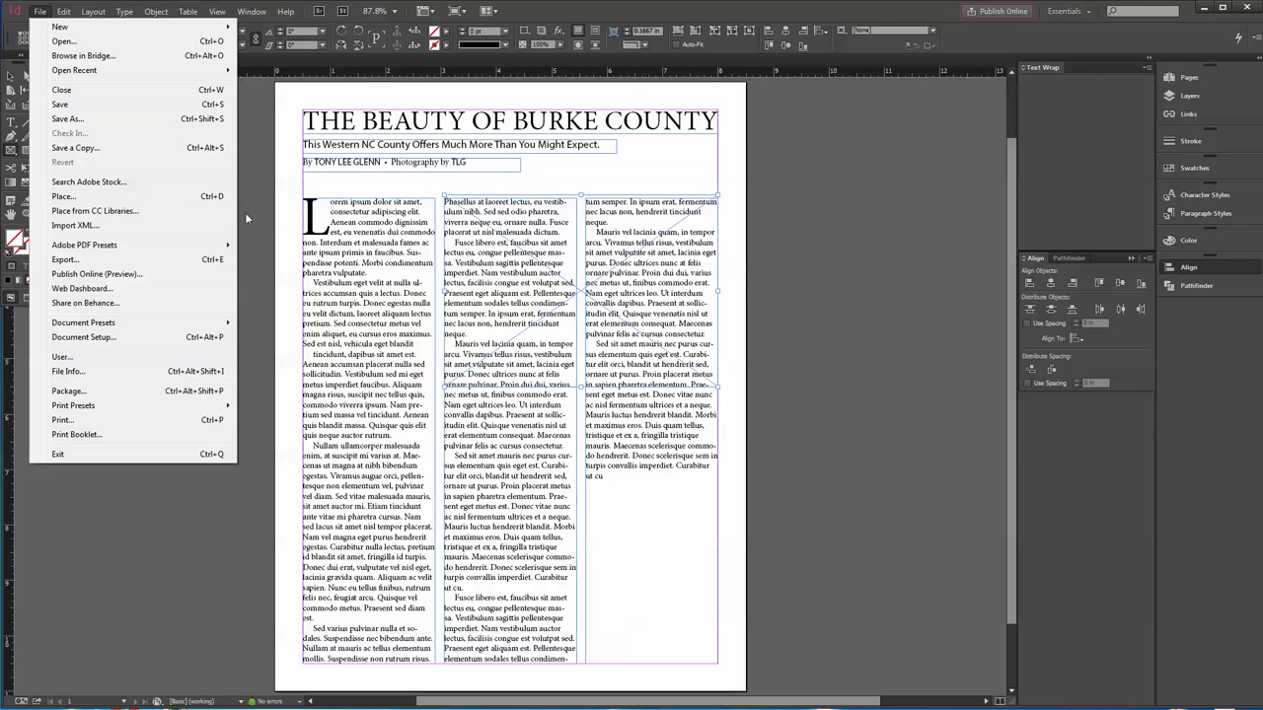
left_click(67, 198)
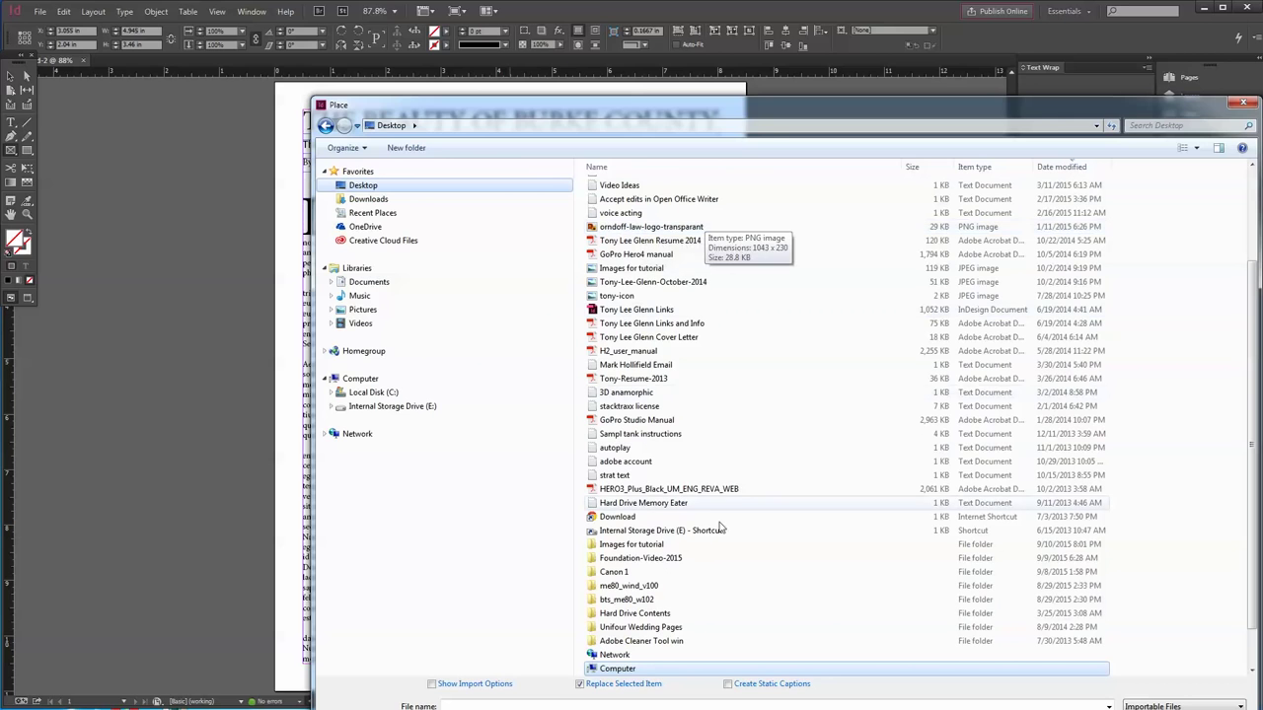
double_click(632, 544)
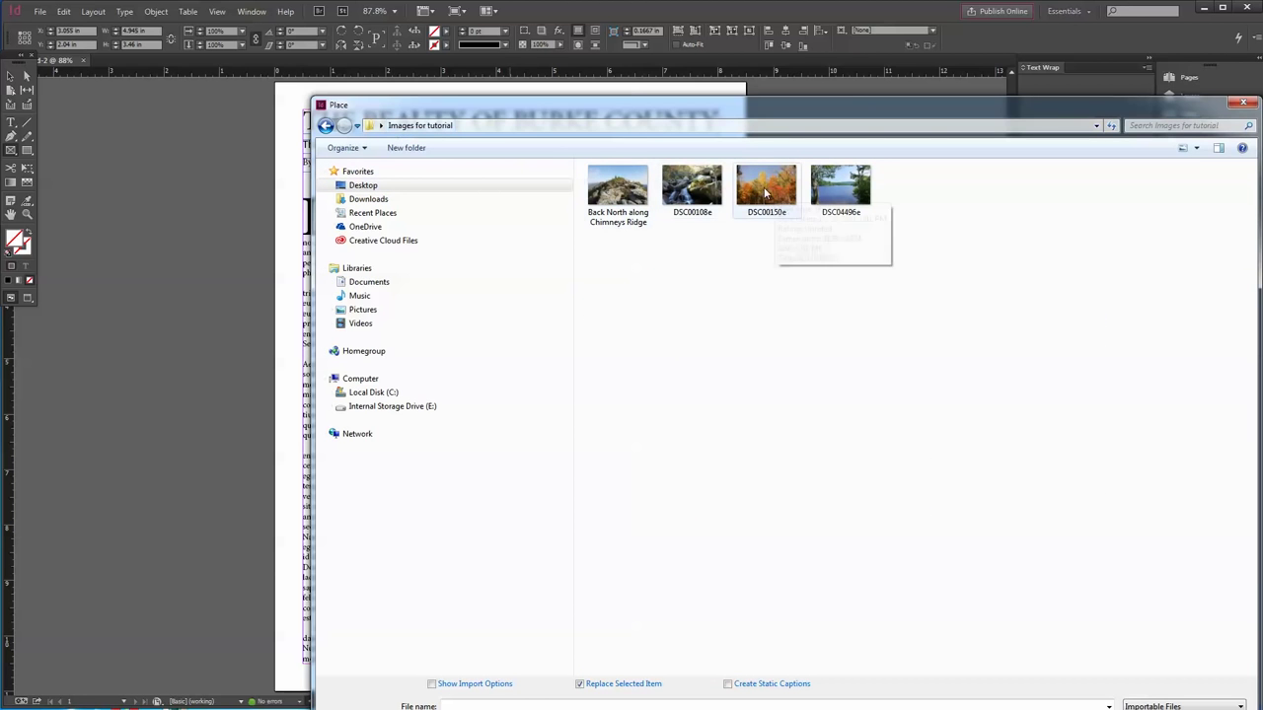
left_click(619, 189)
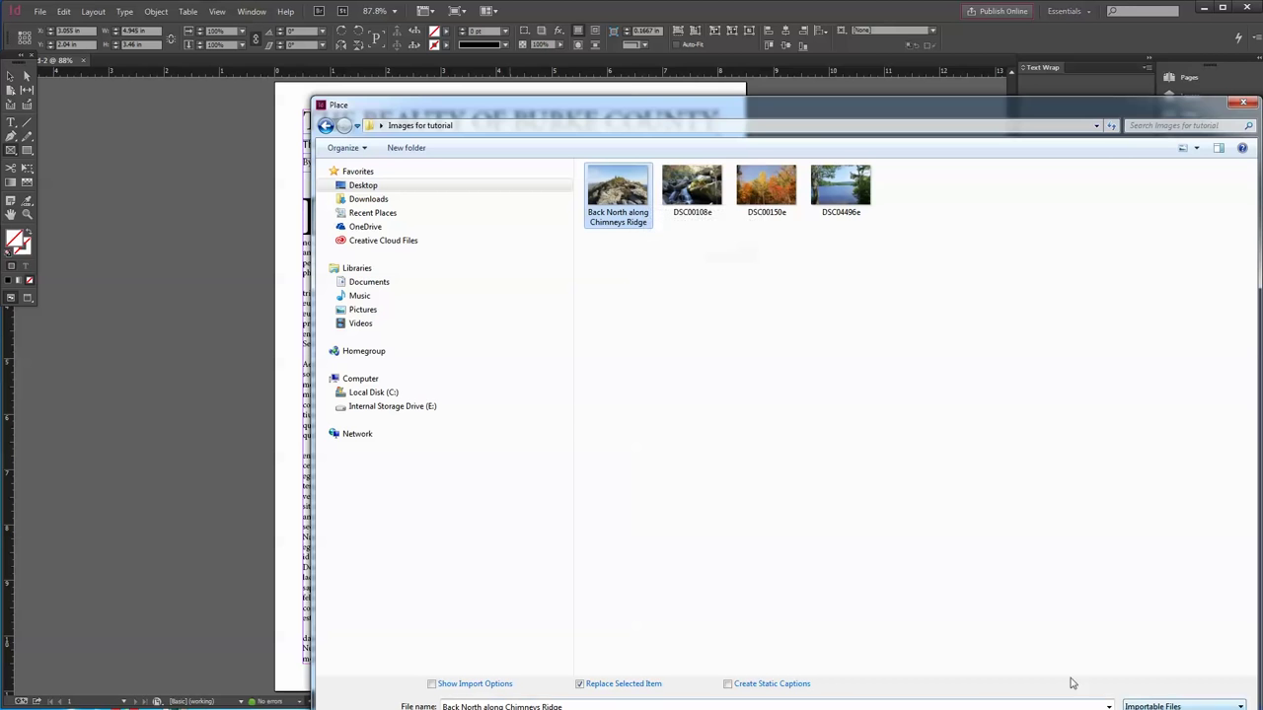
left_click_drag(1015, 122, 945, 77)
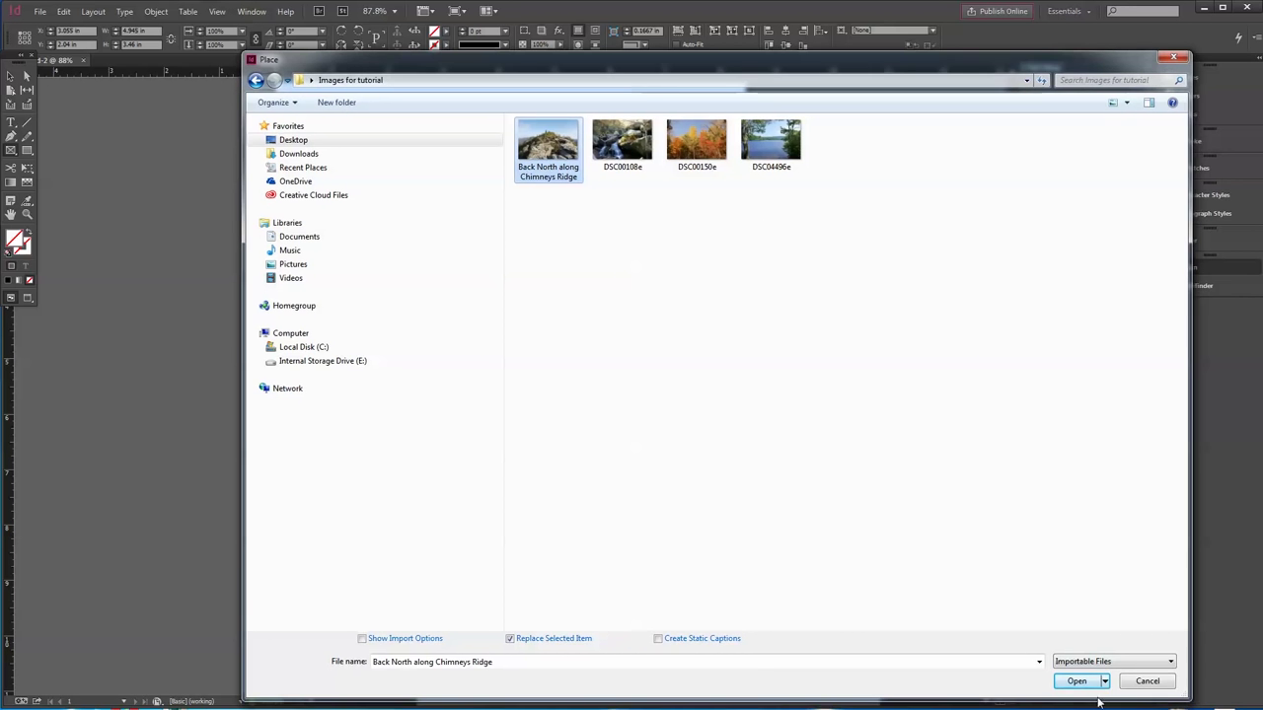
left_click_drag(1189, 701, 1006, 466)
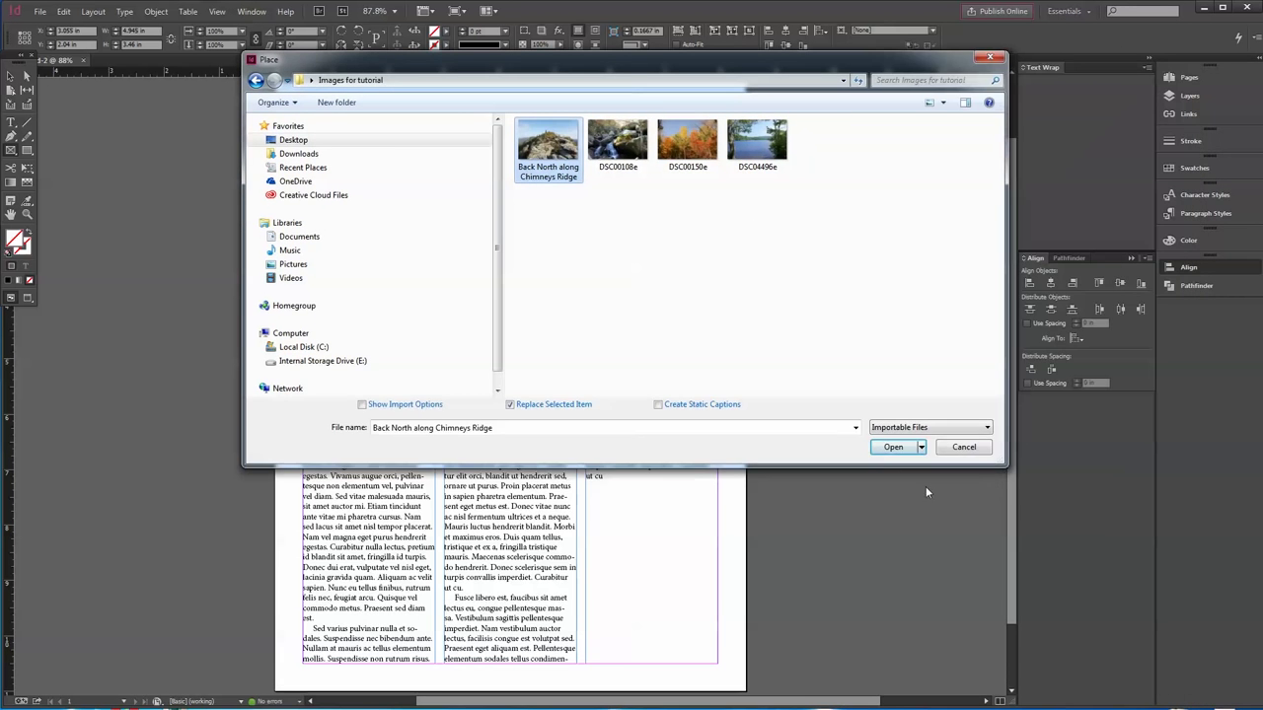
left_click(893, 446)
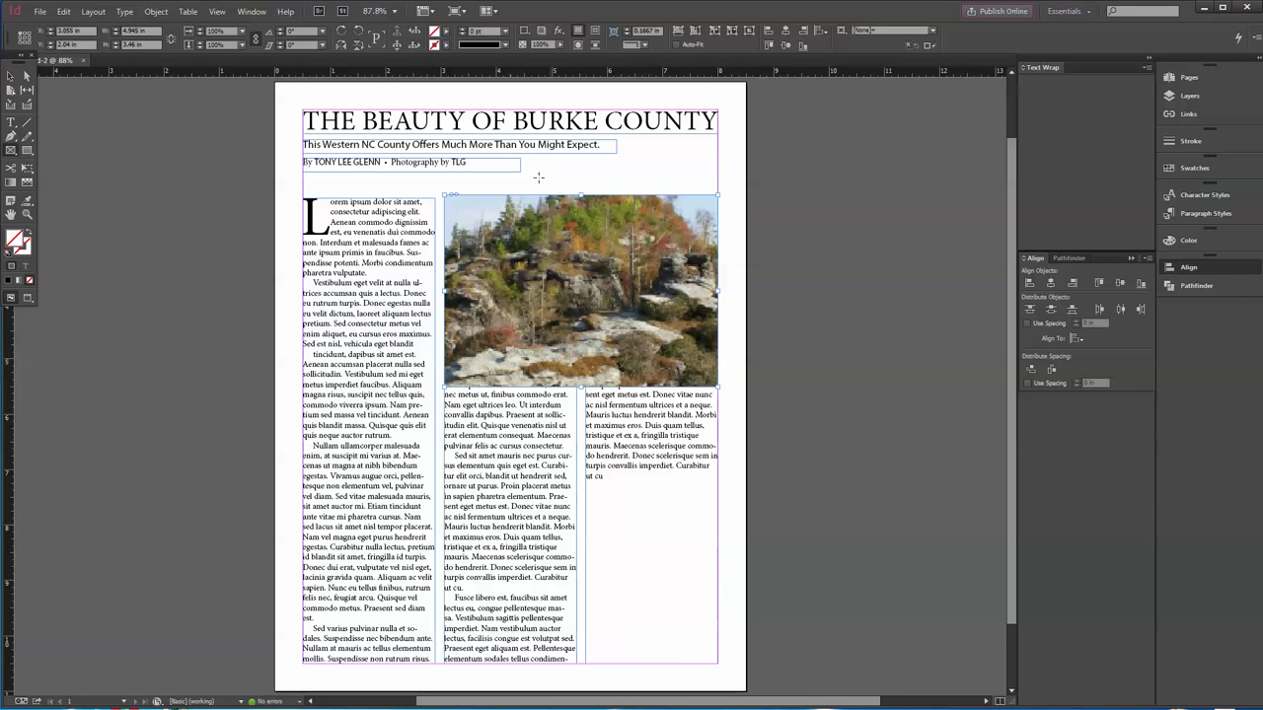
Fit the ridge photo proportionally inside its frame
right_click(503, 246)
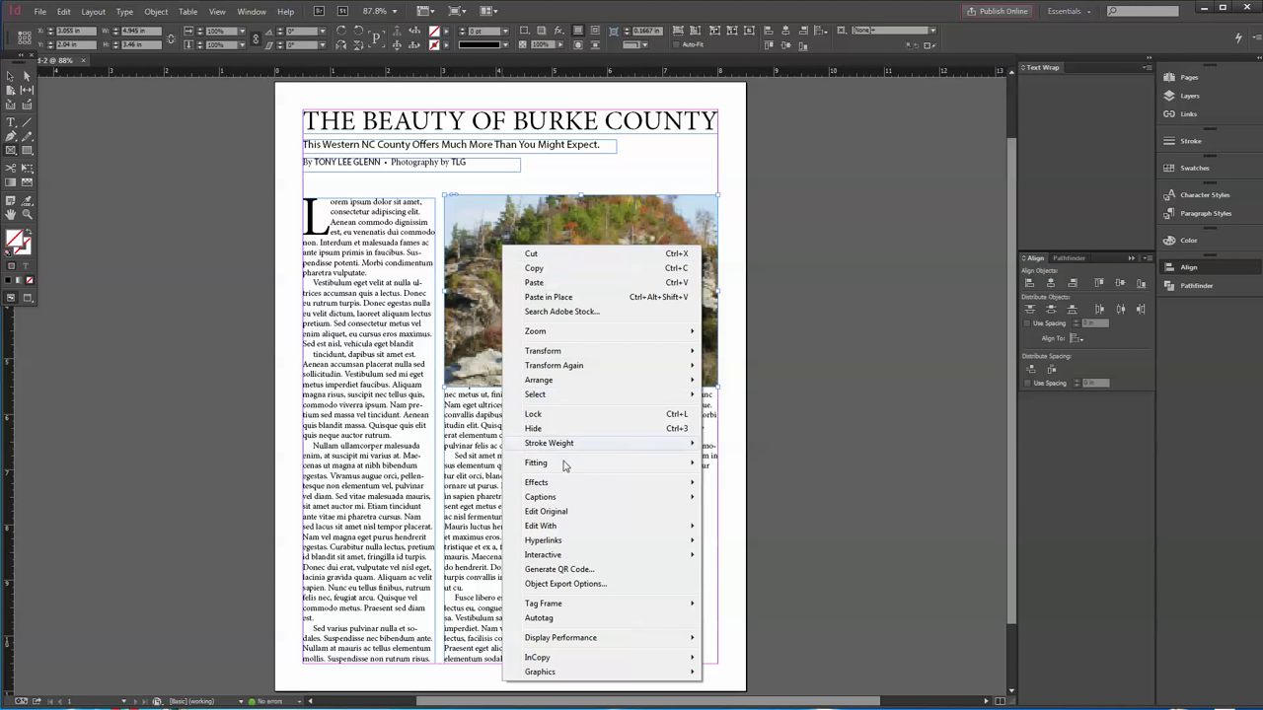
mouse_move(559, 466)
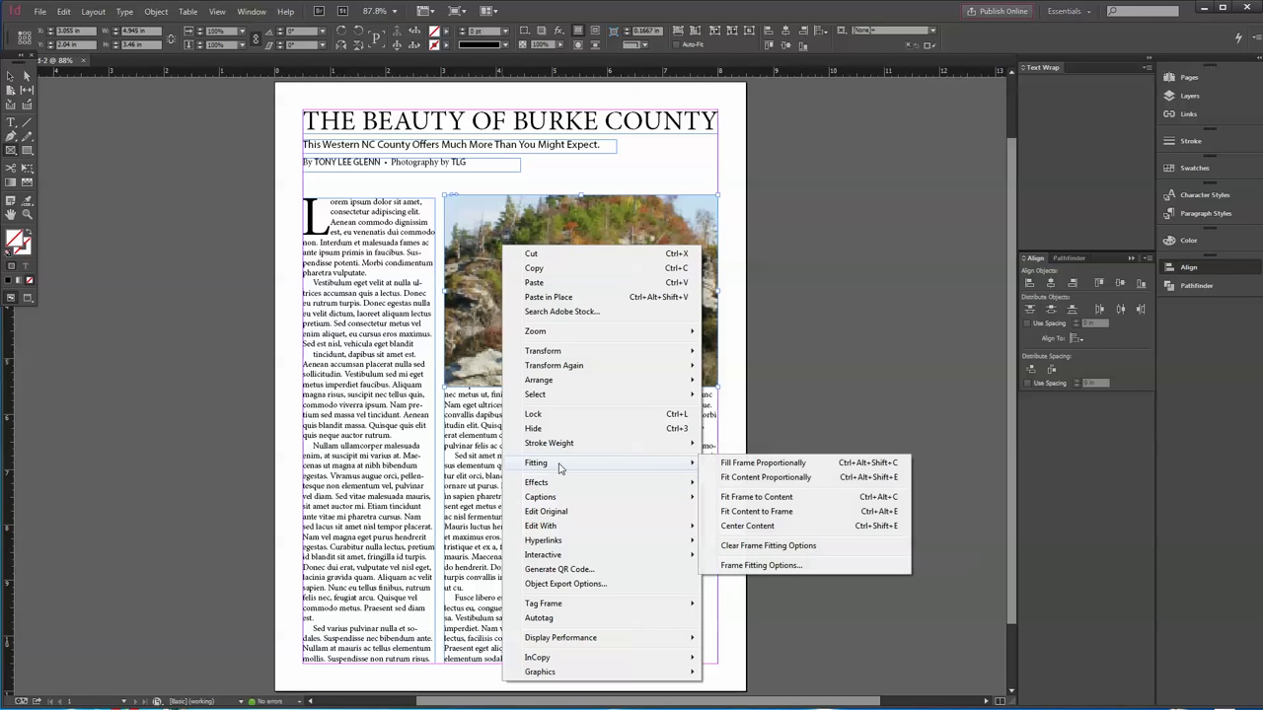
left_click(767, 477)
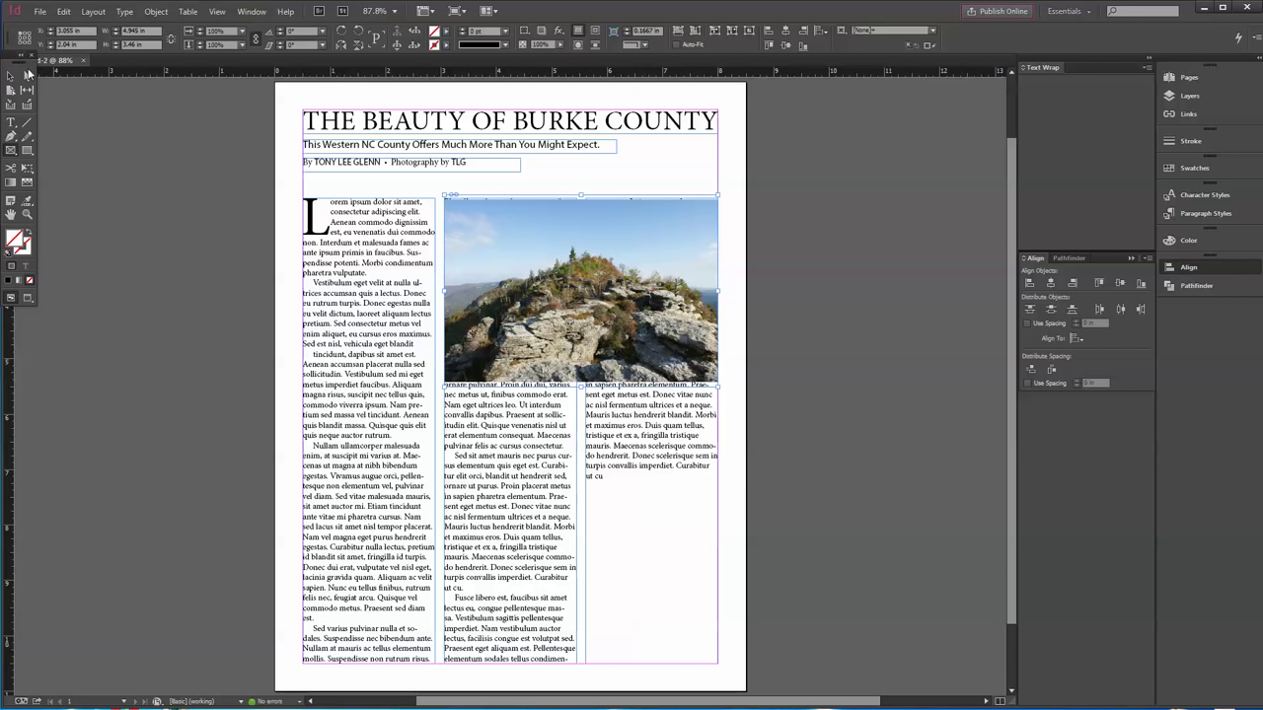
Crop the photo frame to about 4.946 × 2.965 in, then fit the whole page in the window
left_click(25, 79)
left_click(510, 204)
left_click(28, 214)
left_click_drag(426, 178, 730, 266)
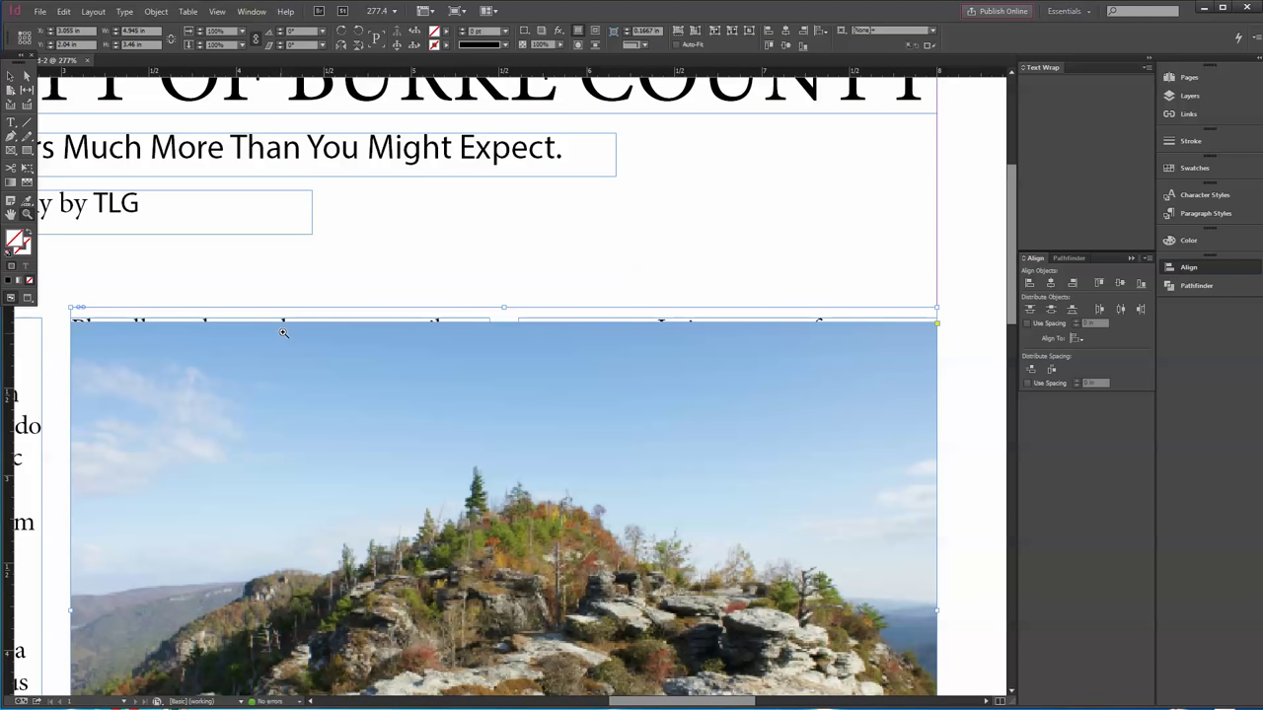
left_click(10, 76)
left_click_drag(508, 306, 550, 357)
scroll(921, 253, "down", 5)
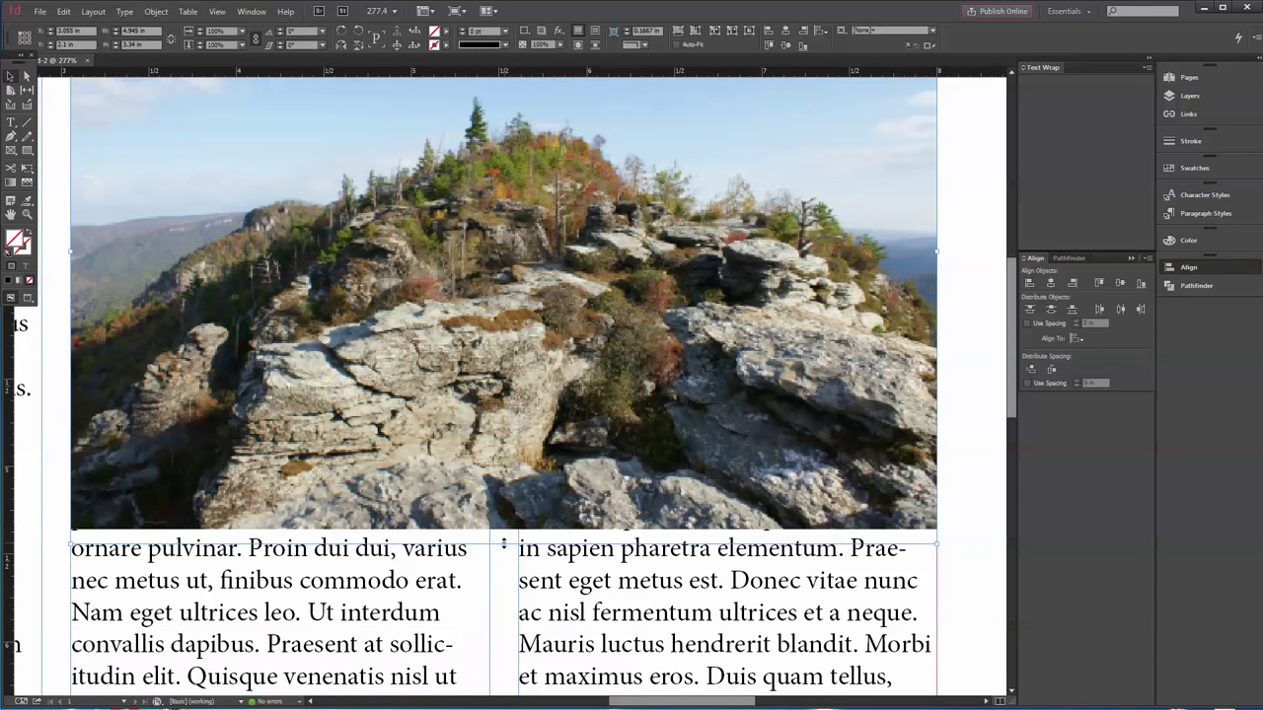
left_click_drag(503, 543, 522, 483)
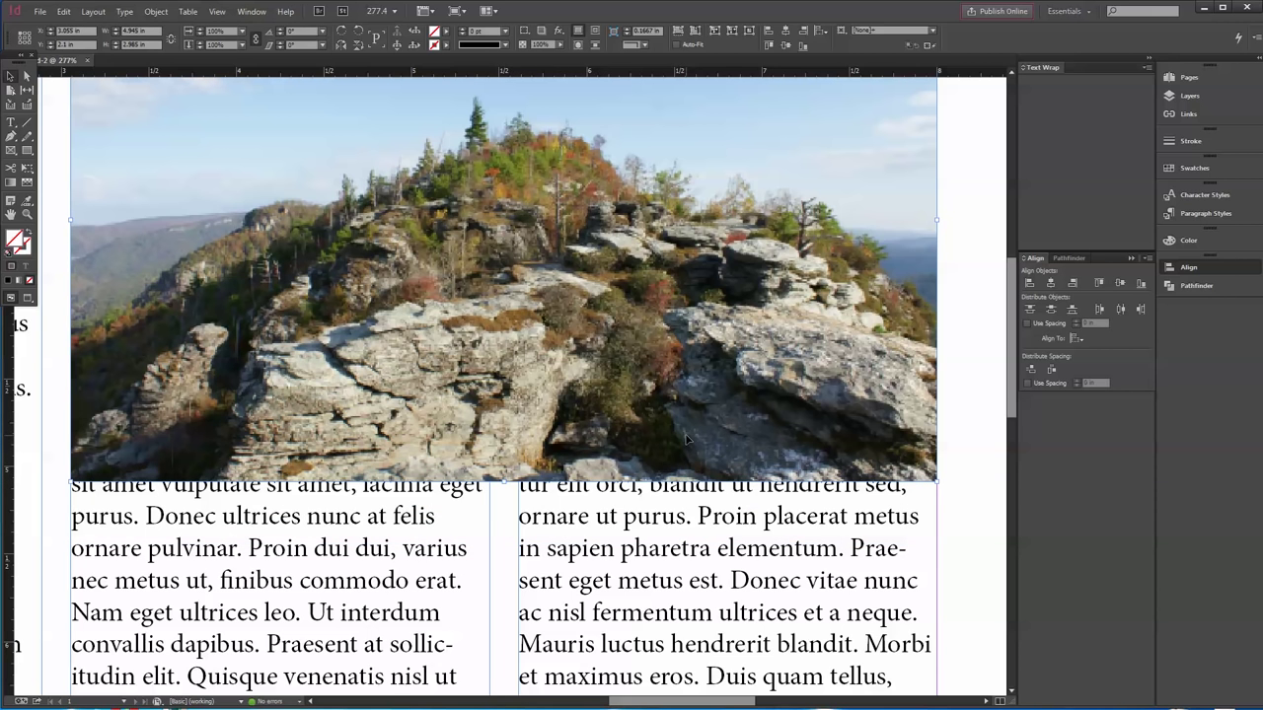
key("ctrl+0")
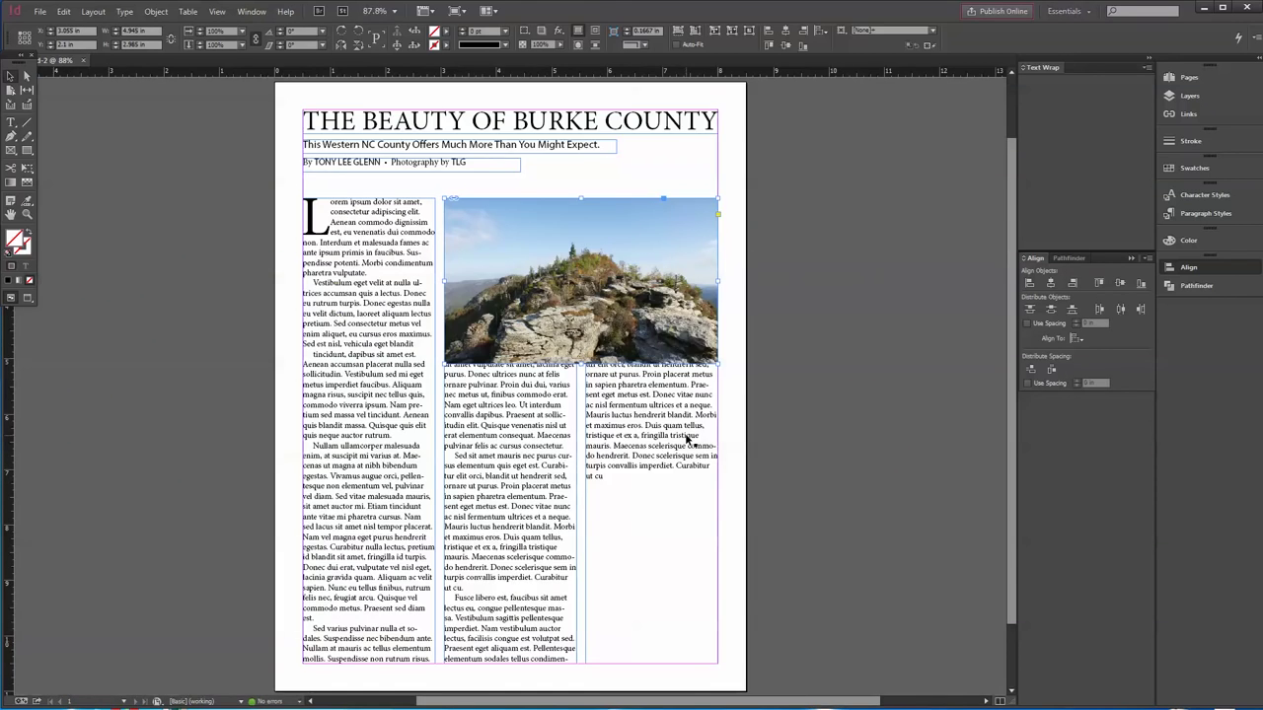
At 100% zoom, move the column text down clear of the photo and select the image content
left_click(363, 9)
left_click(394, 10)
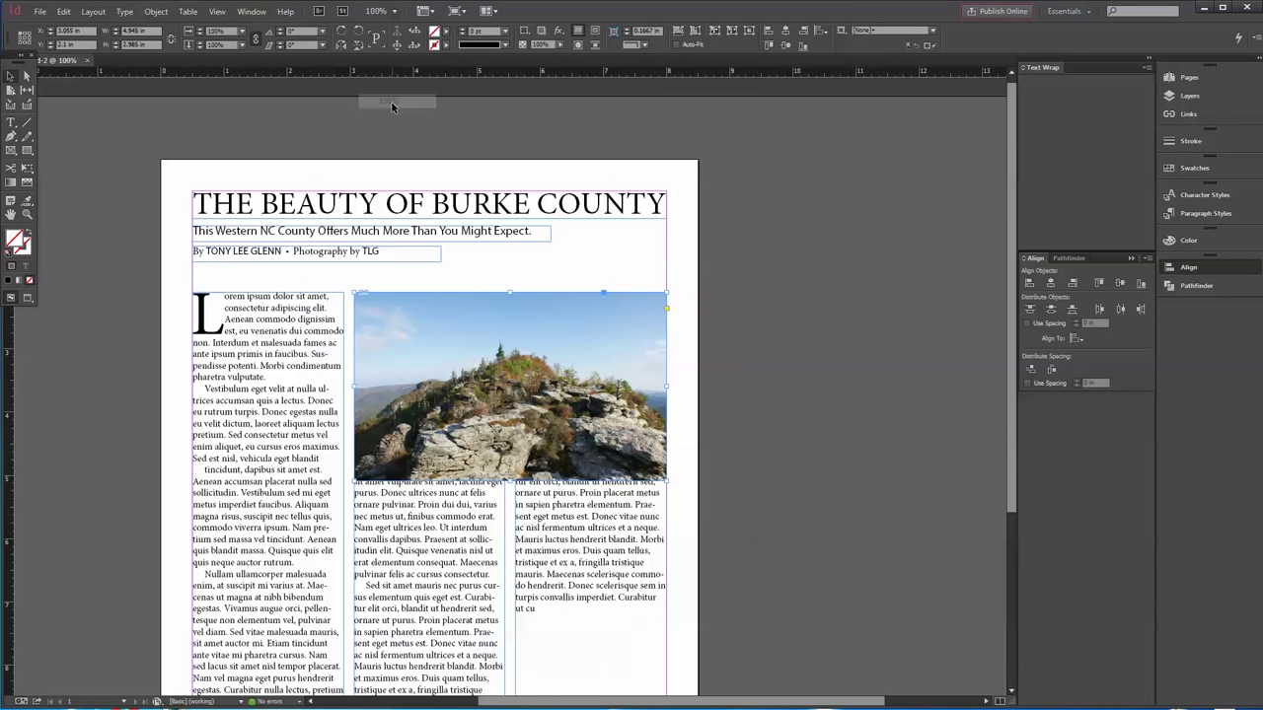
left_click(388, 102)
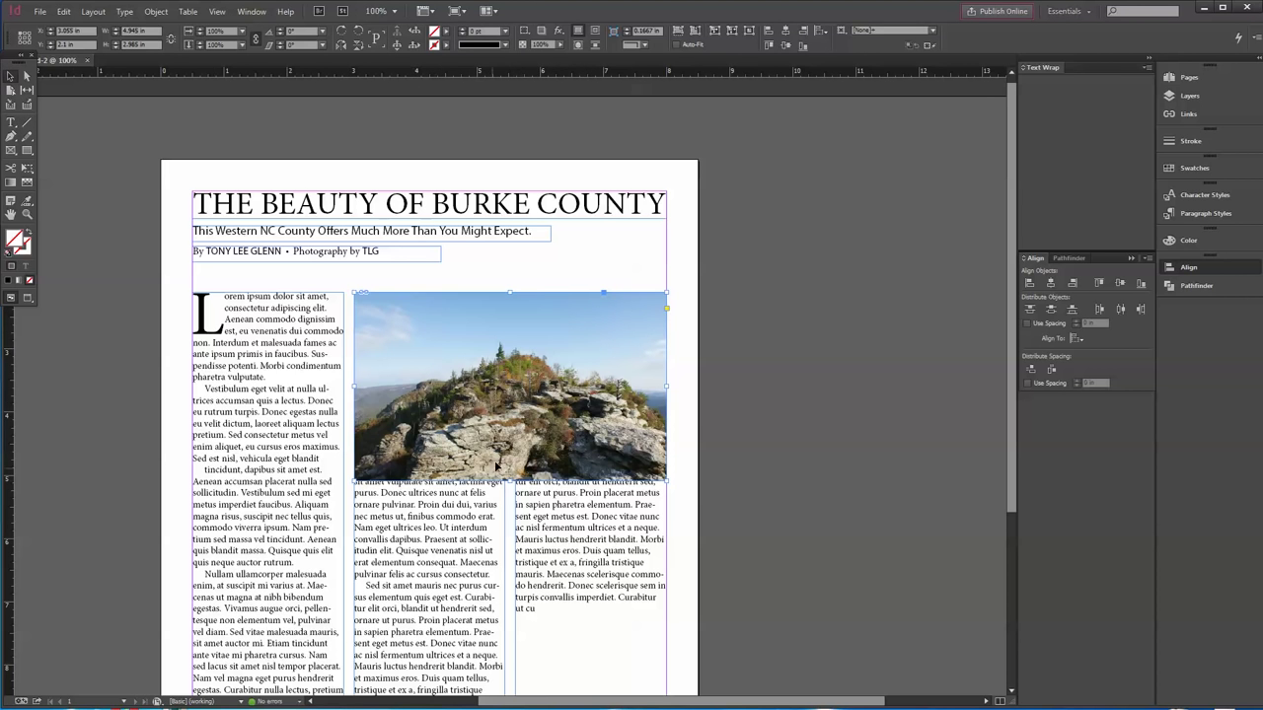
mouse_move(510, 482)
left_mouse_down()
mouse_move(512, 534)
mouse_move(510, 484)
left_mouse_up()
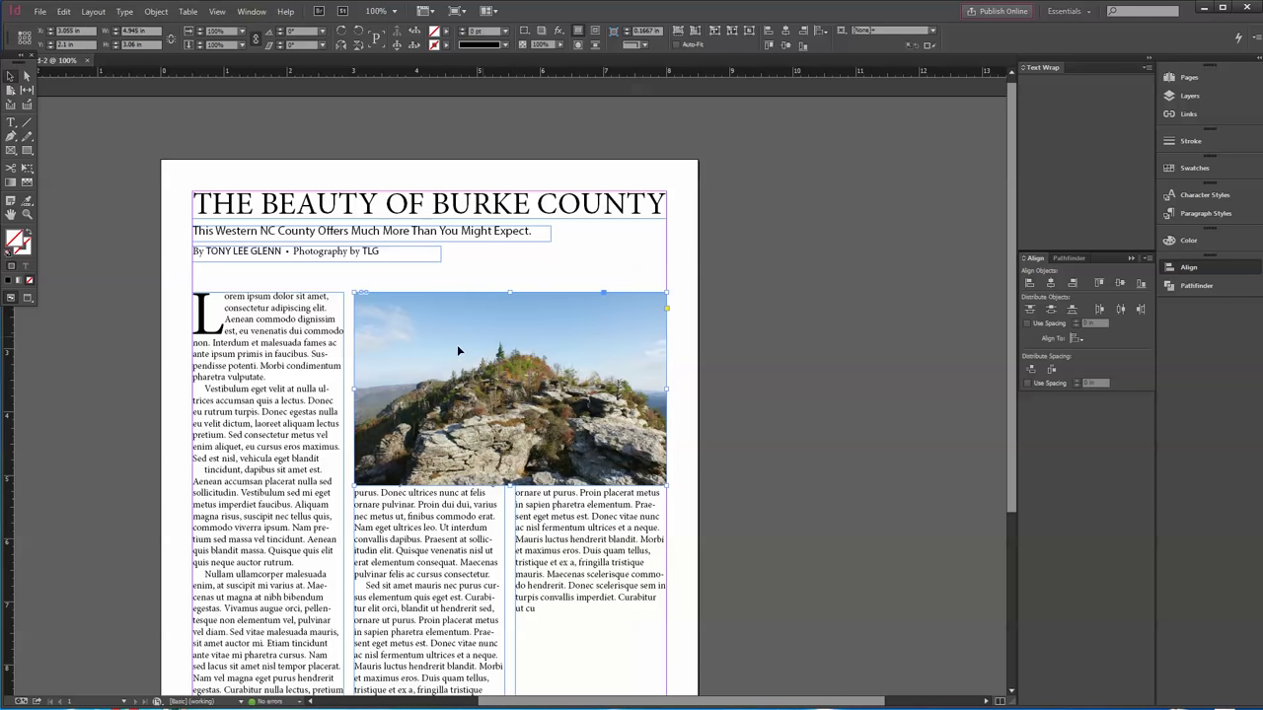
left_click(26, 77)
left_click(504, 376)
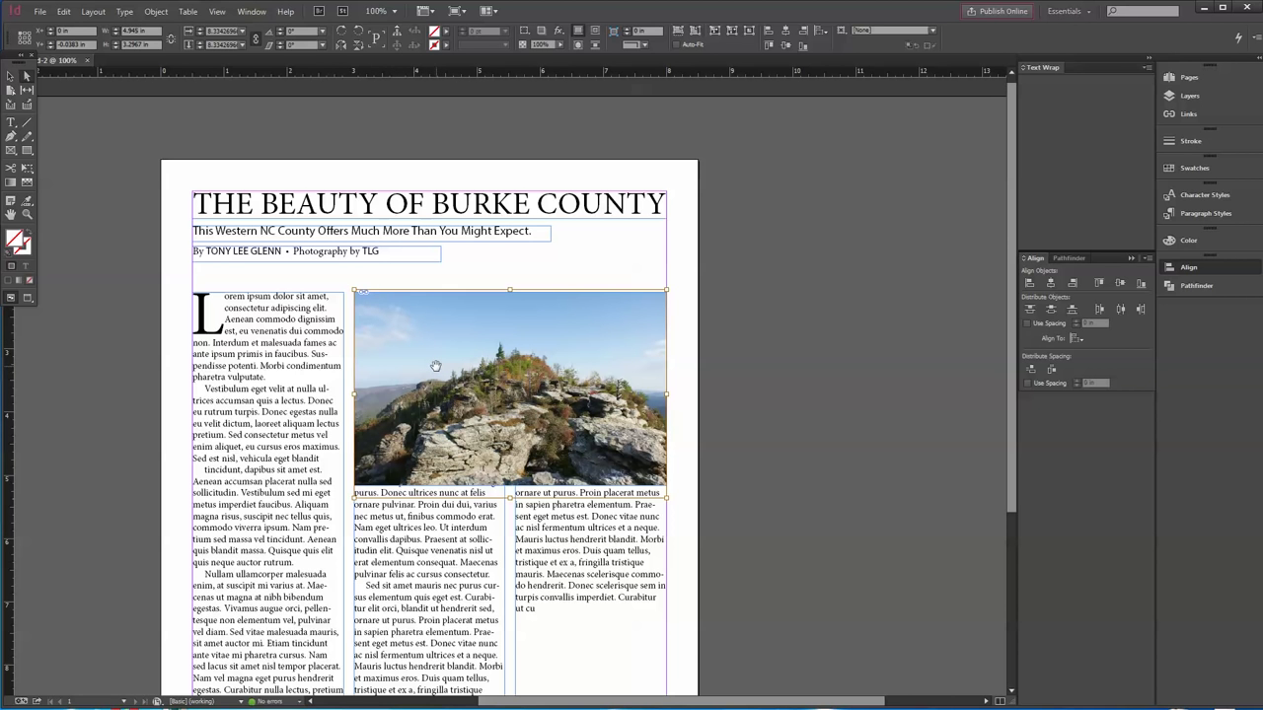
Enlarge the mountain image inside its frame and nudge it up and left so the peak is cropped tighter
key("Up")
key("Up")
key("Up")
key("Up")
key("Up")
key("Up")
key("Up")
key("Up")
key("Up")
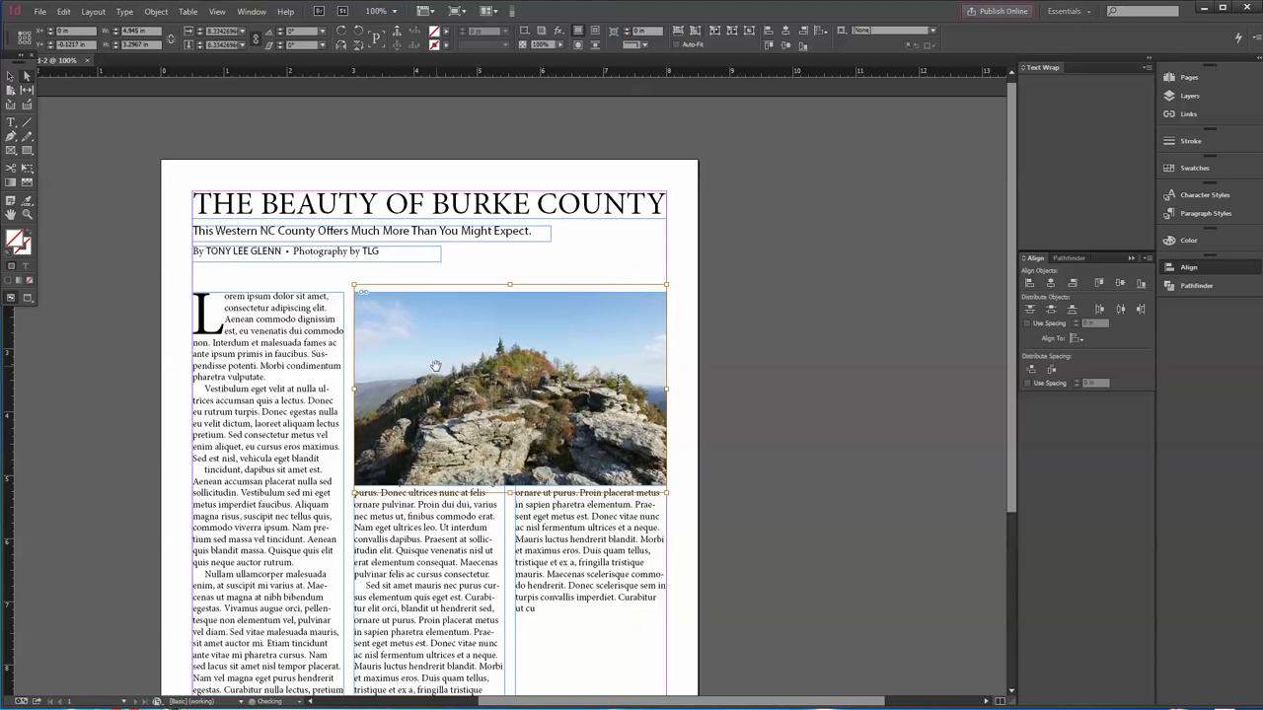
key("Up")
key("Up")
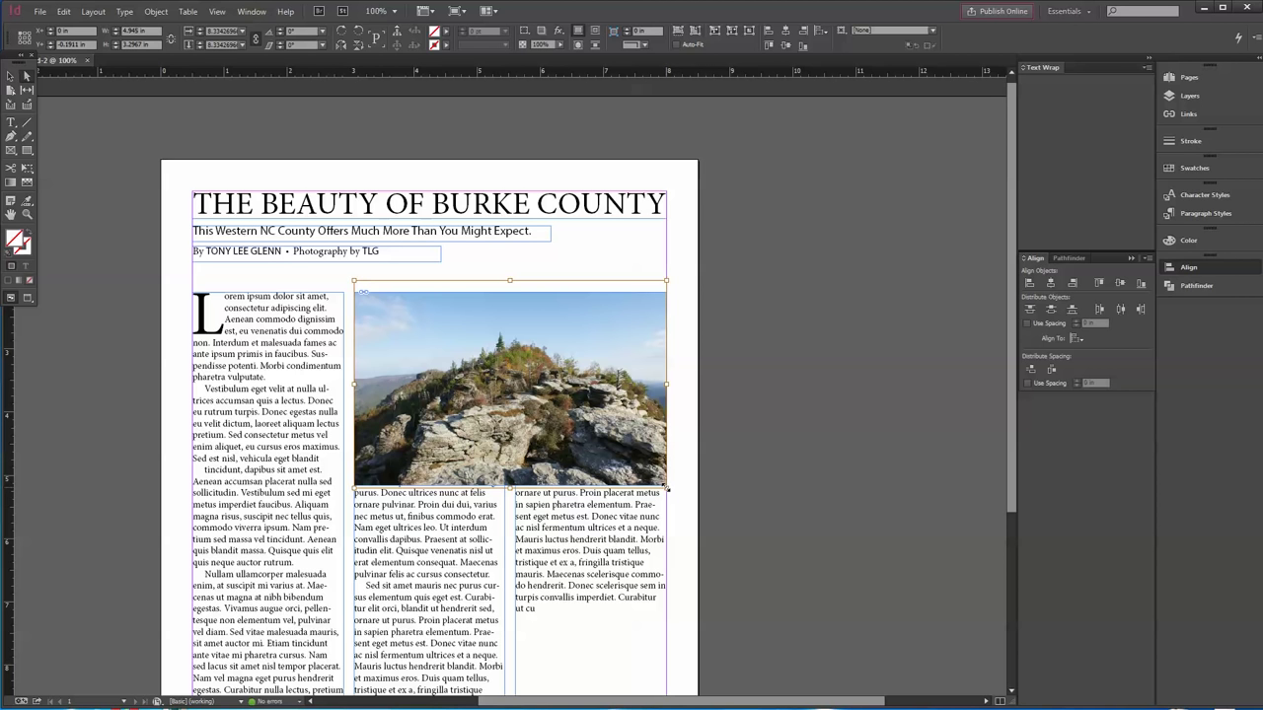
left_click_drag(667, 487, 729, 530)
key("Up")
key("Up")
key("Up")
key("Up")
key("Up")
key("Up")
key("Up")
key("Up")
key("Up")
key("Up")
key("Up")
key("Up")
key("Up")
key("Up")
key("Up")
key("Up")
key("Up")
key("Up")
key("Up")
key("Up")
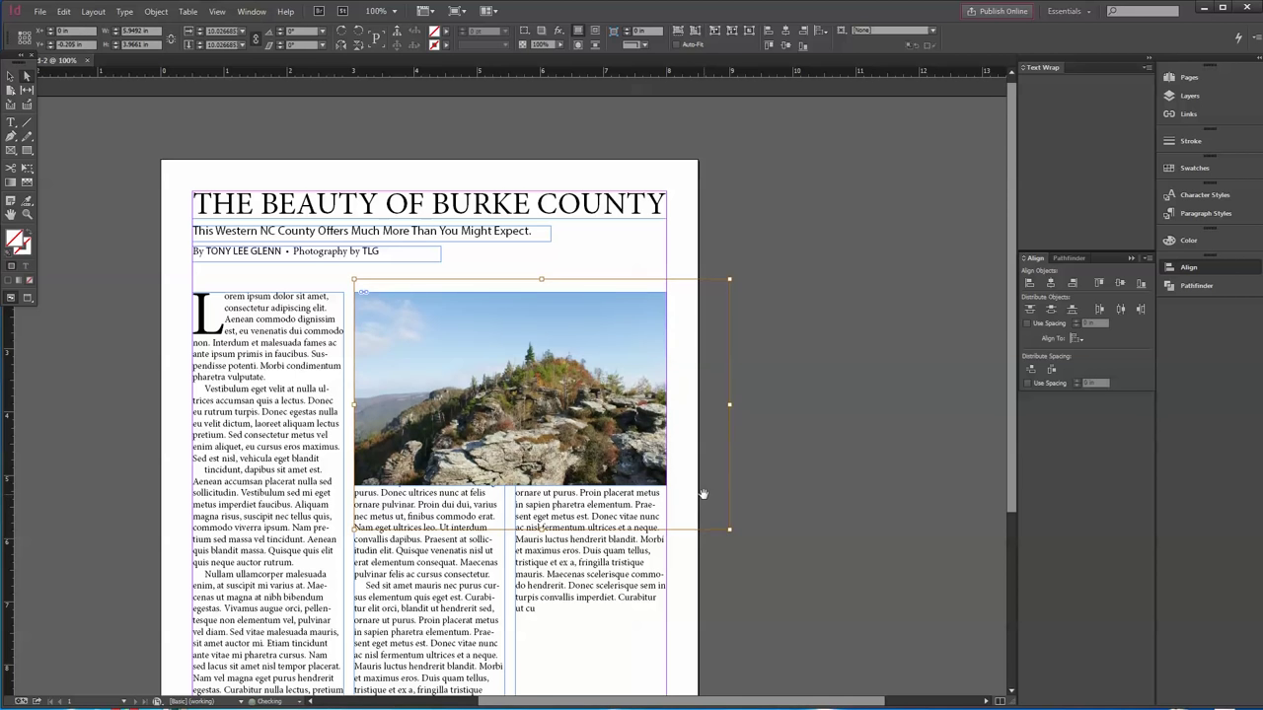
key("Left")
key("Left")
key("Left")
key("Left")
key("Left")
key("Left")
key("Left")
key("Left")
key("Left")
key("Left")
key("Left")
key("Left")
key("Left")
key("Left")
key("Left")
key("Left")
key("Left")
key("Left")
key("Left")
key("Left")
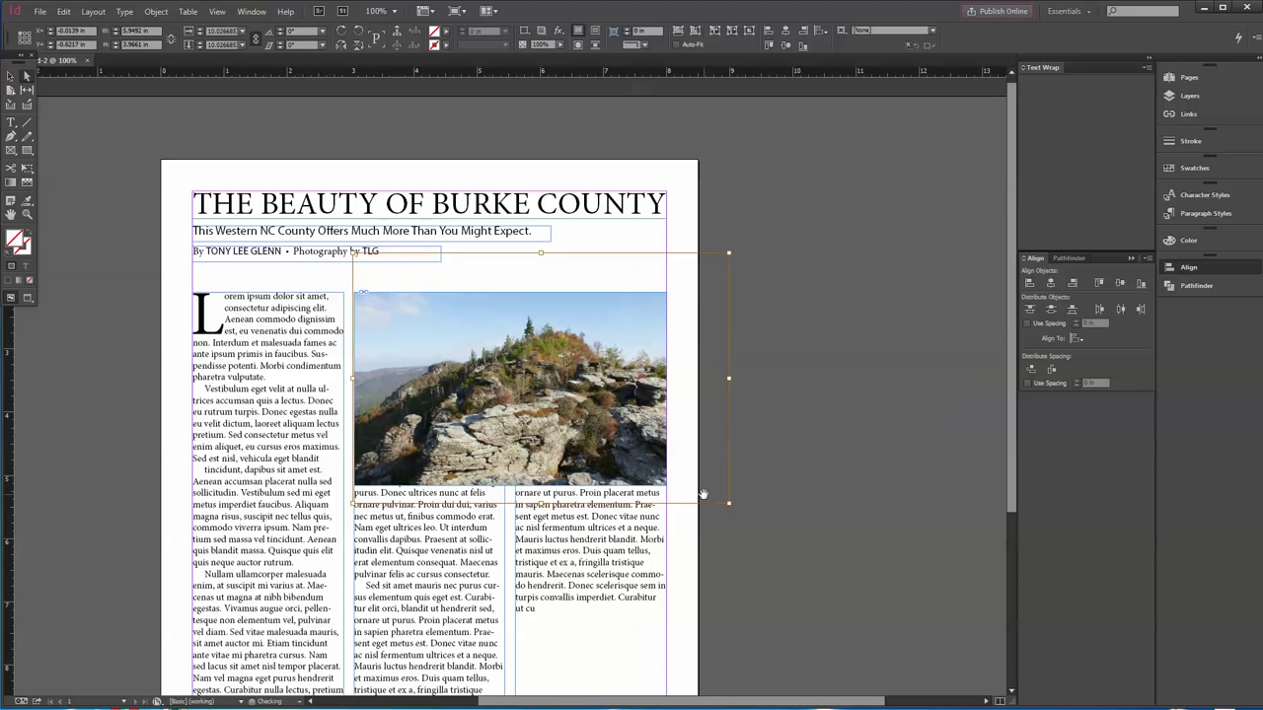
key("Left")
key("Left")
key("Left")
key("Left")
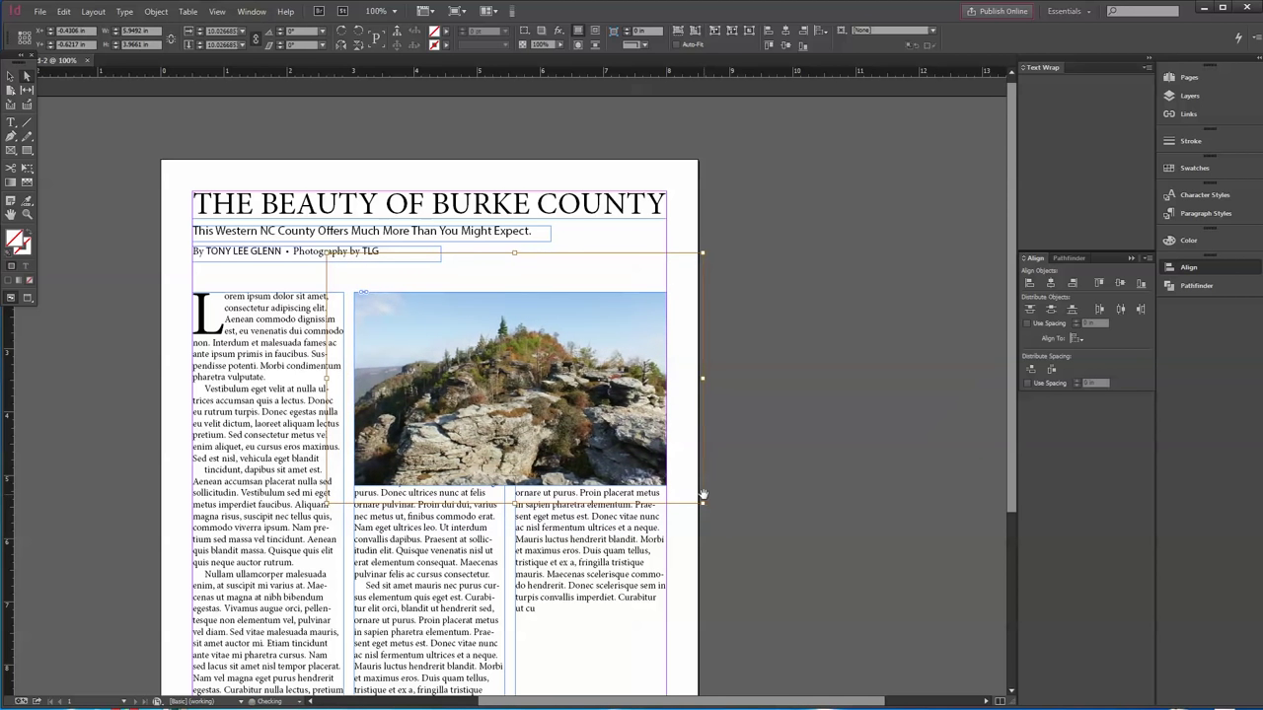
key("Up")
key("Up")
key("Up")
key("Up")
key("Up")
key("Up")
key("Up")
key("Up")
key("Up")
key("Up")
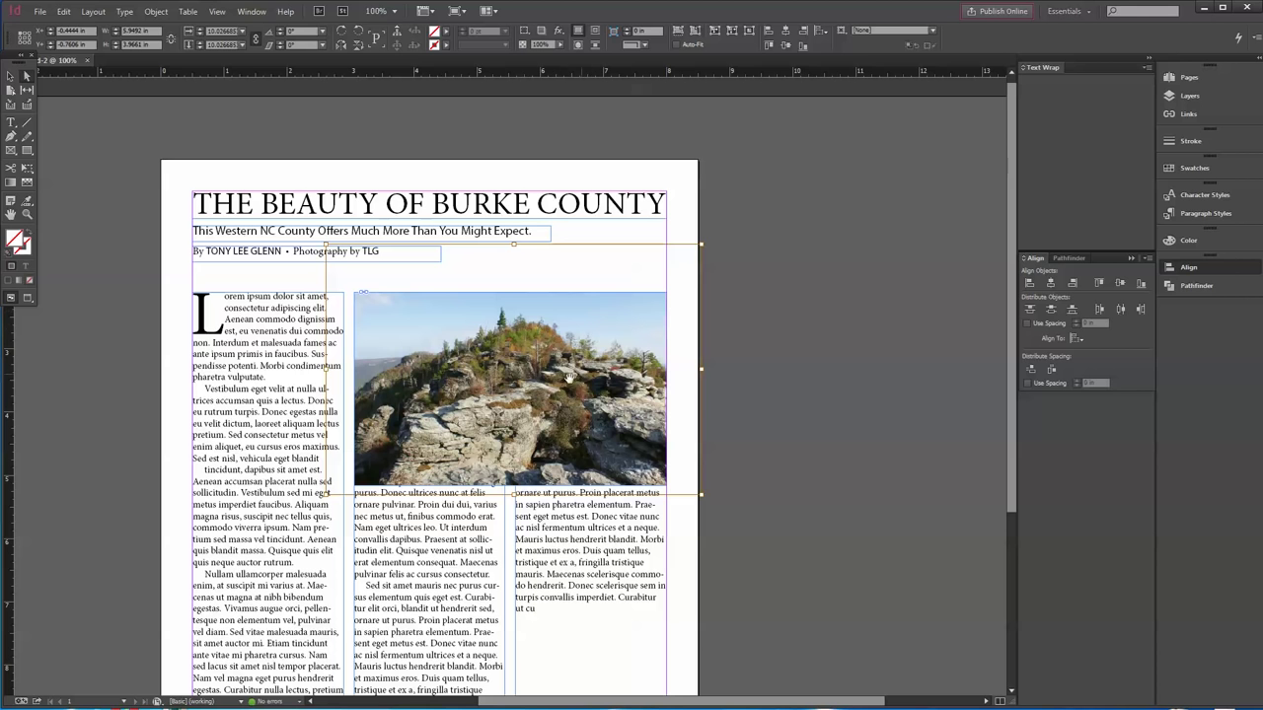
left_click(783, 247)
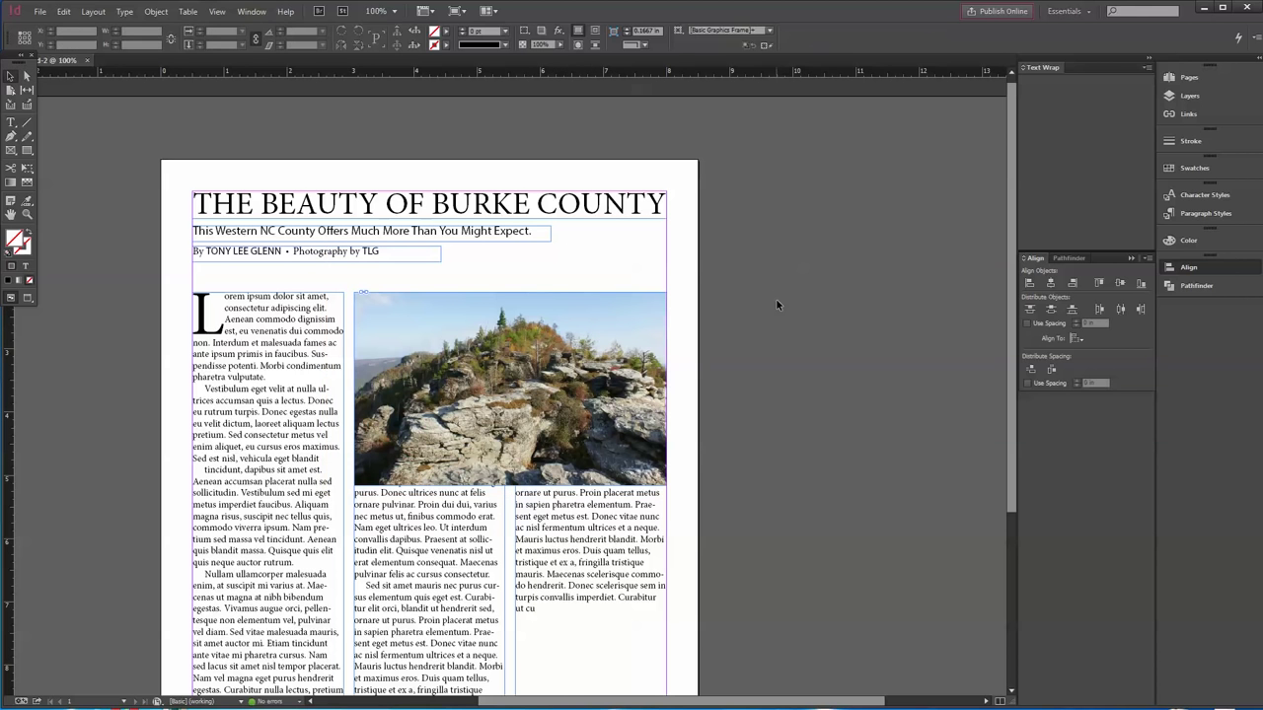
Apply Wrap around bounding box to the mountain photo and adjust its bottom edge to about 3.06 in
left_click(512, 433)
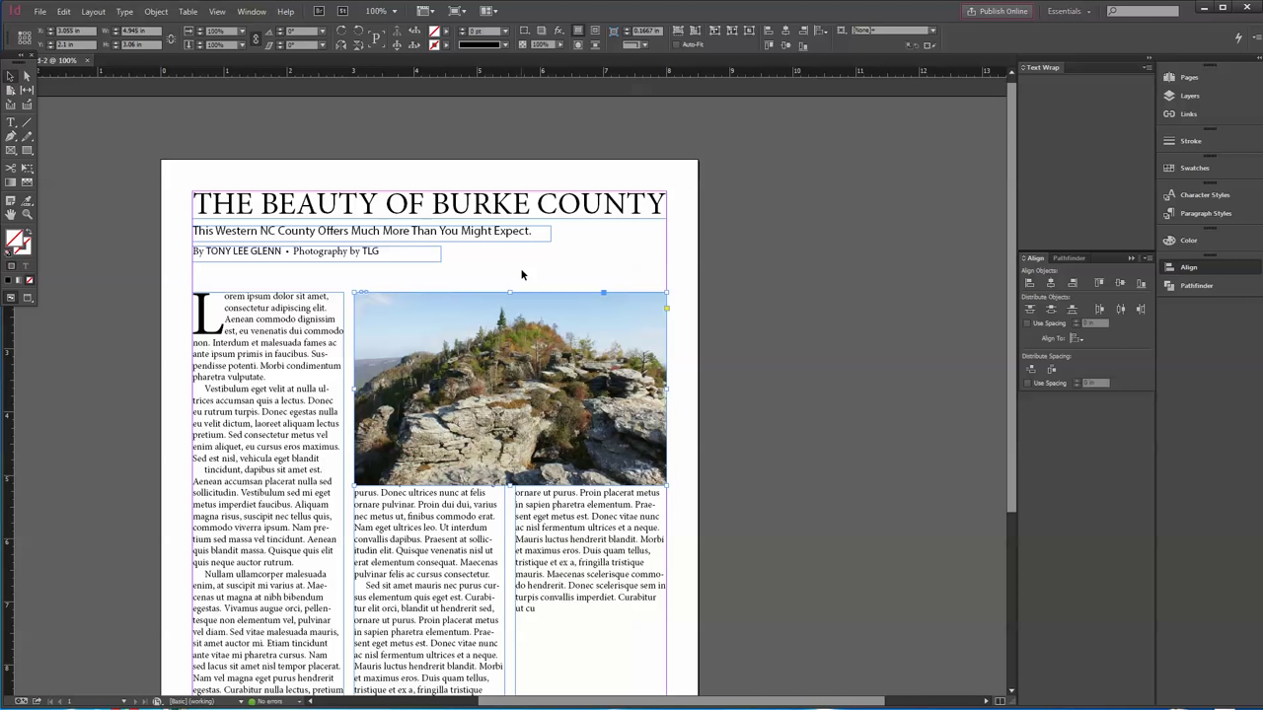
left_click(595, 32)
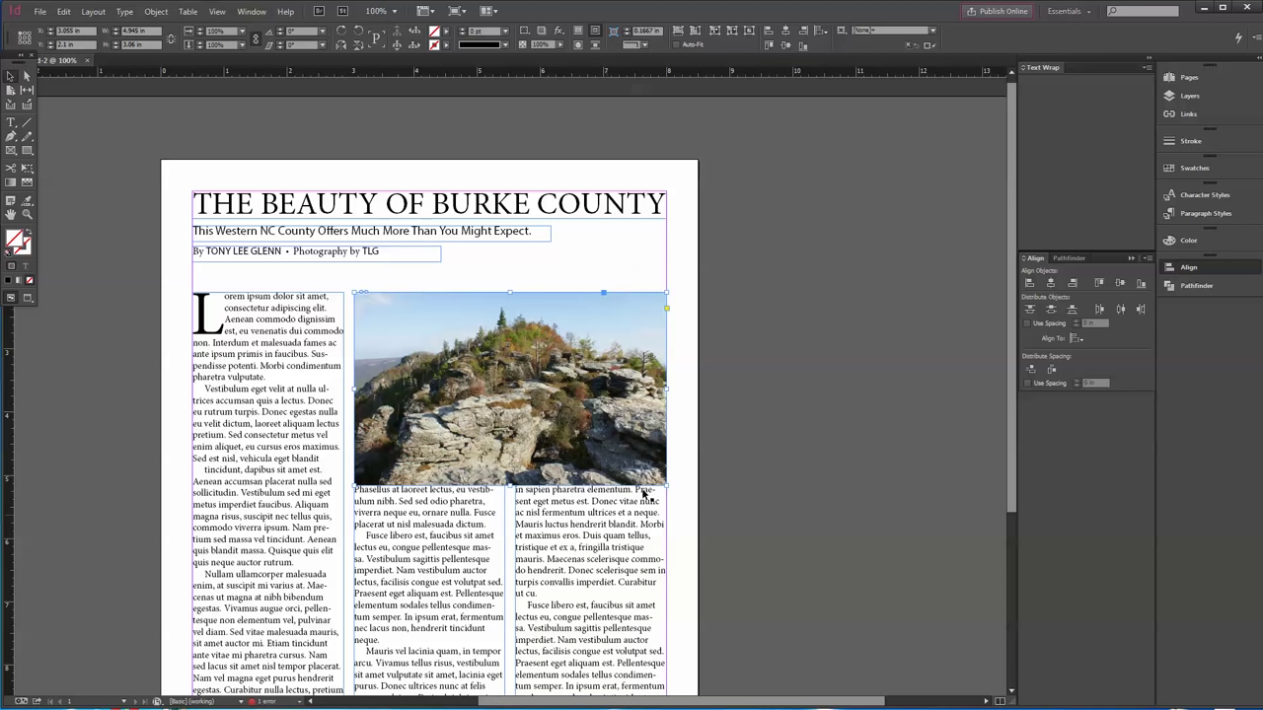
scroll(781, 322, "down", 1)
scroll(781, 326, "down", 3)
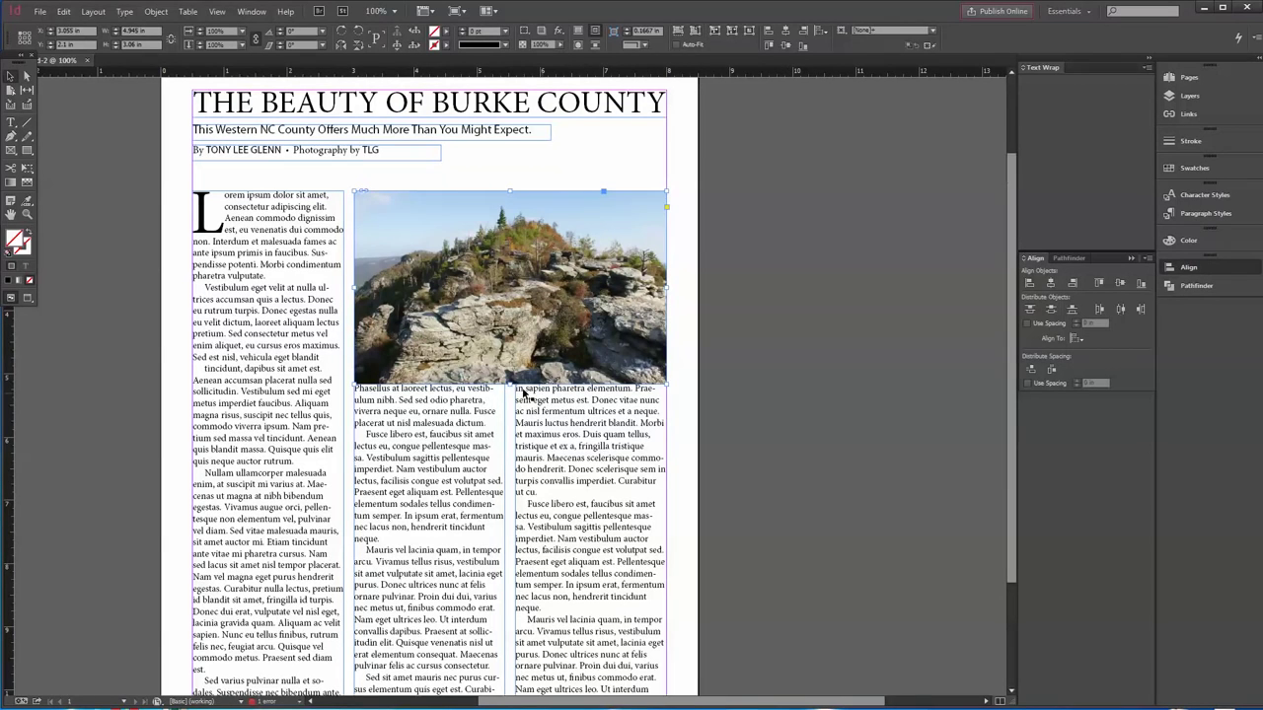
left_click_drag(510, 384, 510, 341)
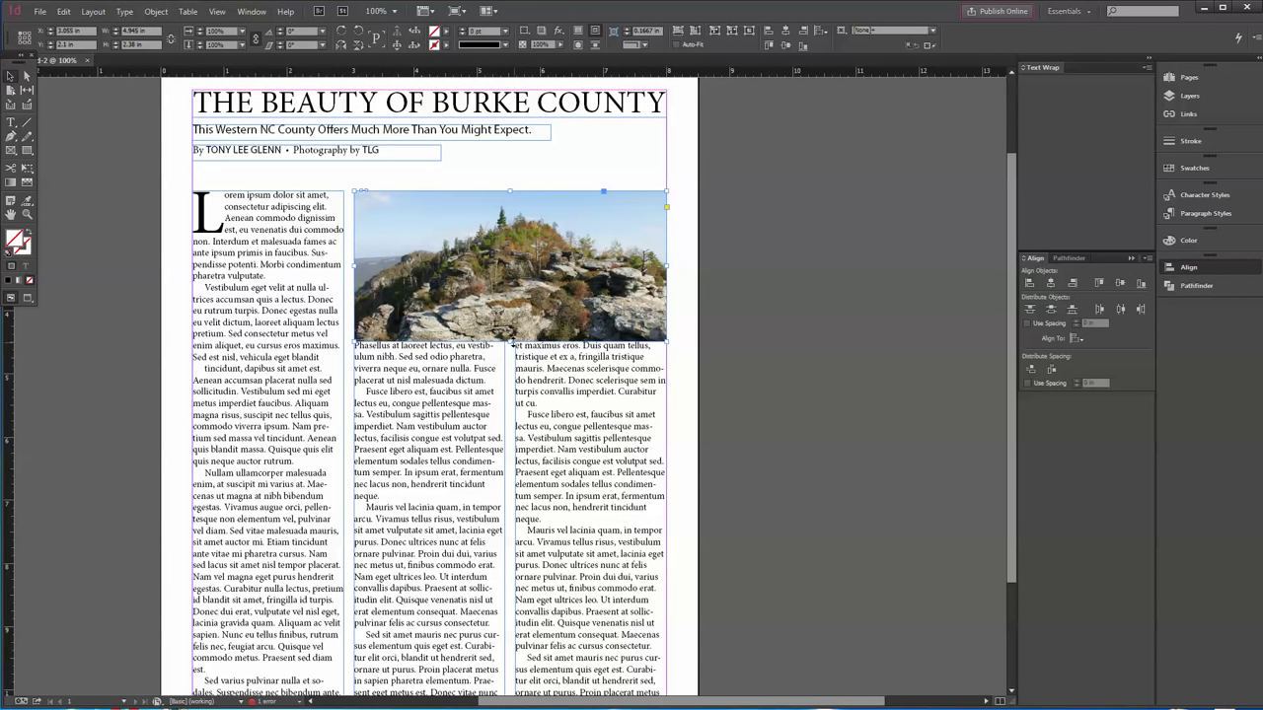
left_click_drag(512, 344, 511, 384)
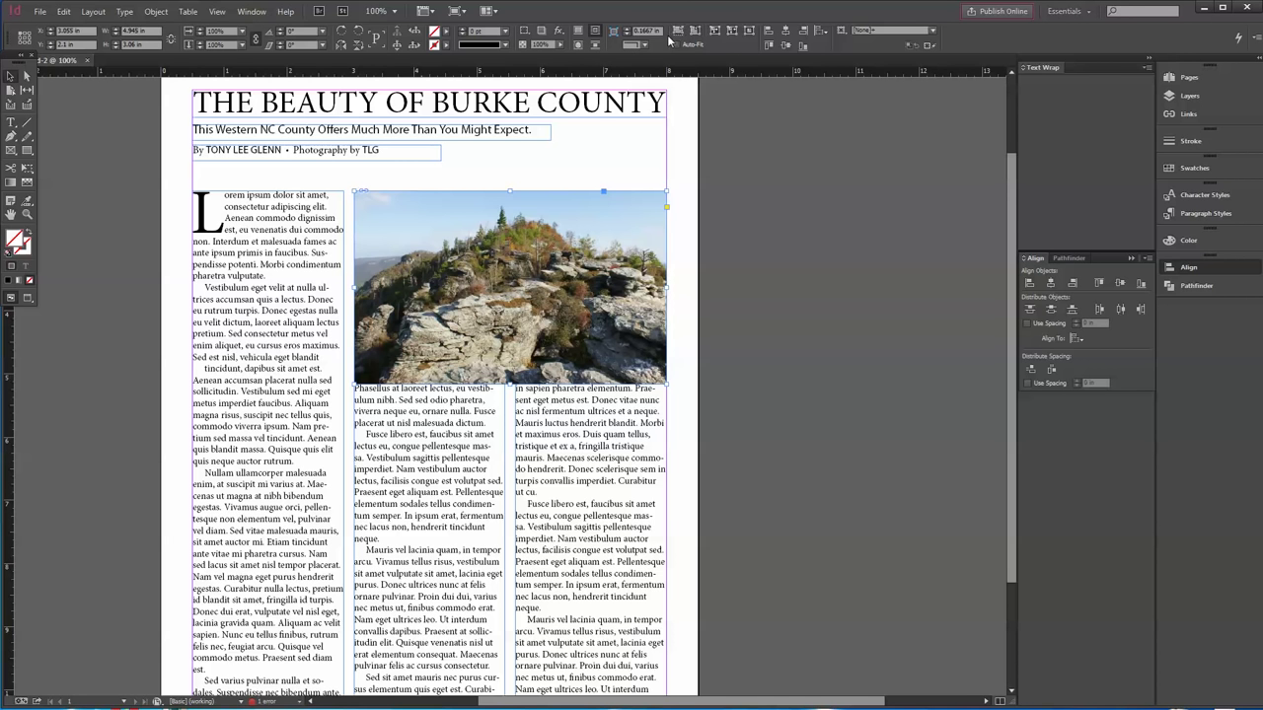
In the Text Wrap panel, unlink the offsets and raise the bottom offset to 0.125 in
left_click(252, 11)
left_click(272, 320)
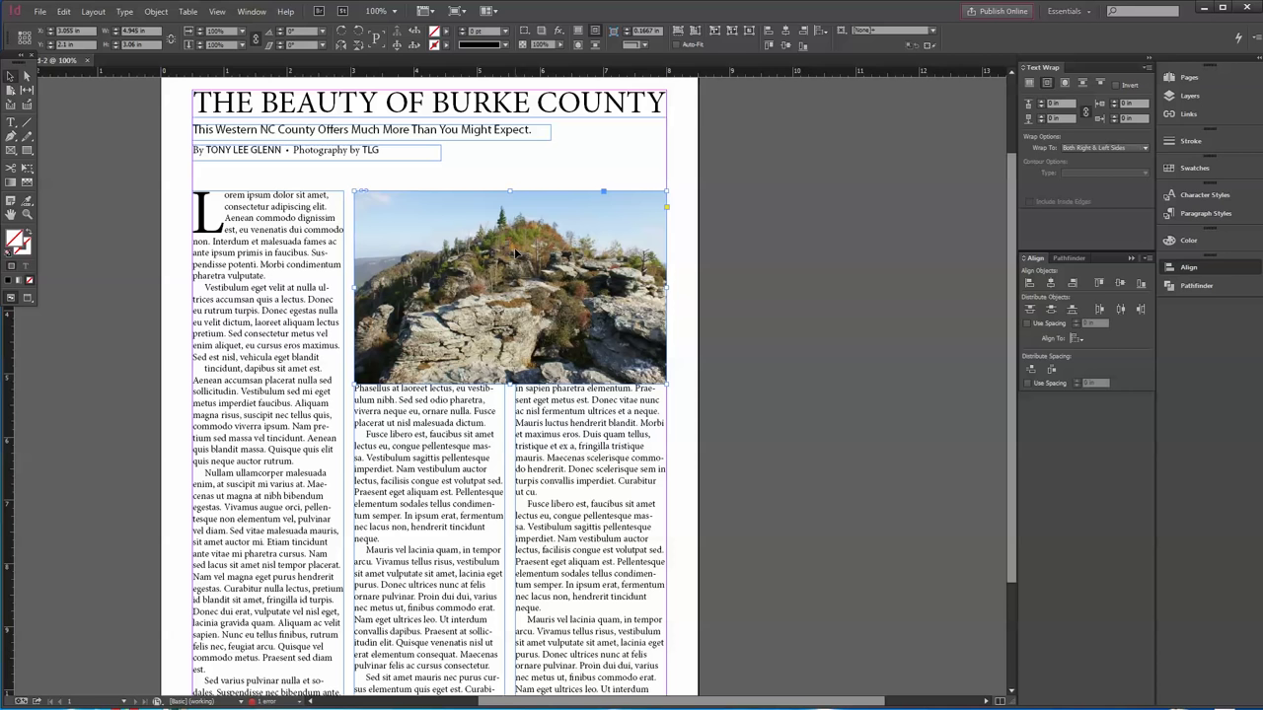
left_click(1085, 113)
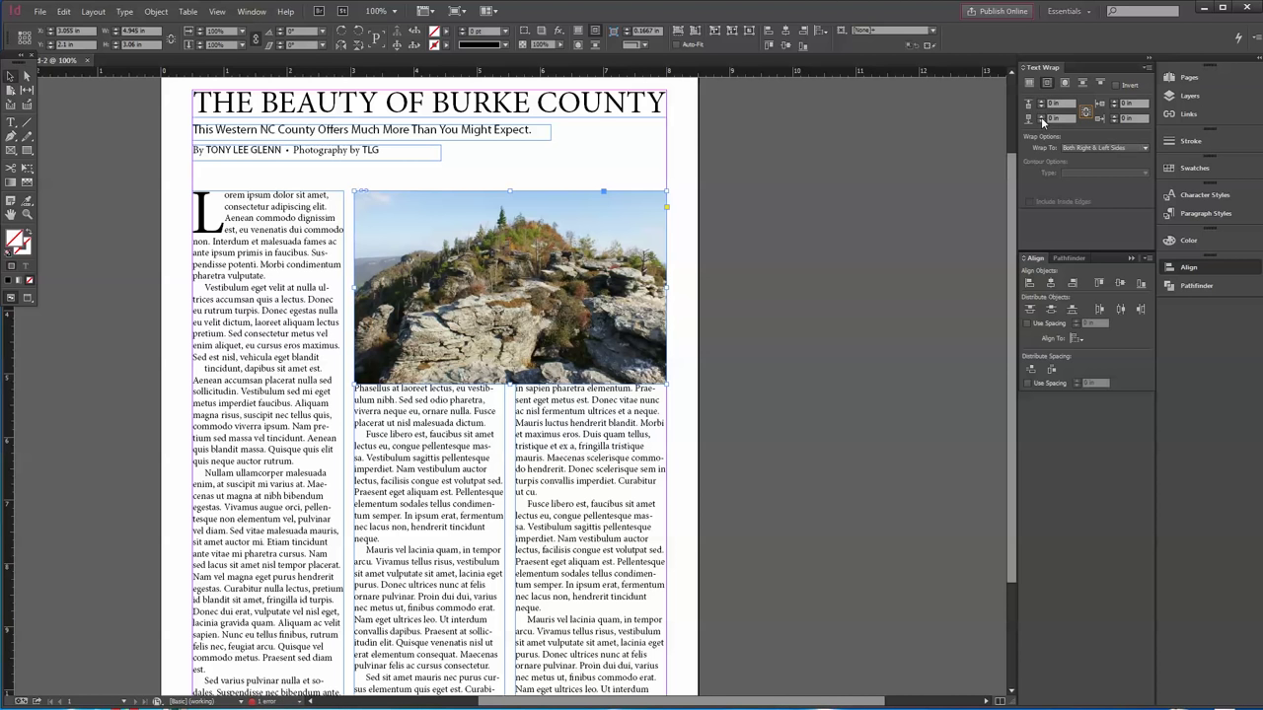
left_click(1041, 117)
left_click(1041, 117)
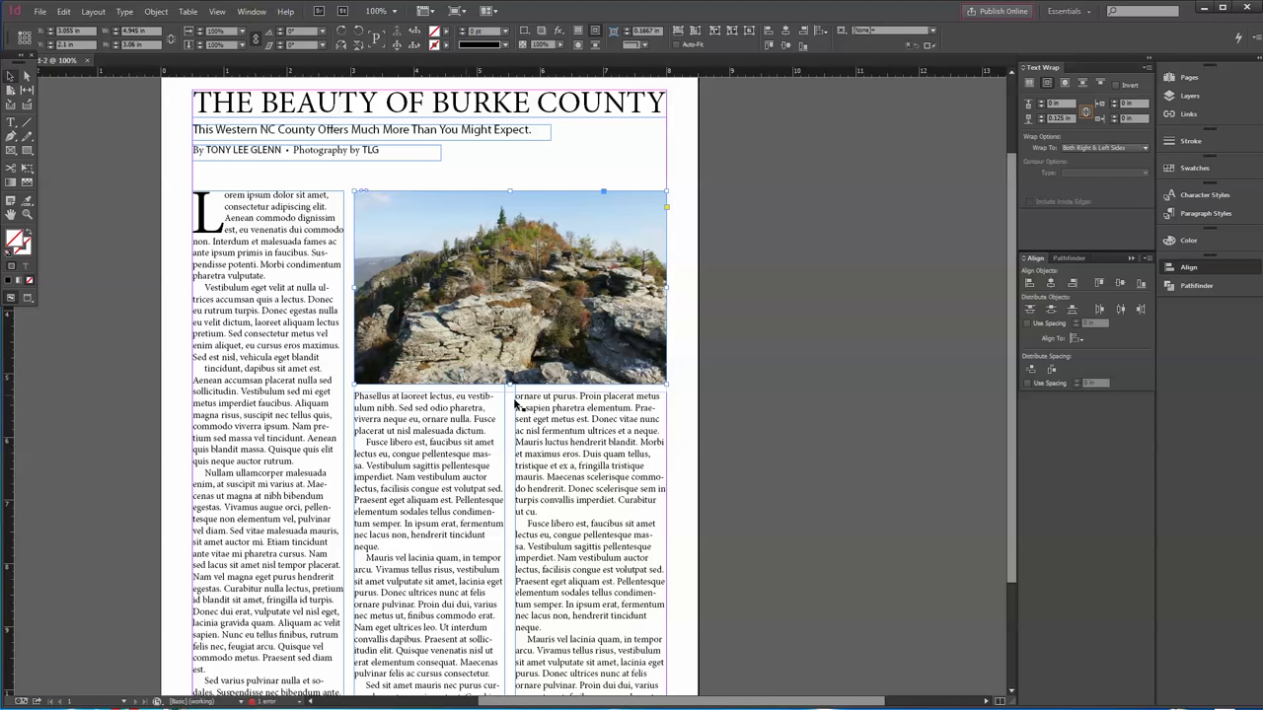
left_click(854, 331)
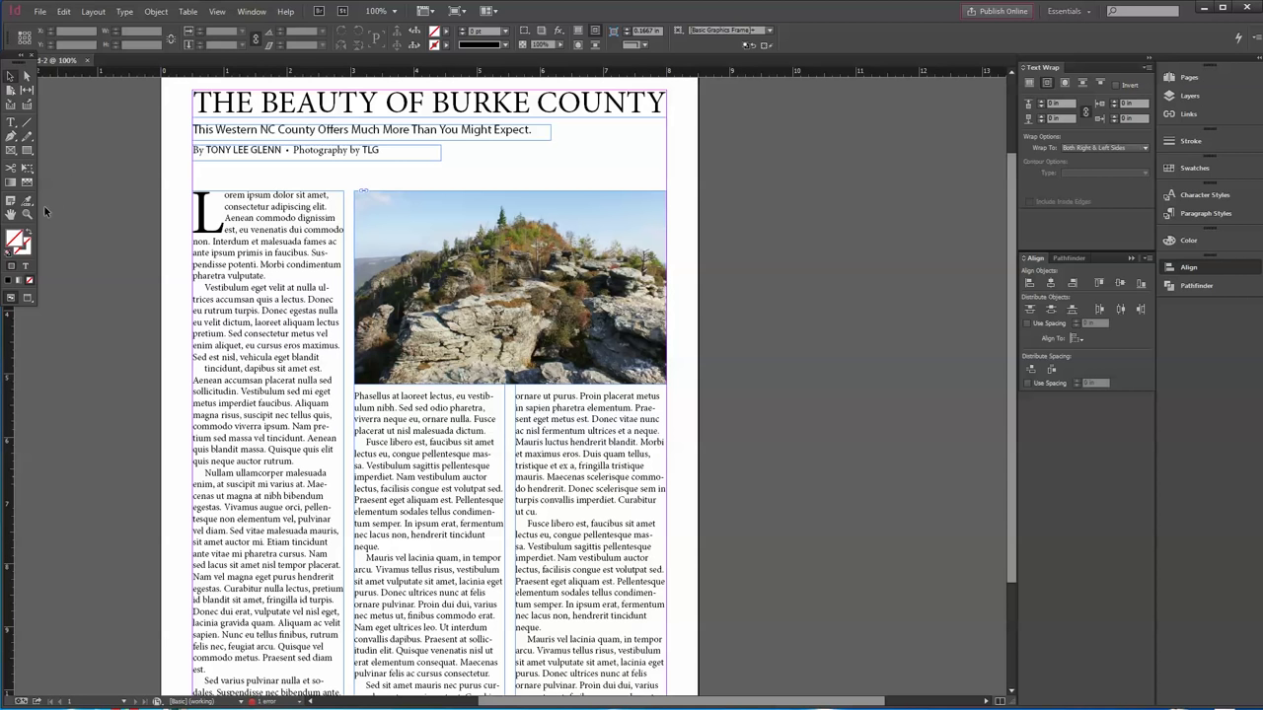
Draw an empty picture frame across the first two columns with 0.0625 in text wrap, then bring up Place (Ctrl+D)
key("f")
left_click_drag(301, 392, 422, 600)
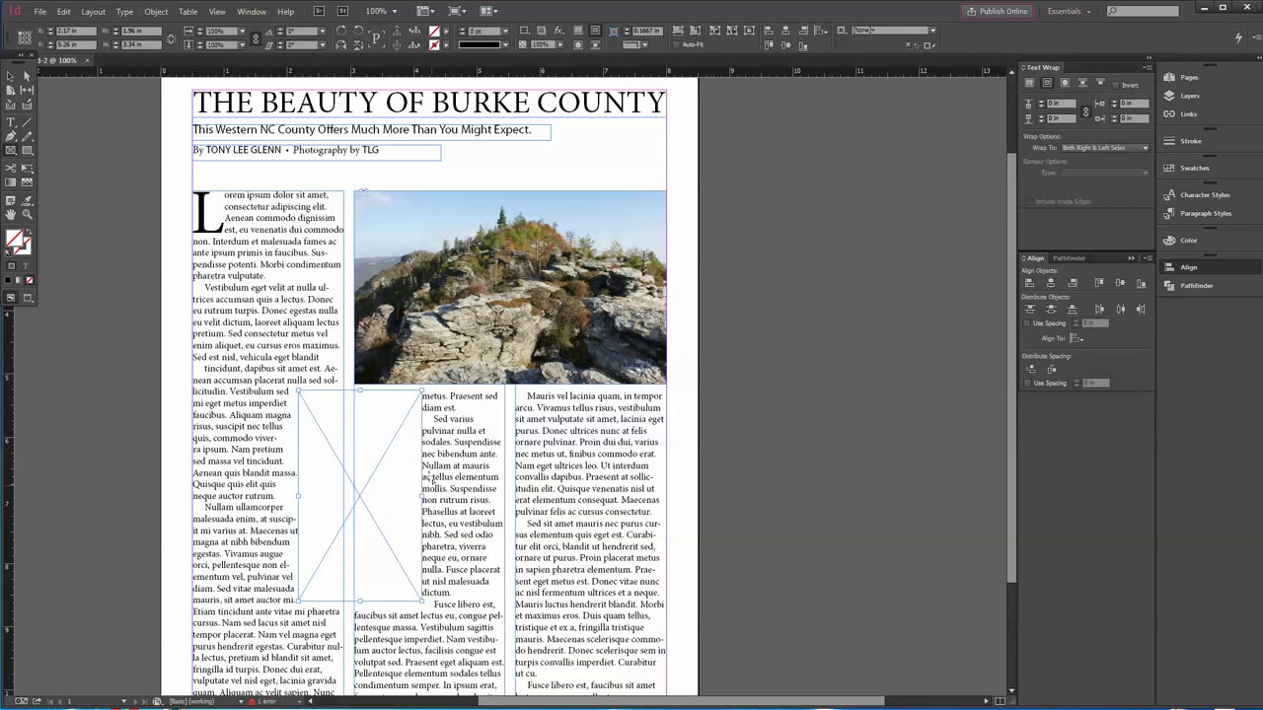
left_click(1042, 102)
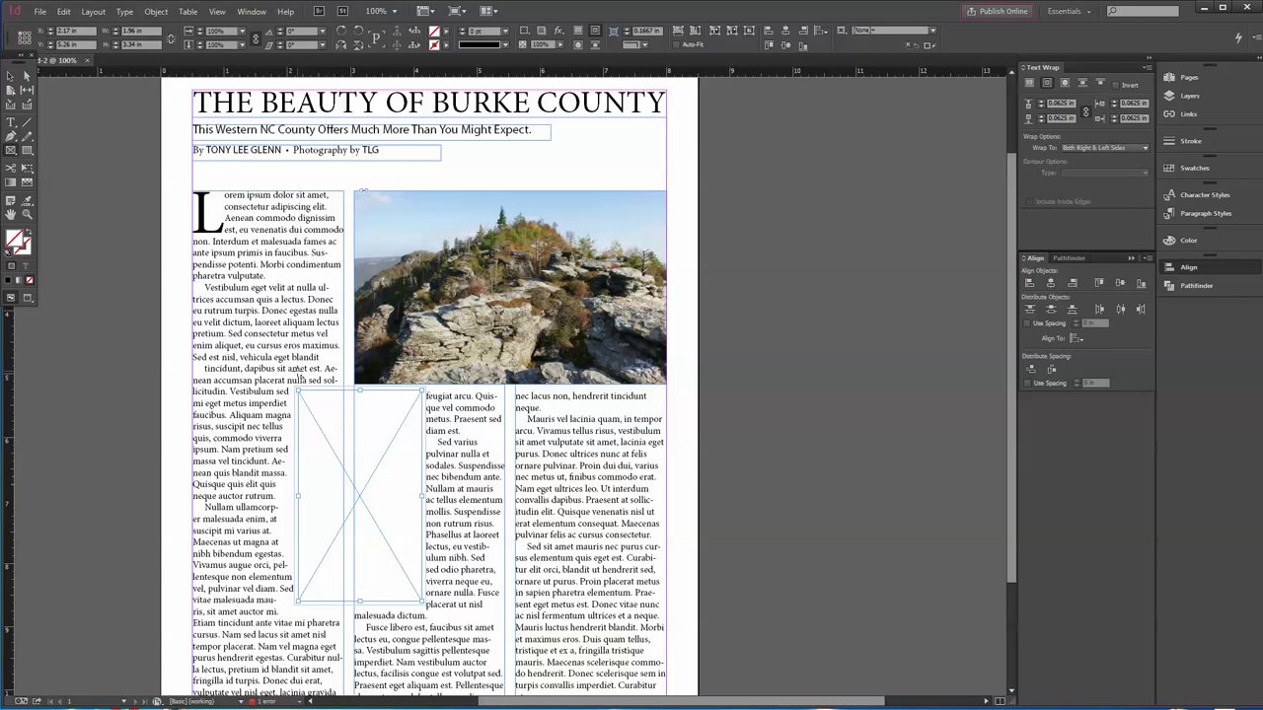
key("ctrl+d")
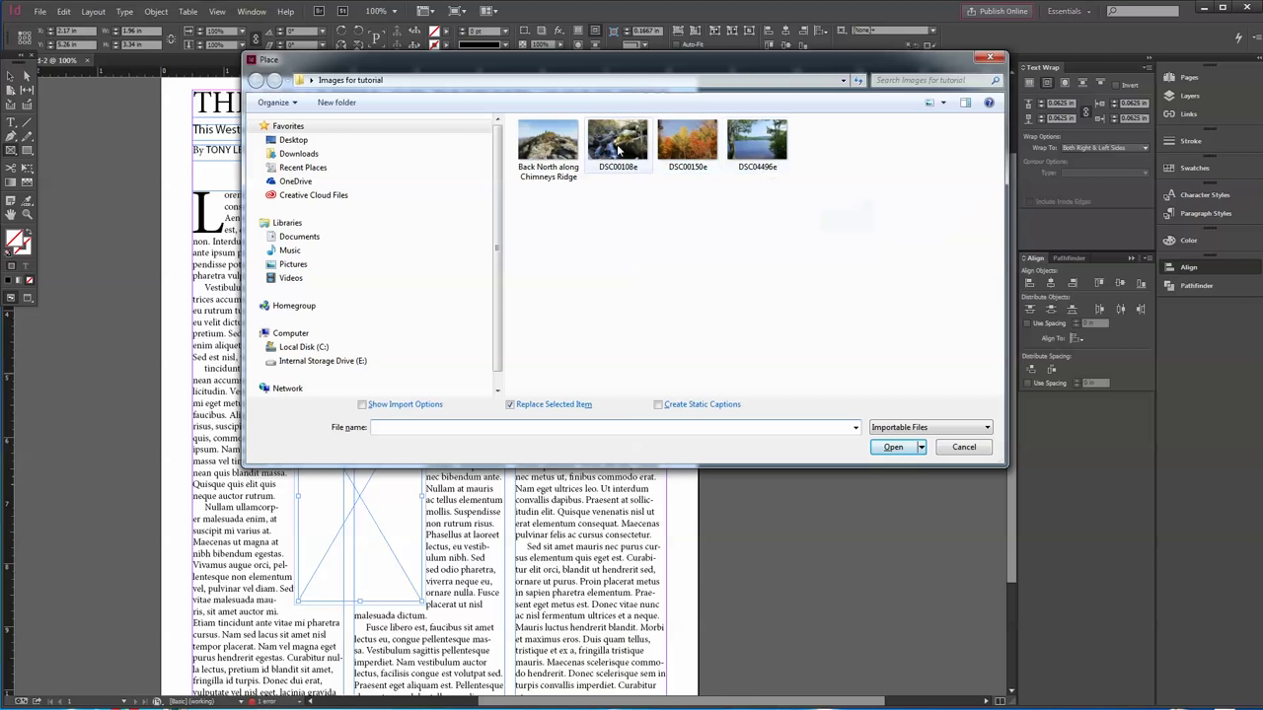
Place DSC00150e in the new frame, set it to Fill Frame Proportionally, and select the image content
left_click(688, 139)
left_click(893, 447)
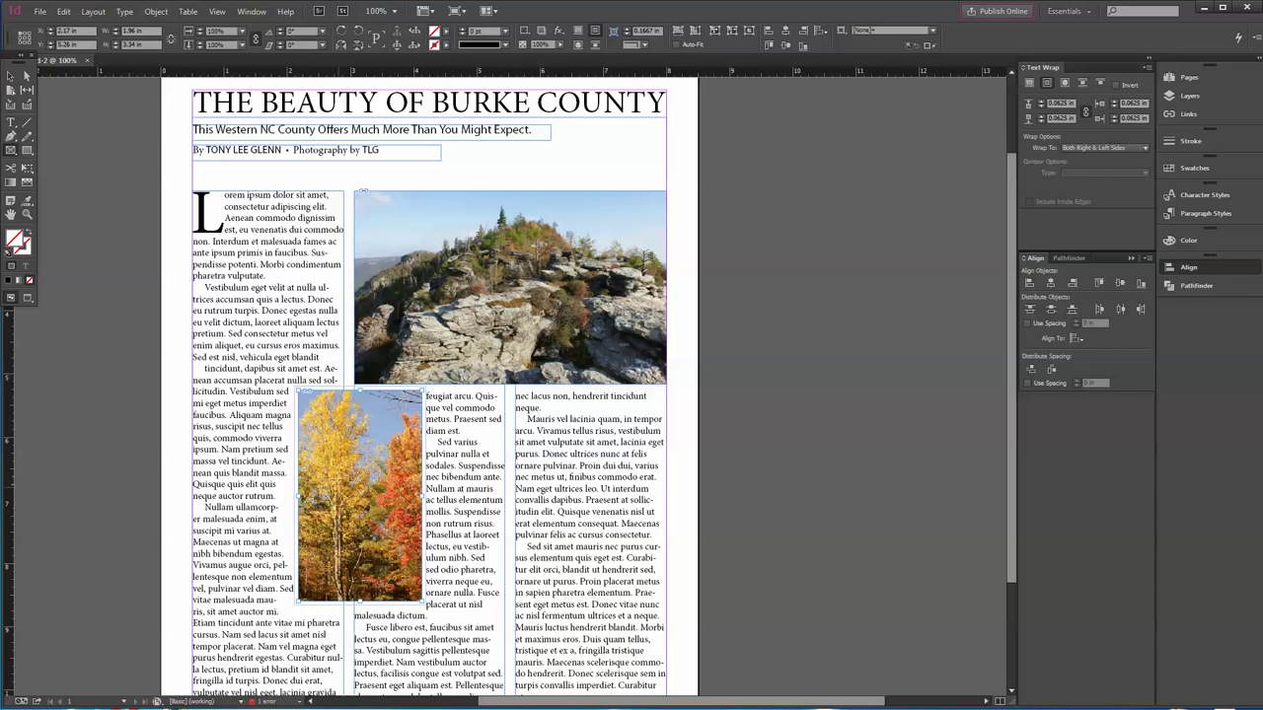
right_click(365, 474)
mouse_move(387, 255)
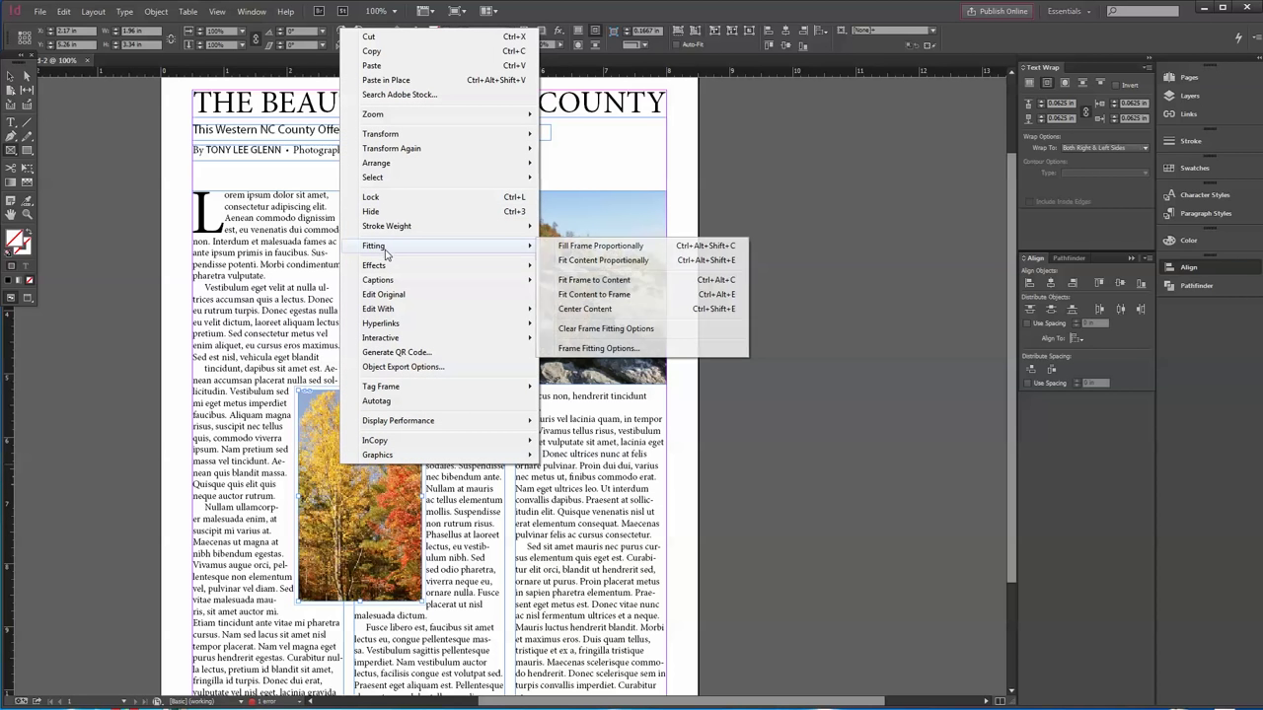
left_click(614, 266)
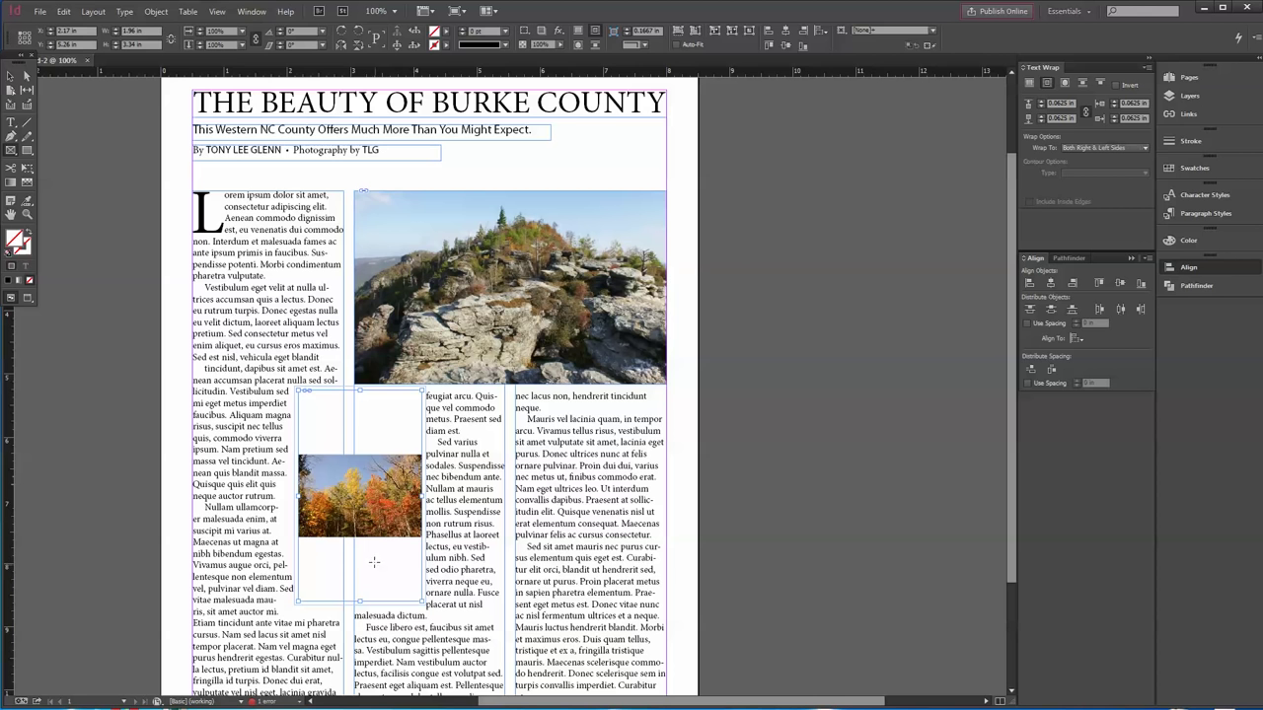
right_click(385, 500)
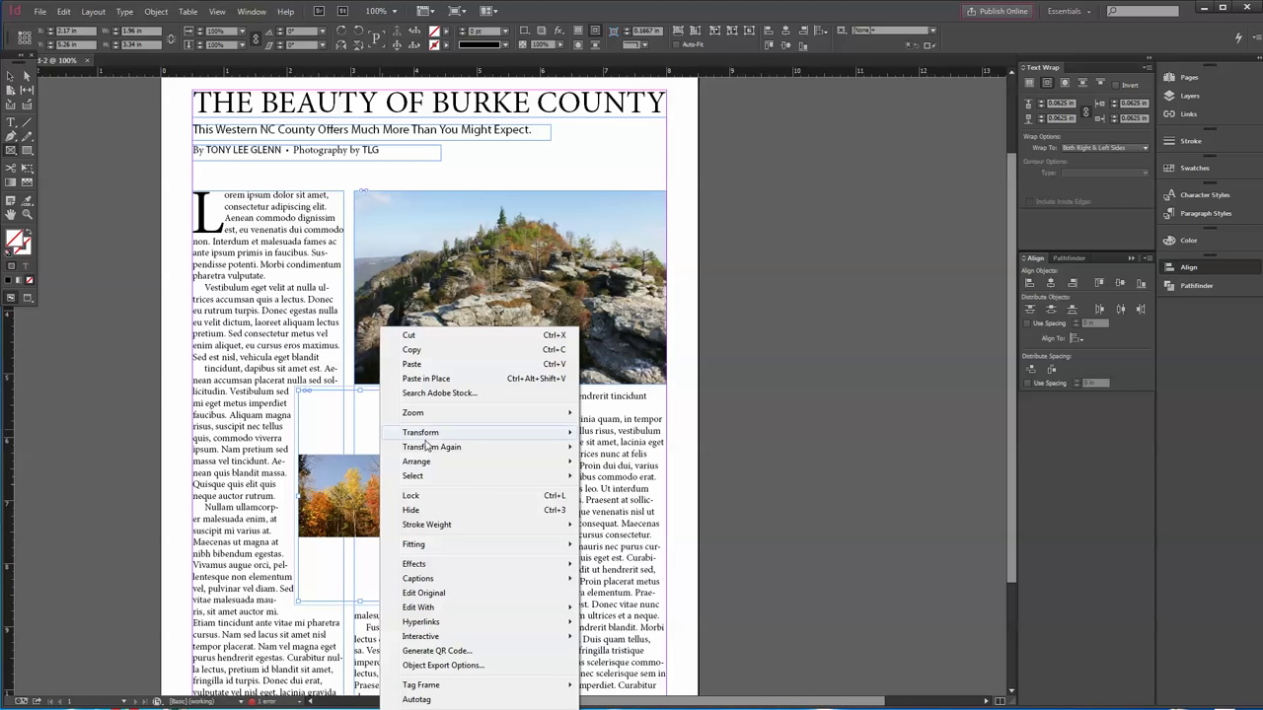
mouse_move(452, 547)
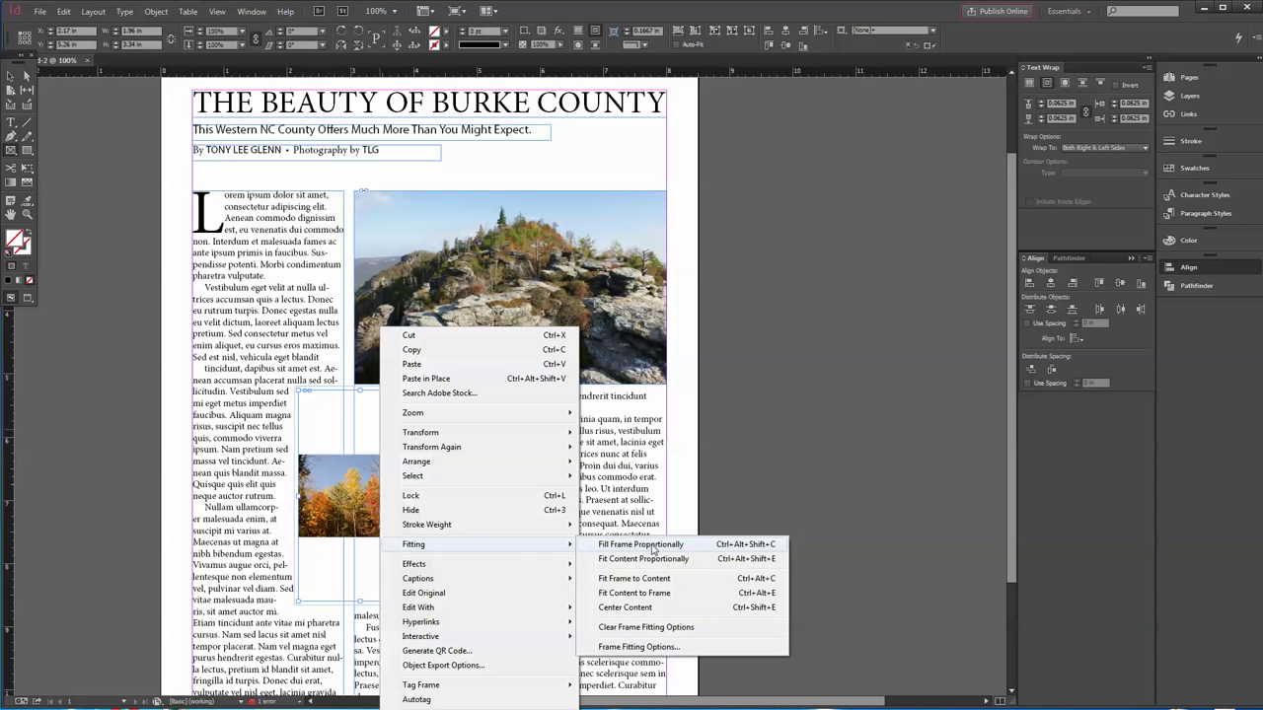
left_click(649, 551)
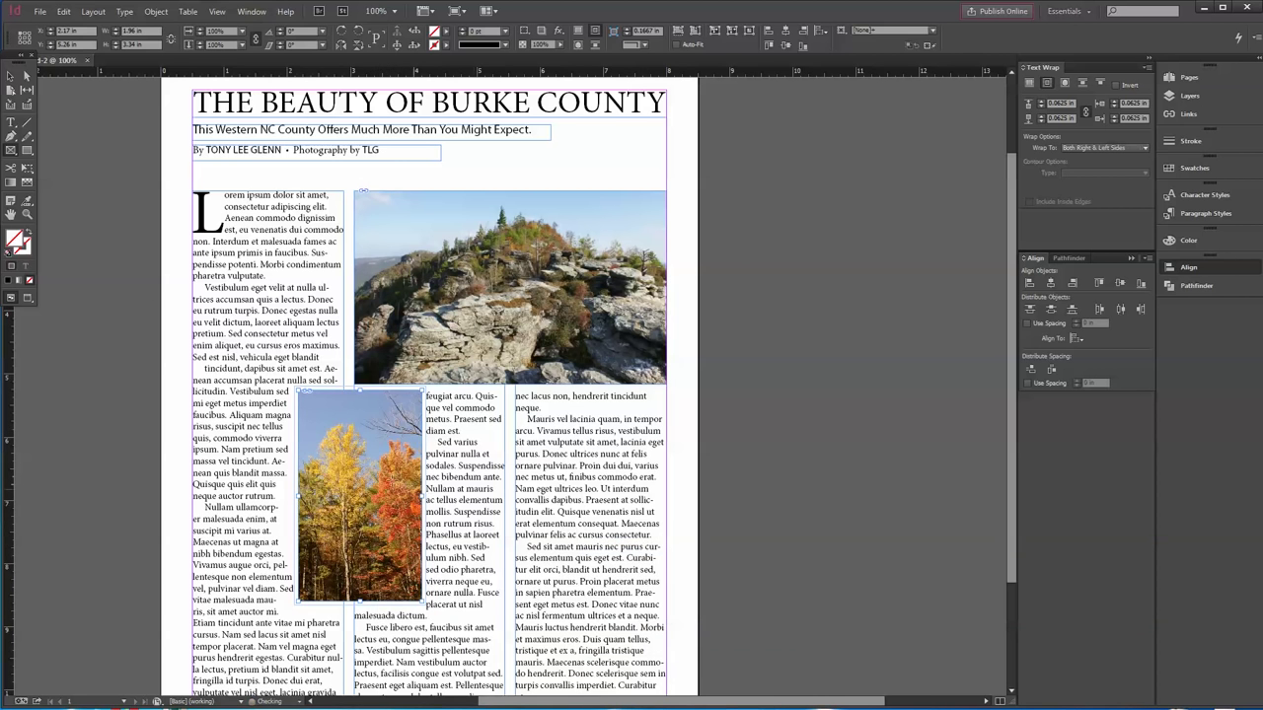
left_click(27, 76)
left_click(378, 546)
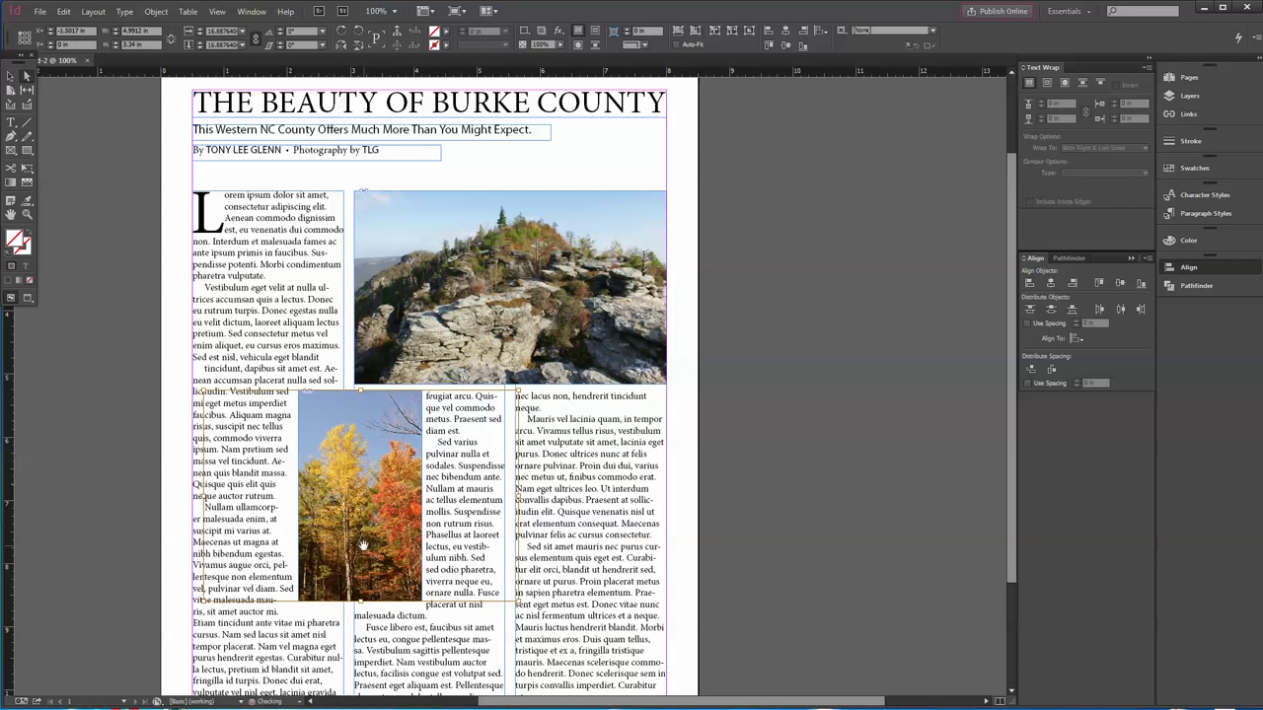
Shift the autumn image left to show more orange trees, then switch to Preview screen mode
key("shift+Right")
key("shift+Right")
key("shift+Right")
key("shift+Right")
key("shift+Right")
key("shift+Right")
key("shift+Right")
key("shift+Right")
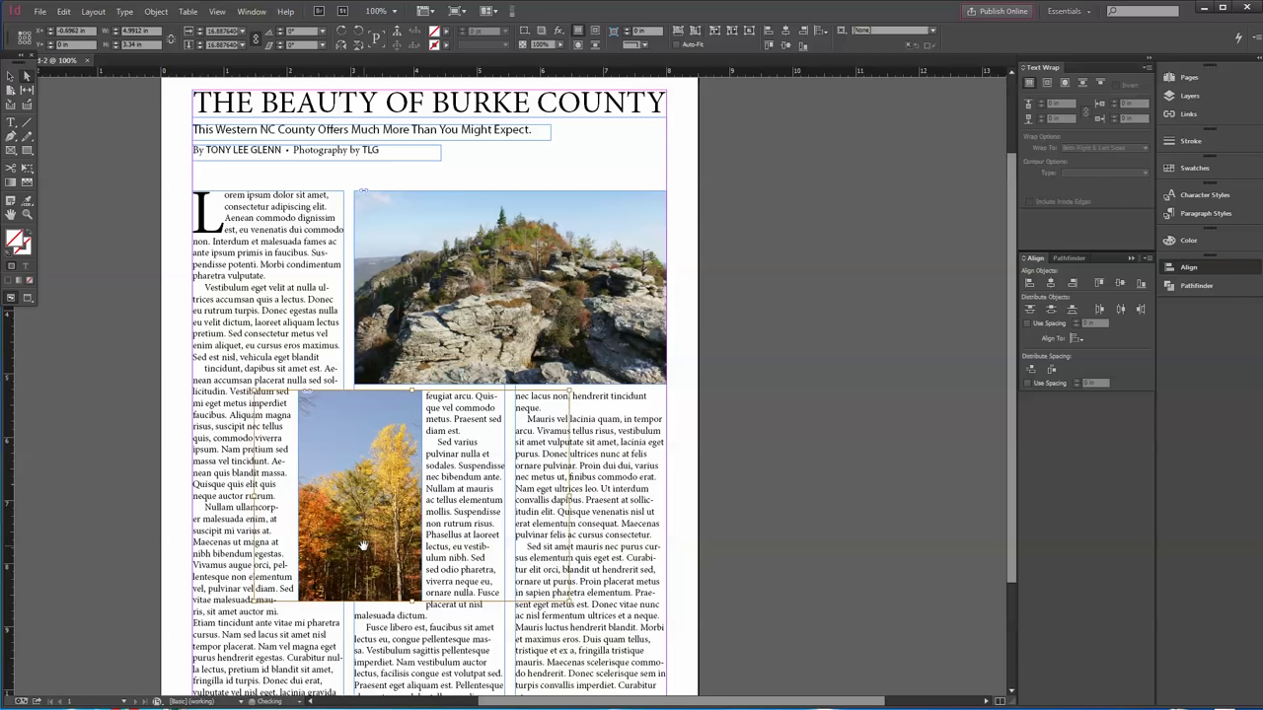
key("shift+Left")
key("shift+Left")
key("shift+Left")
key("shift+Left")
key("shift+Left")
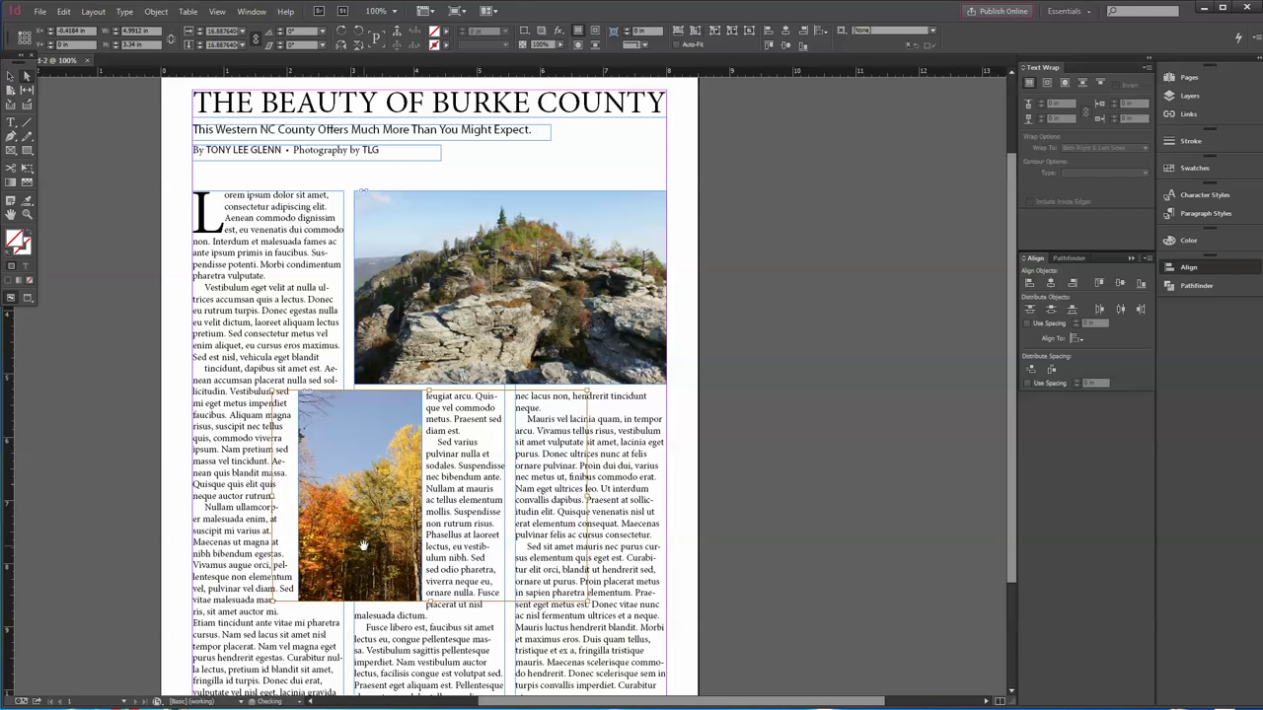
key("shift+Left")
key("shift+Left")
key("shift+Left")
key("shift+Left")
key("shift+Left")
key("shift+Left")
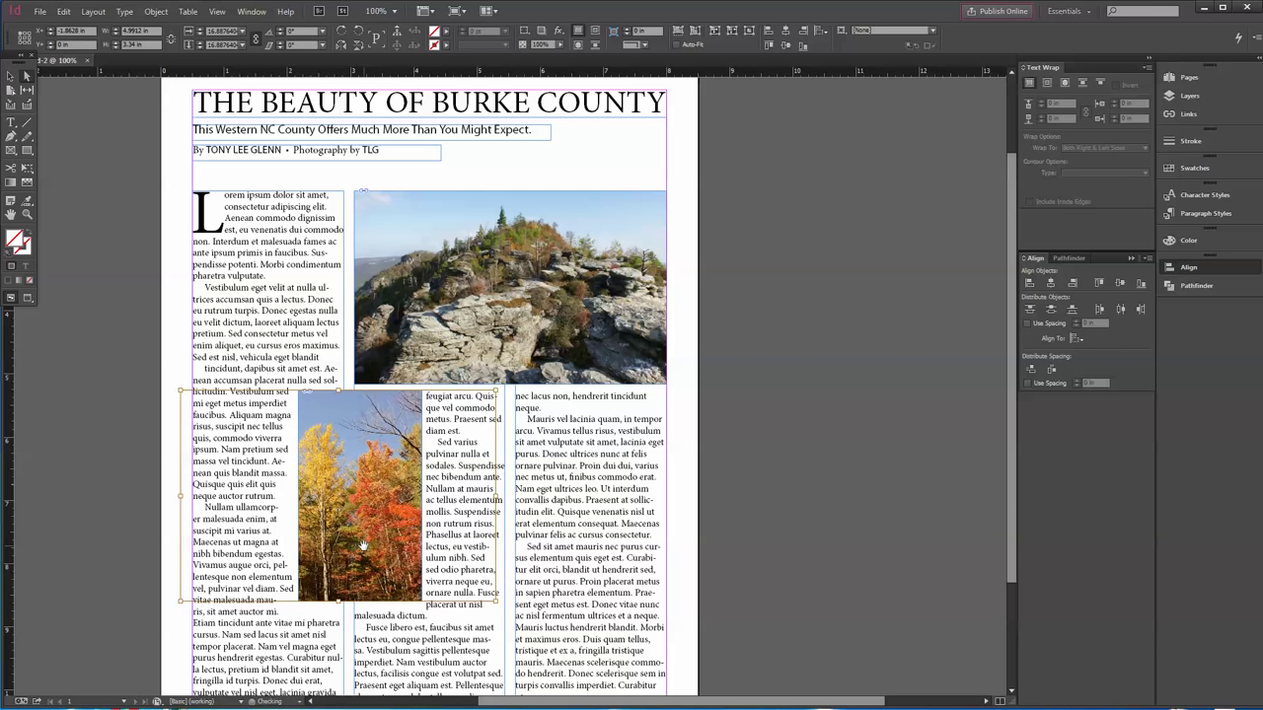
key("Right")
key("Right")
key("Right")
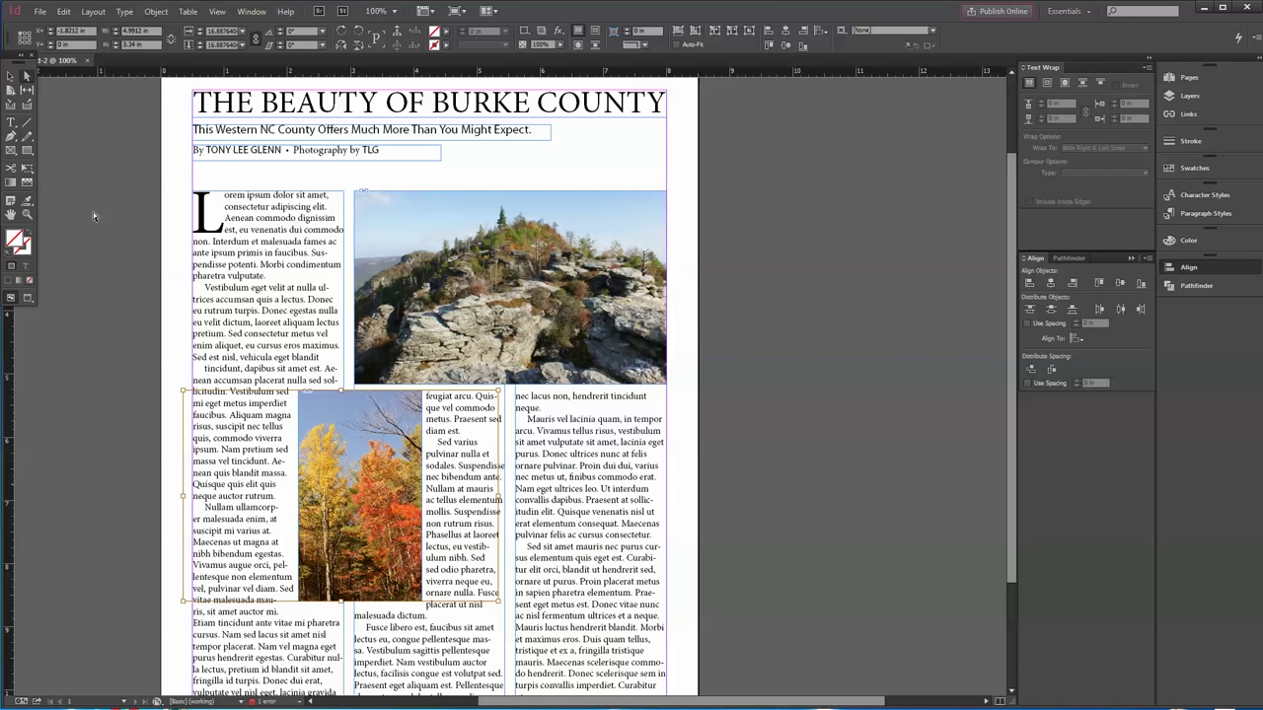
left_click(776, 382)
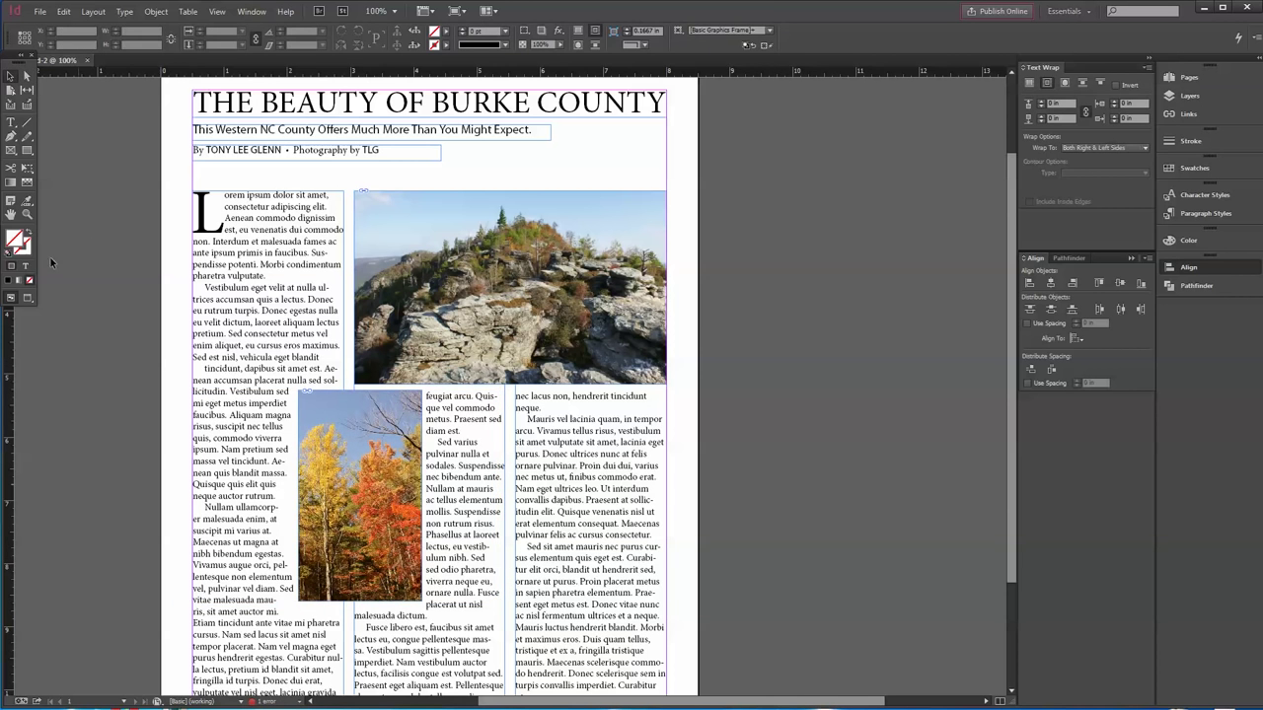
left_click(29, 297)
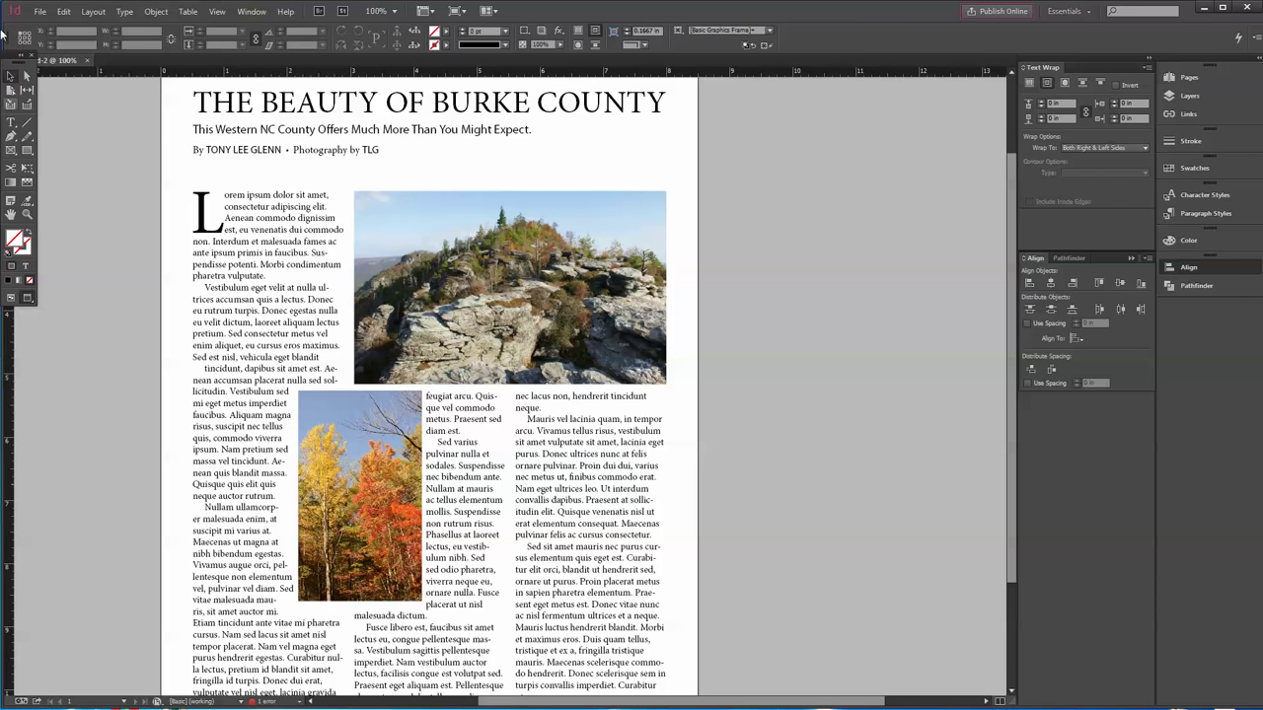
With the Type tool, delete 'malesuada dictum.' and keep the period after 'placerat ut nisl'
key("t")
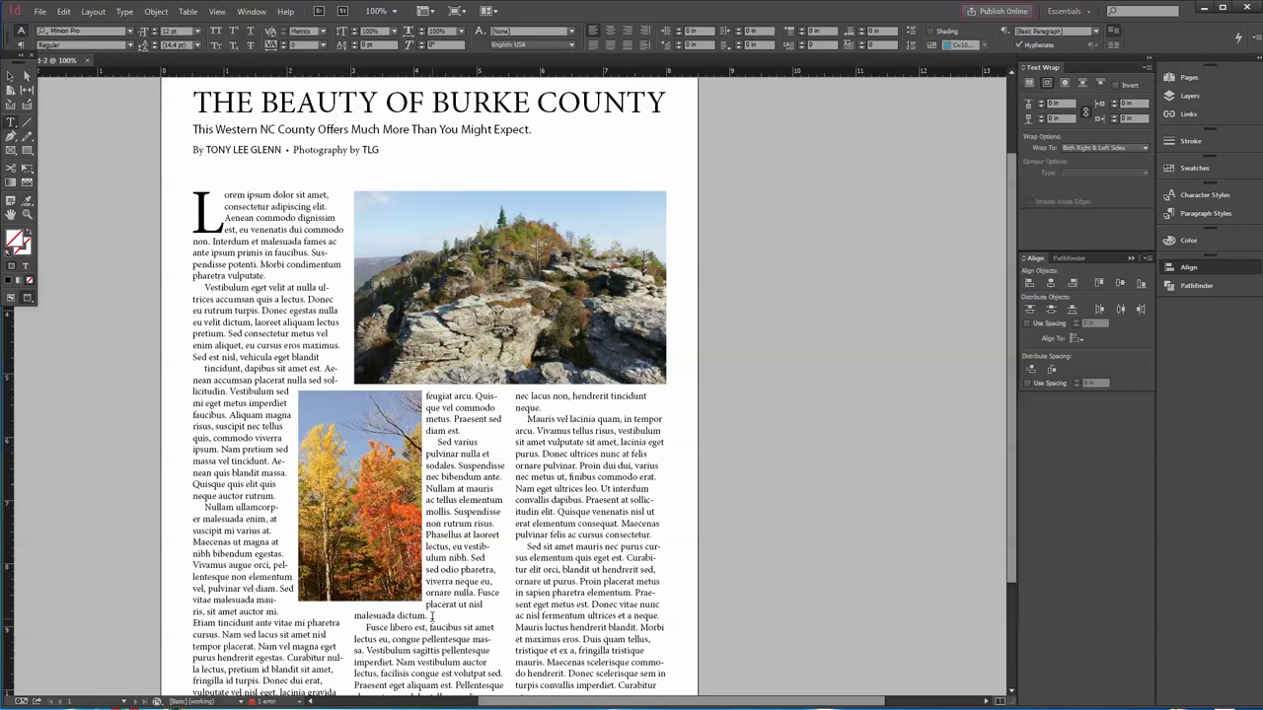
left_click_drag(431, 617, 359, 612)
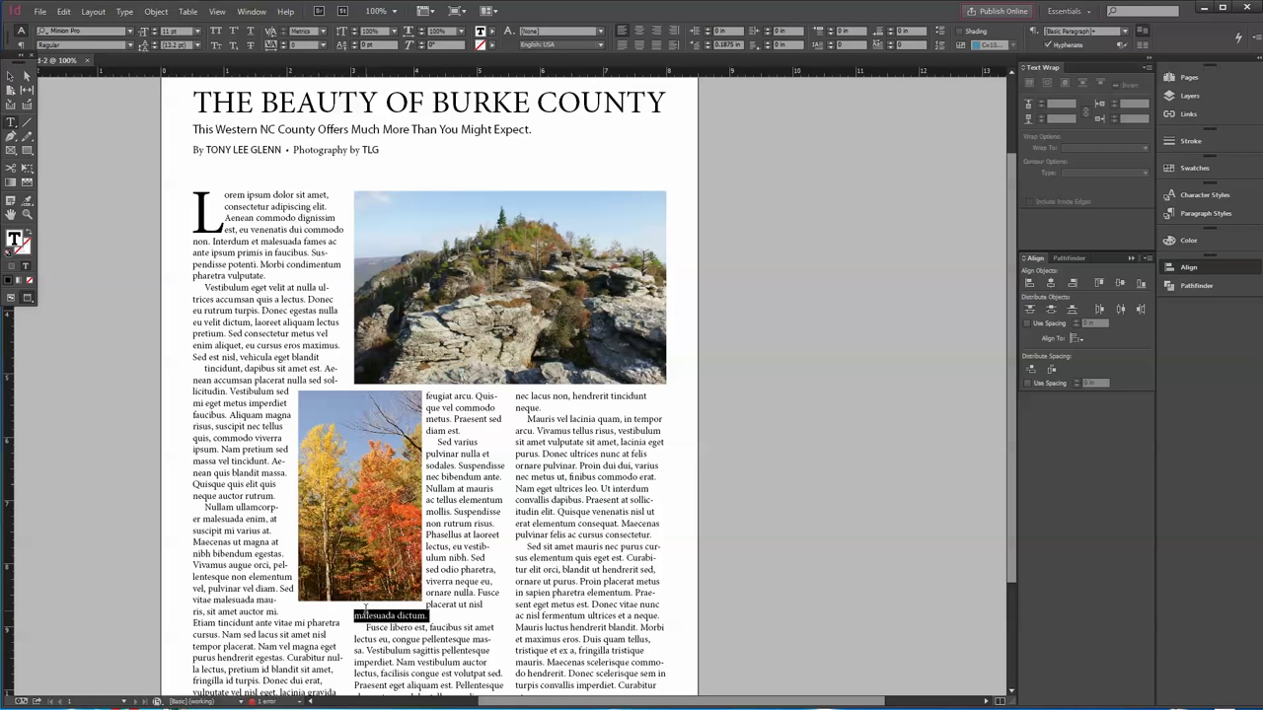
key("BackSpace")
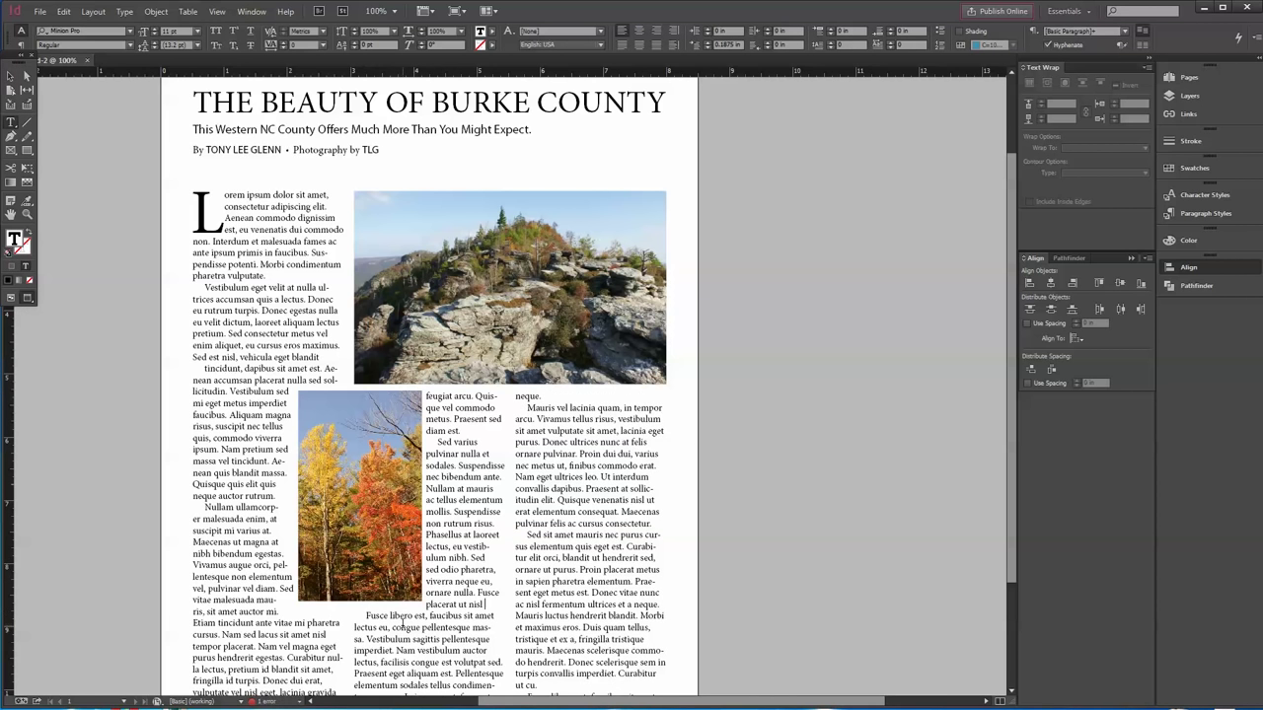
key("BackSpace")
key("BackSpace")
key("ctrl+z")
key("Escape")
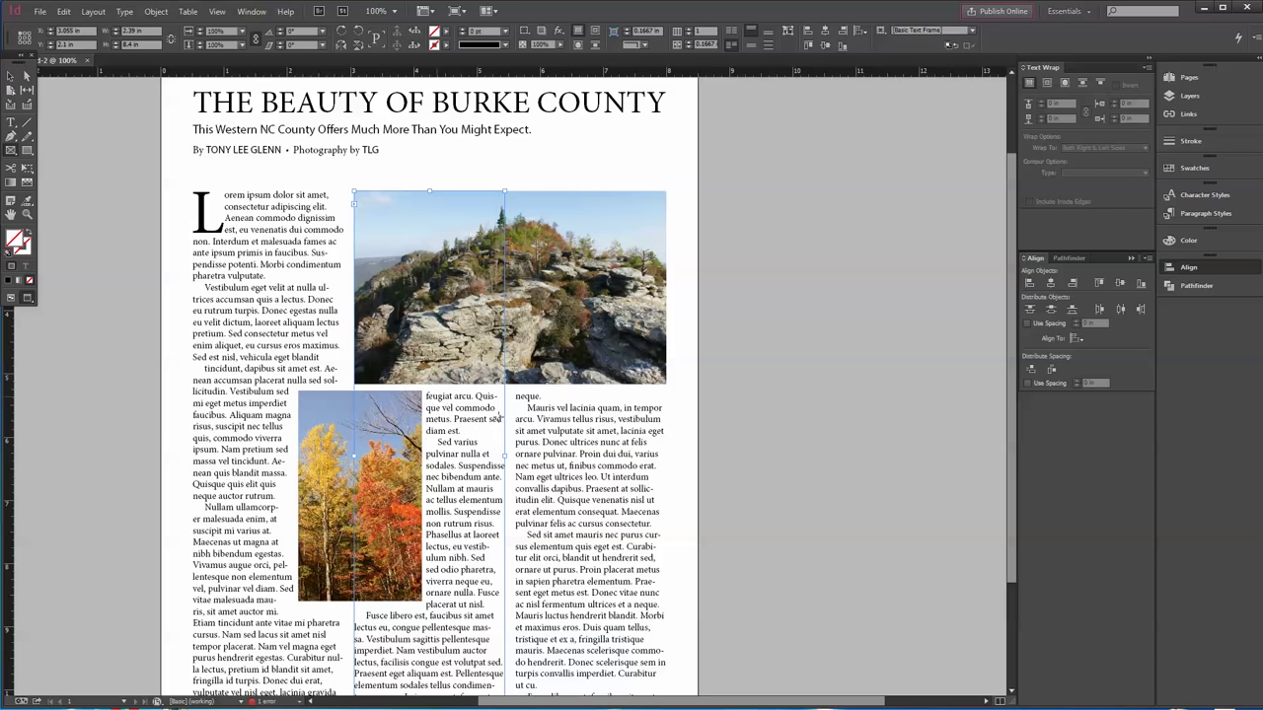
Draw a picture frame in the middle column below the top photo with a 0.0625 in text-wrap offset
left_click(870, 424)
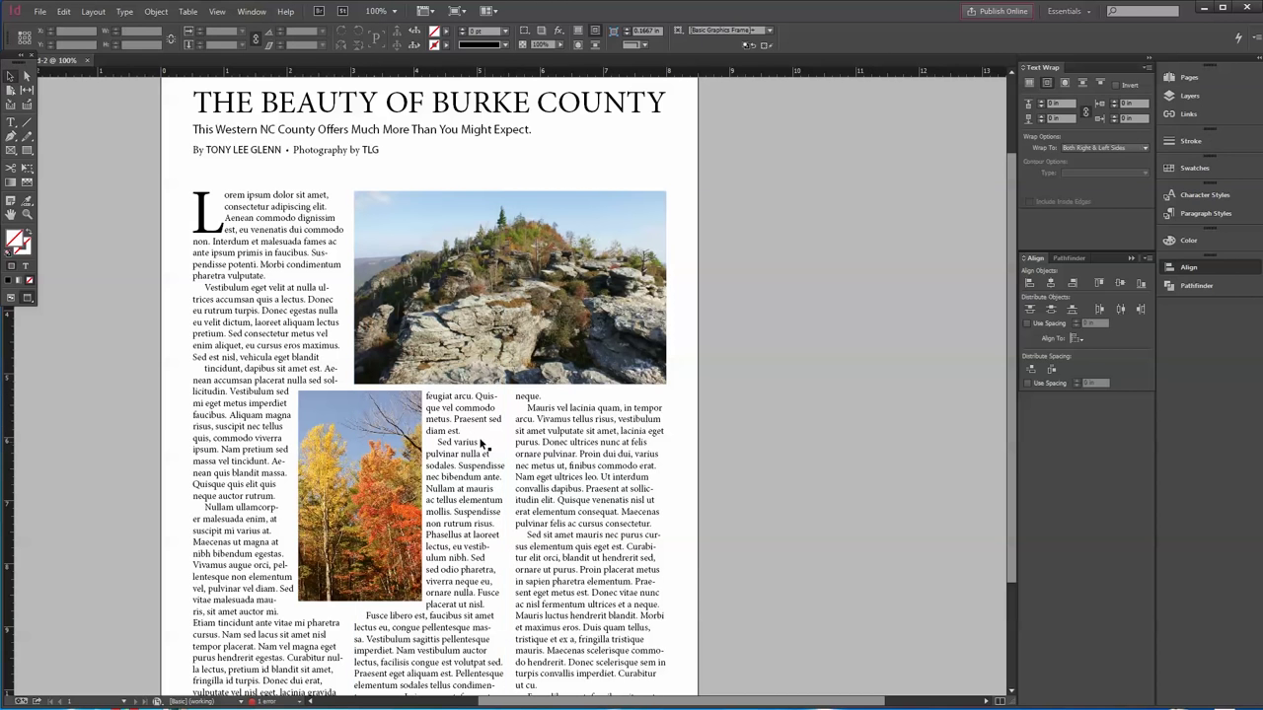
left_click(12, 149)
left_click_drag(427, 390, 511, 540)
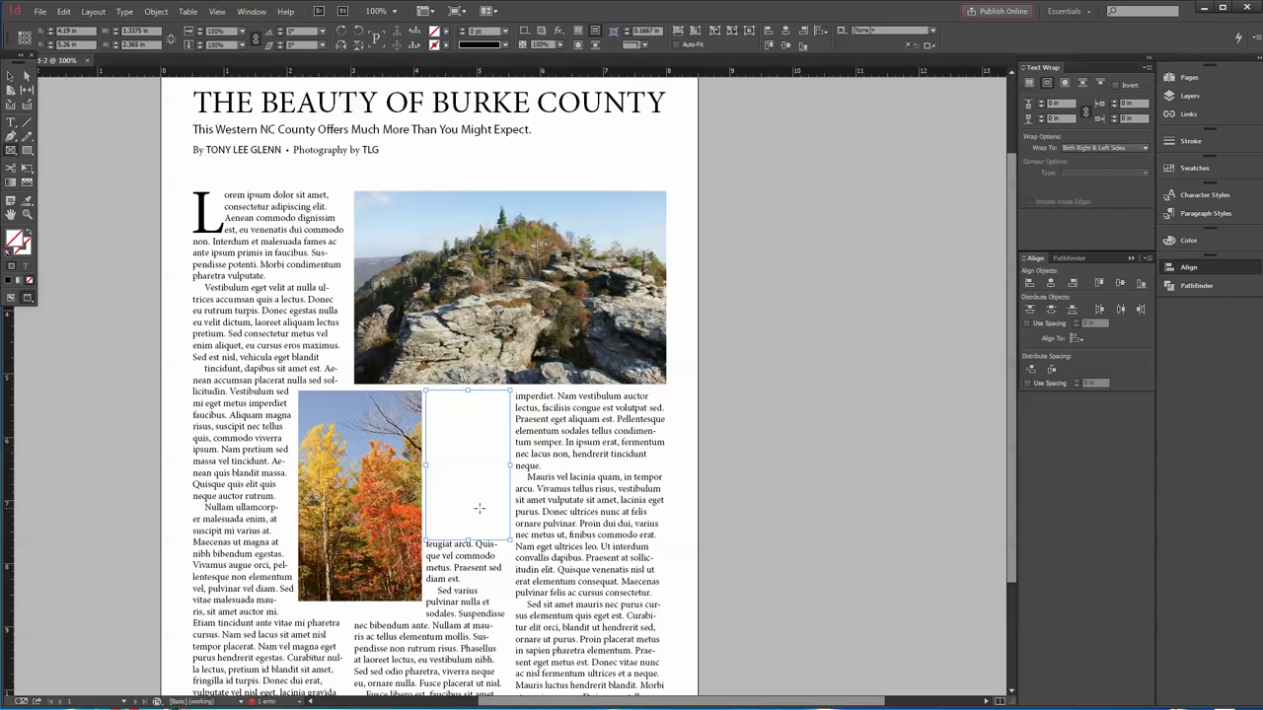
left_click(1085, 111)
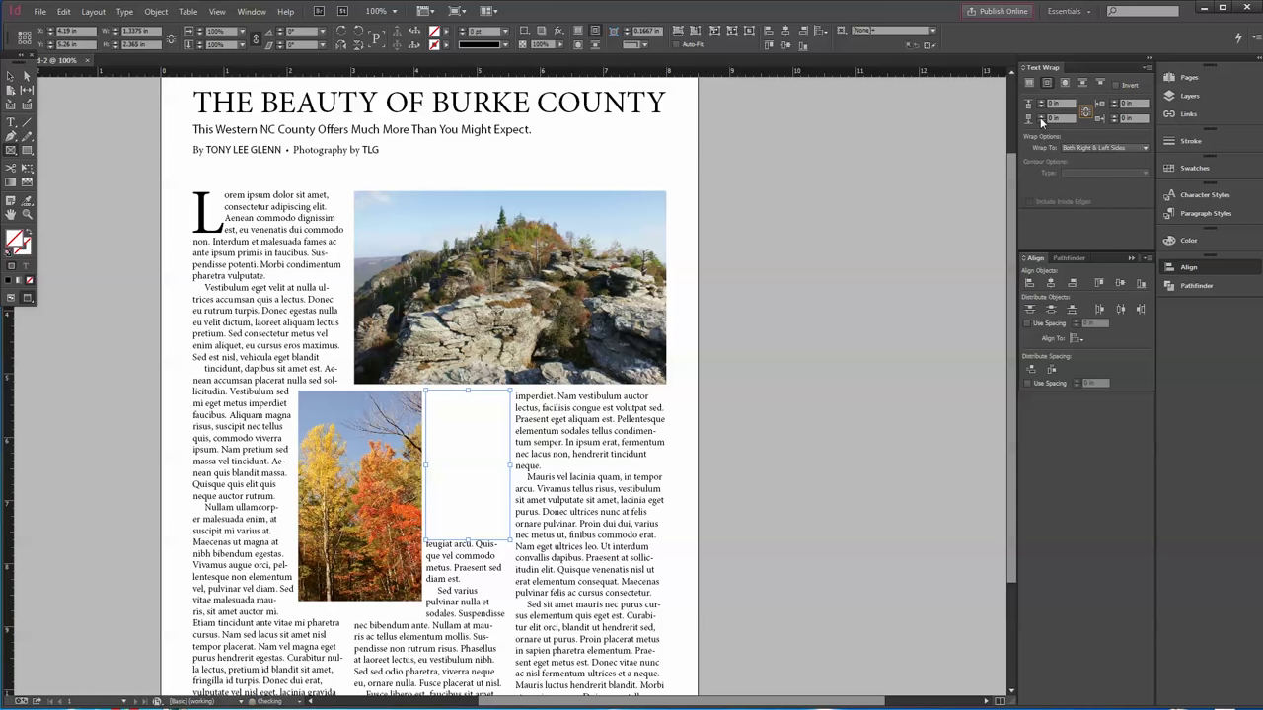
left_click(1041, 118)
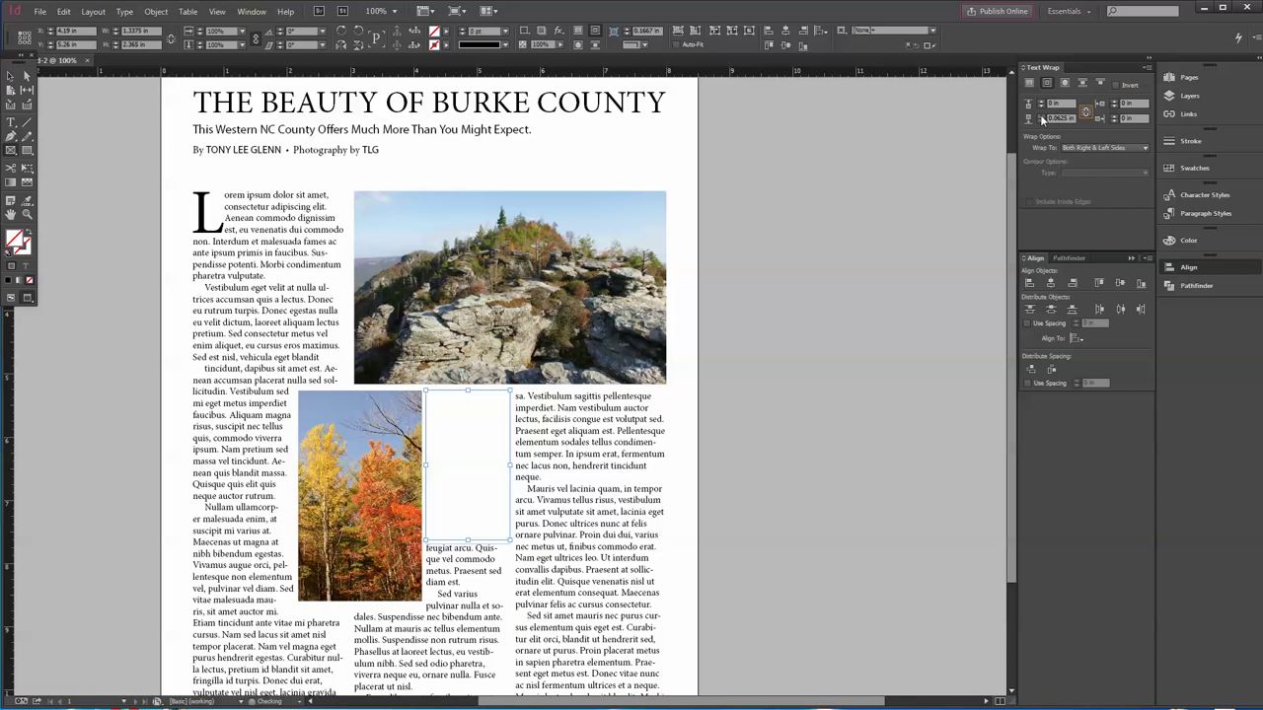
left_click(12, 76)
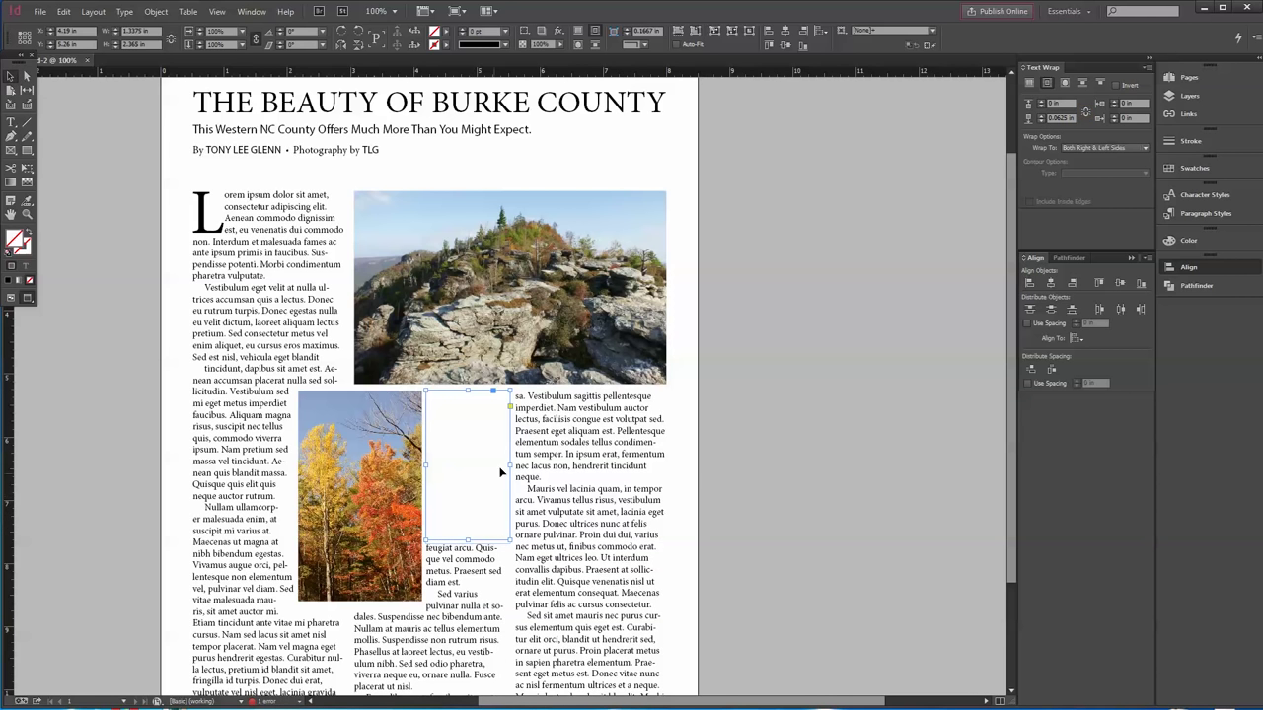
Place the waterfall image DSC00108e in the frame using Fill Frame Proportionally
key("ctrl+d")
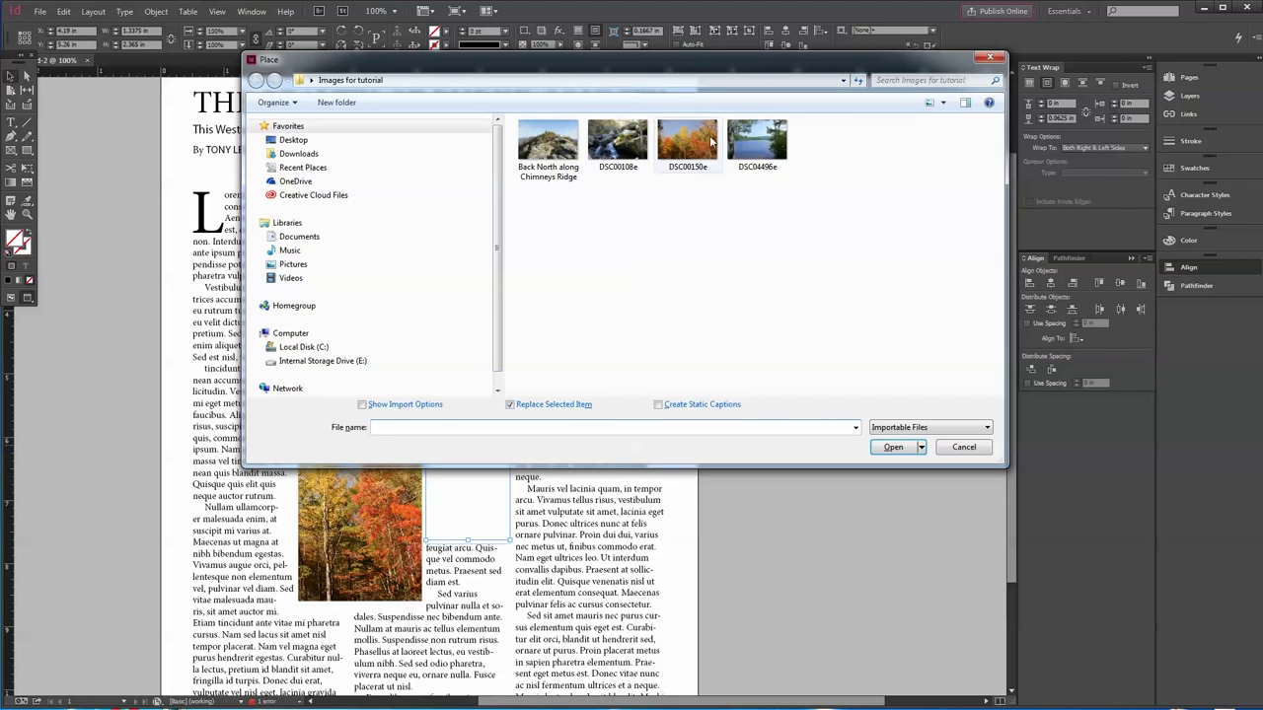
left_click(619, 146)
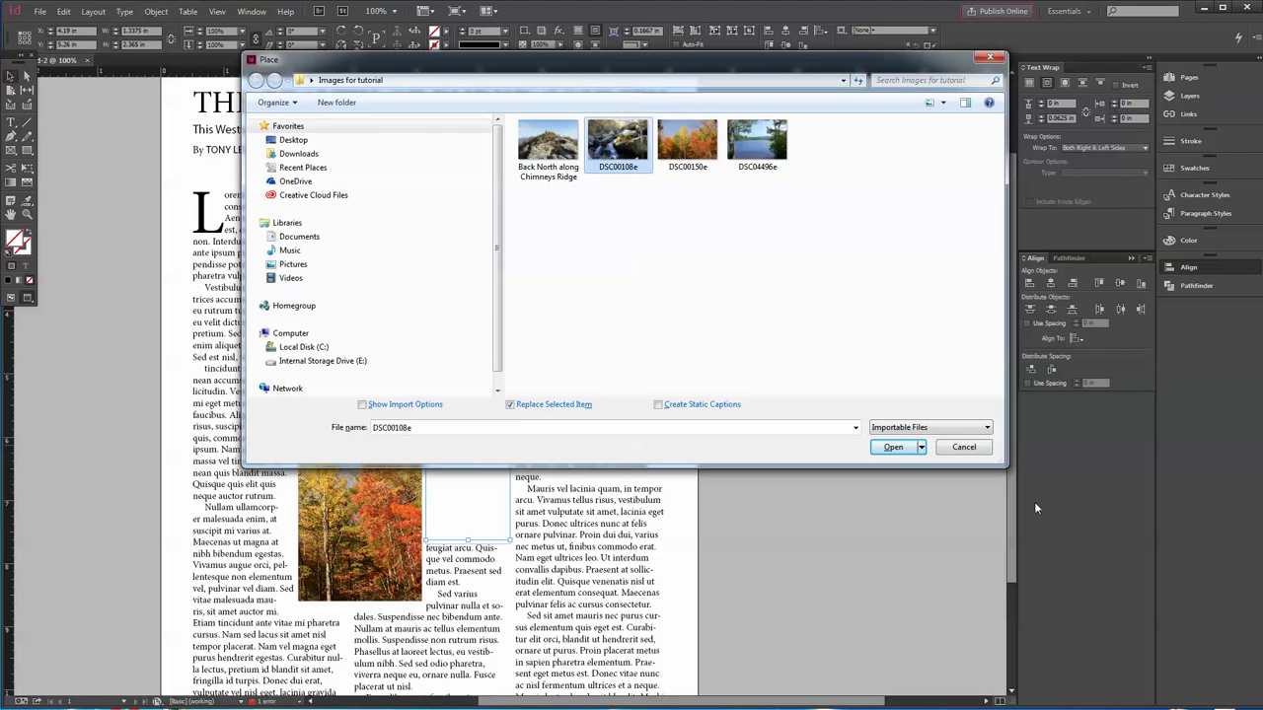
left_click(893, 448)
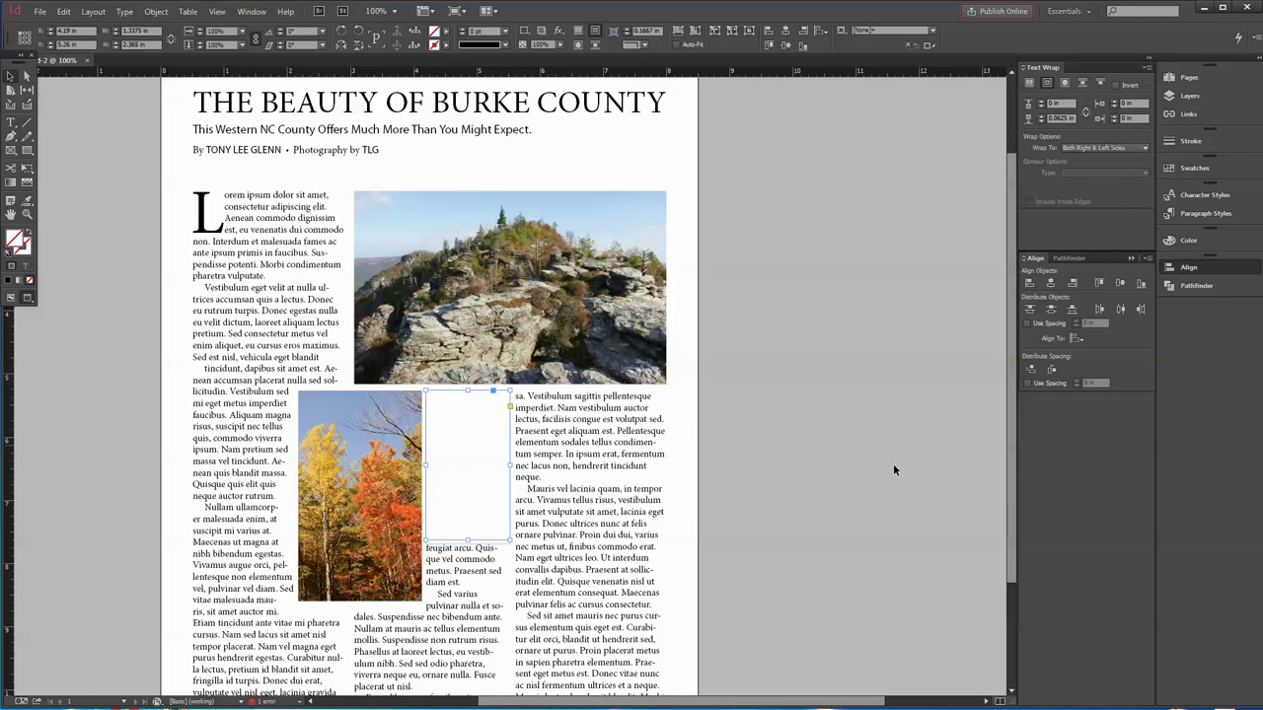
right_click(466, 452)
mouse_move(528, 233)
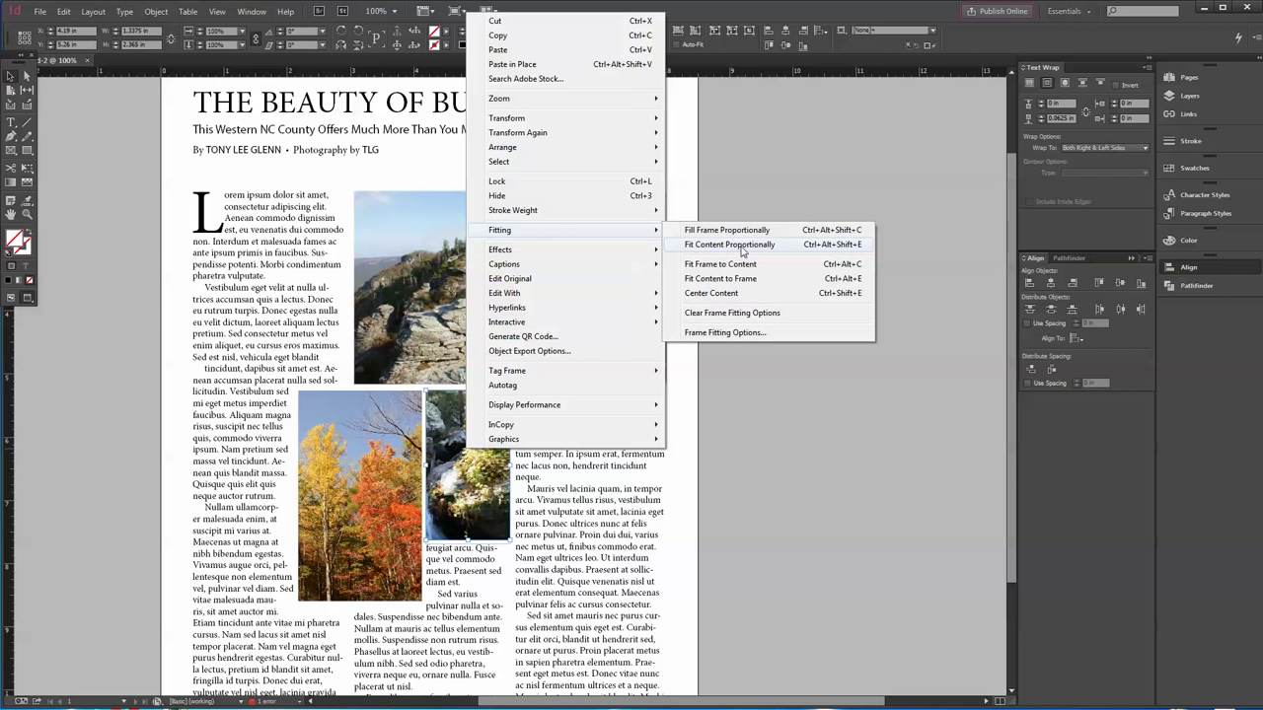
left_click(747, 231)
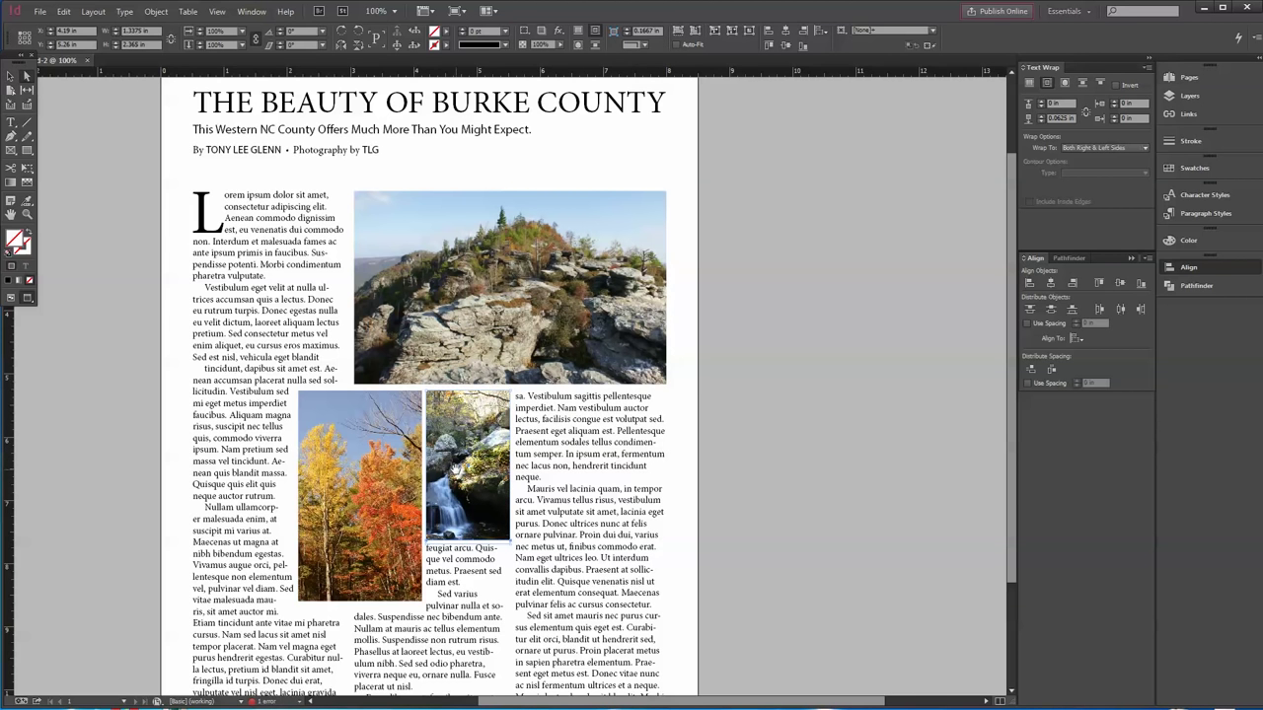
Slide the waterfall image slightly right inside its frame
left_click(456, 470)
key("Right")
key("Right")
key("Right")
key("Right")
key("Right")
key("Right")
key("Right")
key("Right")
key("Right")
key("Right")
key("Right")
key("Right")
key("Right")
key("Right")
key("Right")
key("Right")
key("Right")
key("Right")
key("Right")
key("Right")
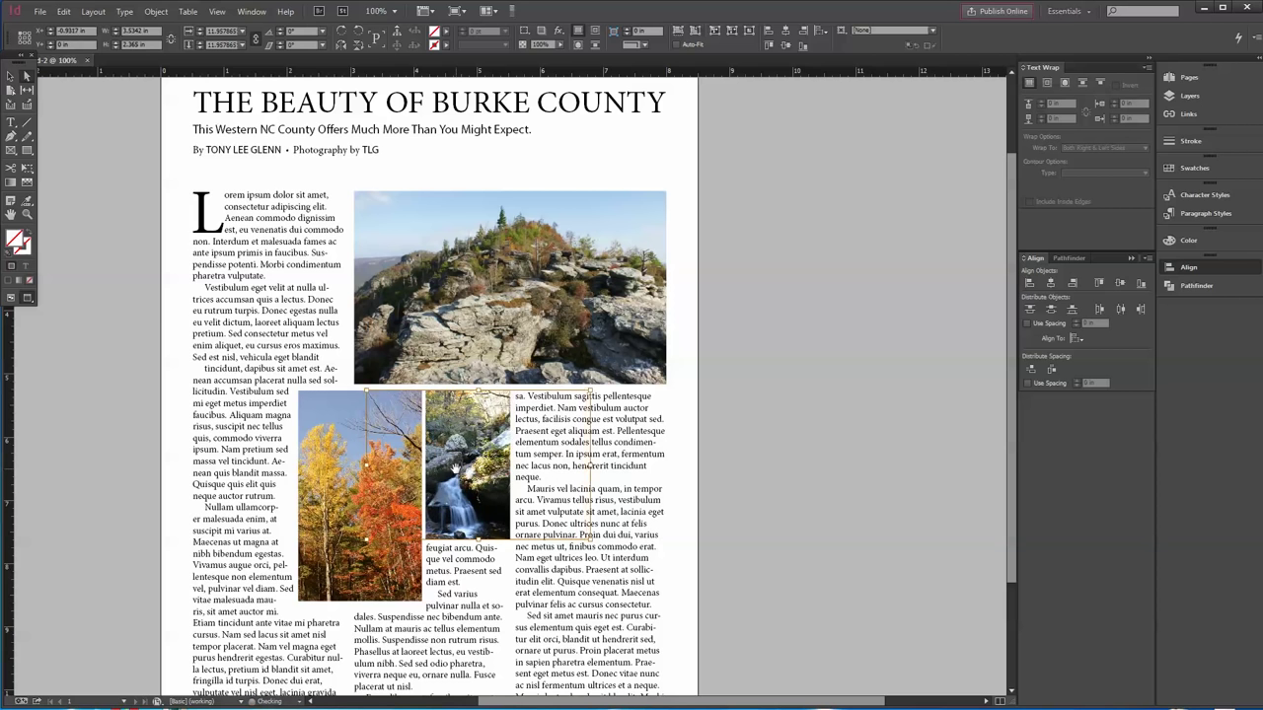
key("Right")
key("Right")
key("Right")
key("Right")
key("Right")
key("Right")
key("Right")
key("Right")
key("Right")
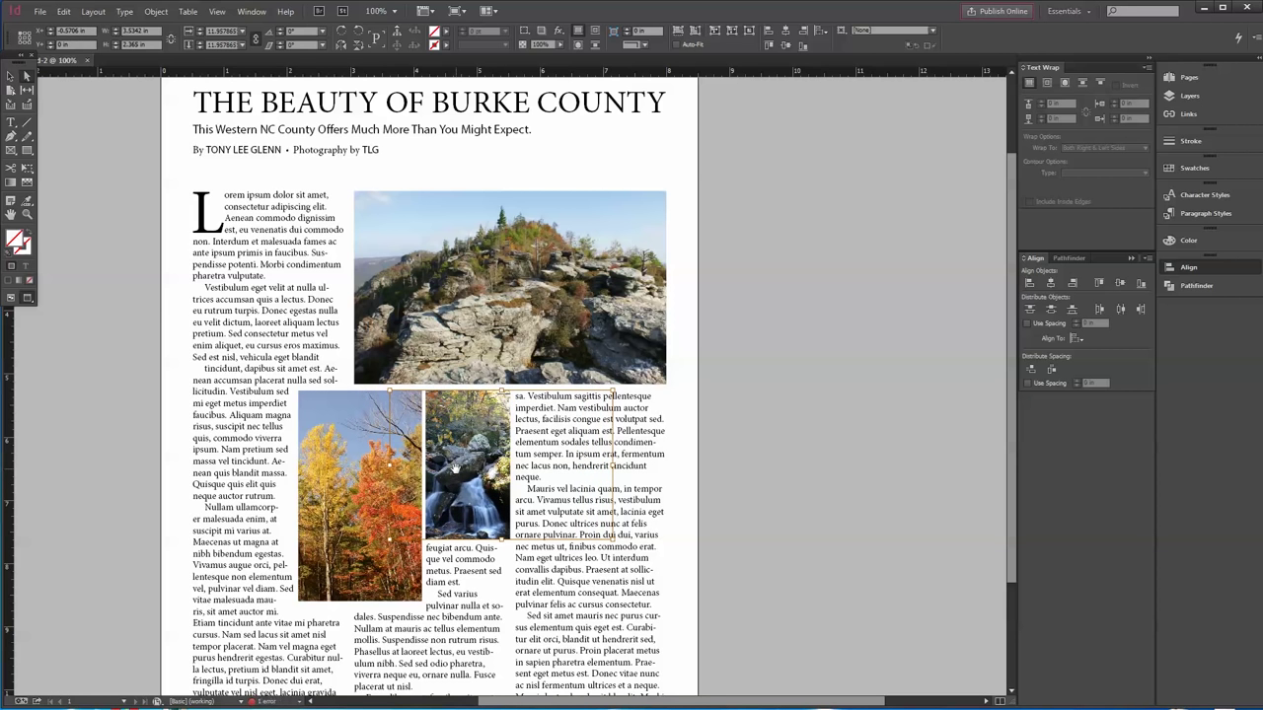
left_click(911, 389)
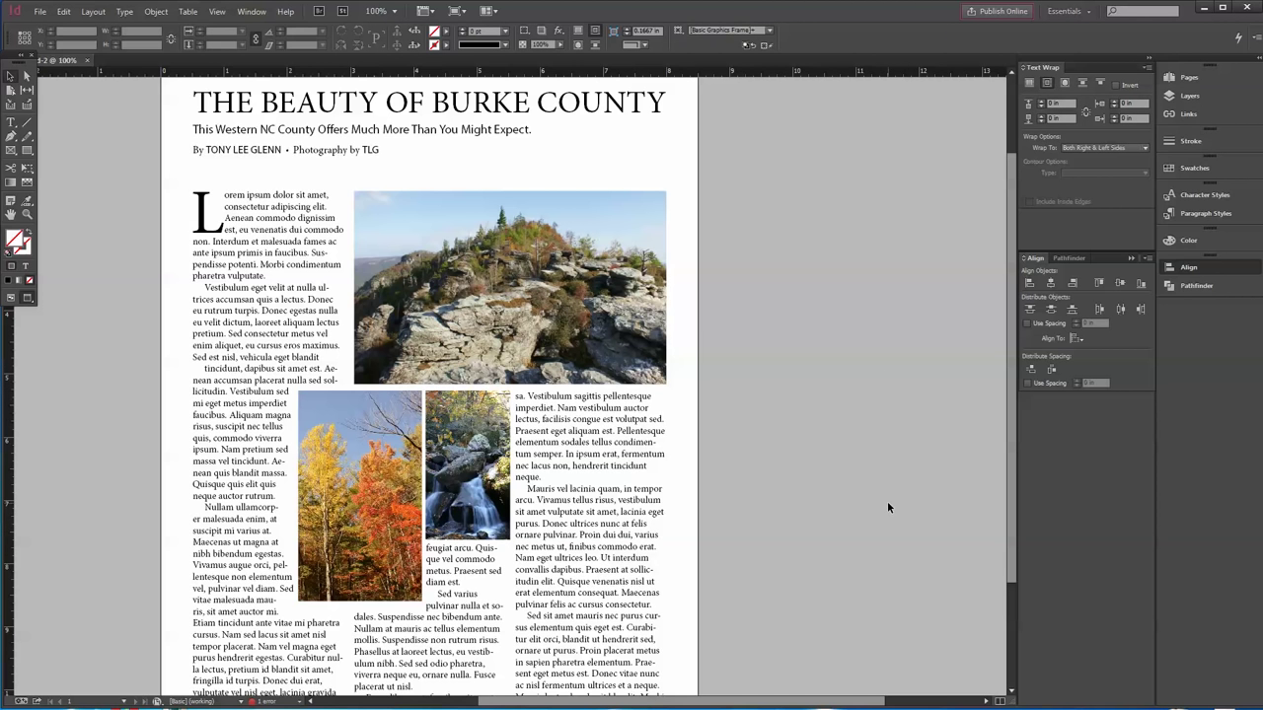
Drag the right text column's top edge down, leaving white space beside the waterfall photo
left_click(579, 412)
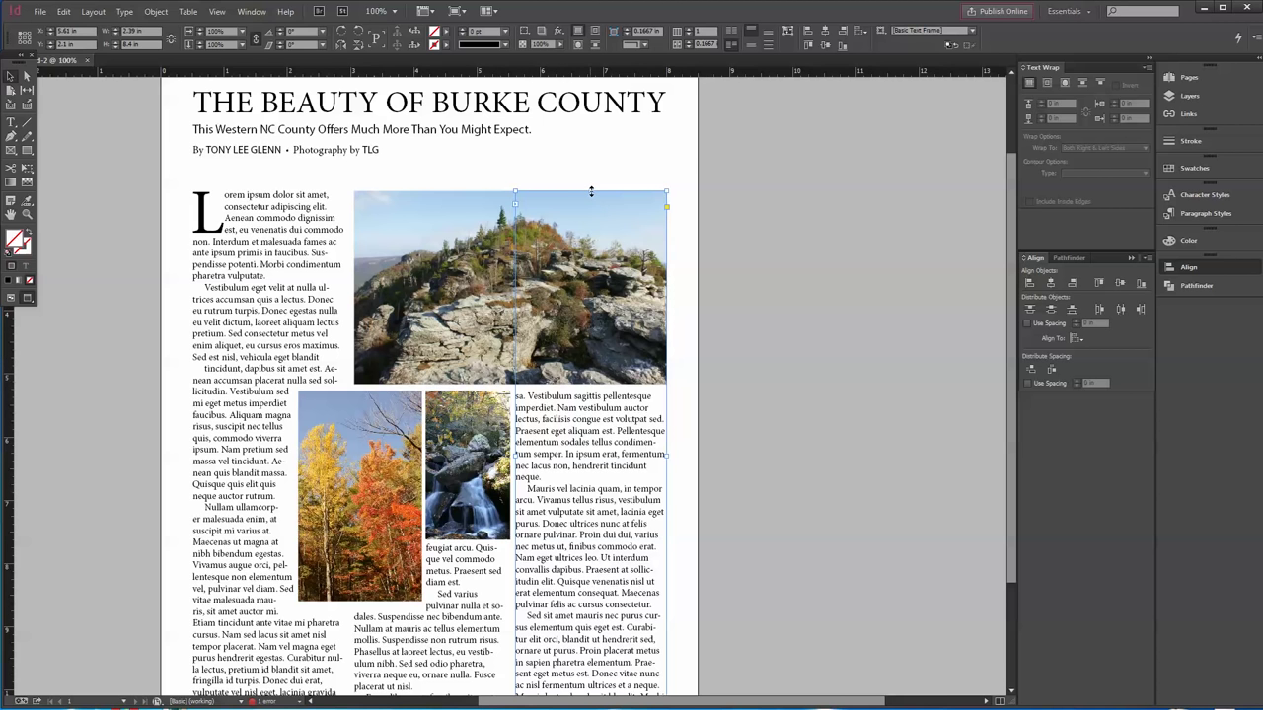
left_click_drag(591, 191, 579, 441)
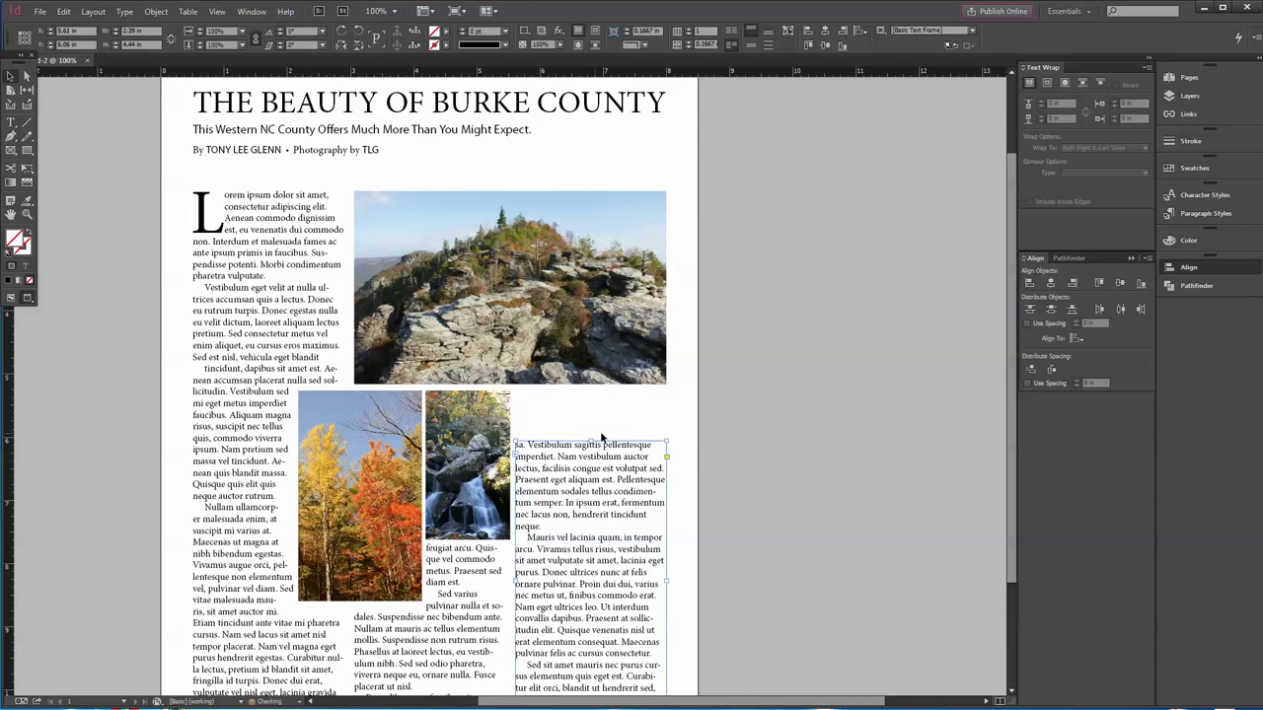
left_click(625, 414)
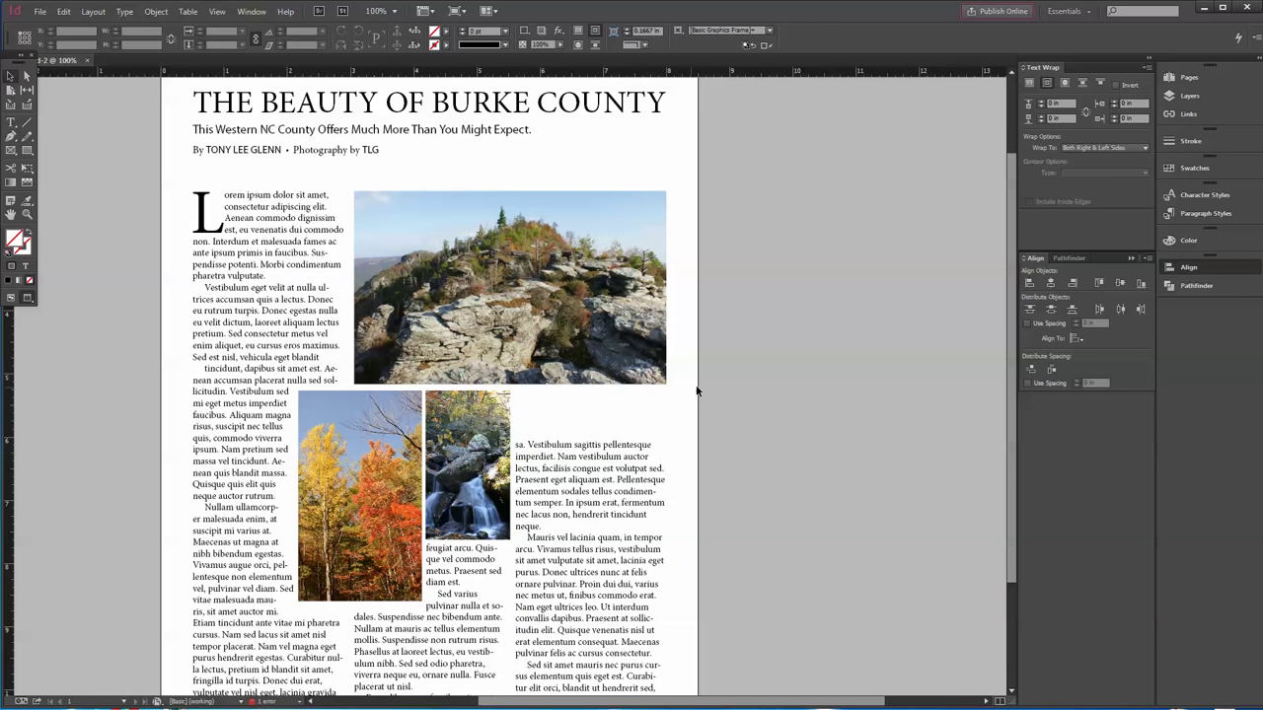
left_click(12, 122)
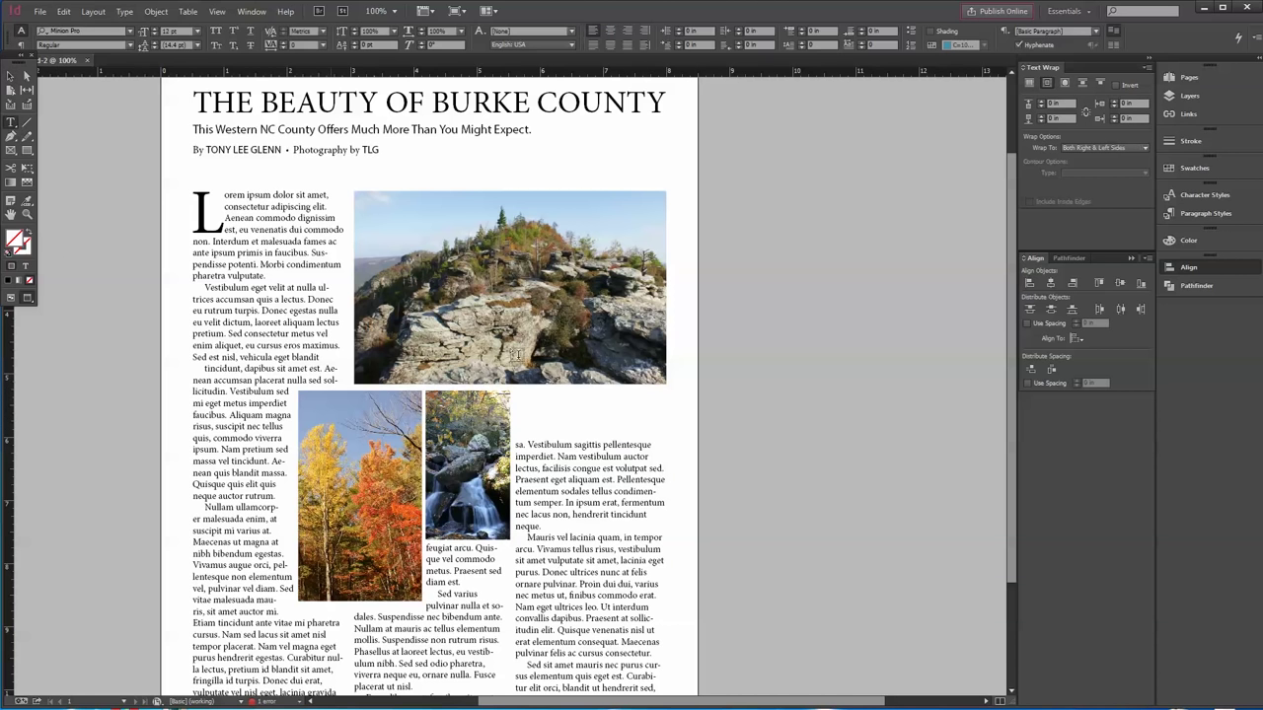
Draw a text frame right of the waterfall photo and paste the Mauris vel lacinia paragraph into it
left_click(11, 298)
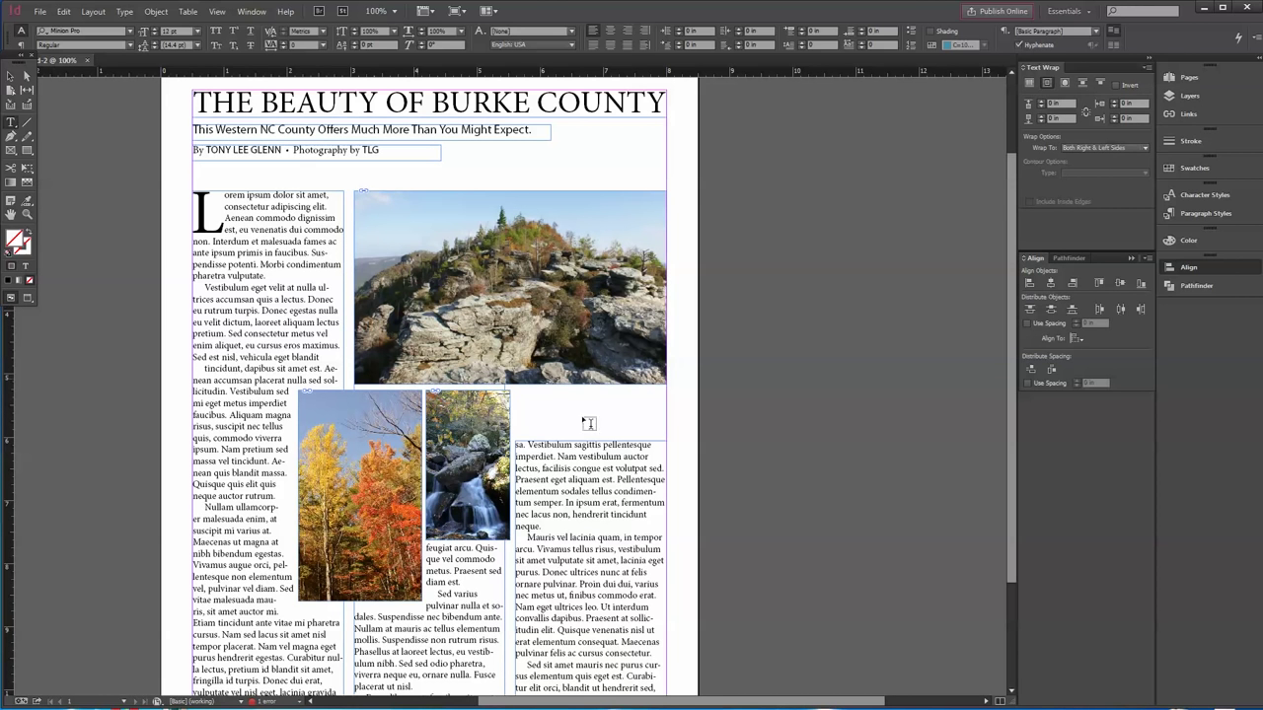
left_click_drag(515, 391, 666, 434)
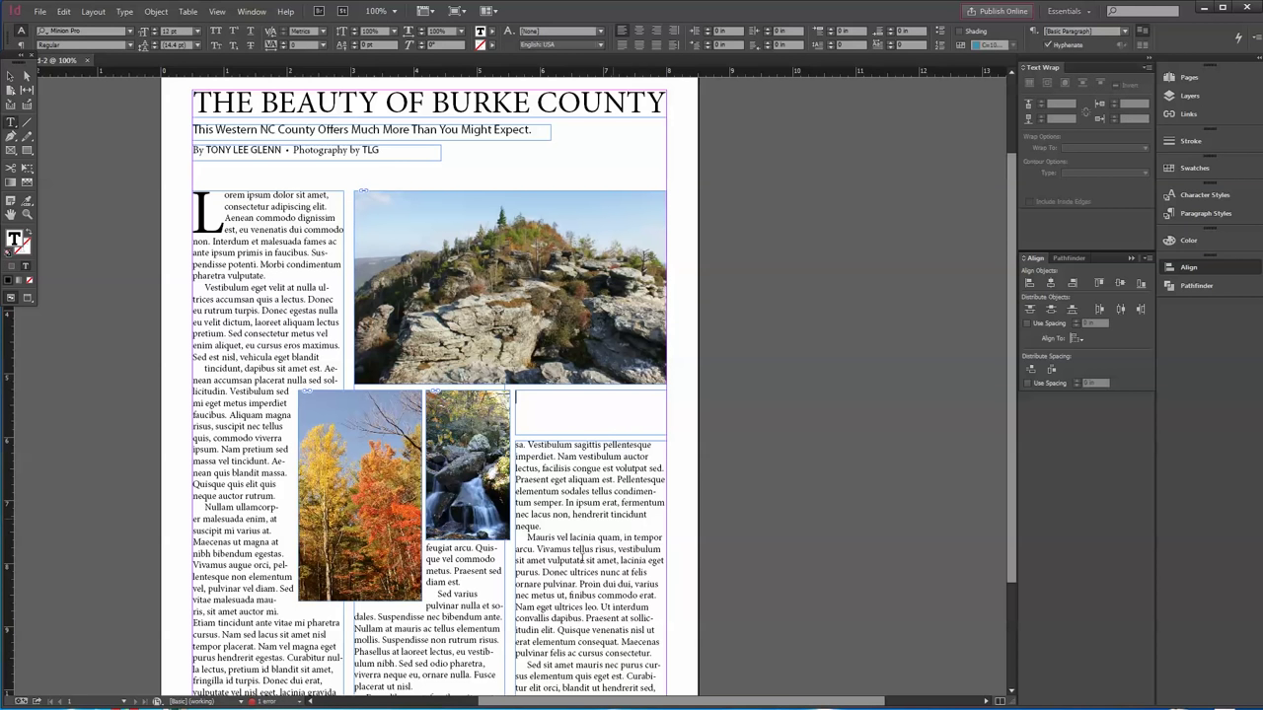
left_click_drag(658, 585, 531, 547)
key("ctrl+c")
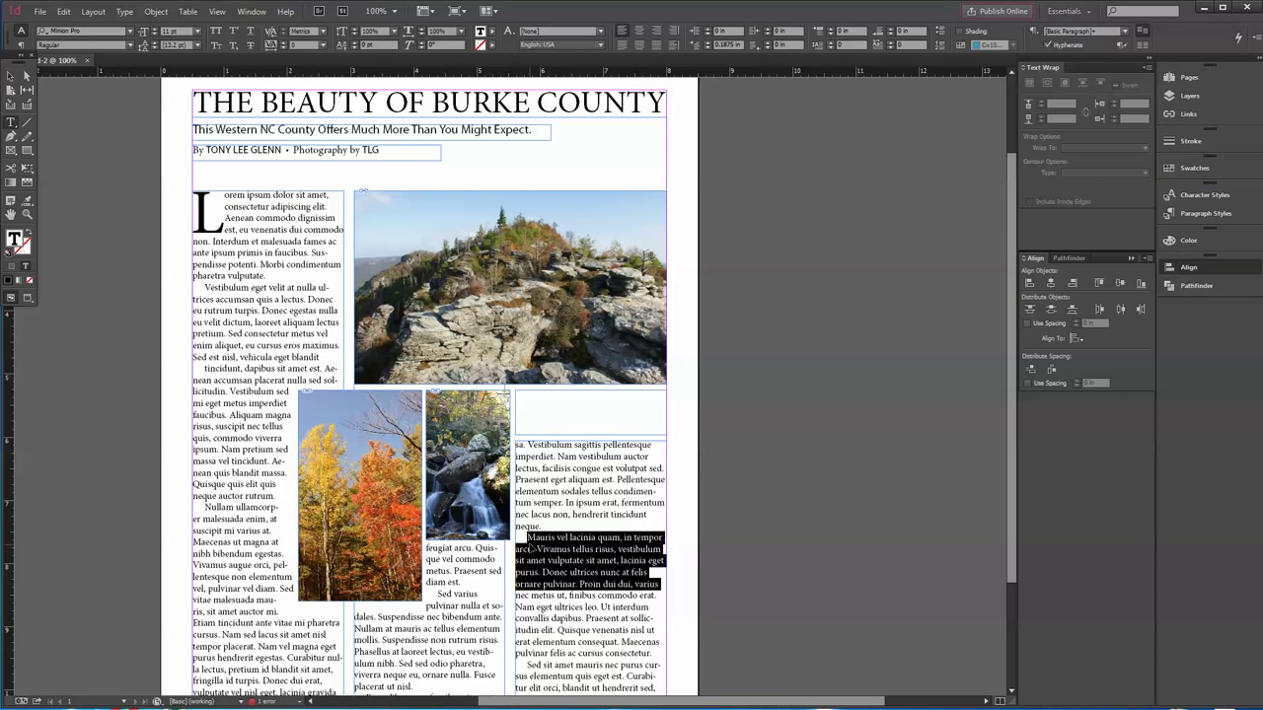
left_click(581, 401)
key("ctrl+v")
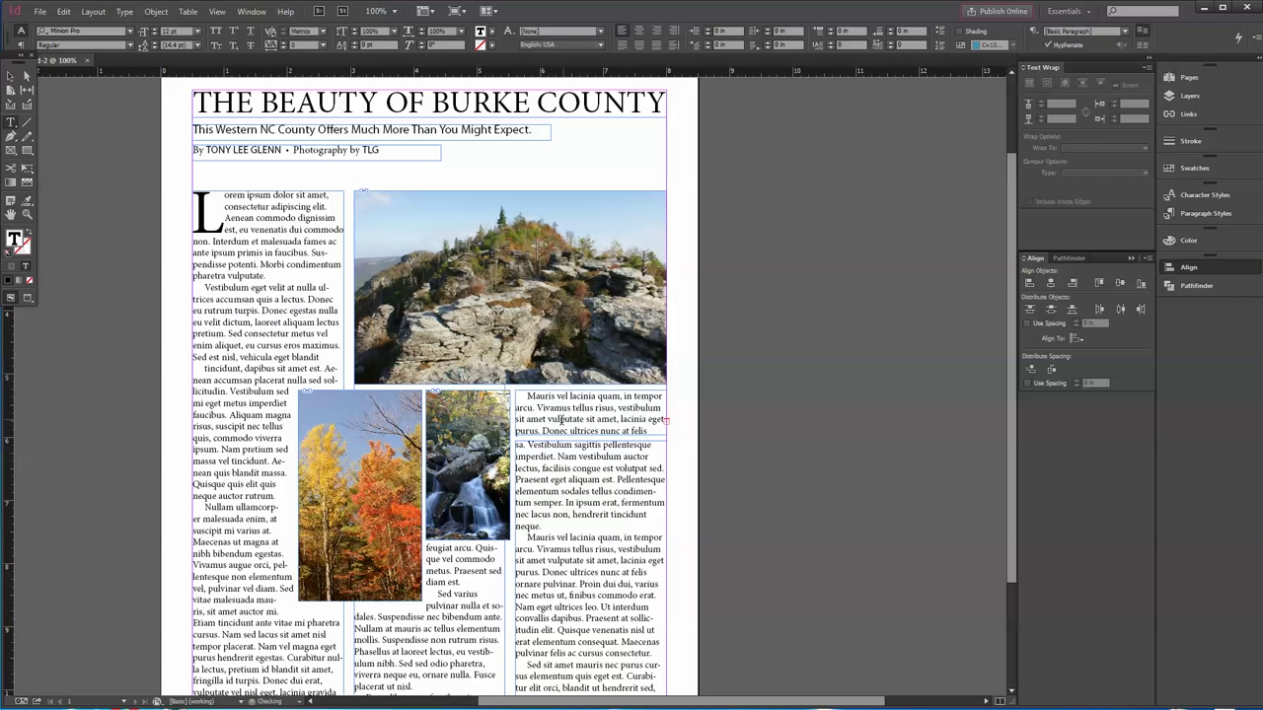
Set the pasted paragraph's first-line indent to 0 and its font to Myriad Pro Regular
key("ctrl+a")
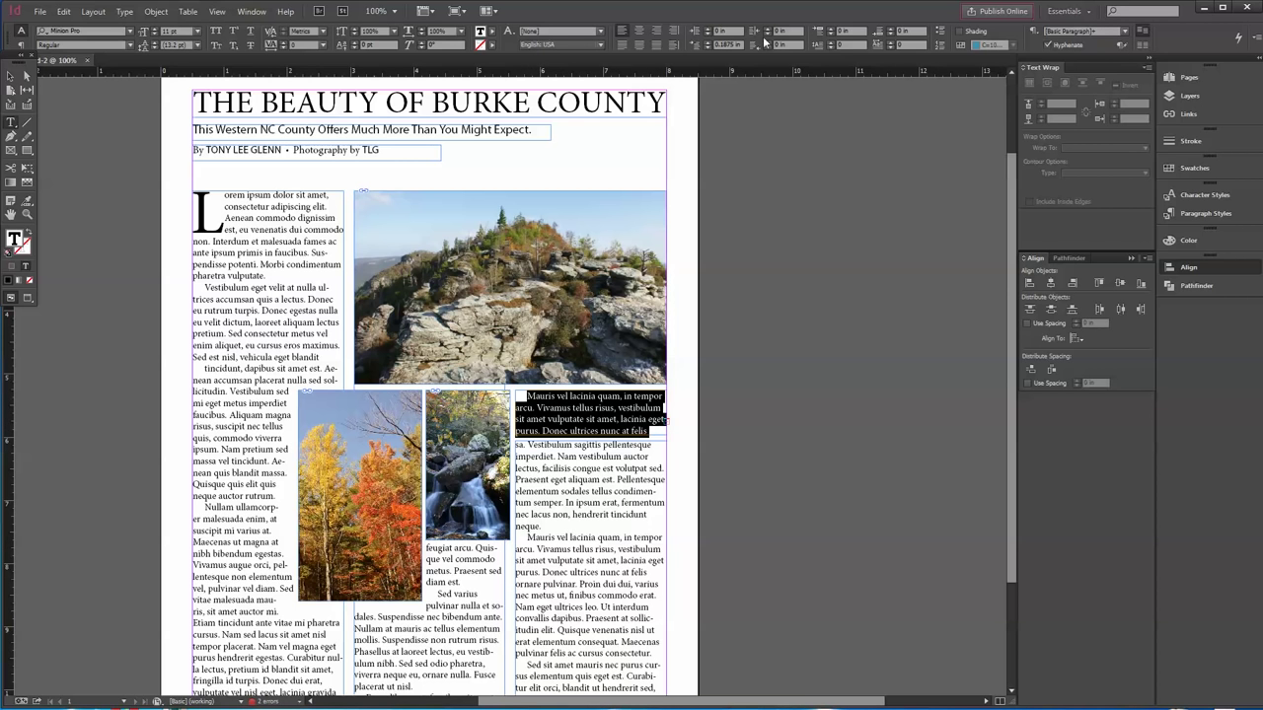
left_click(706, 47)
left_click(706, 48)
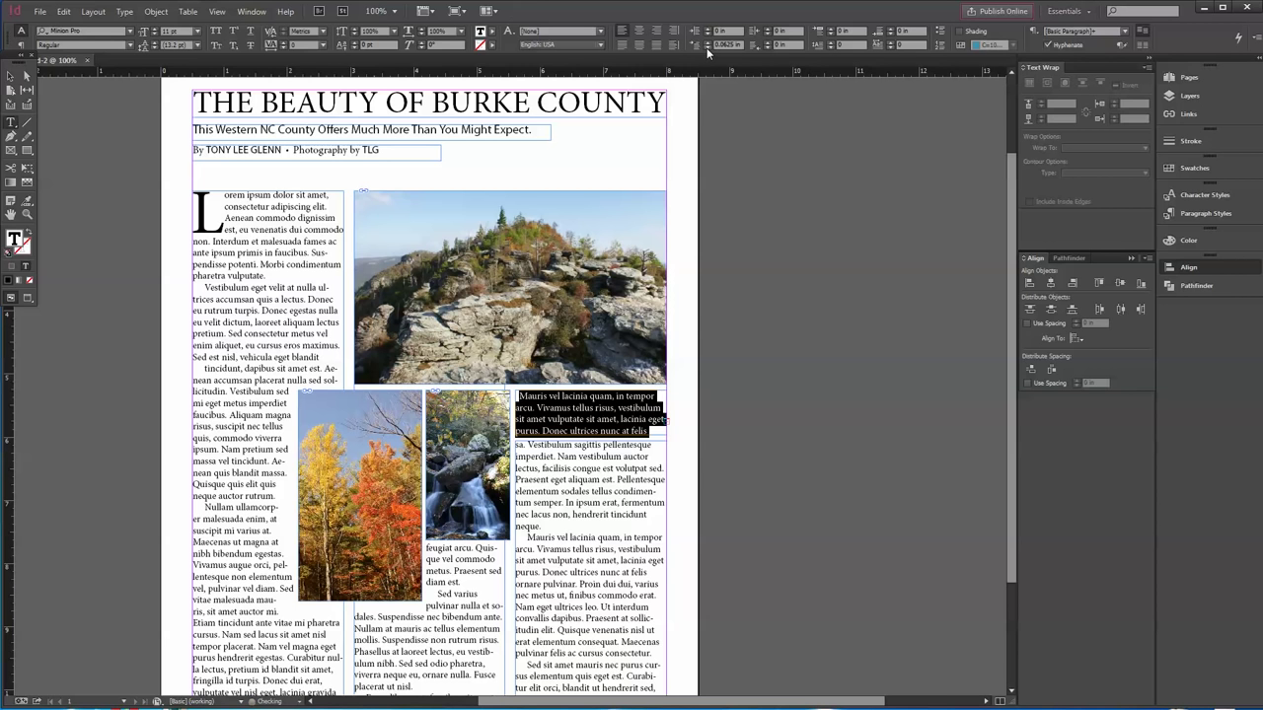
left_click(706, 47)
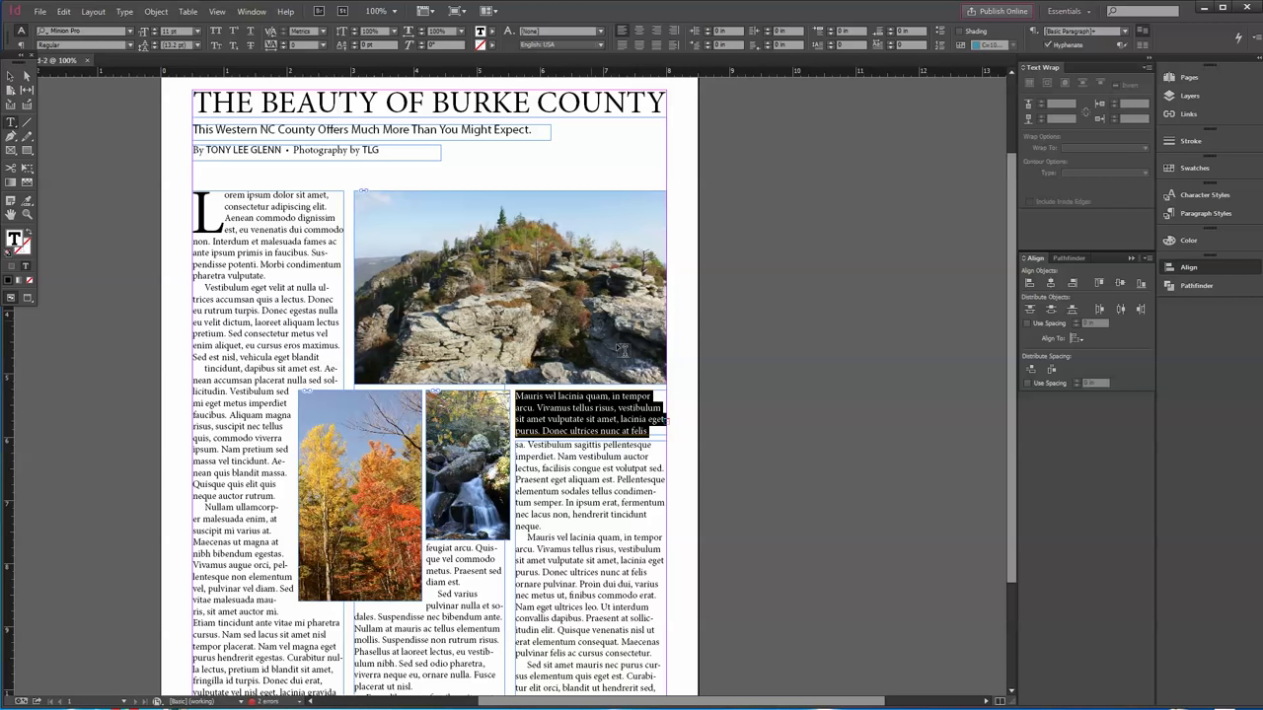
left_click(79, 28)
type("myri")
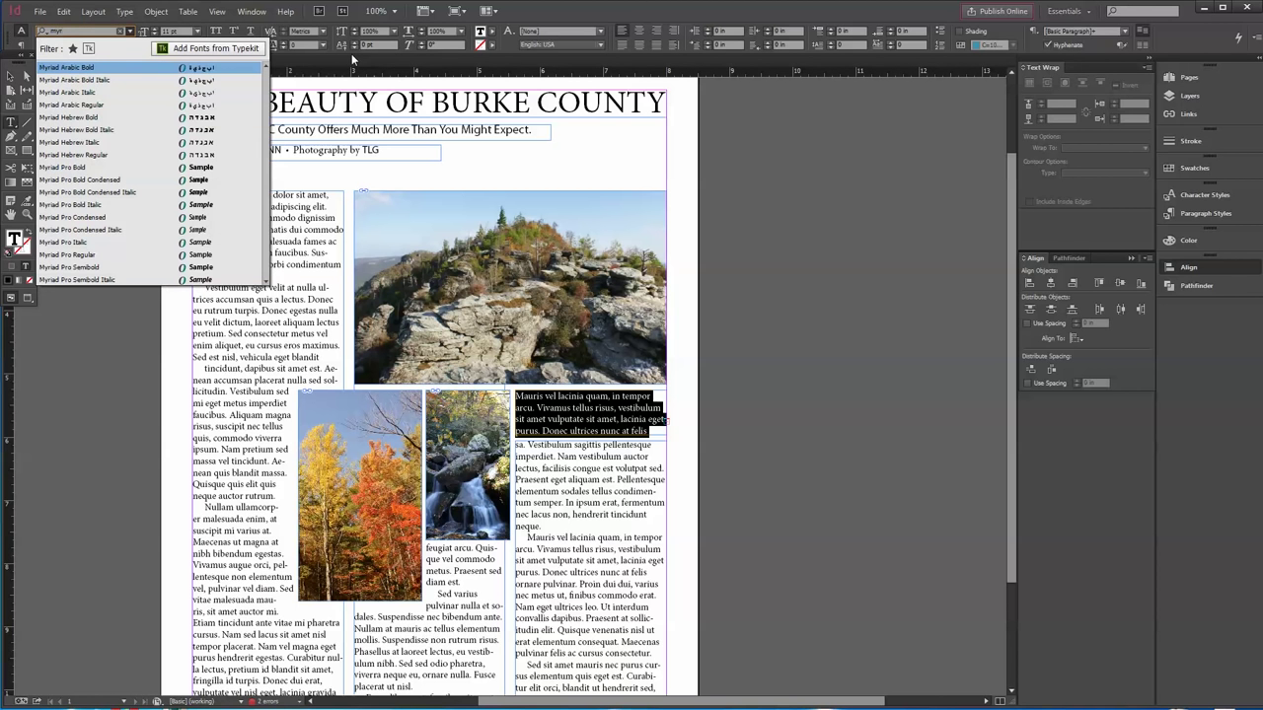
type("ad pro")
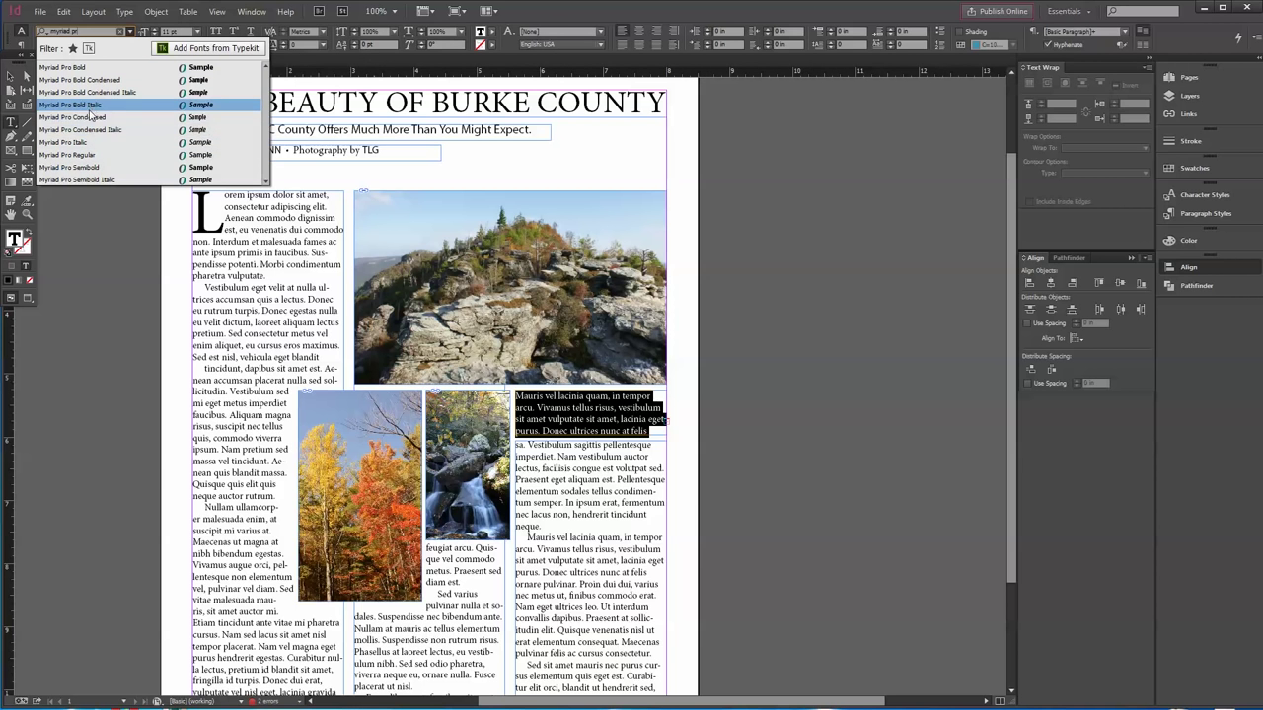
left_click(85, 158)
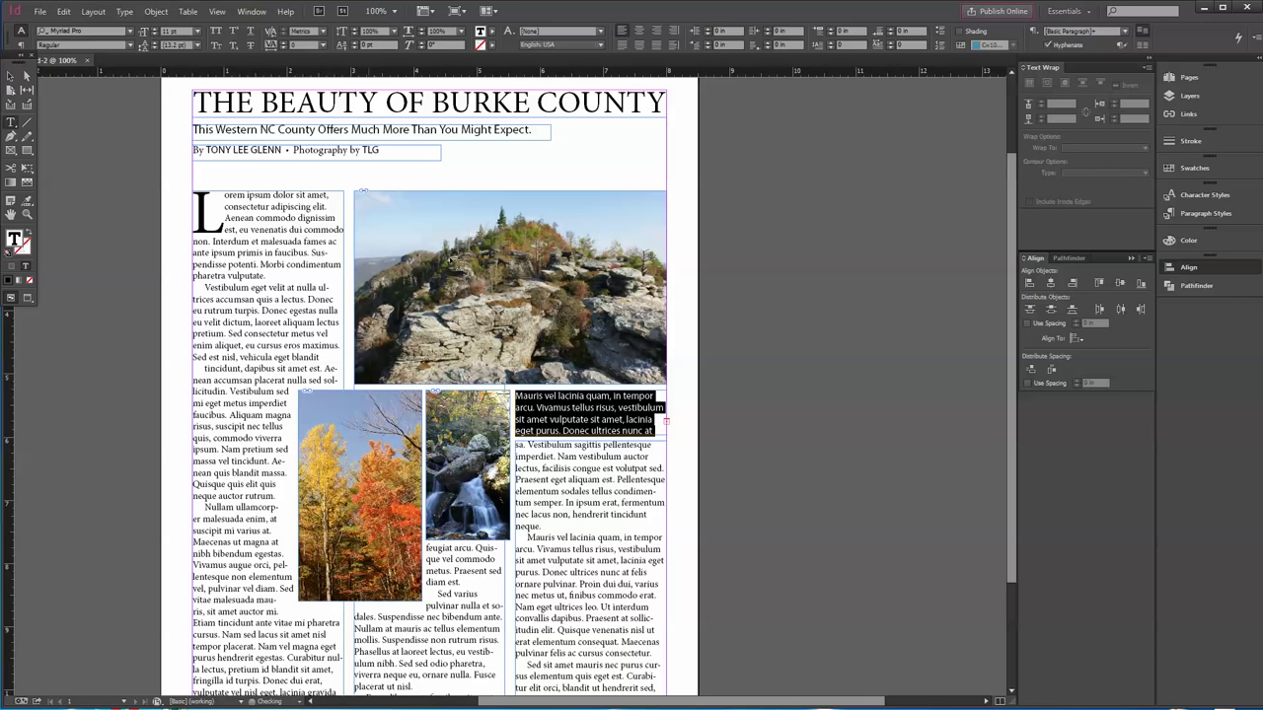
Set the caption text size to 8 pt, then place the cursor at the caption's start
left_click(154, 34)
left_click(154, 34)
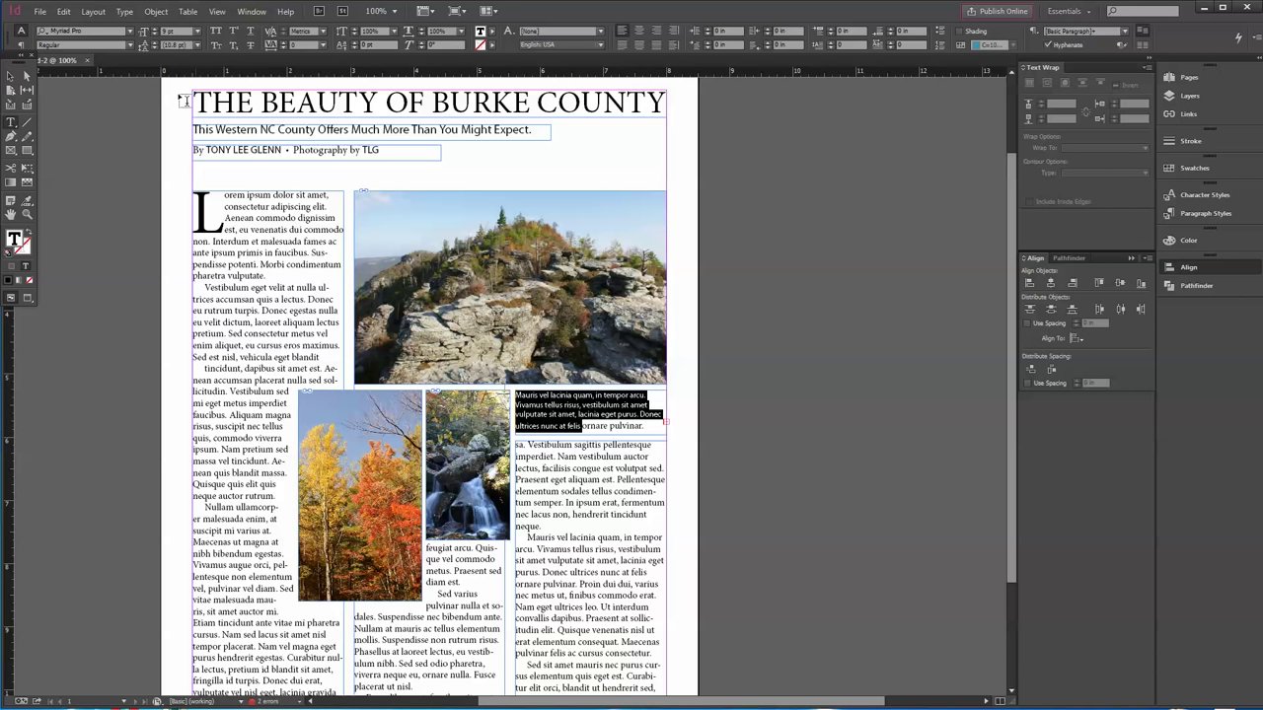
left_click(155, 34)
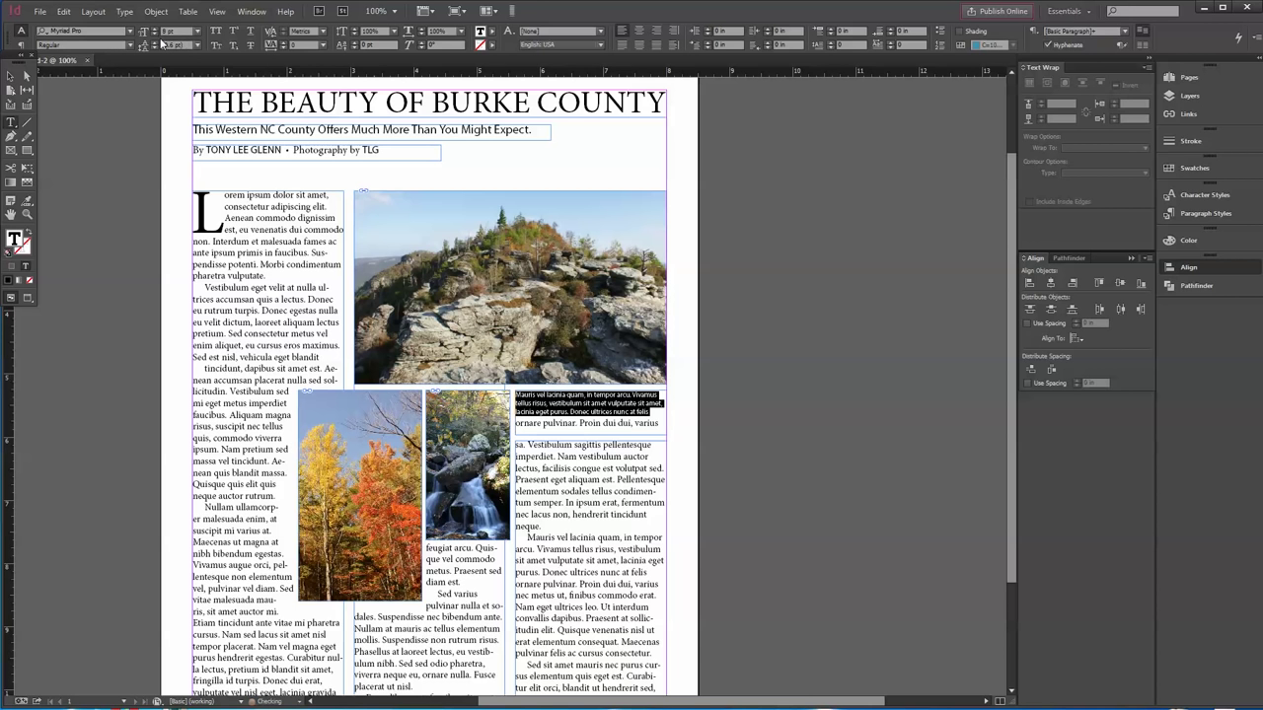
left_click(174, 32)
key("BackSpace")
type("8")
key("Return")
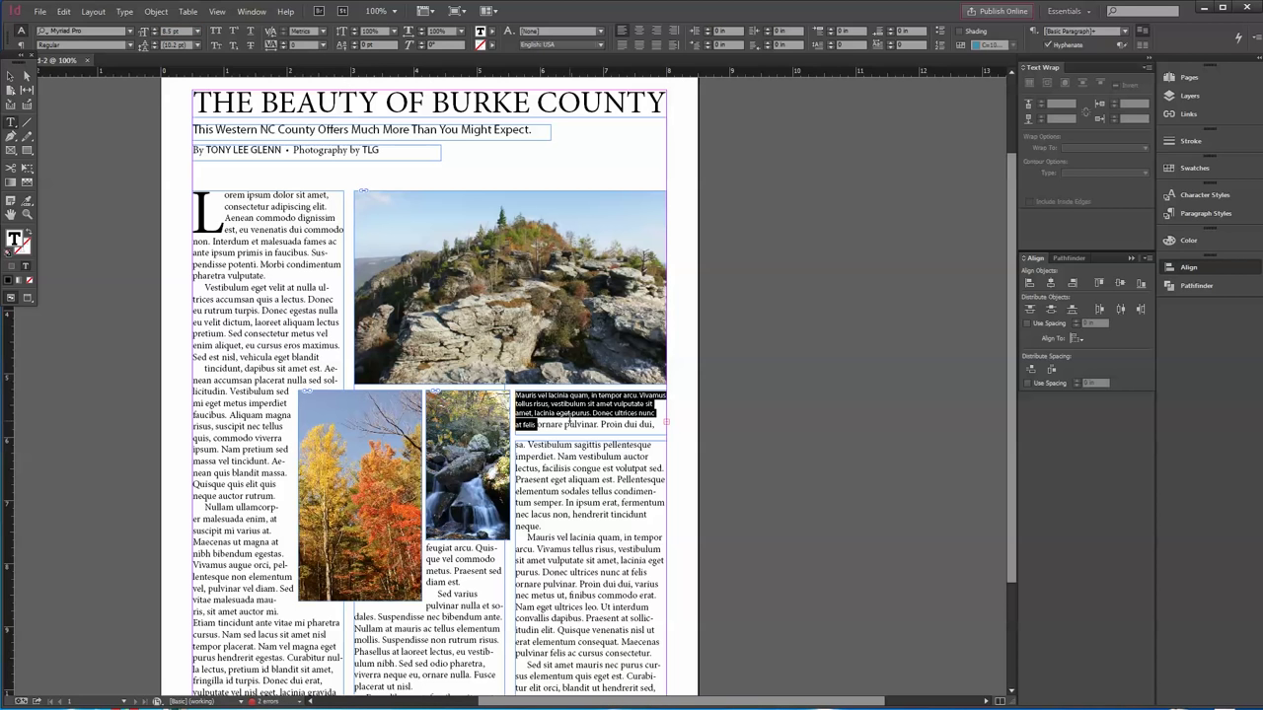
left_click(542, 419)
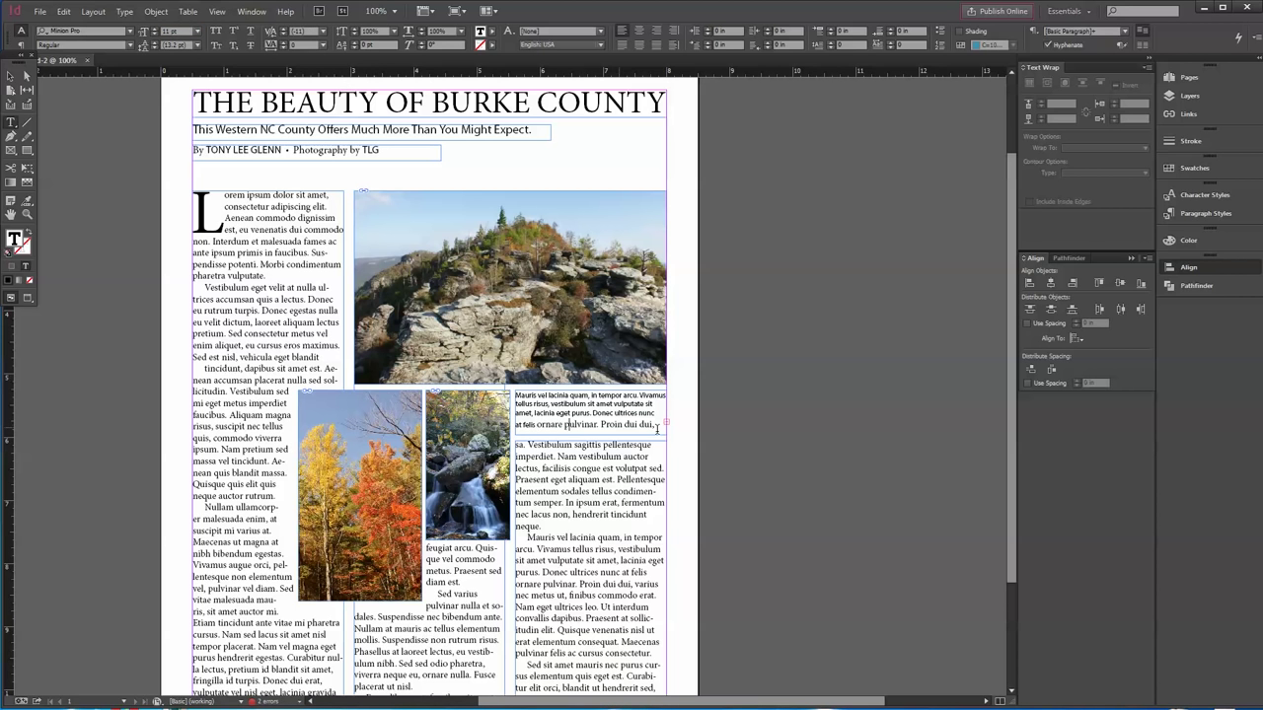
left_click(567, 424)
left_click_drag(528, 424, 514, 394)
left_click(513, 395)
Create a new character style named 'picture title' from the caption's small sans-serif formatting
left_click(576, 413, "shift")
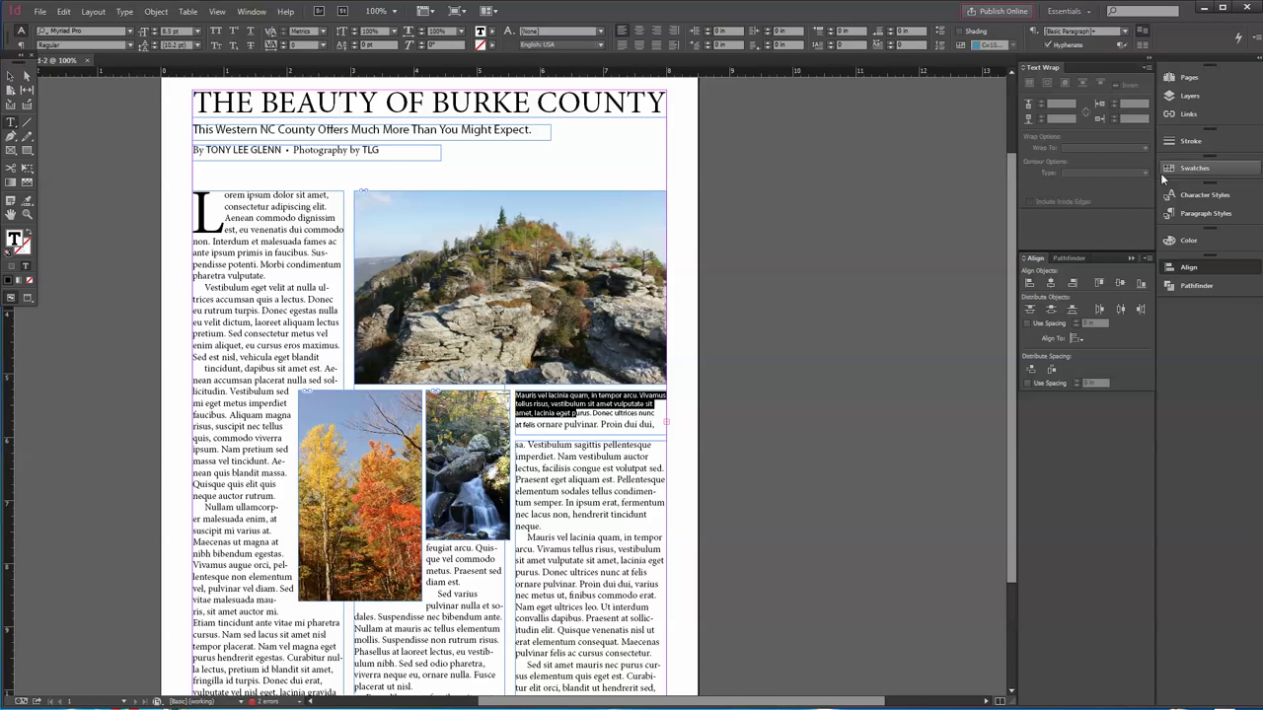
left_click(1198, 193)
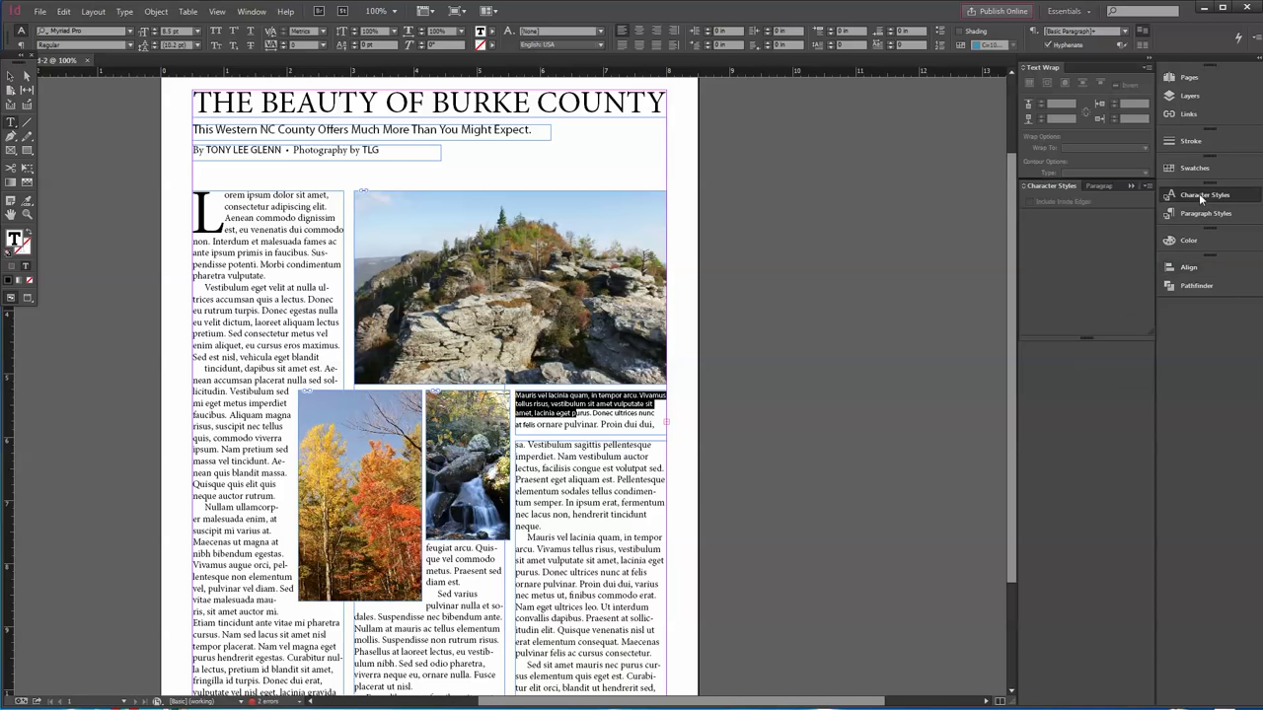
left_click(1112, 331)
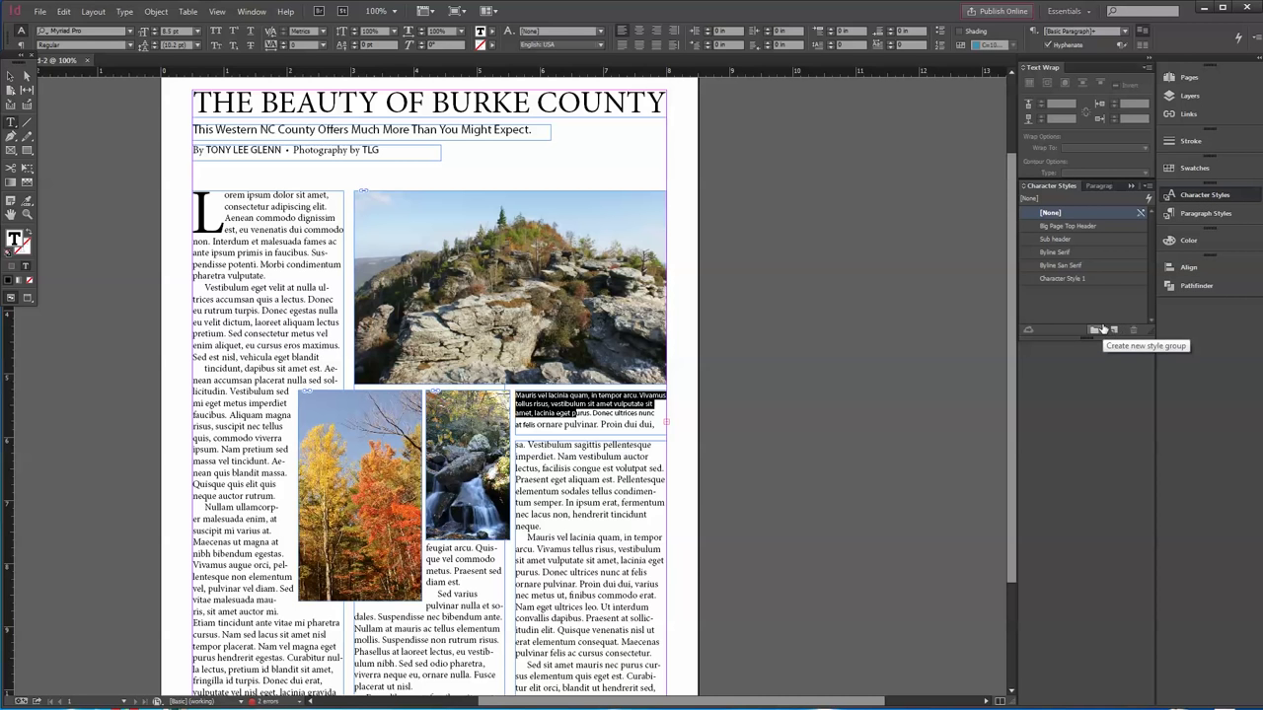
double_click(1048, 280)
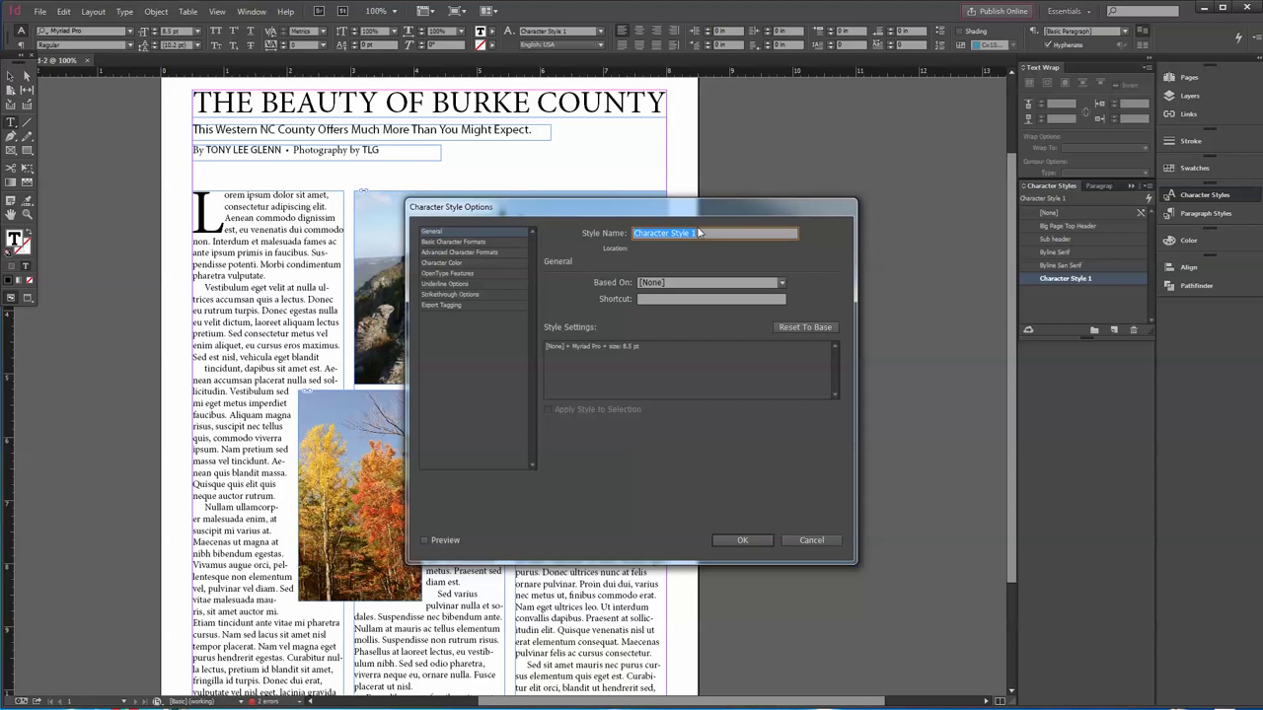
type("picture title")
left_click(744, 539)
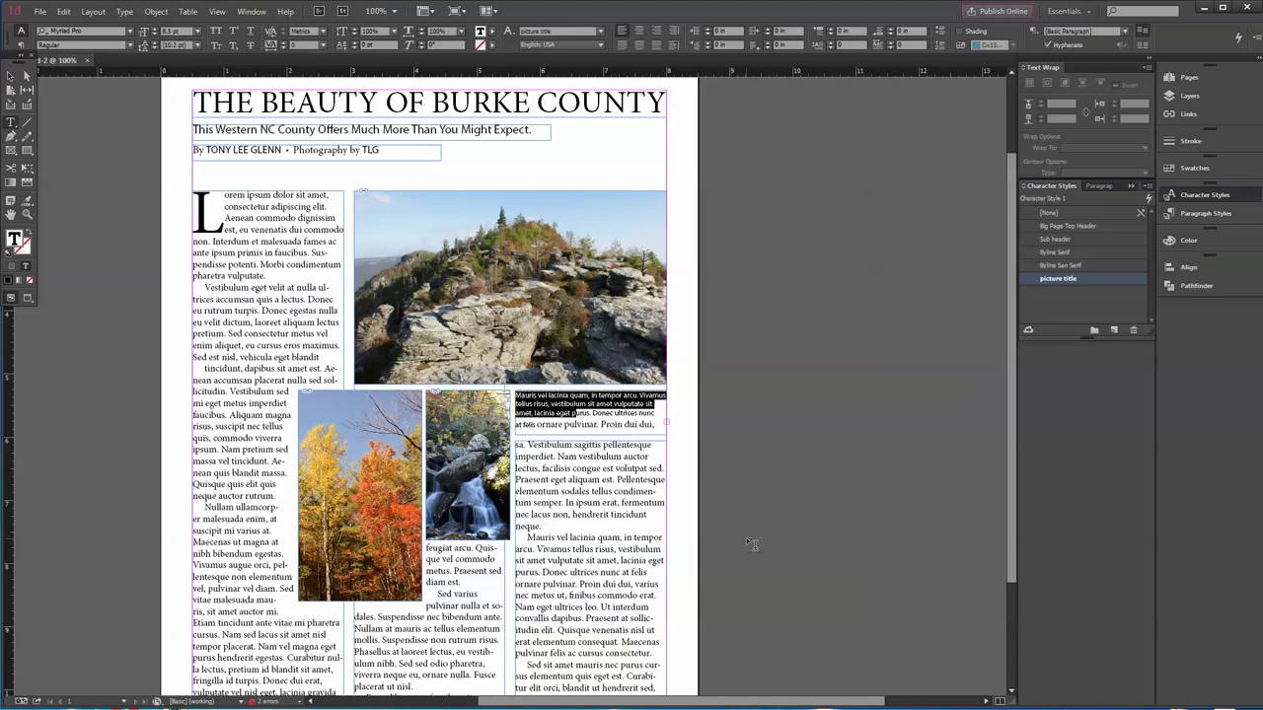
Select the whole caption with Ctrl+A and apply the picture title style to it
left_click(613, 416)
key("ctrl+a")
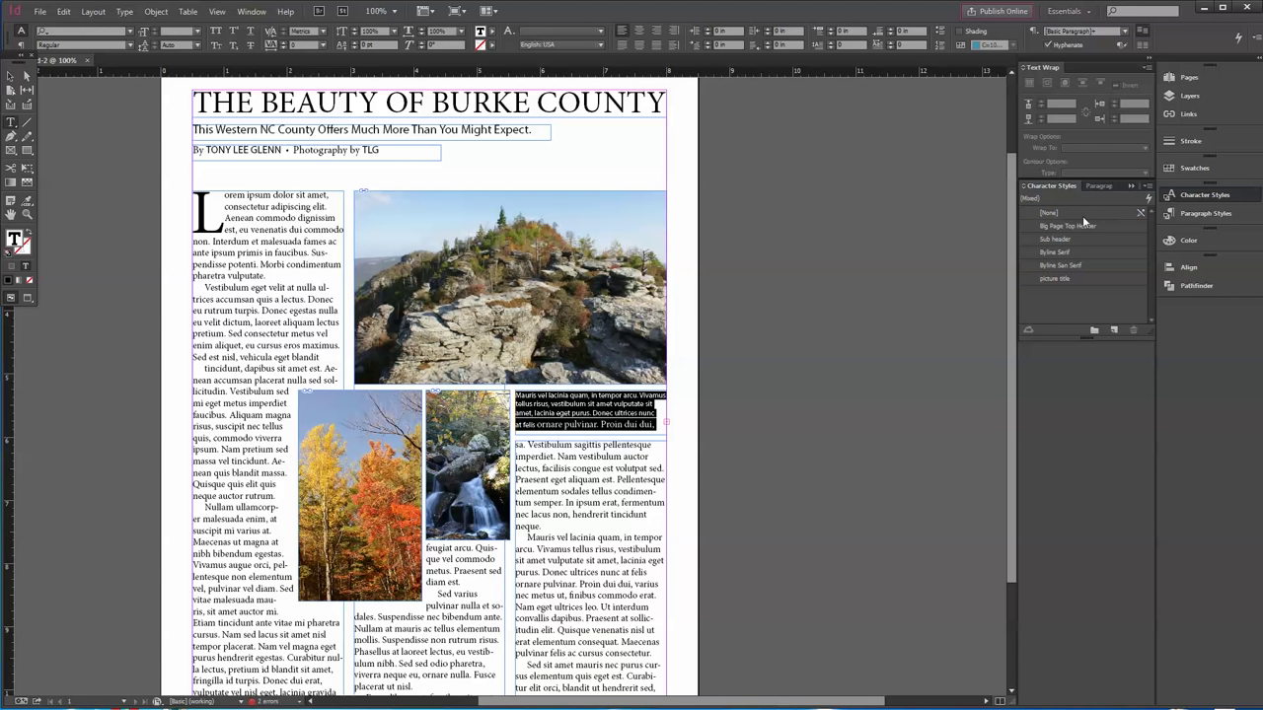
left_click(1054, 279)
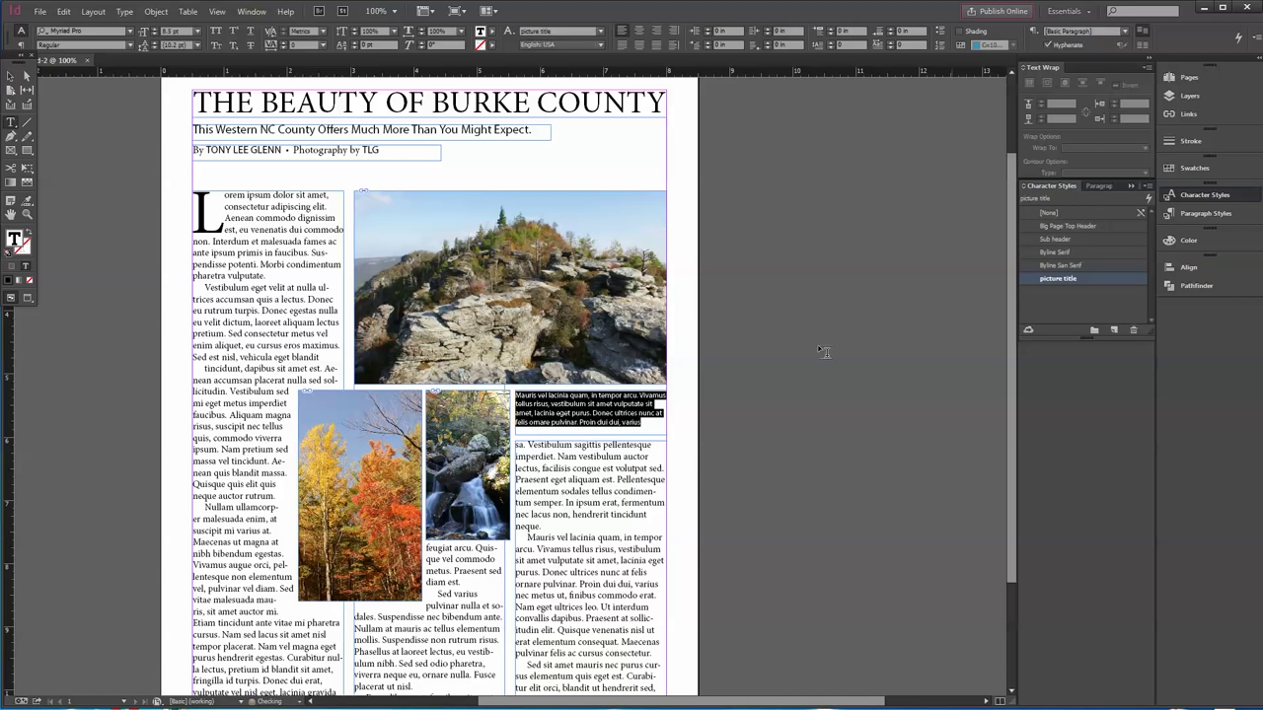
left_click(652, 420)
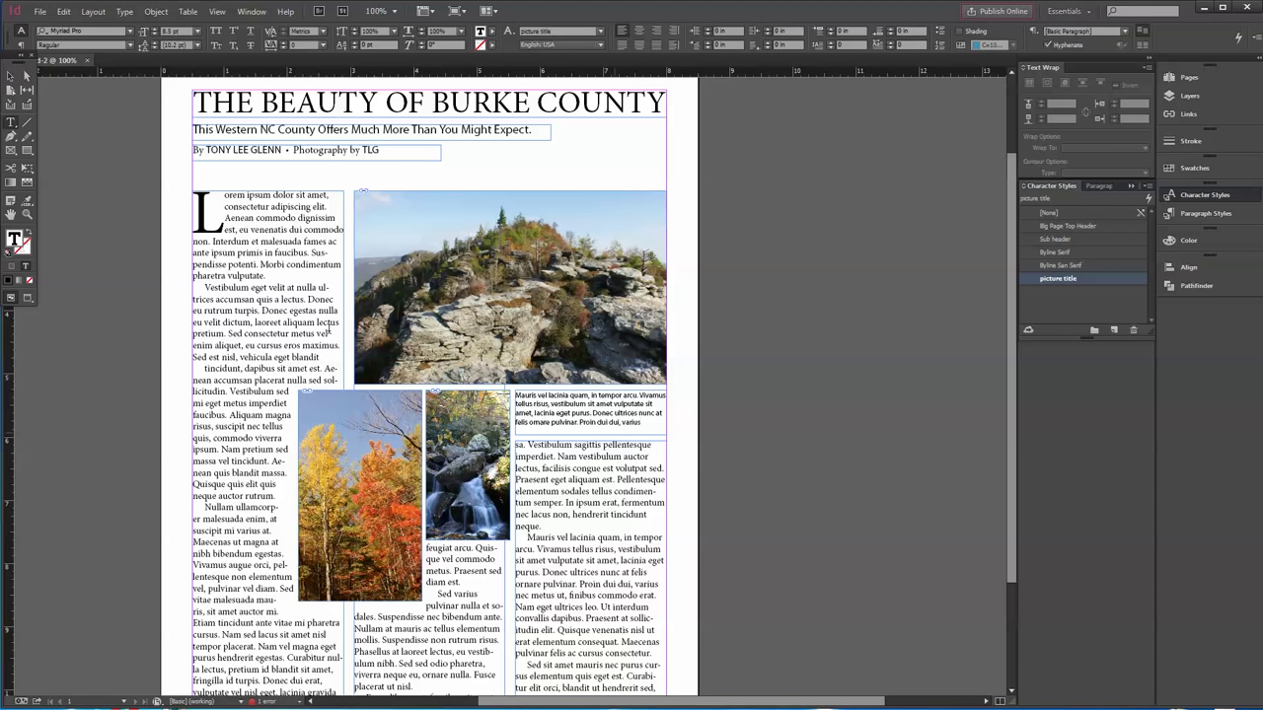
left_click(10, 76)
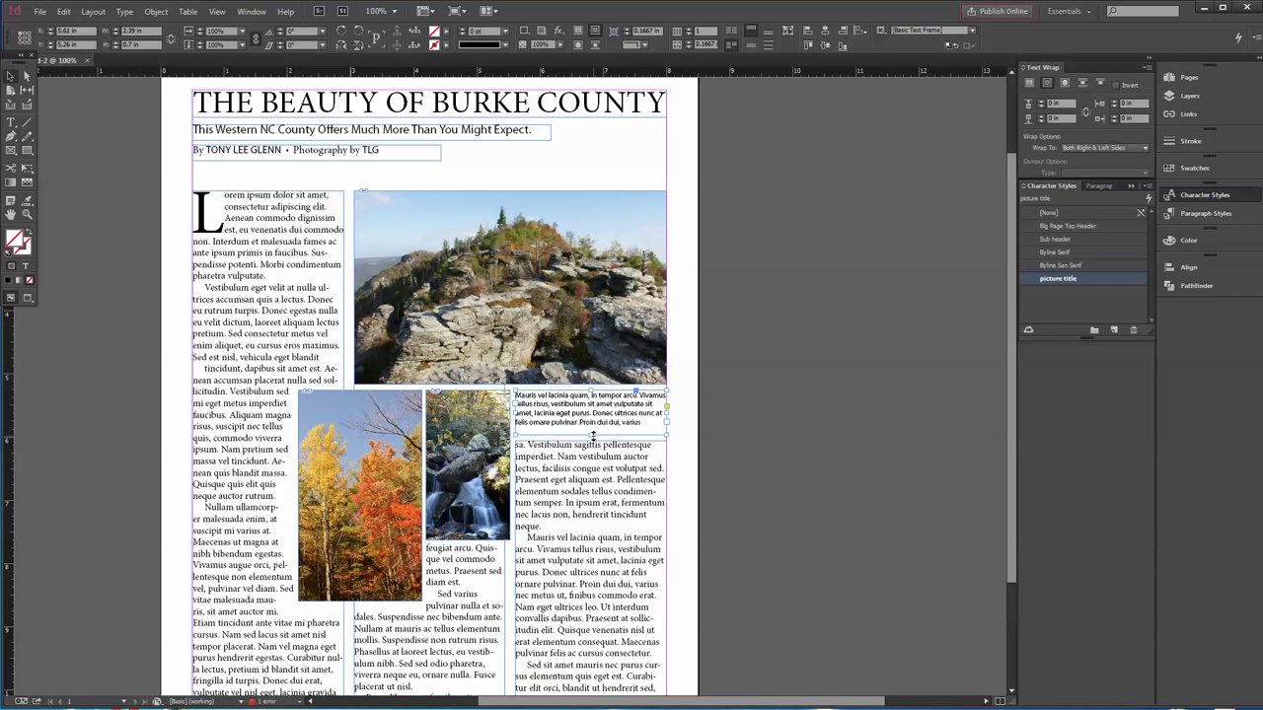
Shorten the right-column text frame so it ends at "consequat. Maecenas"
left_click(810, 423)
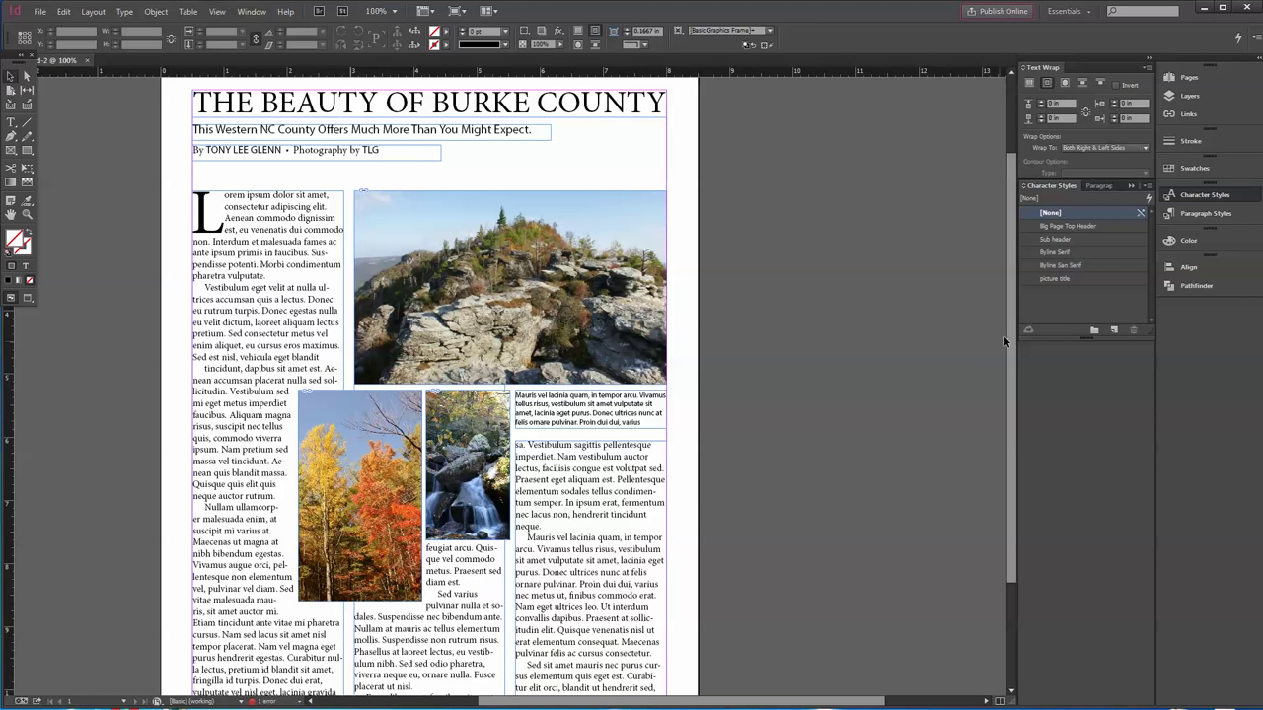
scroll(1004, 341, "down", 2)
scroll(621, 353, "up", 1)
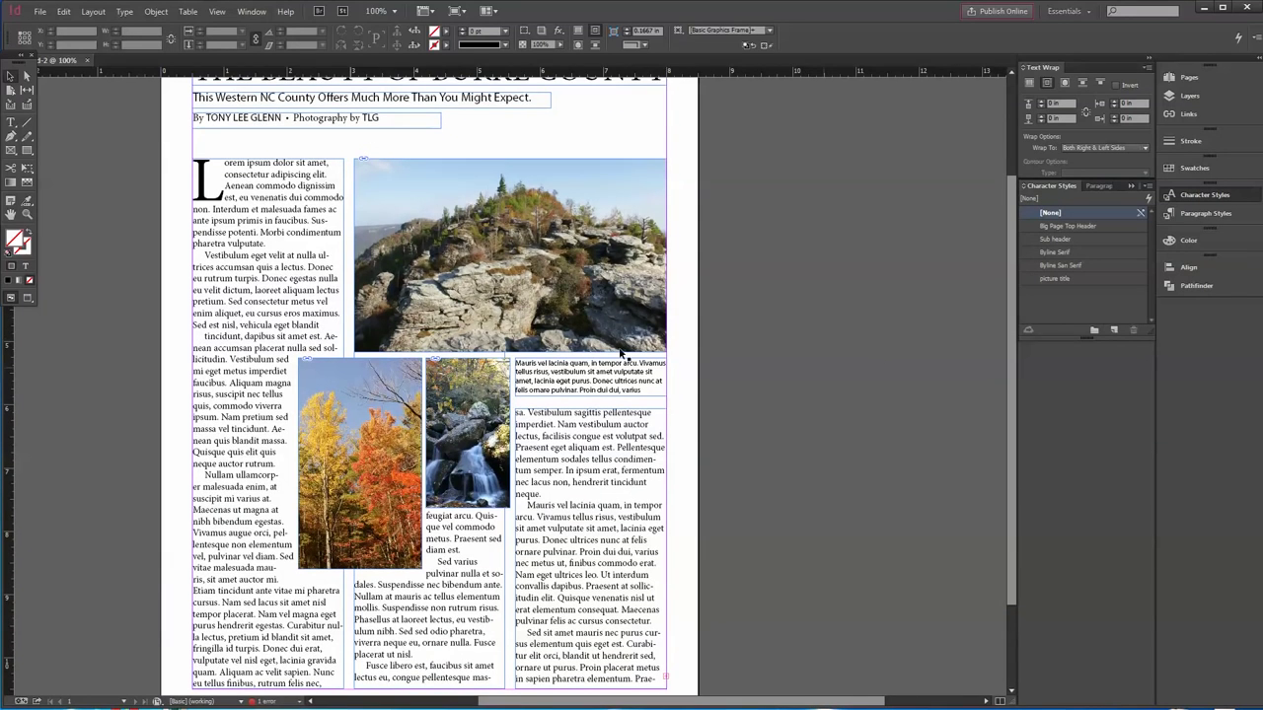
scroll(431, 312, "down", 1)
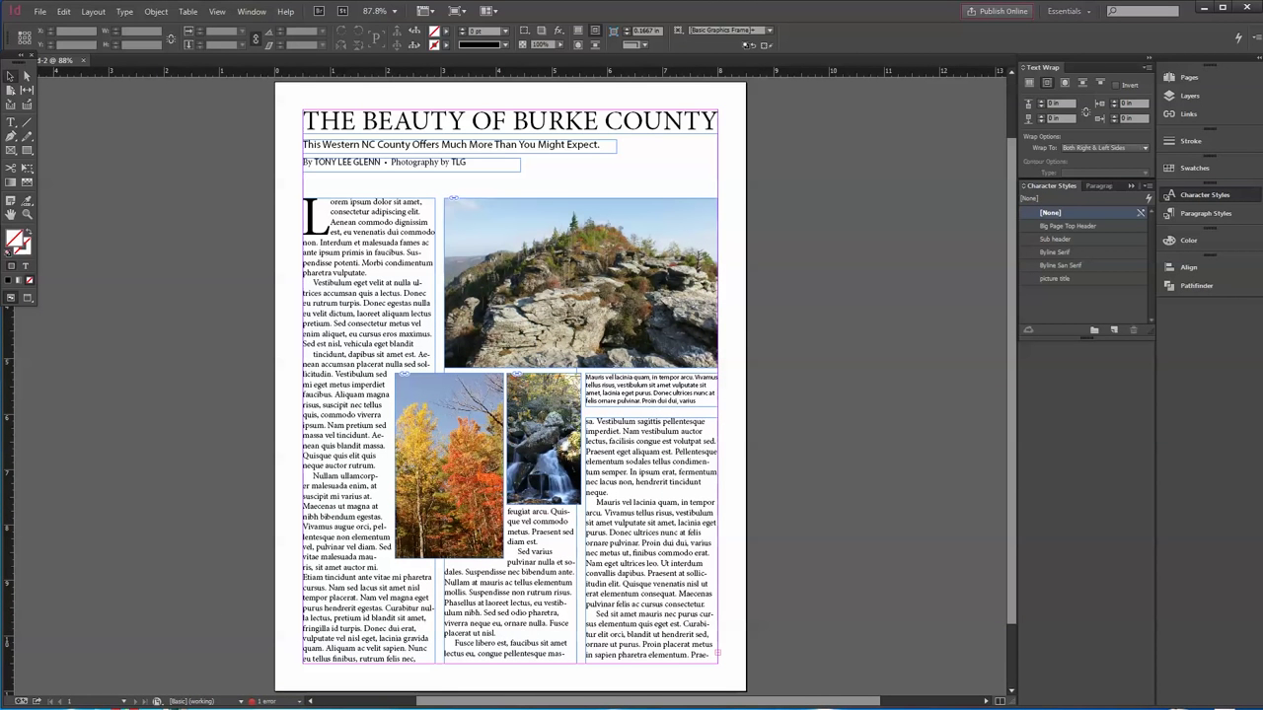
left_click(673, 653)
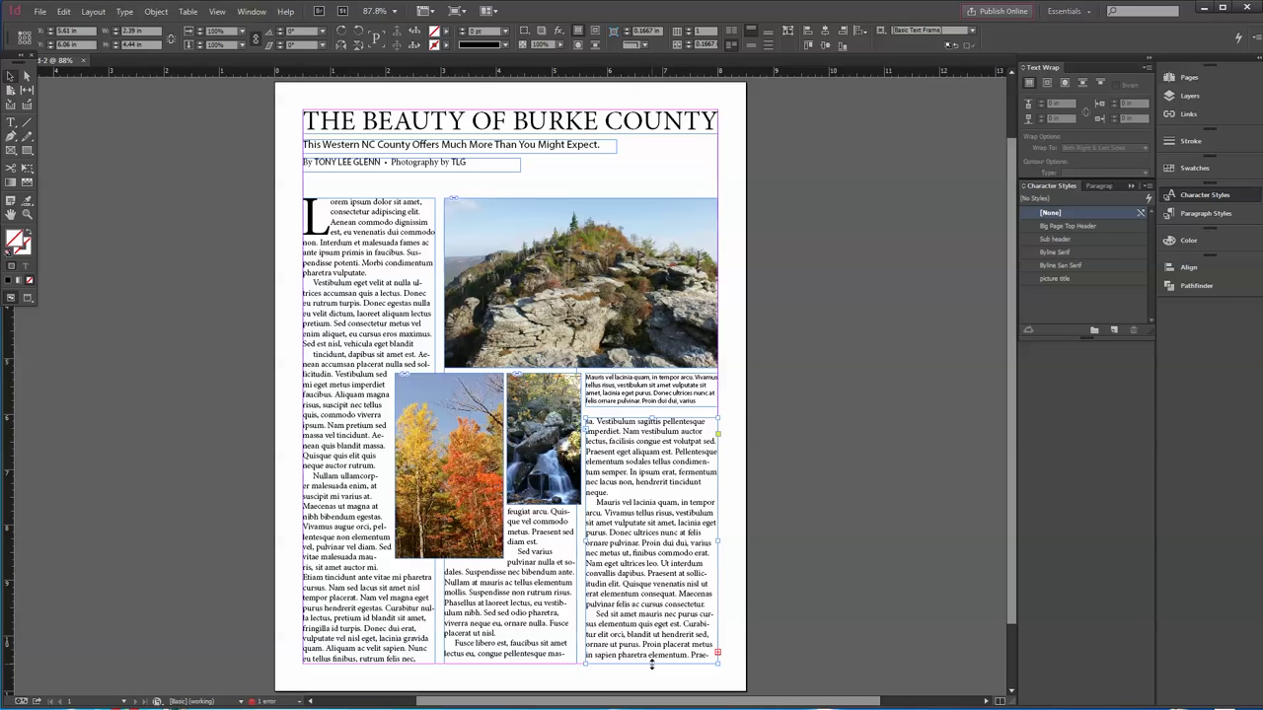
left_click_drag(651, 665, 653, 609)
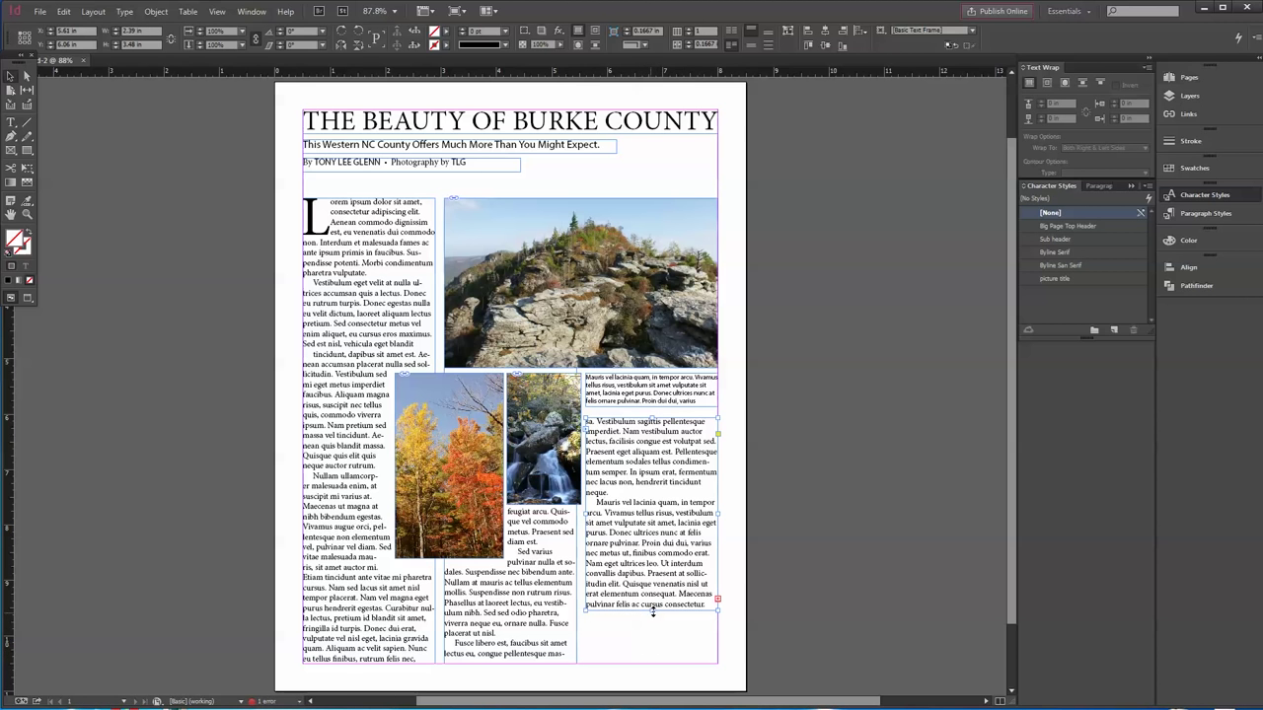
left_click_drag(652, 612, 654, 598)
Draw a new empty text frame beneath it at the bottom of the right column
left_click(659, 621)
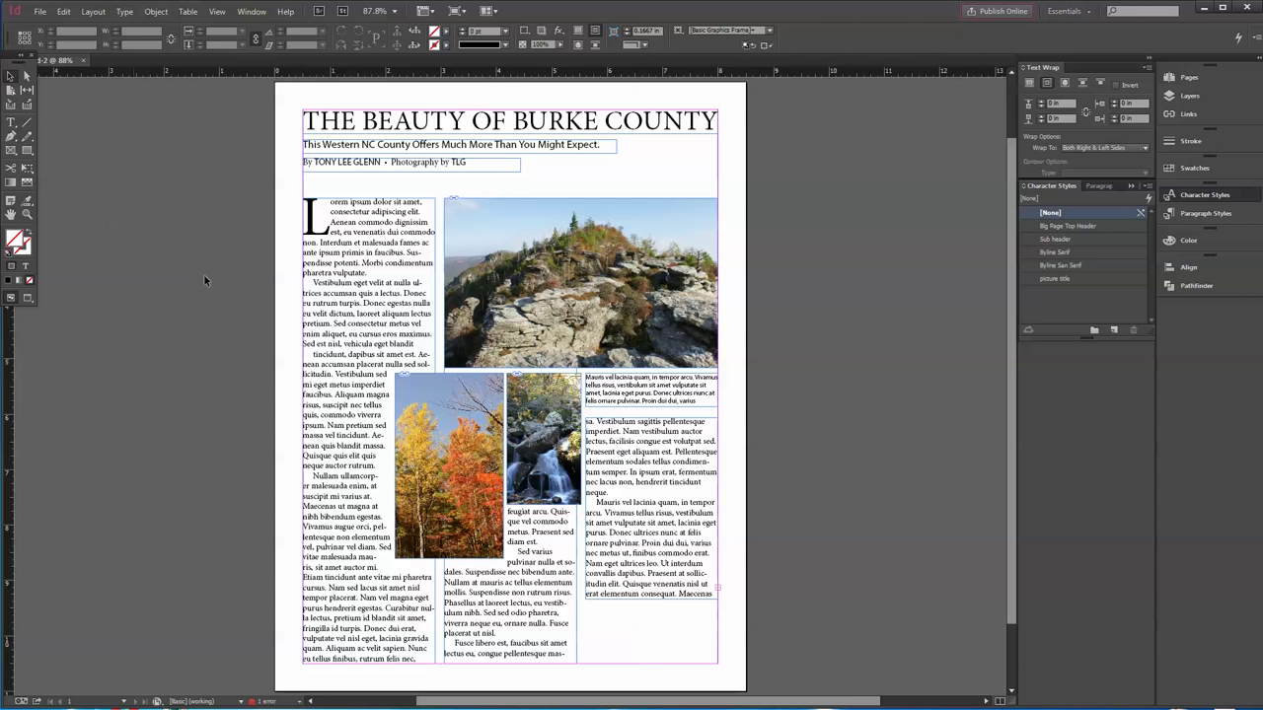
left_click(12, 122)
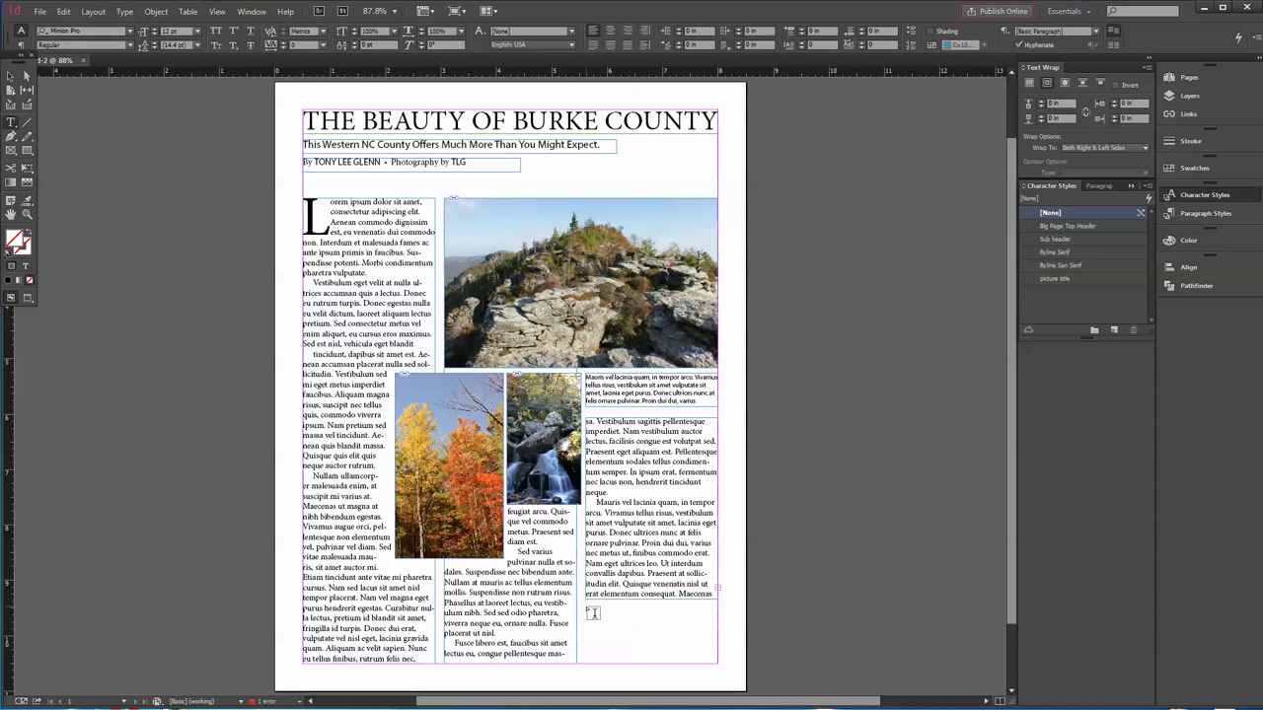
left_click_drag(588, 605, 717, 668)
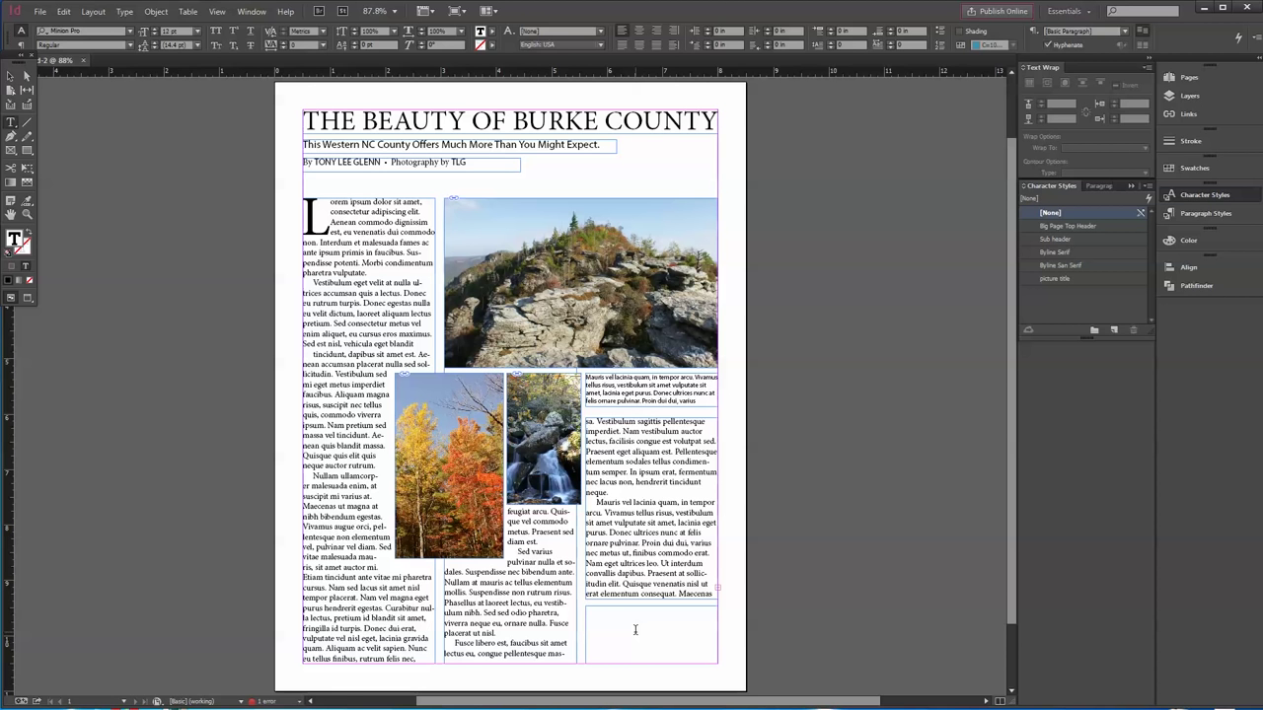
Type the bio naming the writer as a Staff Writer at Valley Graphics in Valdese, NC, and select it
type("Tony Lee Glen")
type("n is a Staff Writer at")
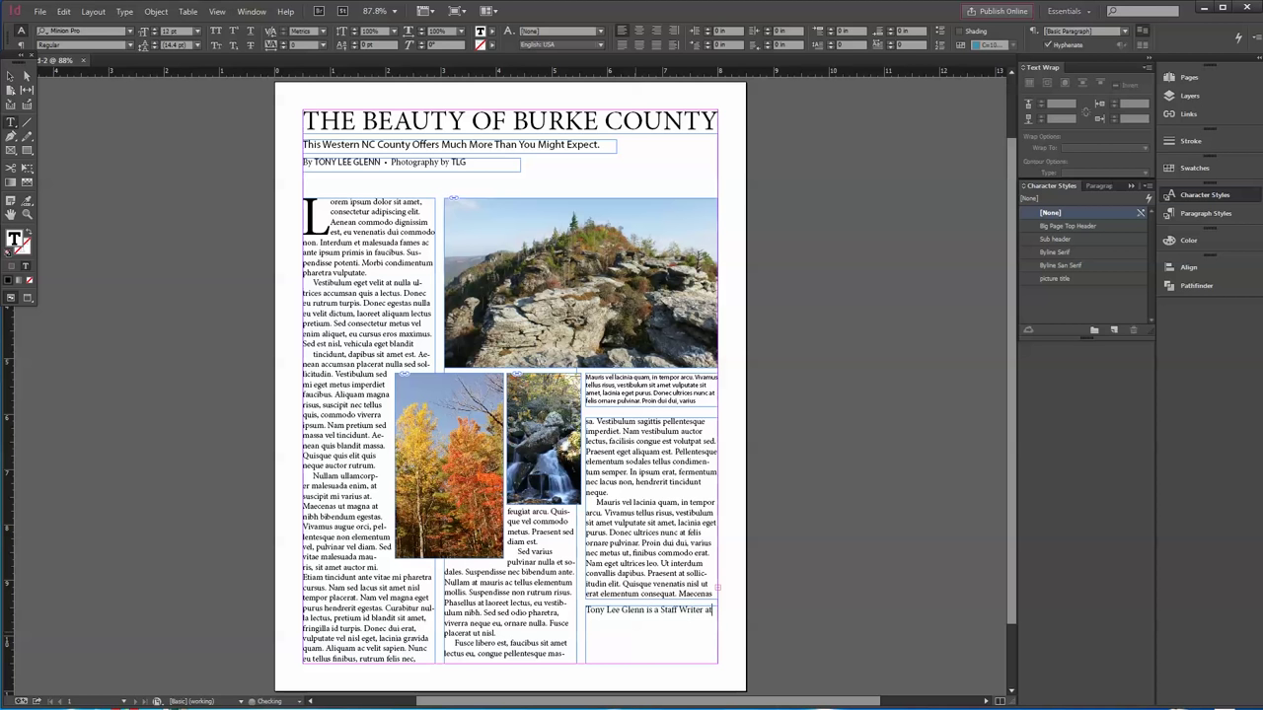
type(" Valley Graphics in Valdese, NC.")
key("ctrl+a")
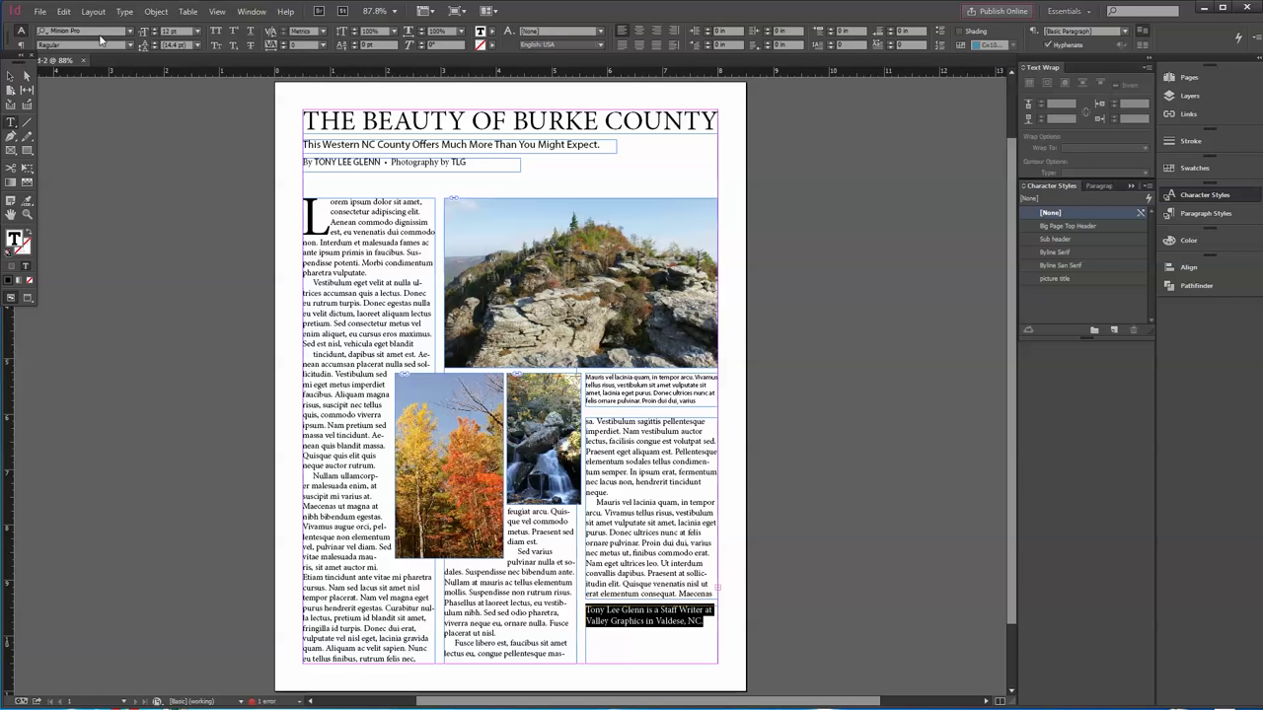
Set the bio text to 10 pt Italic, then reselect it
left_click(155, 36)
left_click(155, 36)
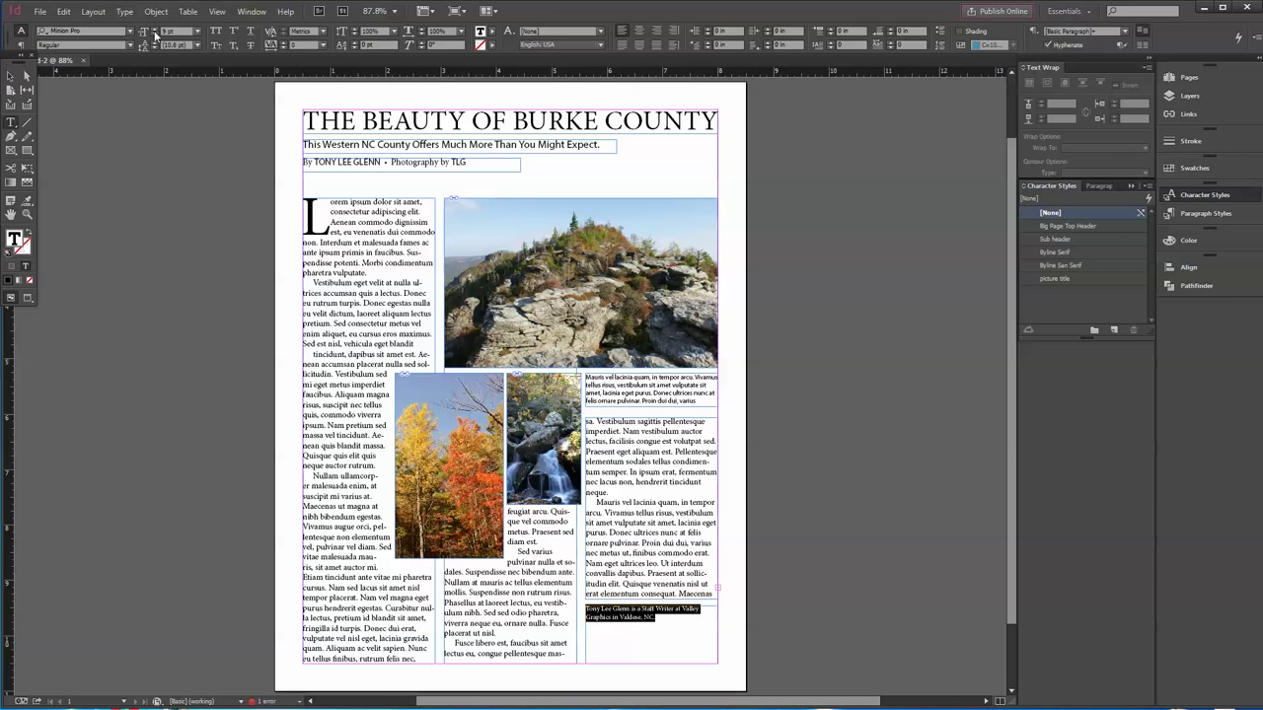
left_click(156, 33)
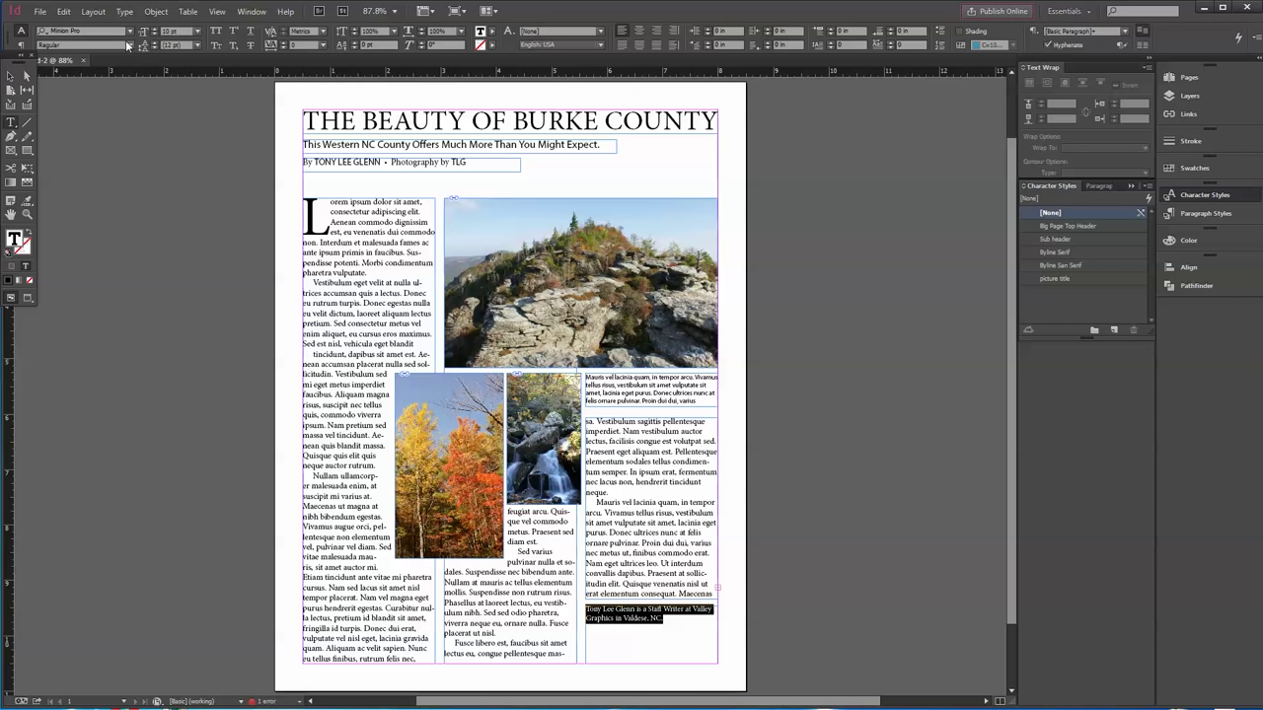
left_click(129, 45)
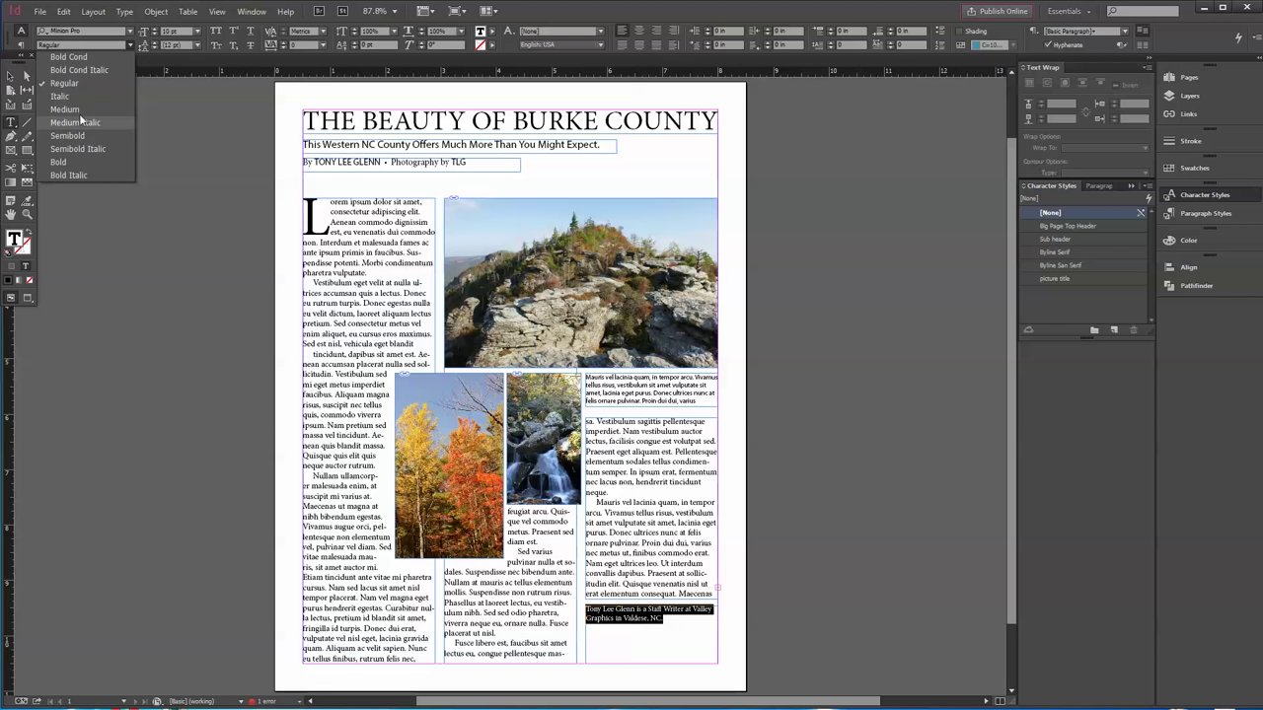
left_click(662, 620)
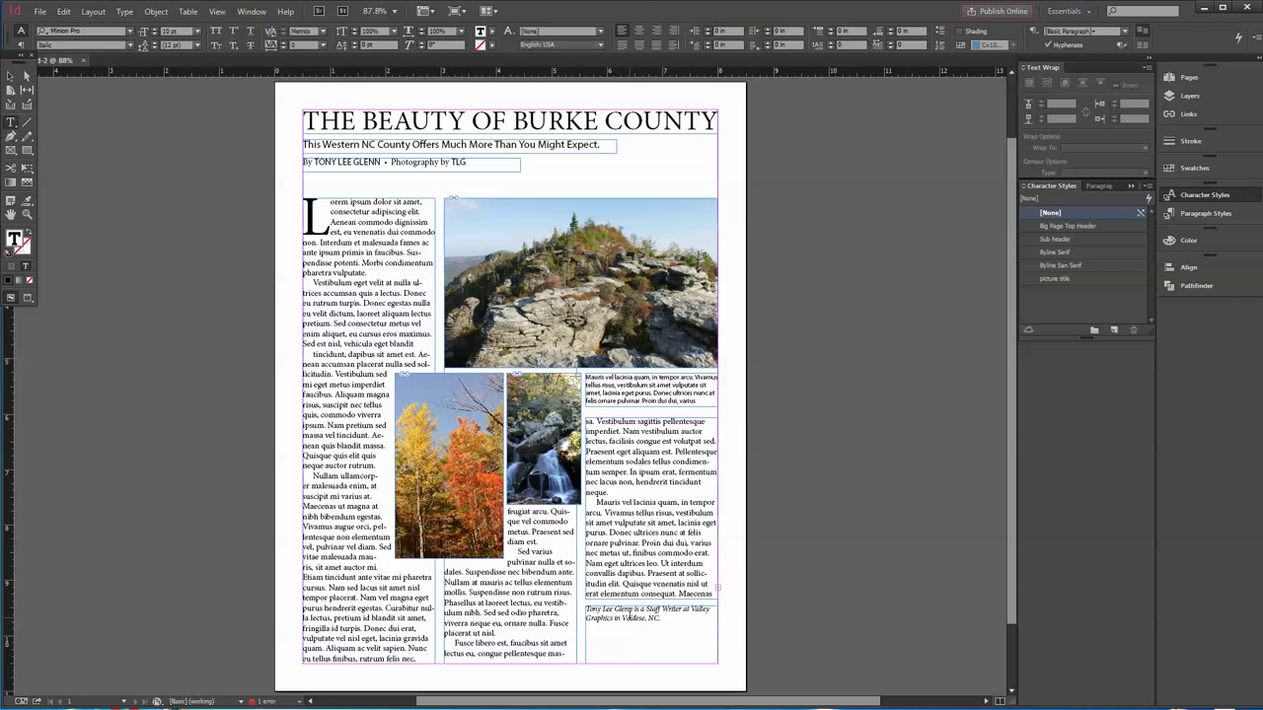
left_click_drag(624, 621, 582, 605)
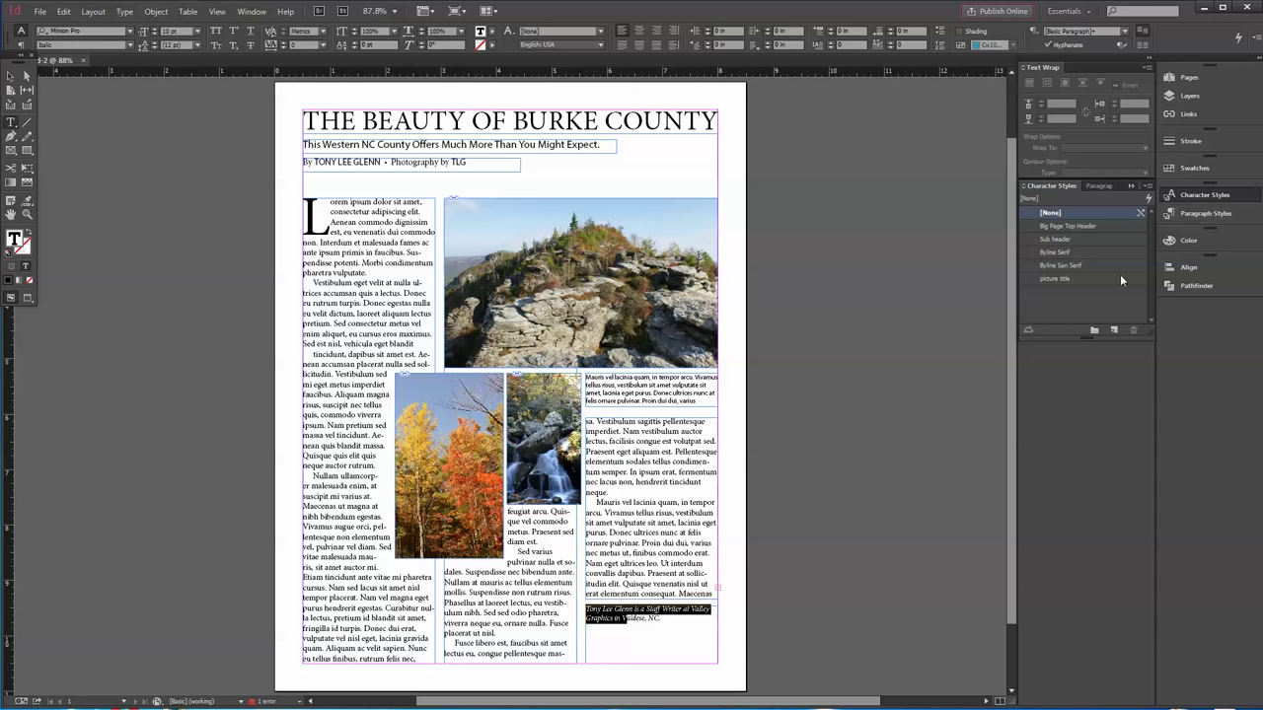
Create a character style from the bio's formatting and name it 'Writer bio'
left_click(1112, 332)
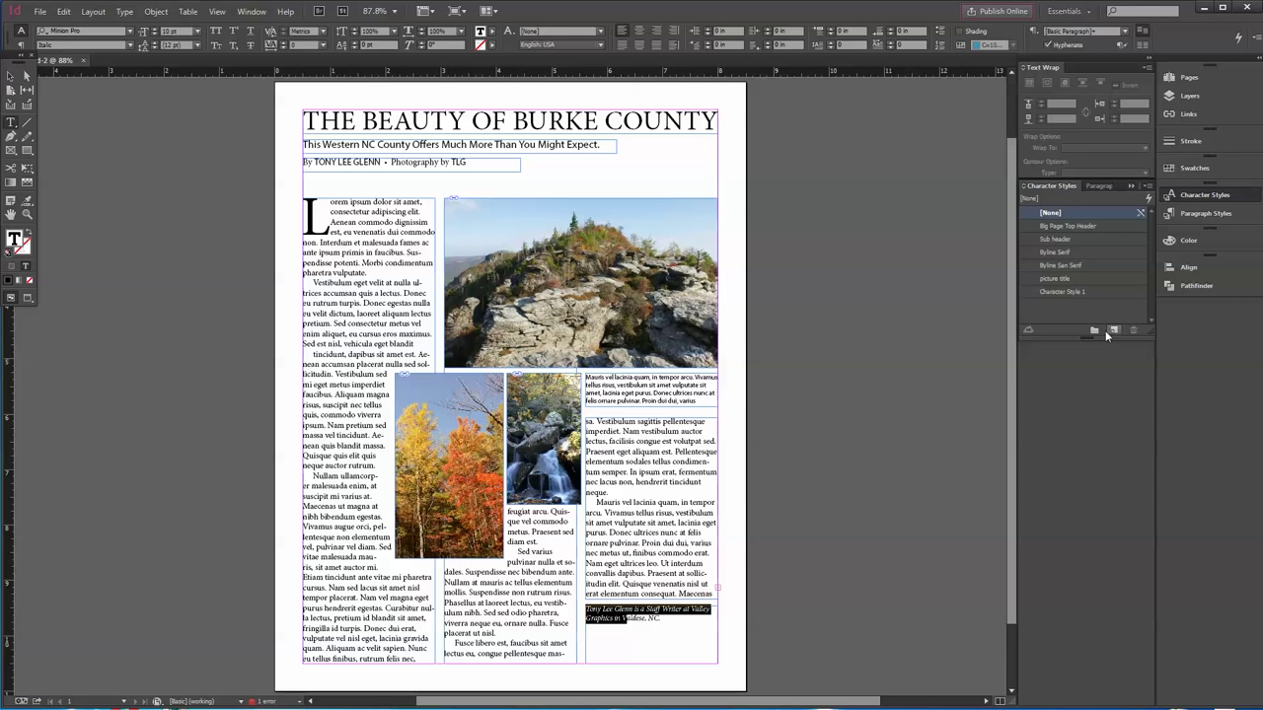
double_click(1065, 289)
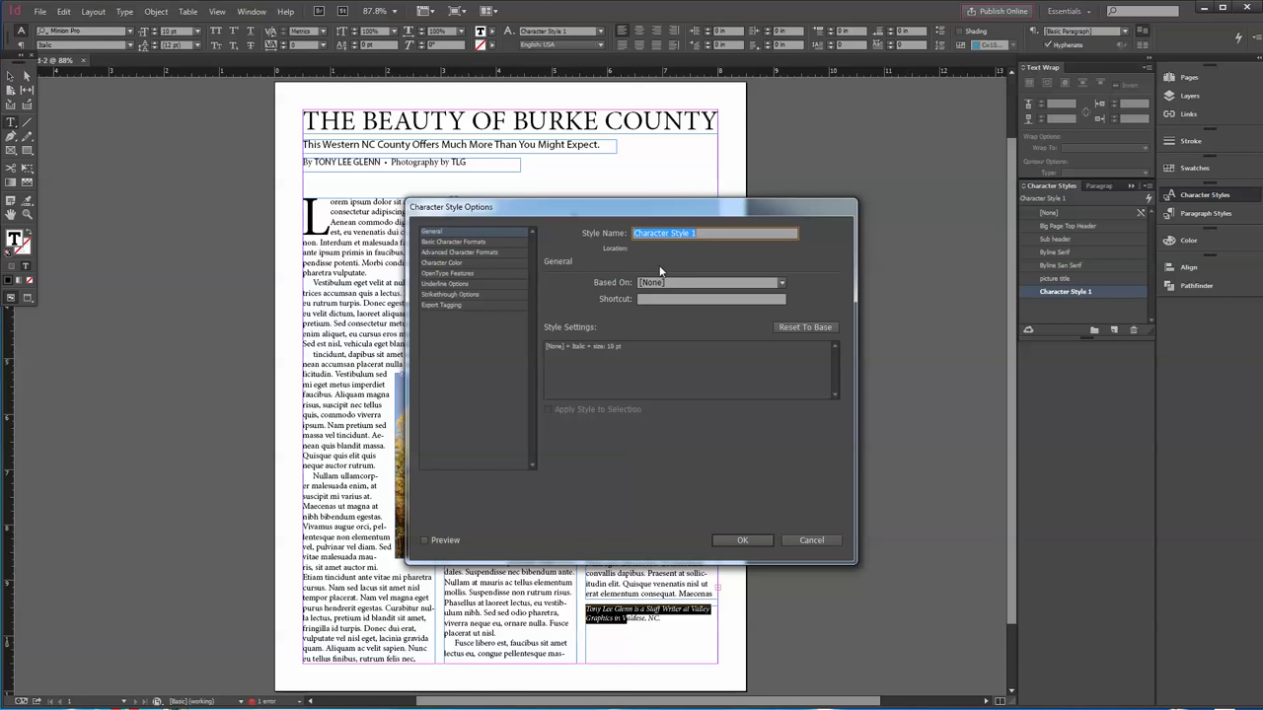
type("Writer bio")
left_click(745, 541)
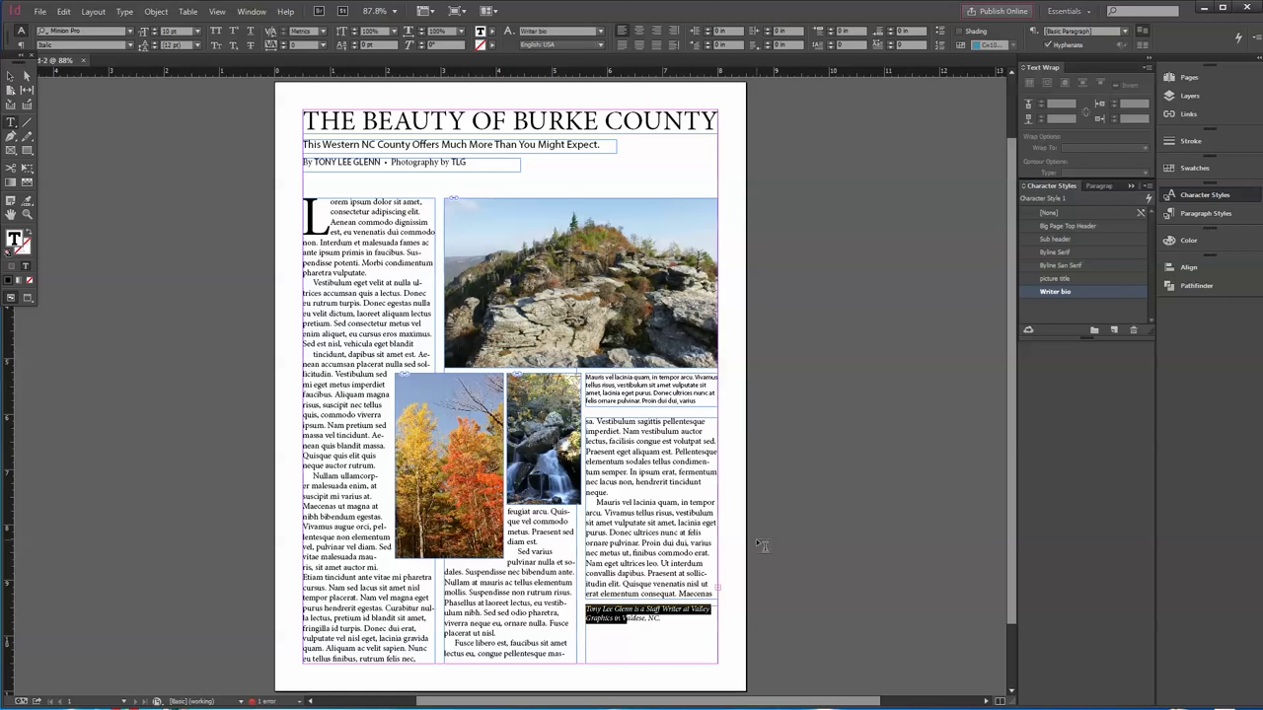
left_click(667, 622)
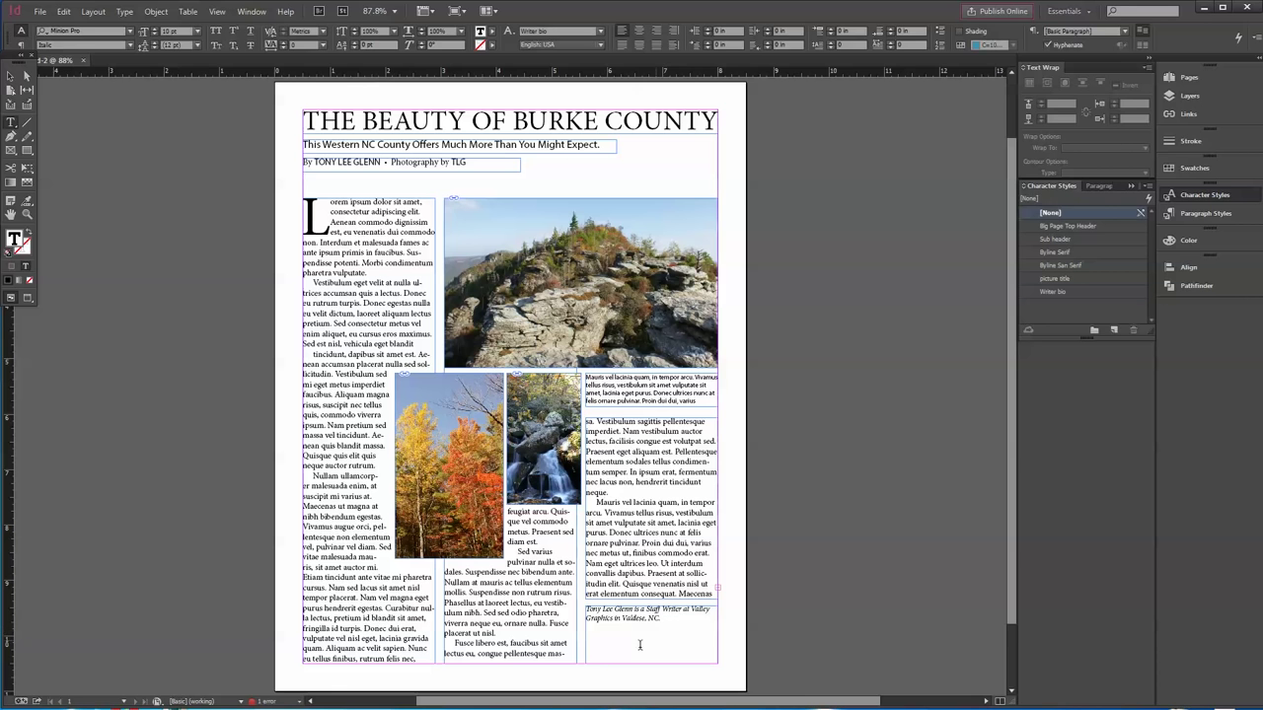
Trim the bio frame to its two lines and draw a new text frame below it
left_click(8, 76)
left_click(668, 658)
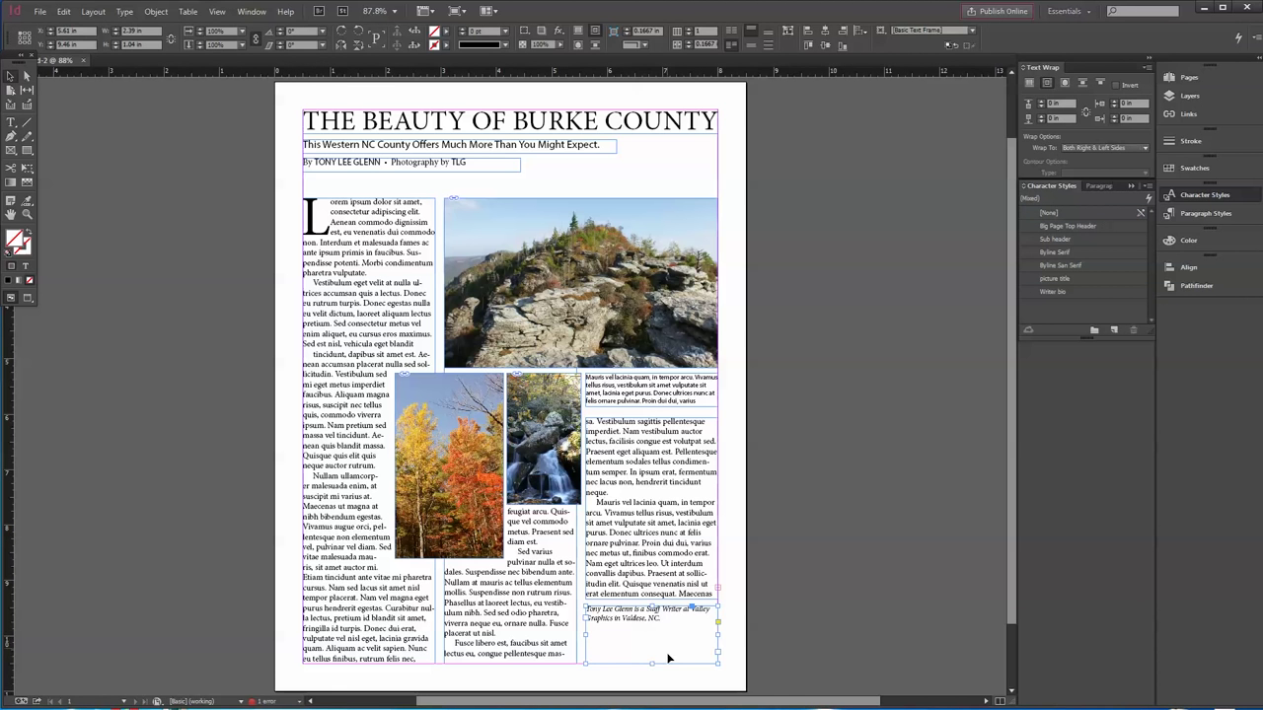
left_click_drag(652, 663, 653, 627)
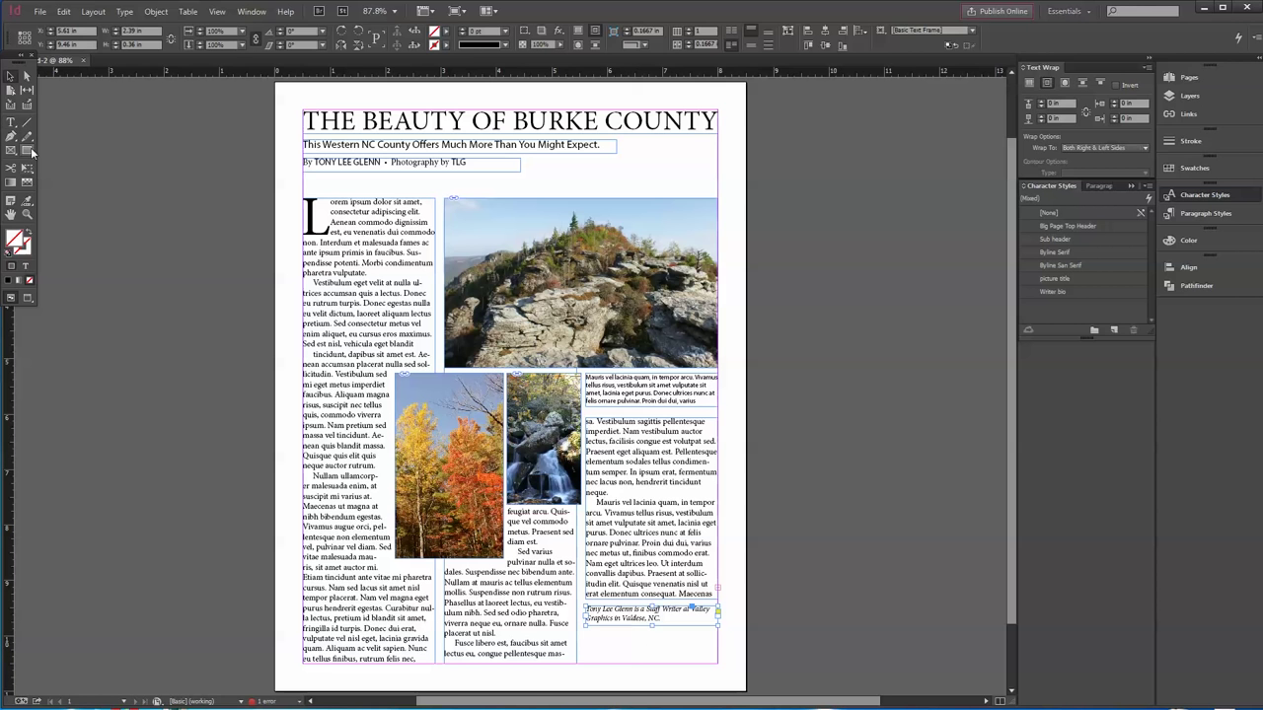
left_click(10, 121)
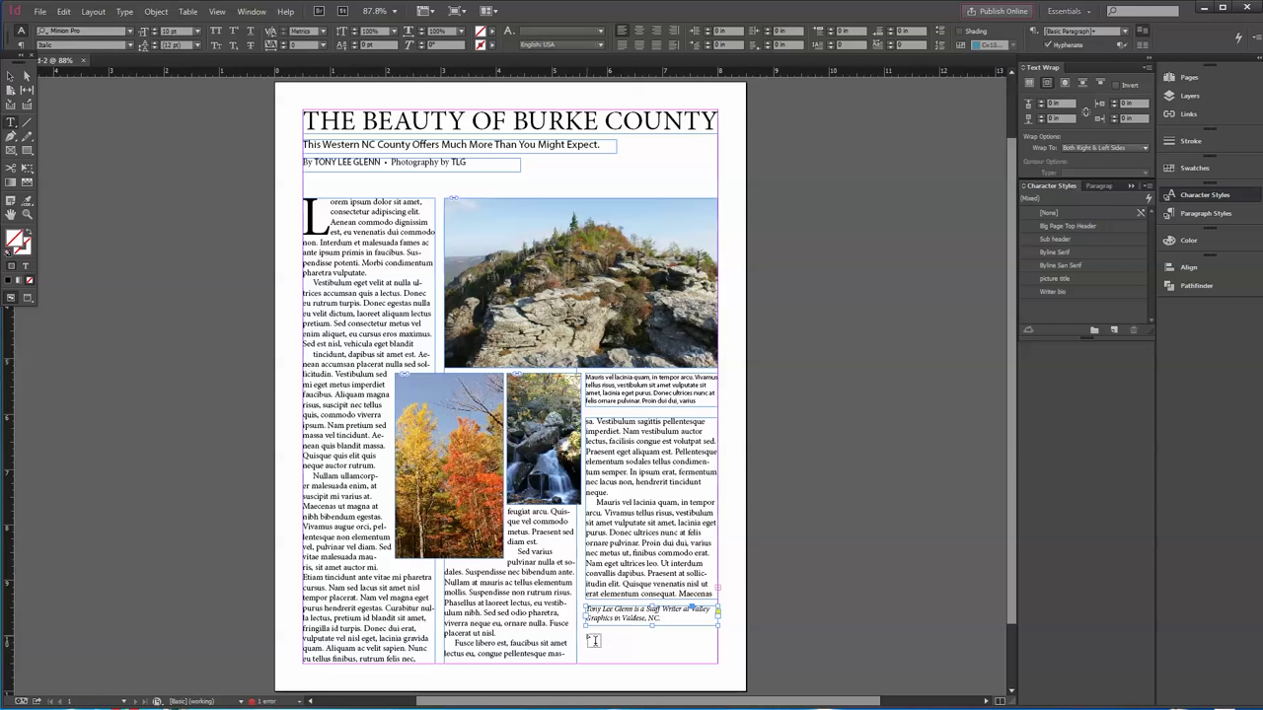
left_click_drag(585, 634, 717, 663)
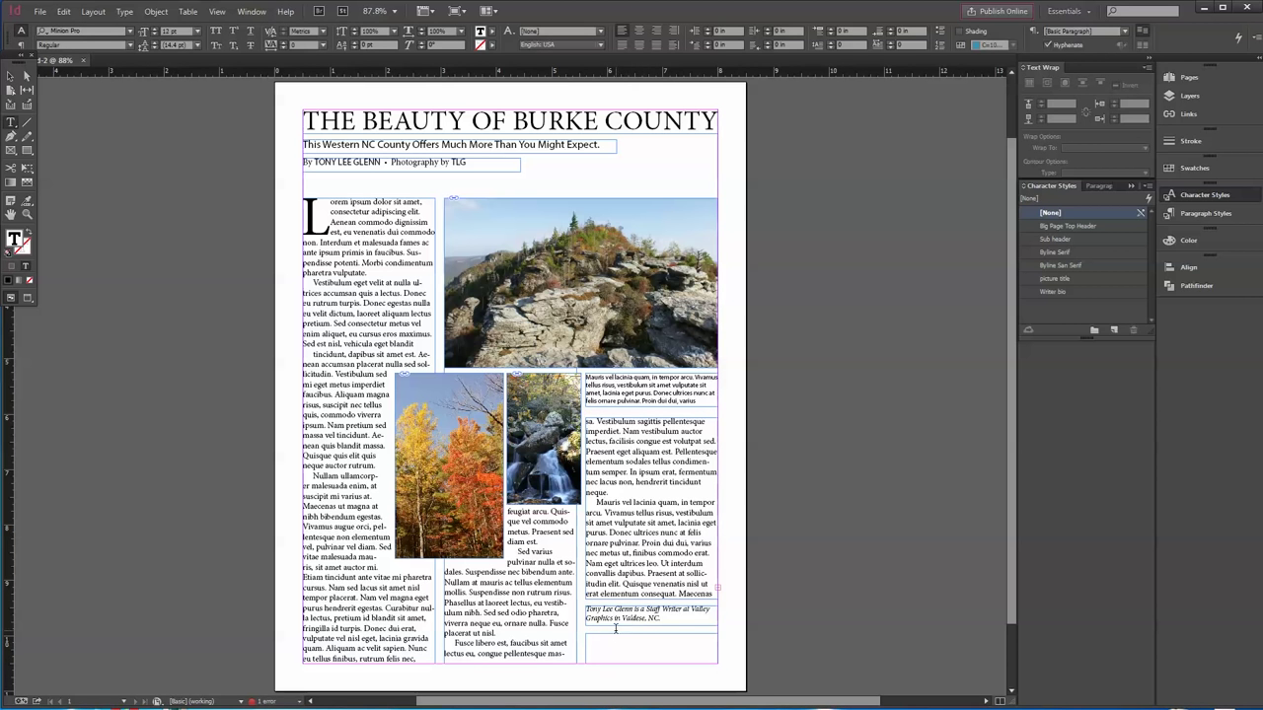
Type 'Learn more about Burke County, NC at VisitBurkeCounty.com' and select the line
type("I")
type("earn more about")
type(" Burke")
type(" Coun")
type("ty, NC at")
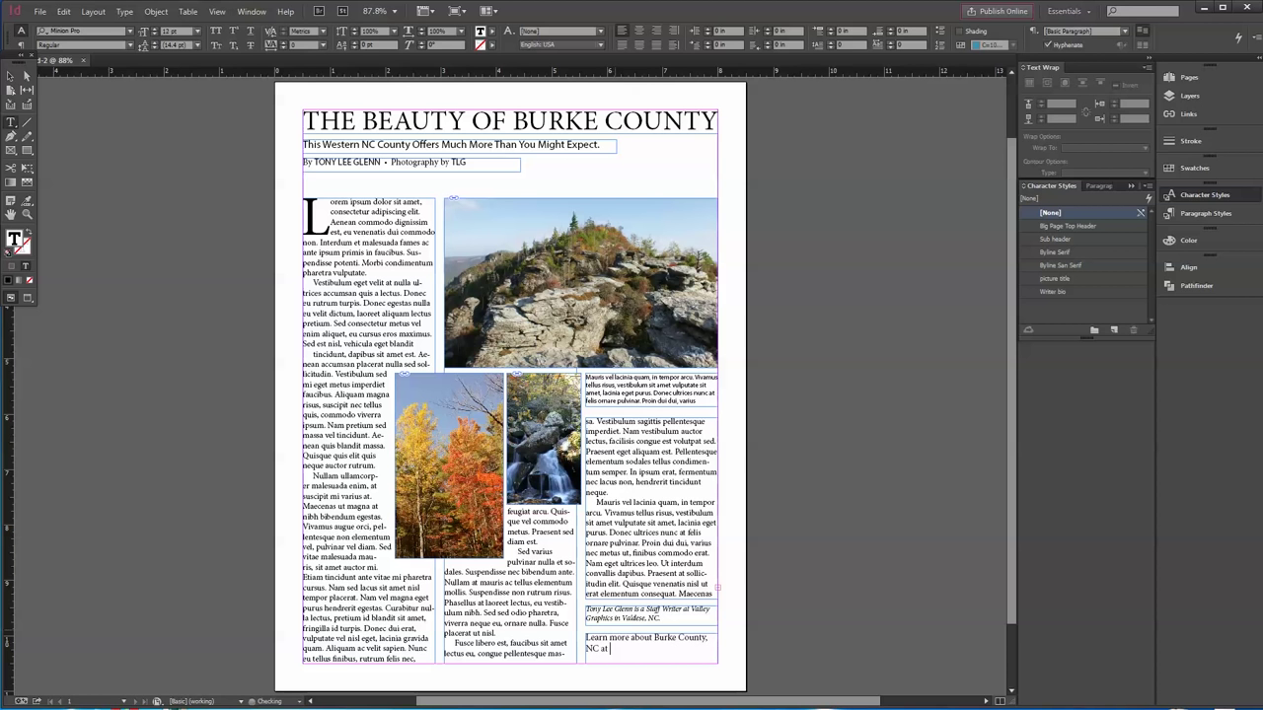
type(" v")
type("Vis")
type("itBurke")
type("County.com")
left_click_drag(705, 649, 568, 628)
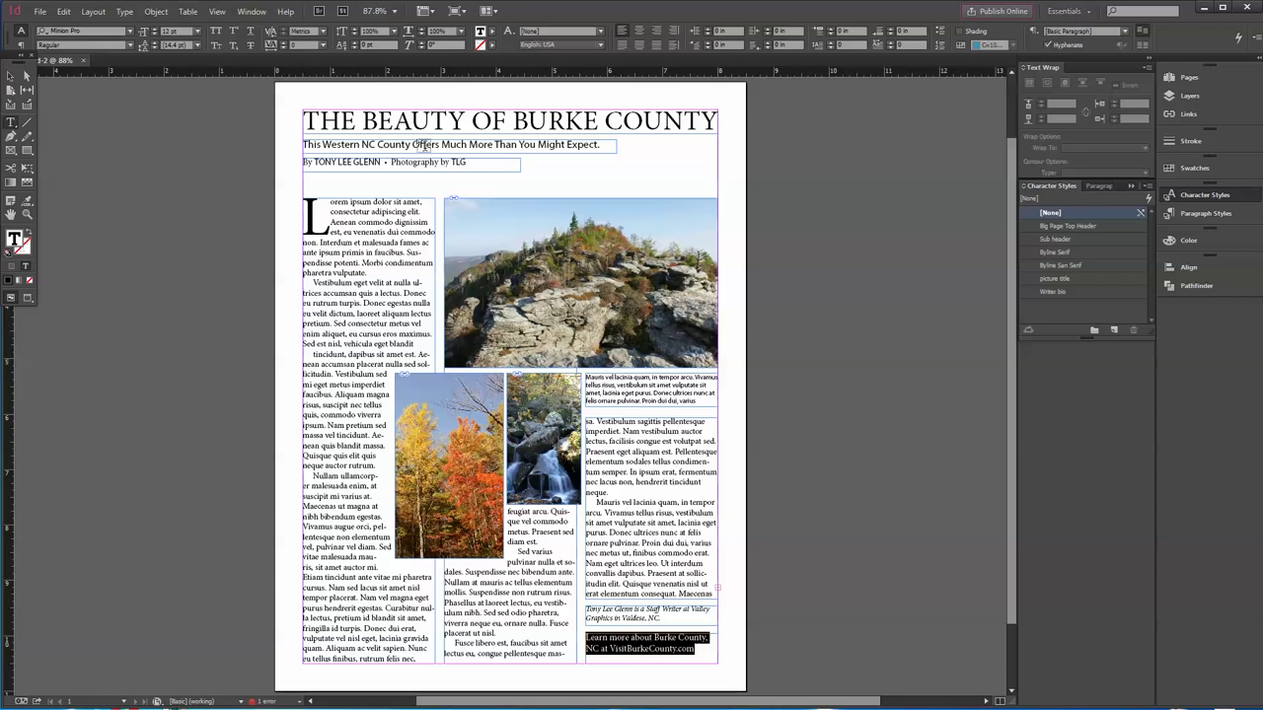
Apply the Byline San Serif style to the closing line and set VisitBurkeCounty.com in Bold
left_click(1070, 265)
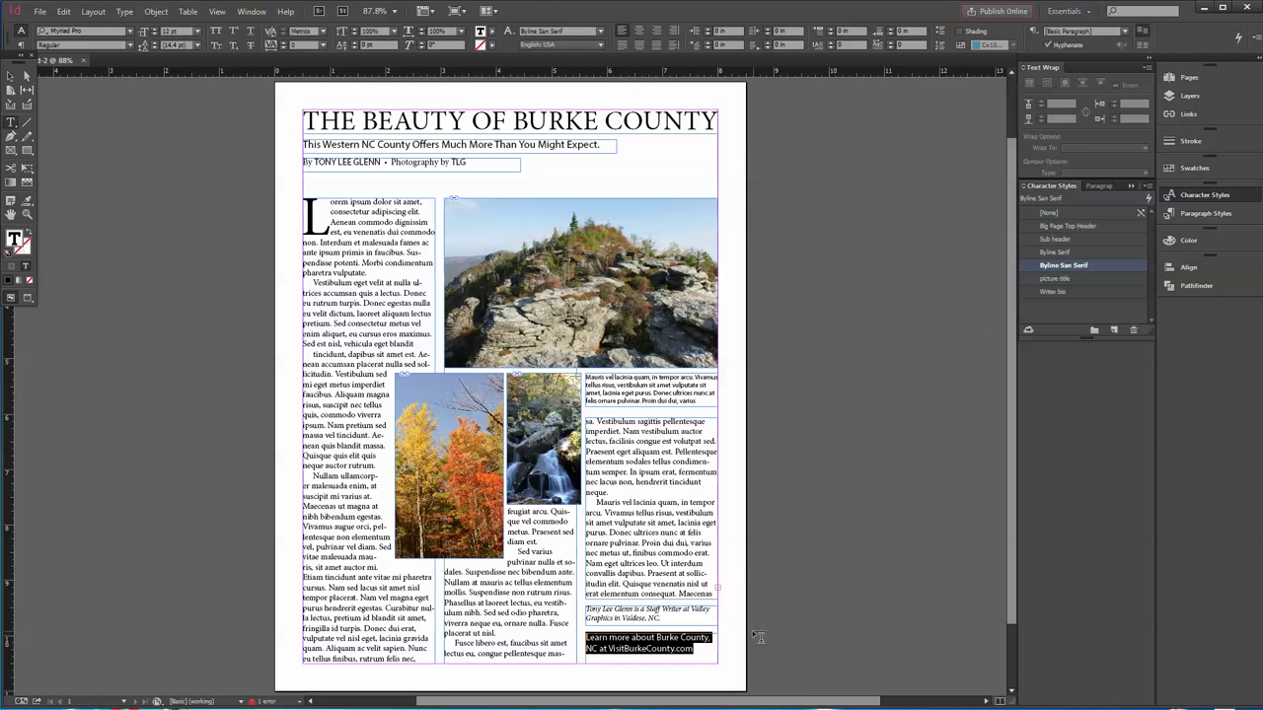
left_click(677, 642)
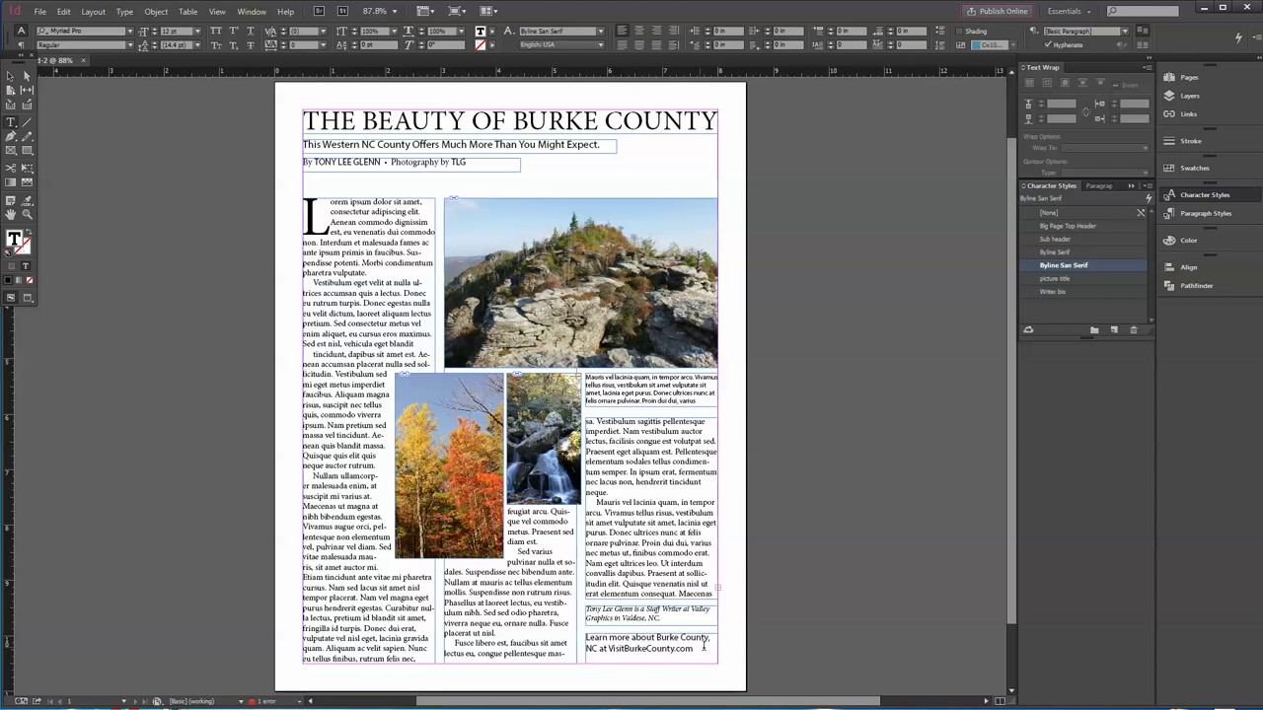
left_click_drag(699, 648, 608, 648)
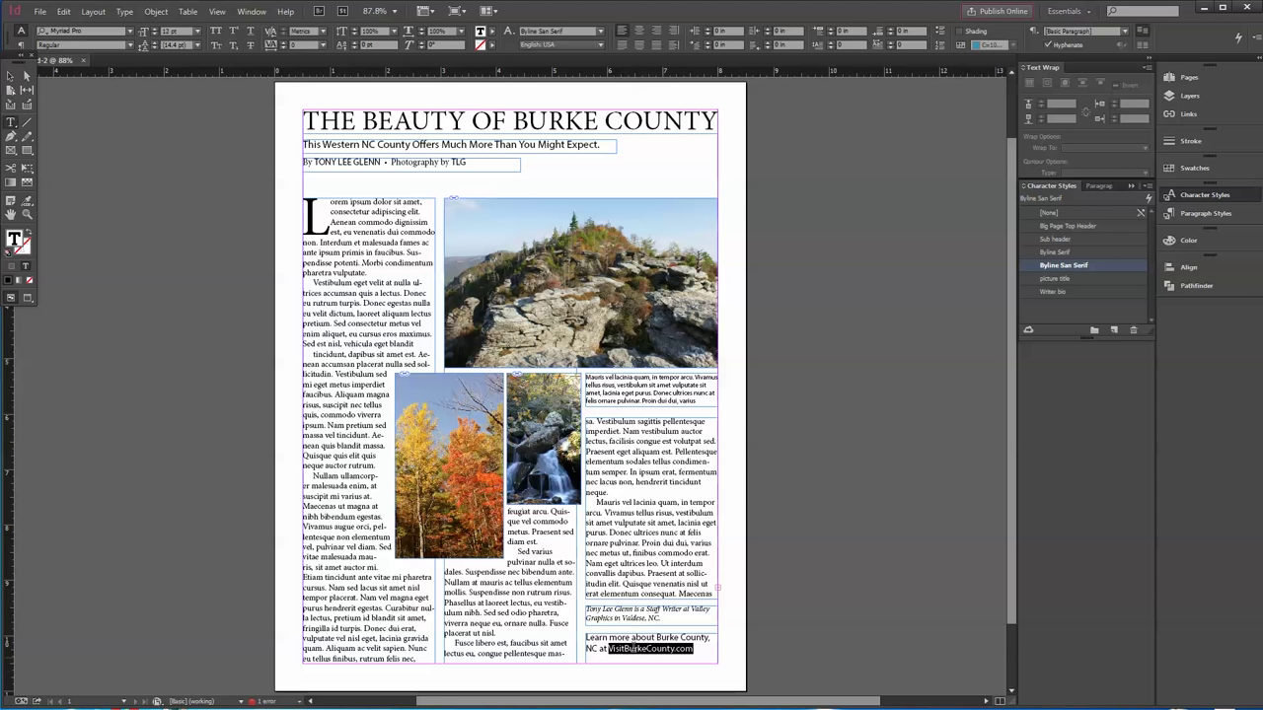
left_click(128, 44)
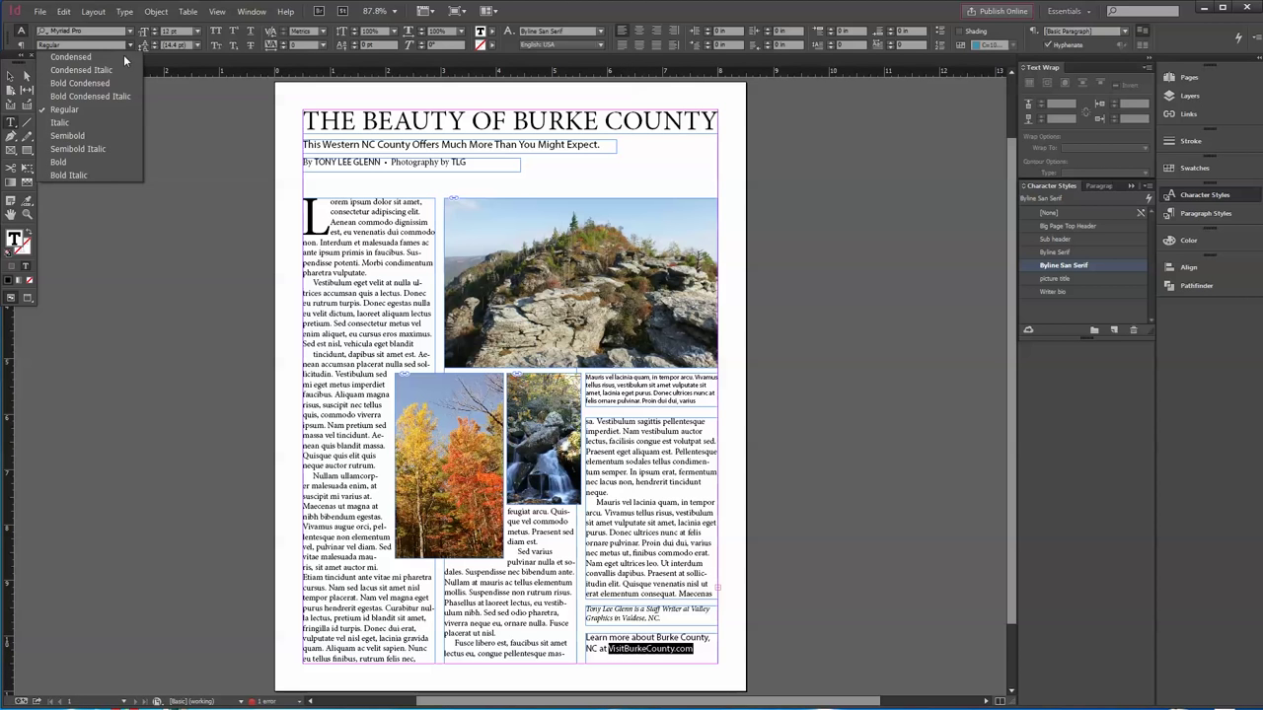
left_click(64, 158)
key("Right")
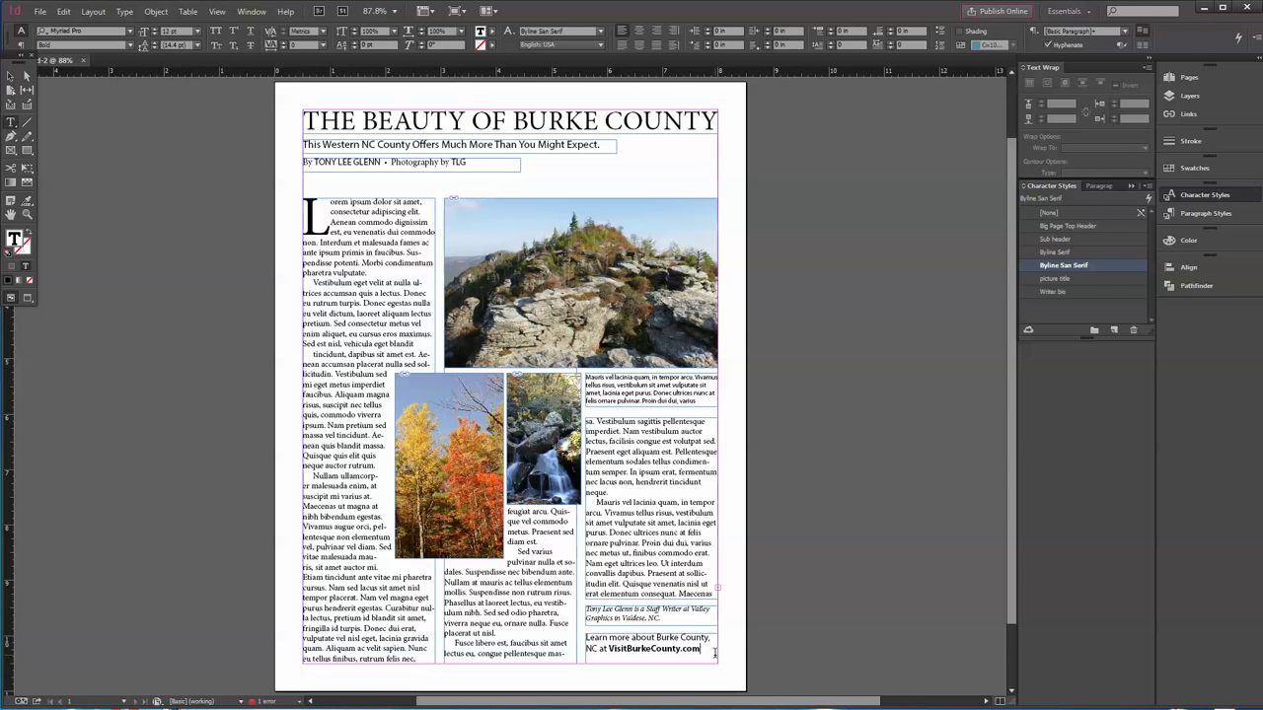
key("Escape")
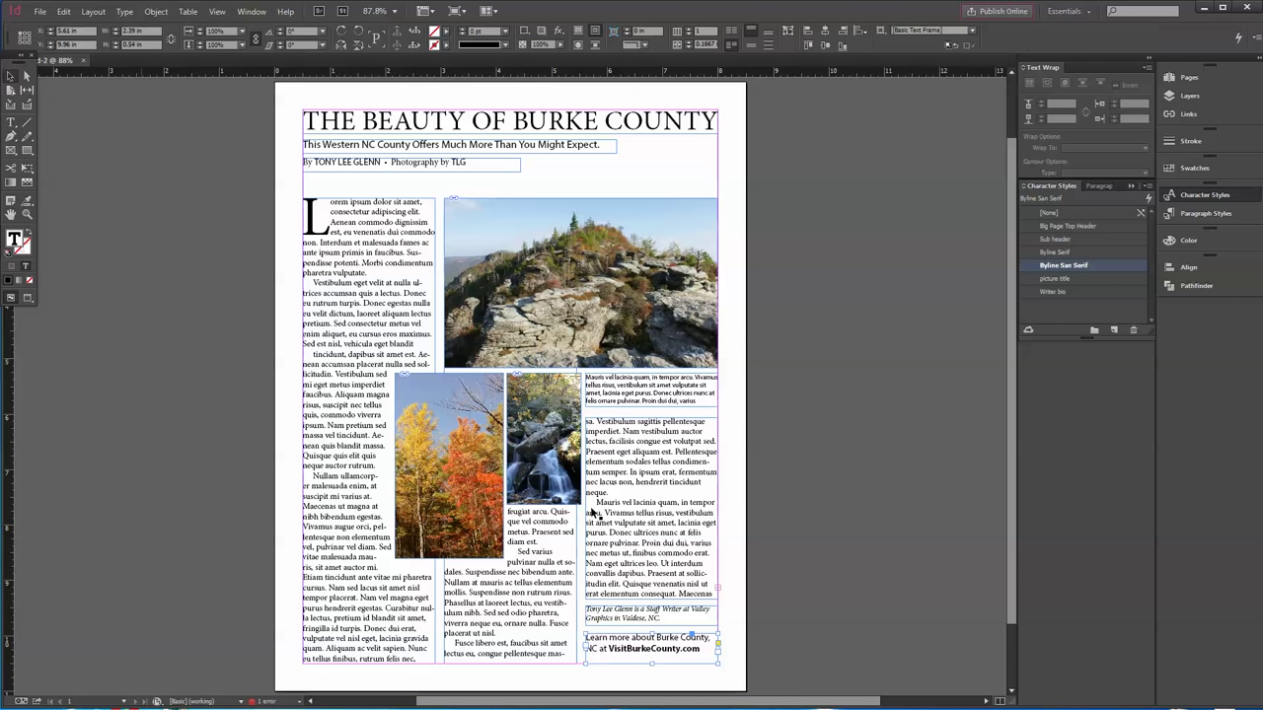
Move the closing-line frame slightly lower and deselect it
left_click_drag(651, 631, 653, 639)
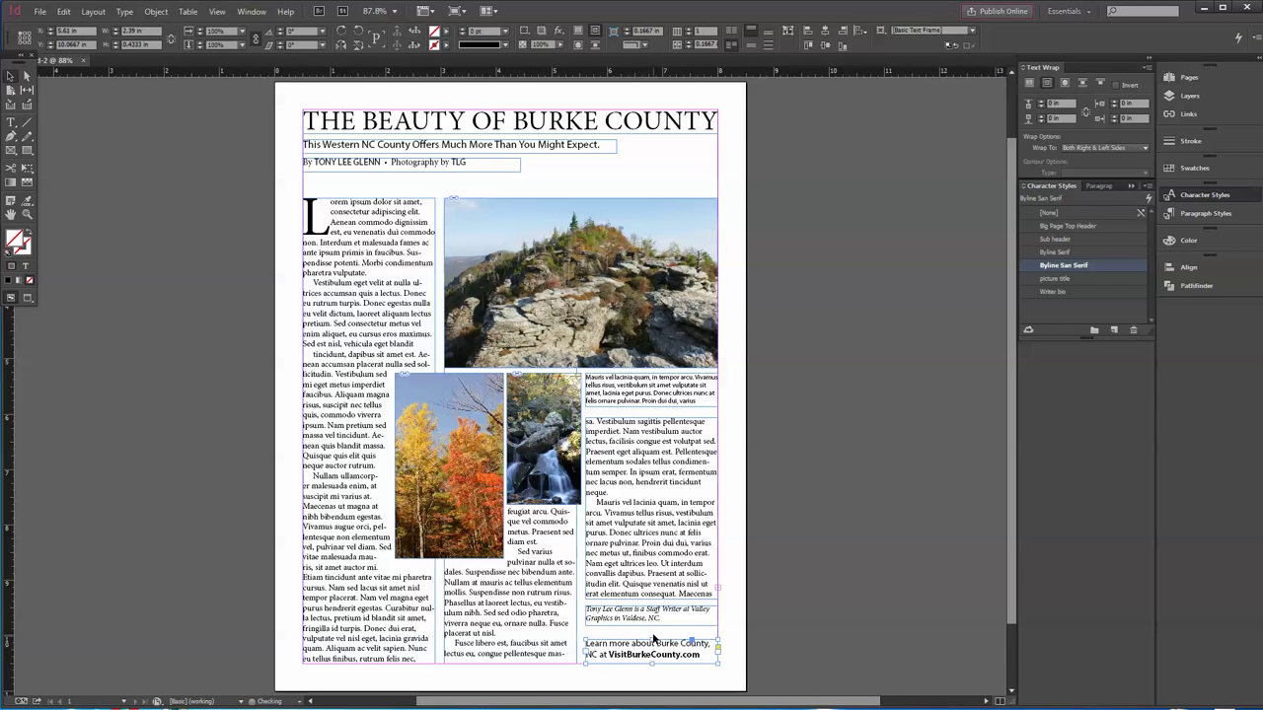
left_click(635, 628)
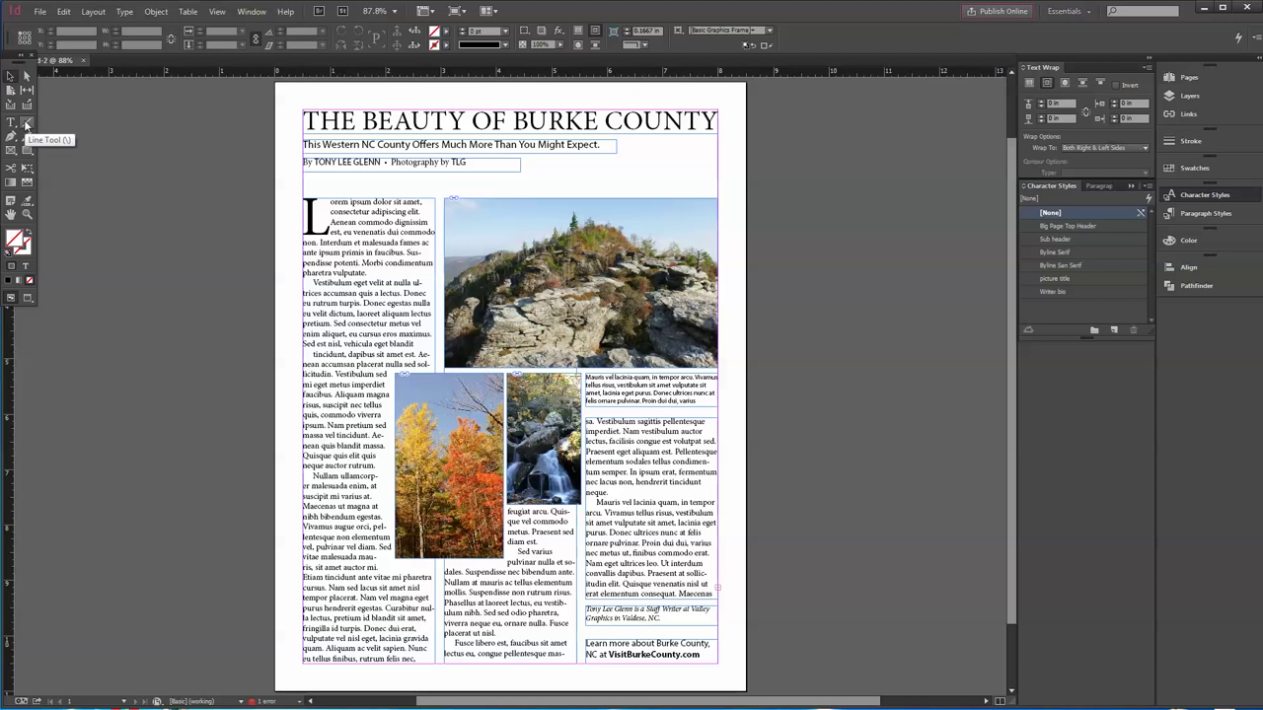
Draw a horizontal rule below the bio and make it a 5 pt Thick-Thin stroke
left_click(25, 123)
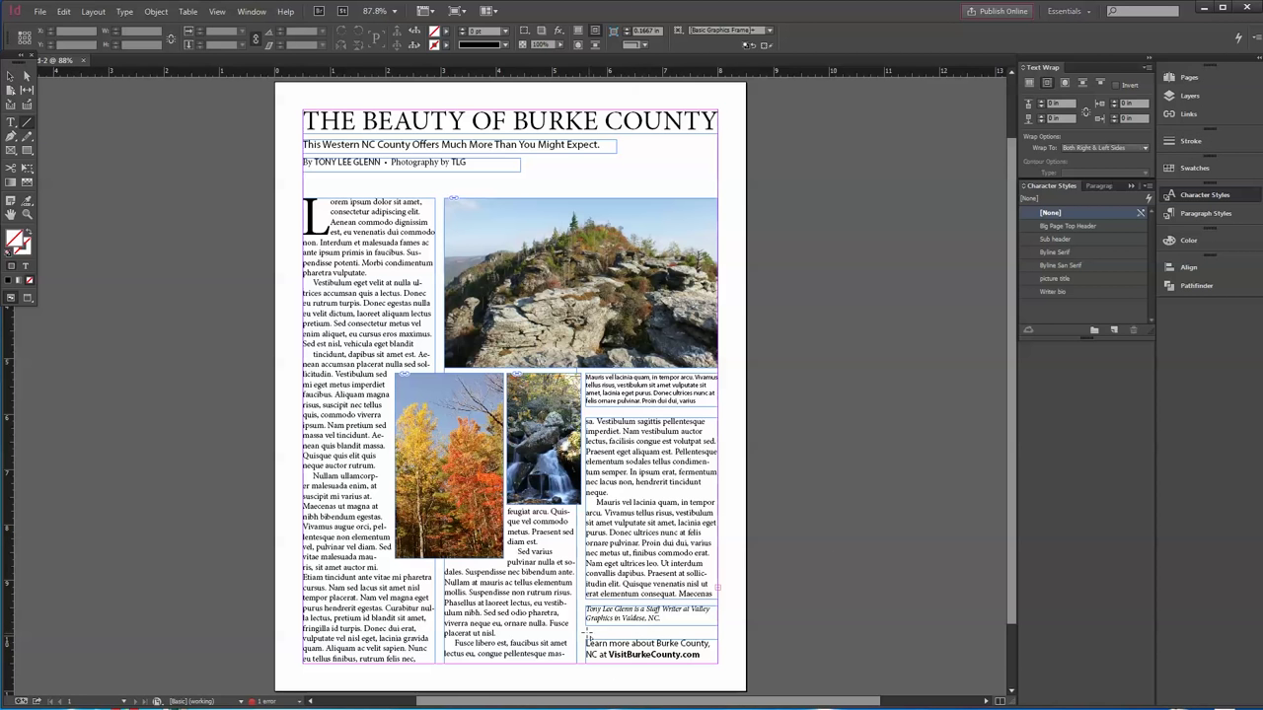
left_click_drag(587, 633, 725, 636)
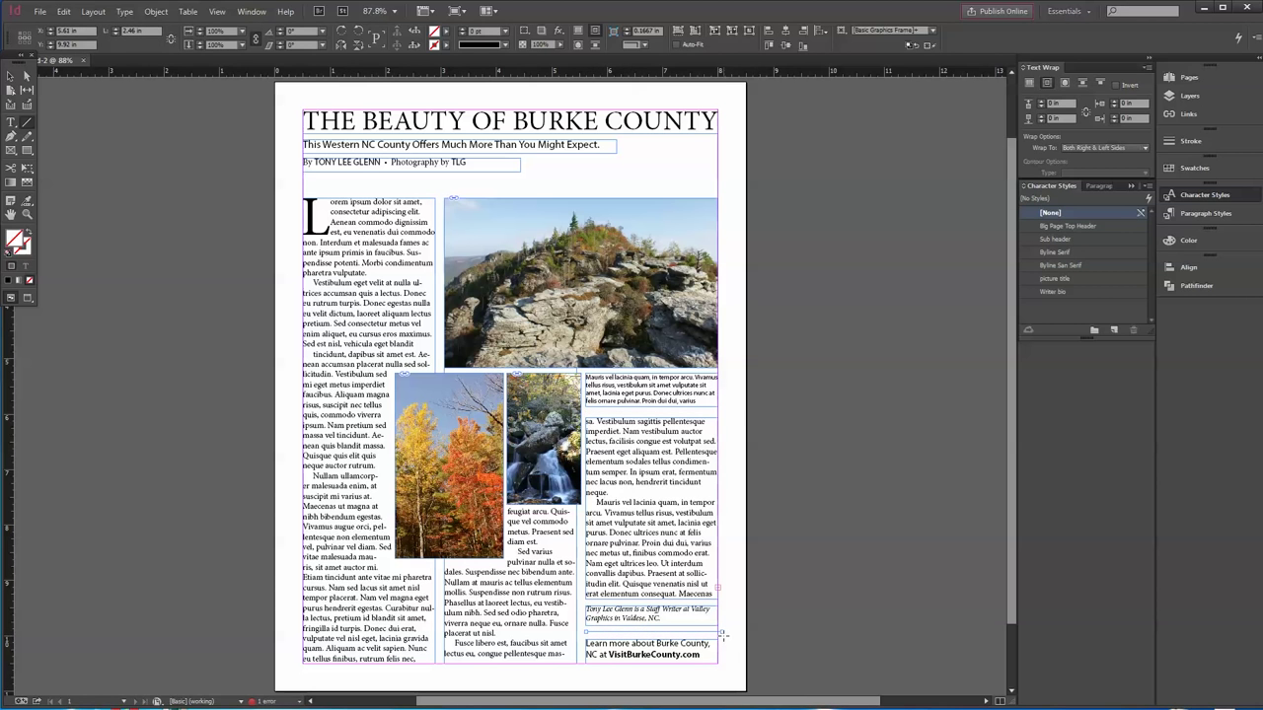
left_click(9, 76)
left_click(1192, 143)
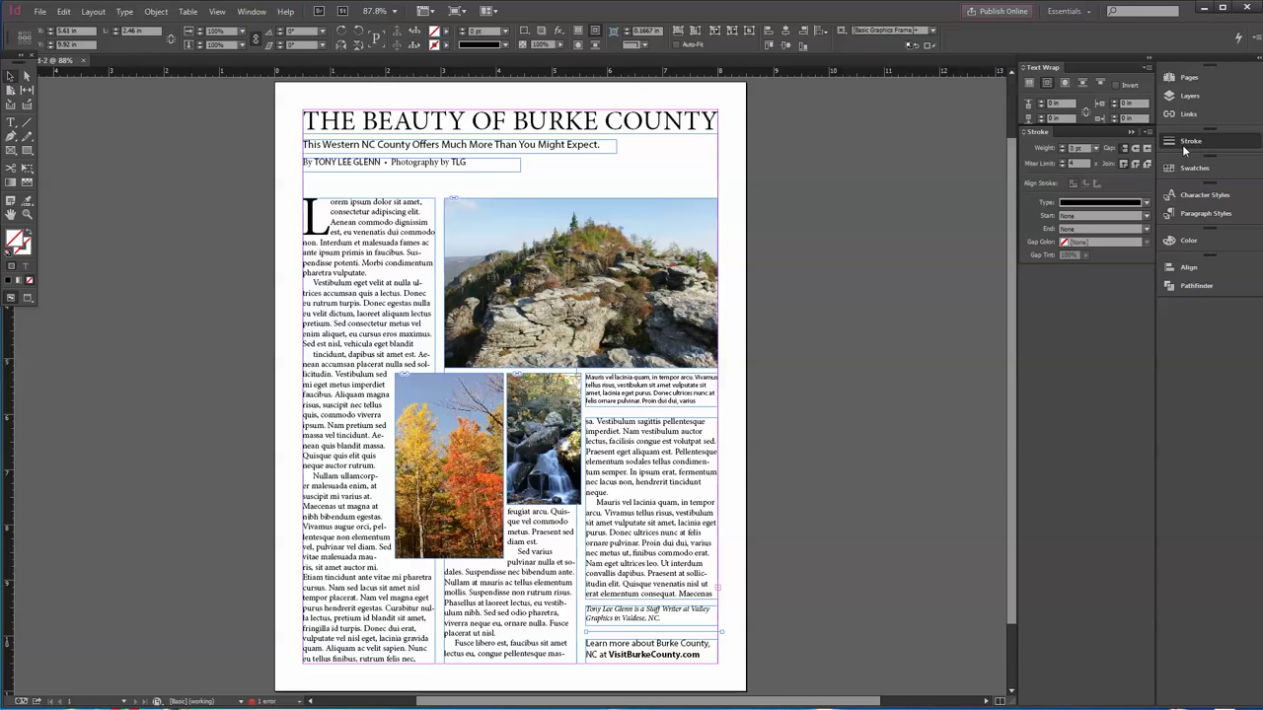
left_click(1062, 146)
left_click(1062, 145)
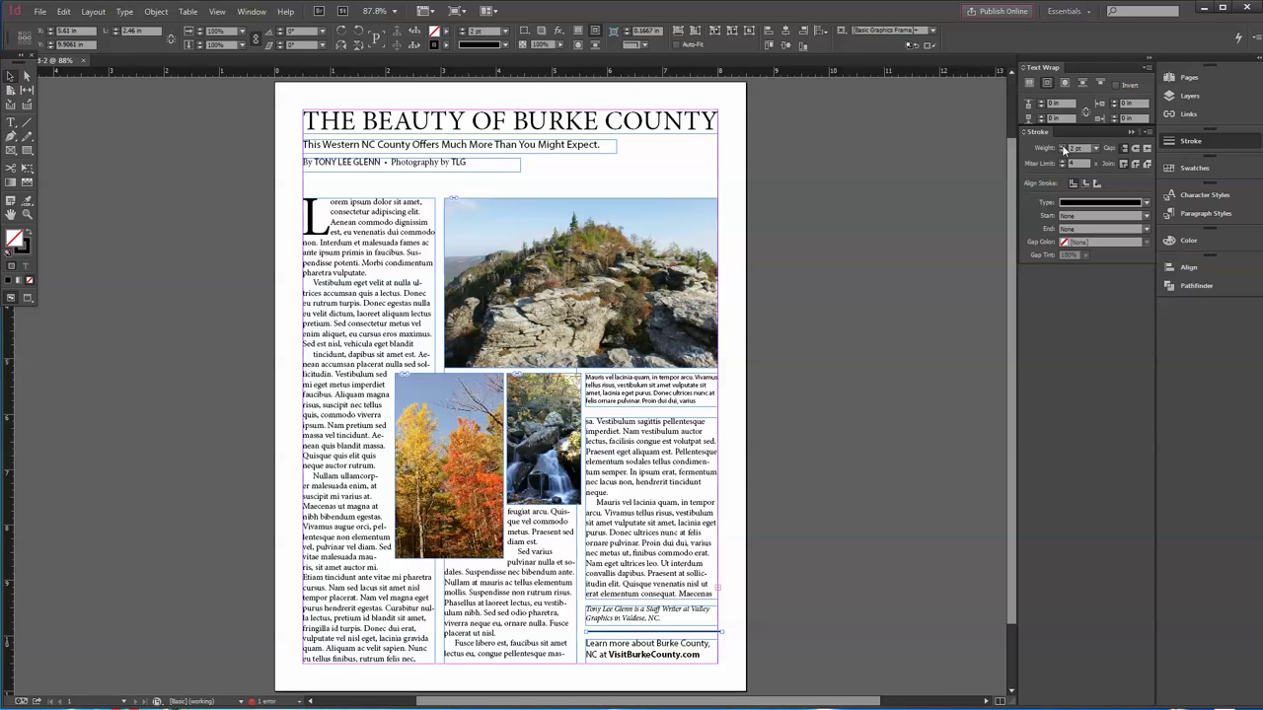
left_click(1062, 146)
left_click(1145, 205)
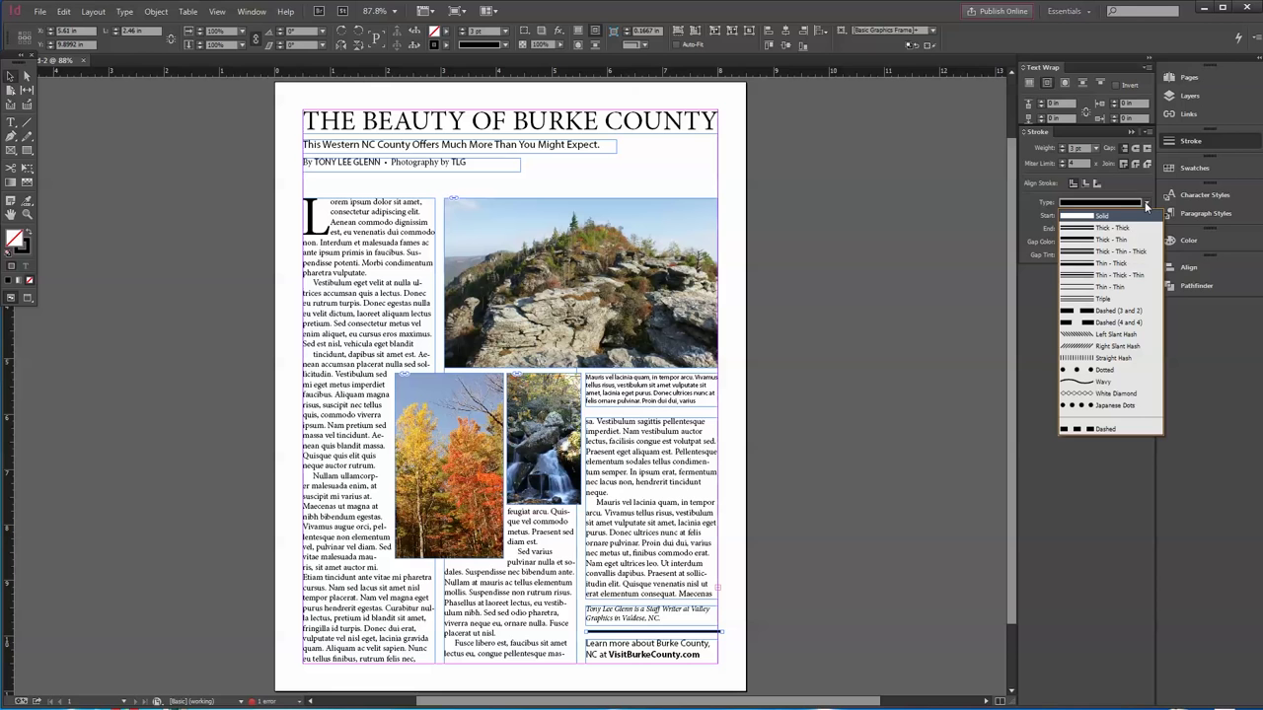
left_click(1092, 243)
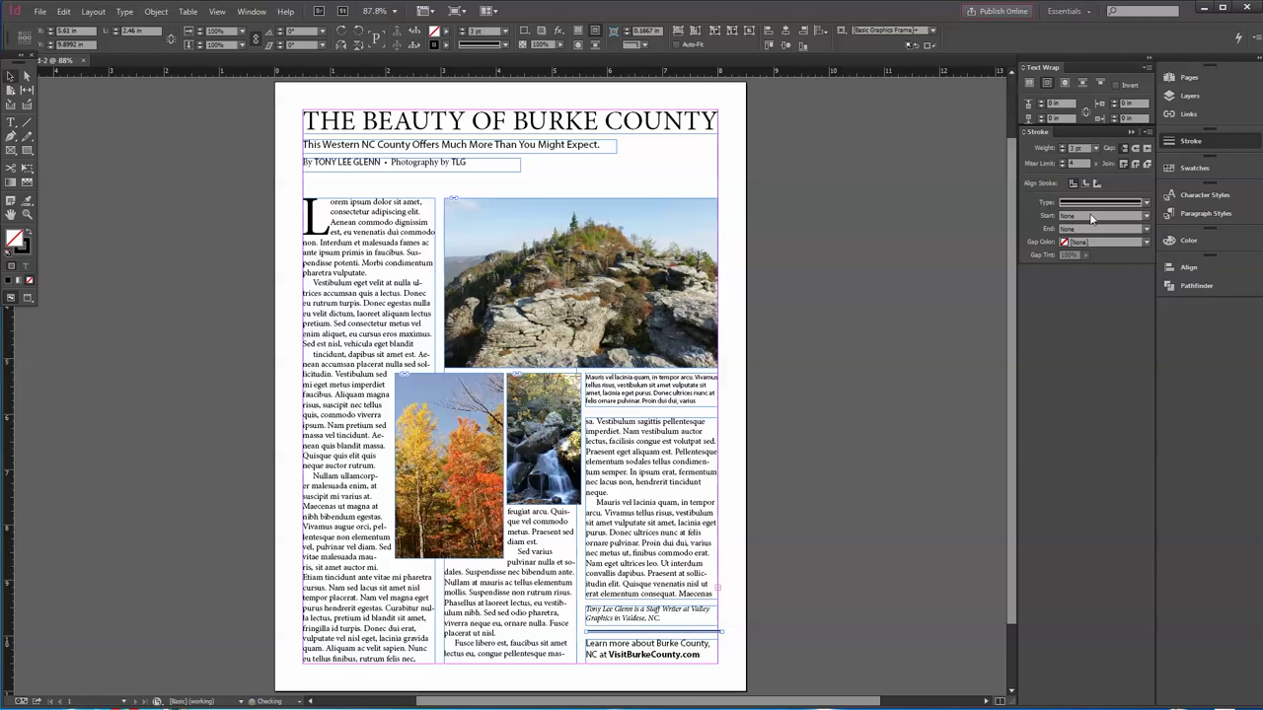
left_click(1064, 145)
left_click(1064, 145)
Shorten the rule to about 2.391 in to fit the column, then begin Save As
left_click(27, 215)
left_click_drag(562, 577, 753, 680)
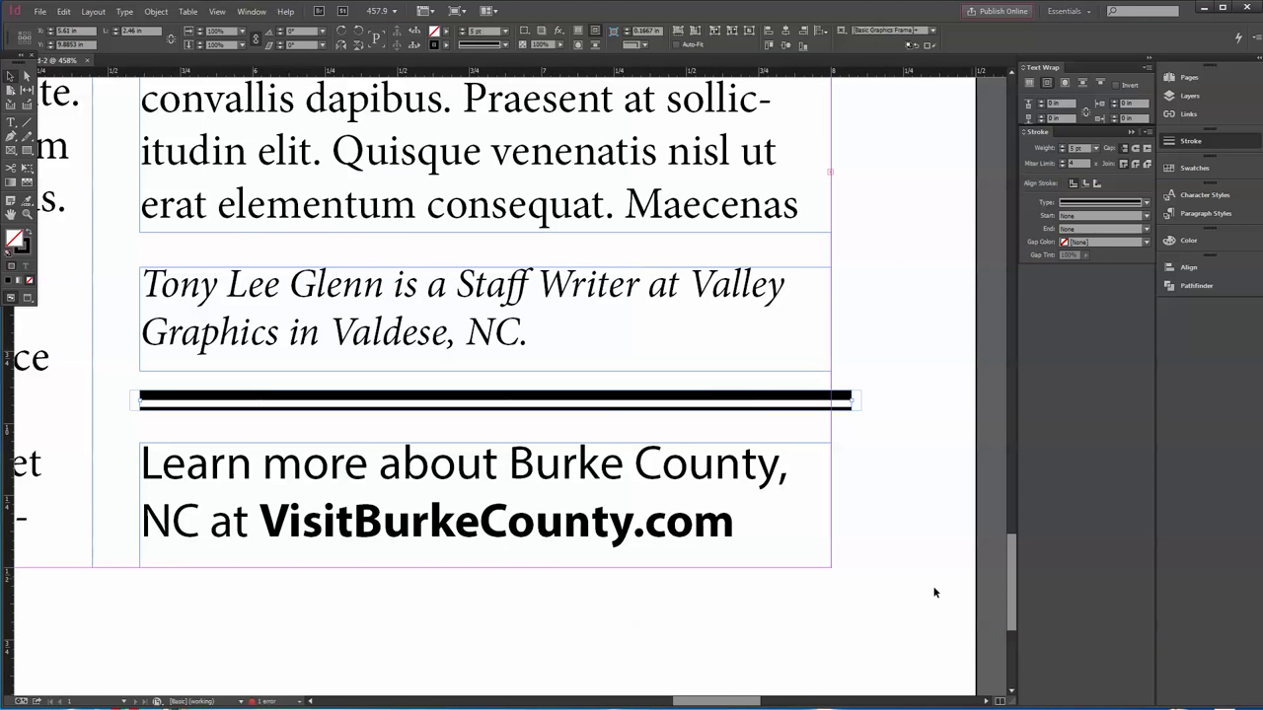
left_click_drag(851, 401, 831, 401)
key("ctrl+0")
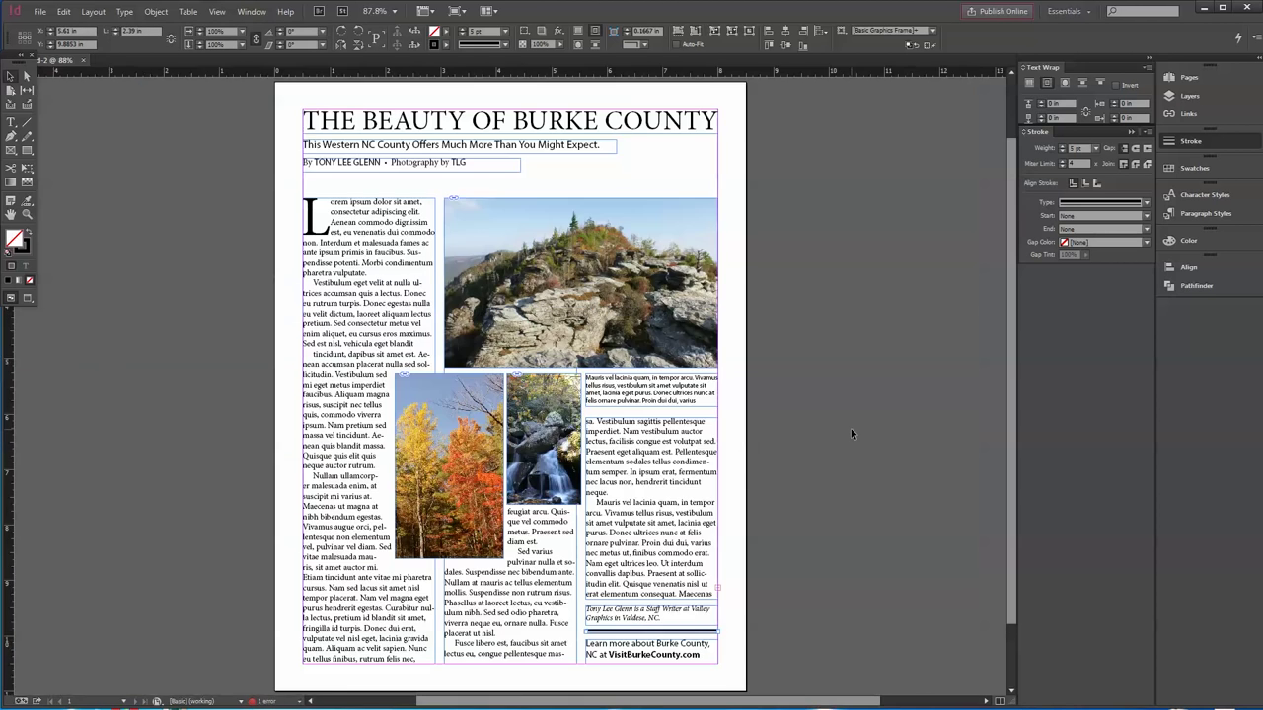
left_click(730, 400)
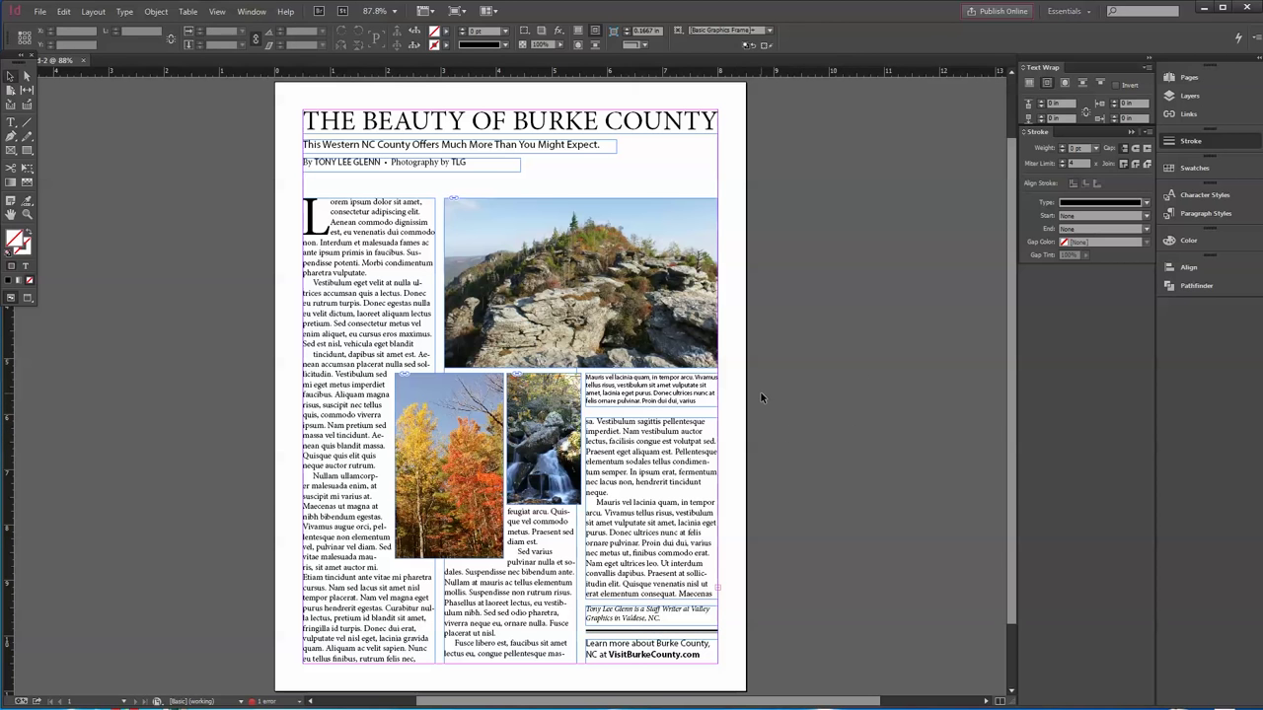
key("ctrl+shift+s")
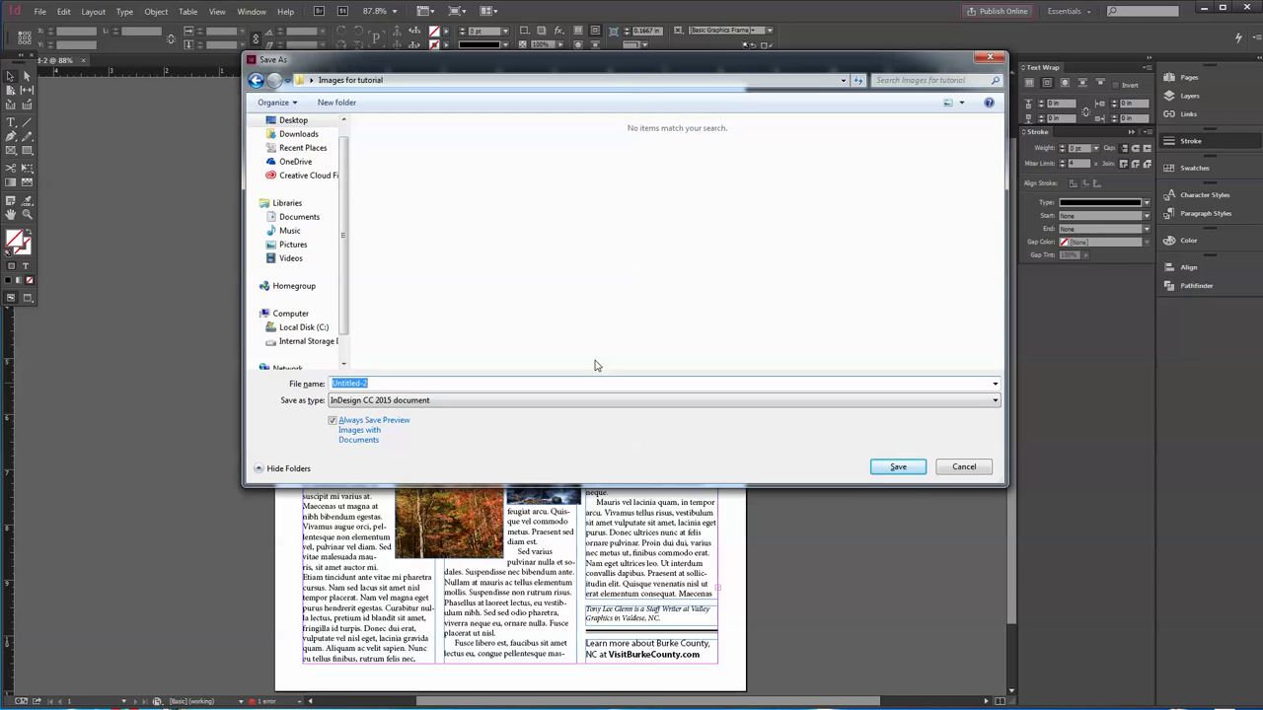
Save the document as 'Magazine Pag' and switch to Preview screen mode
type("Magazine Page")
left_click(897, 467)
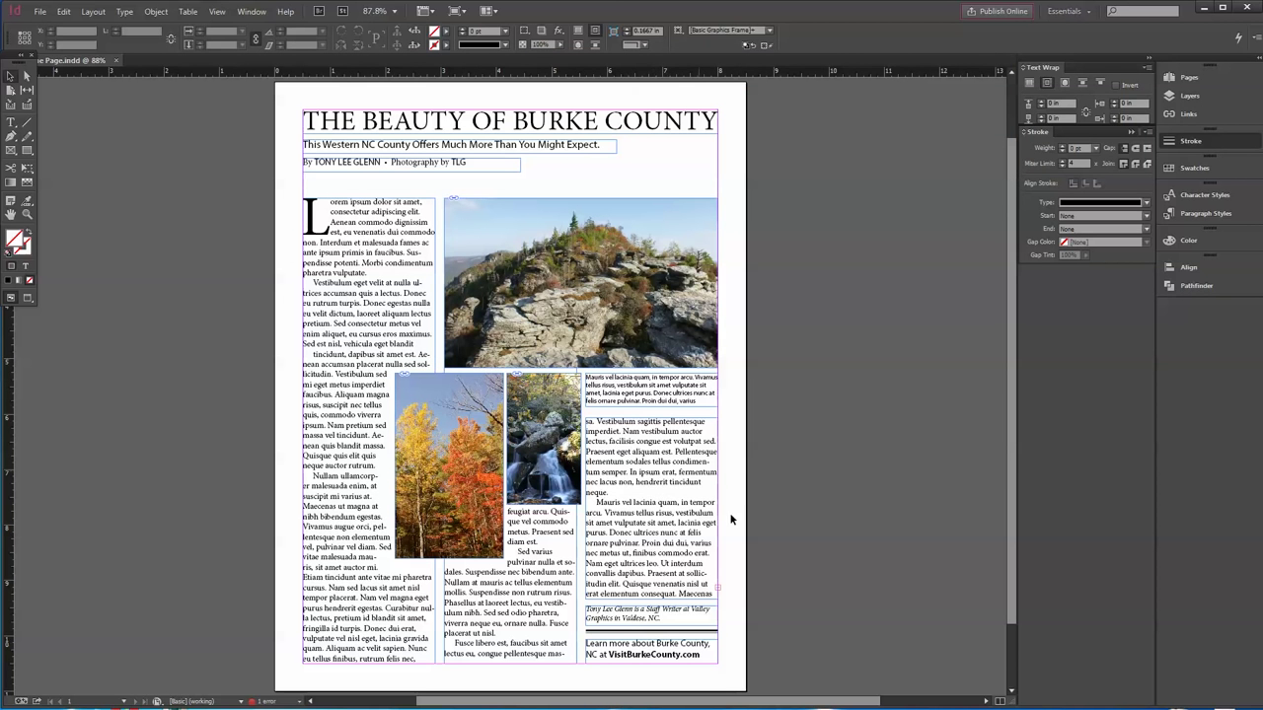
left_click(29, 305)
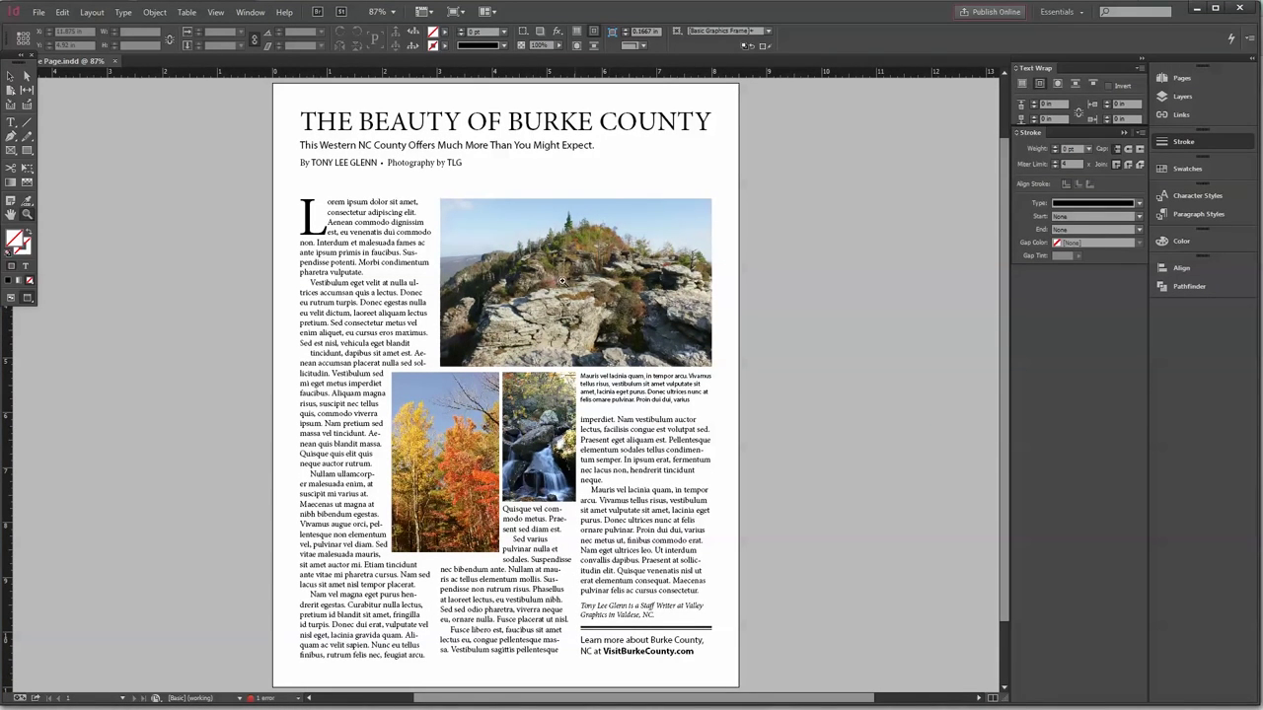
Zoom in on the mountain photo and set View to High Quality Display, then fit the page
left_click_drag(644, 422, 488, 257)
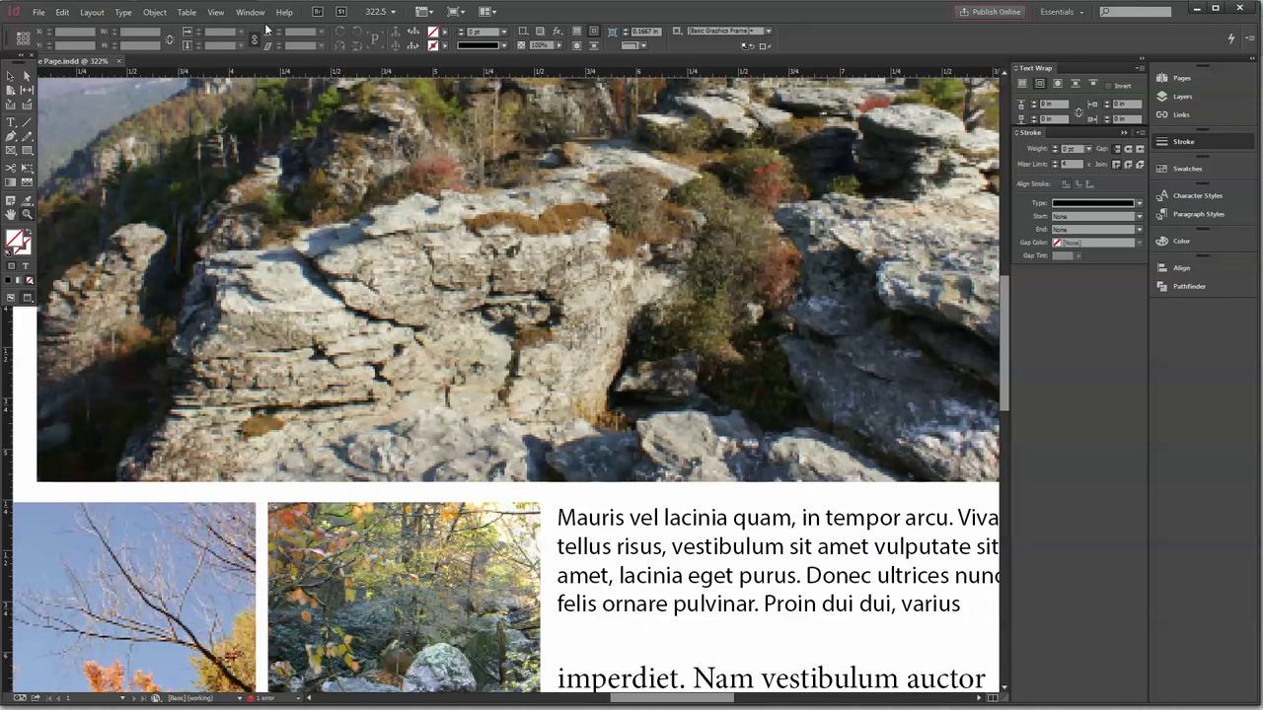
left_click(213, 12)
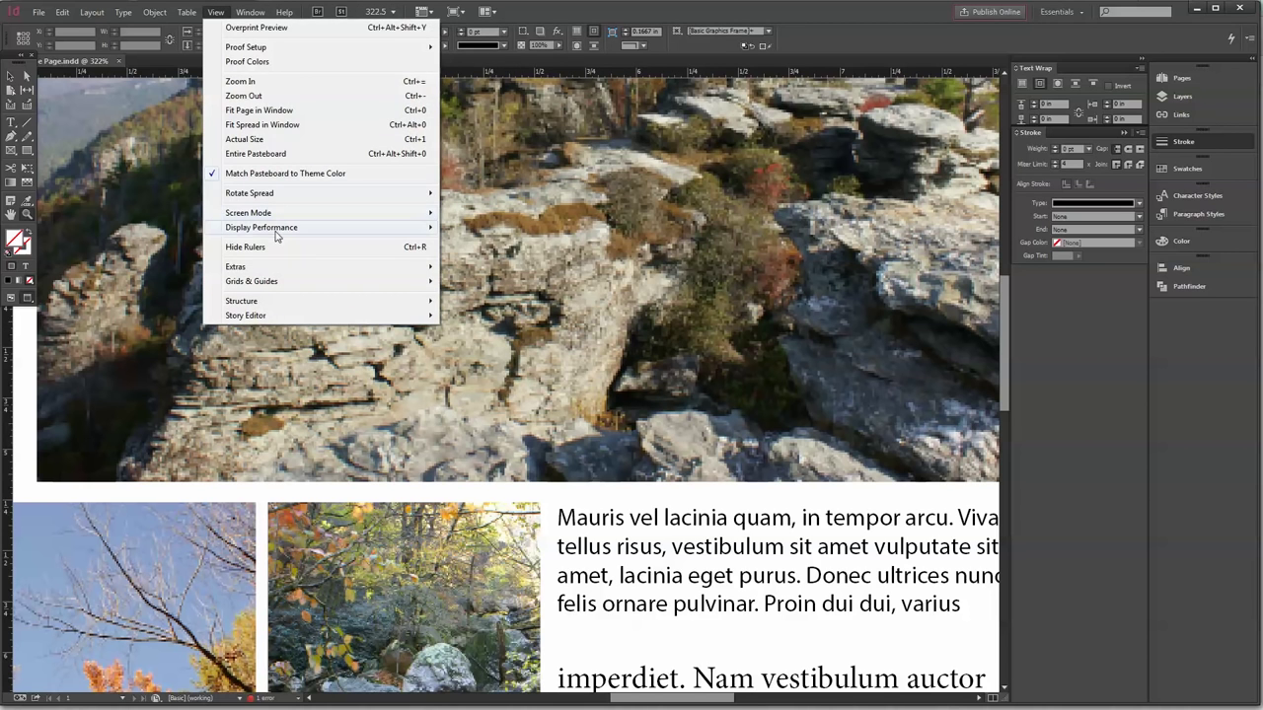
mouse_move(276, 229)
left_click(493, 255)
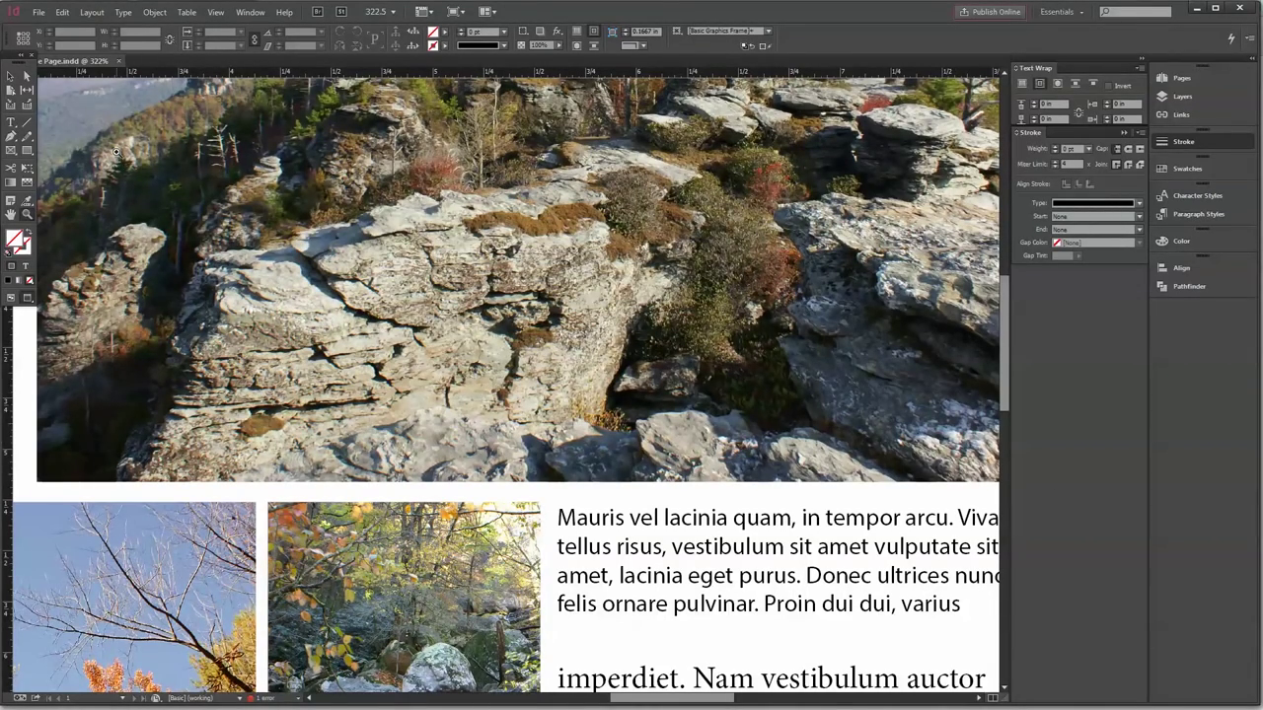
key("ctrl+0")
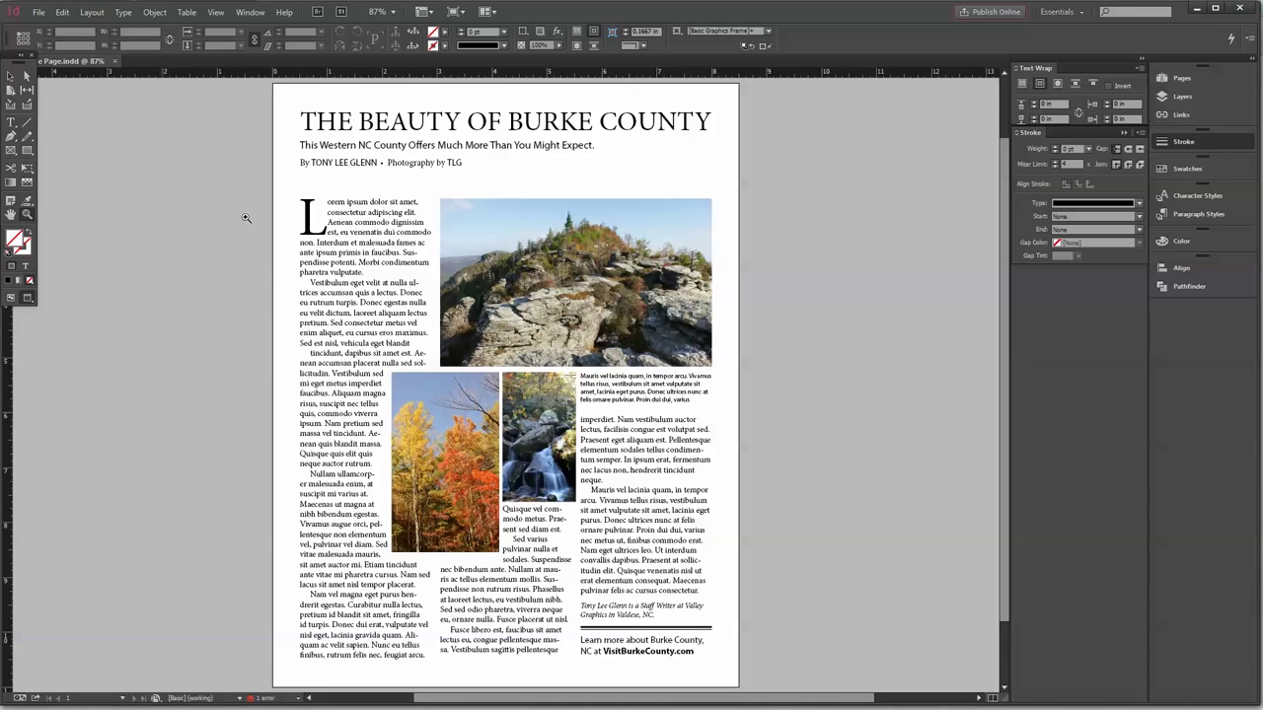
Zoom in on the left column and photos and switch to Typical Display
left_click(314, 260)
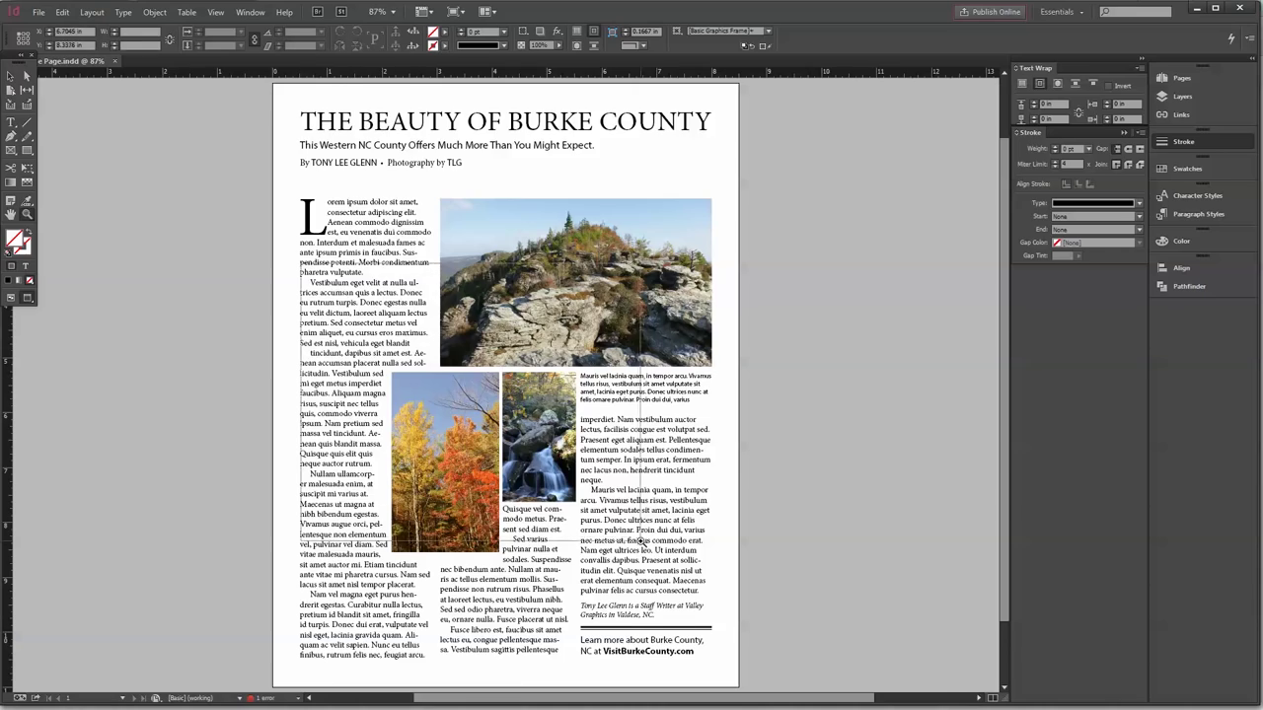
left_click_drag(296, 261, 691, 542)
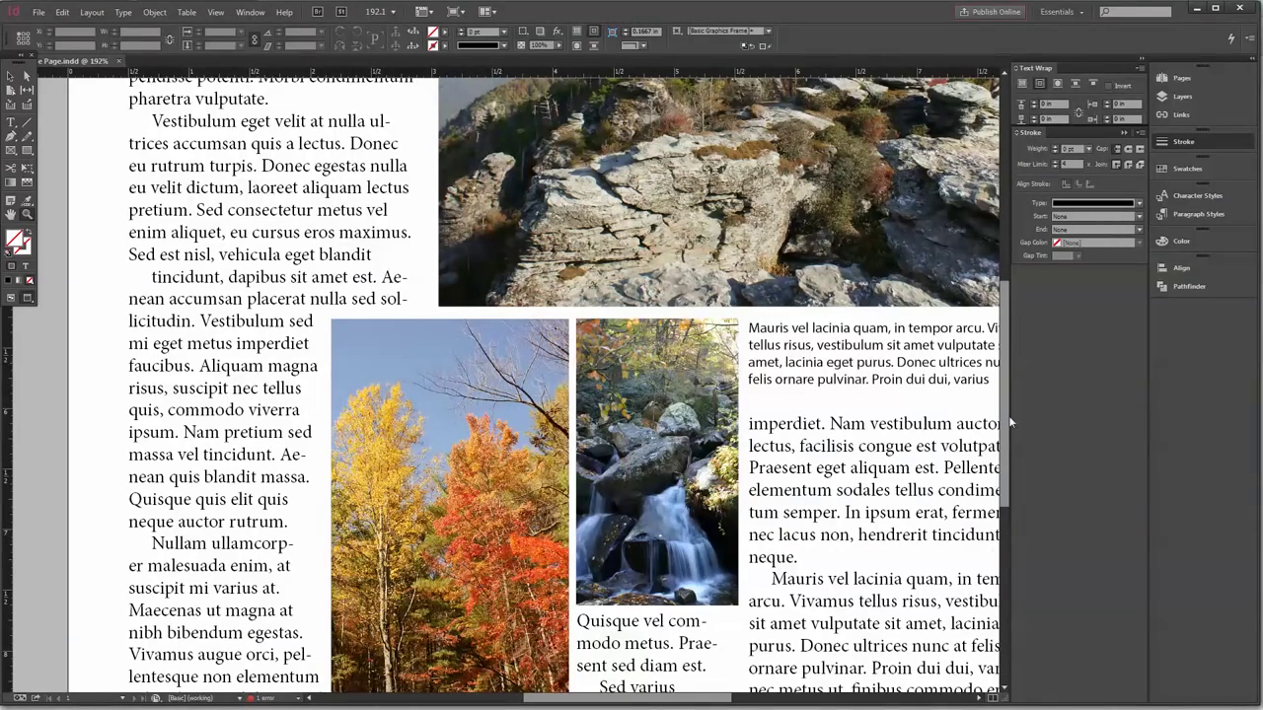
left_click_drag(1006, 506, 1018, 396)
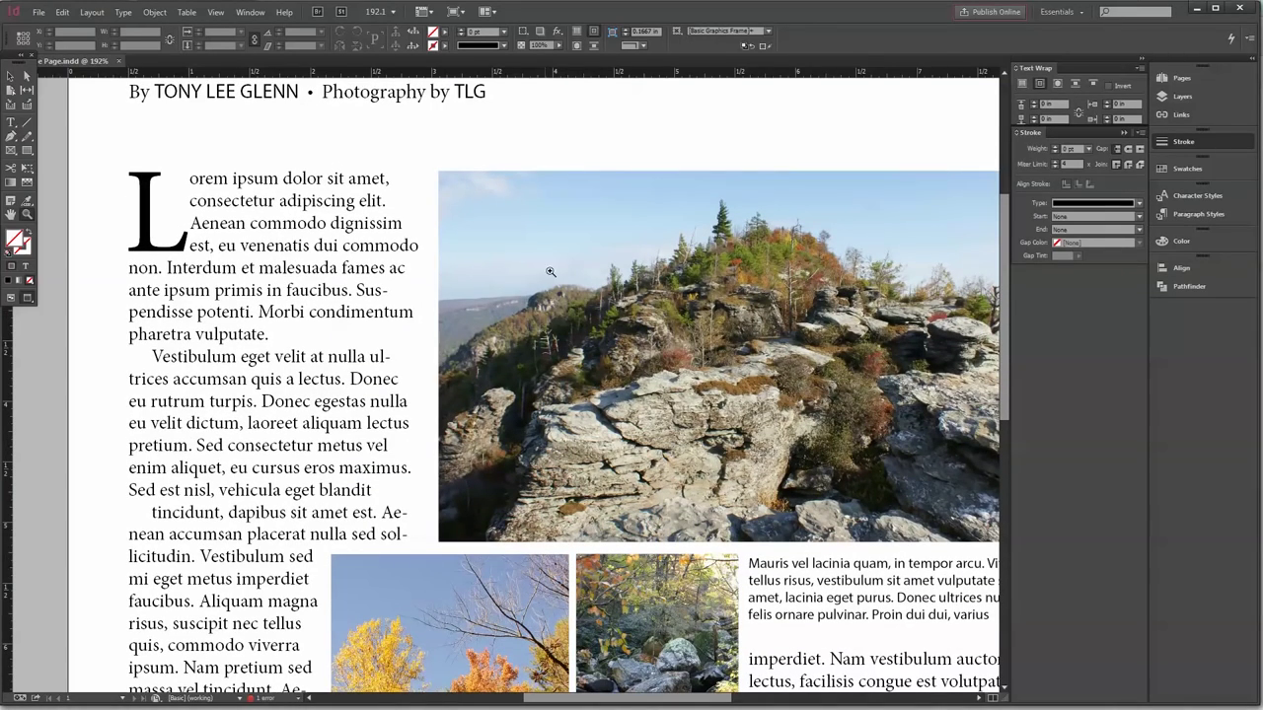
left_click_drag(625, 703, 669, 702)
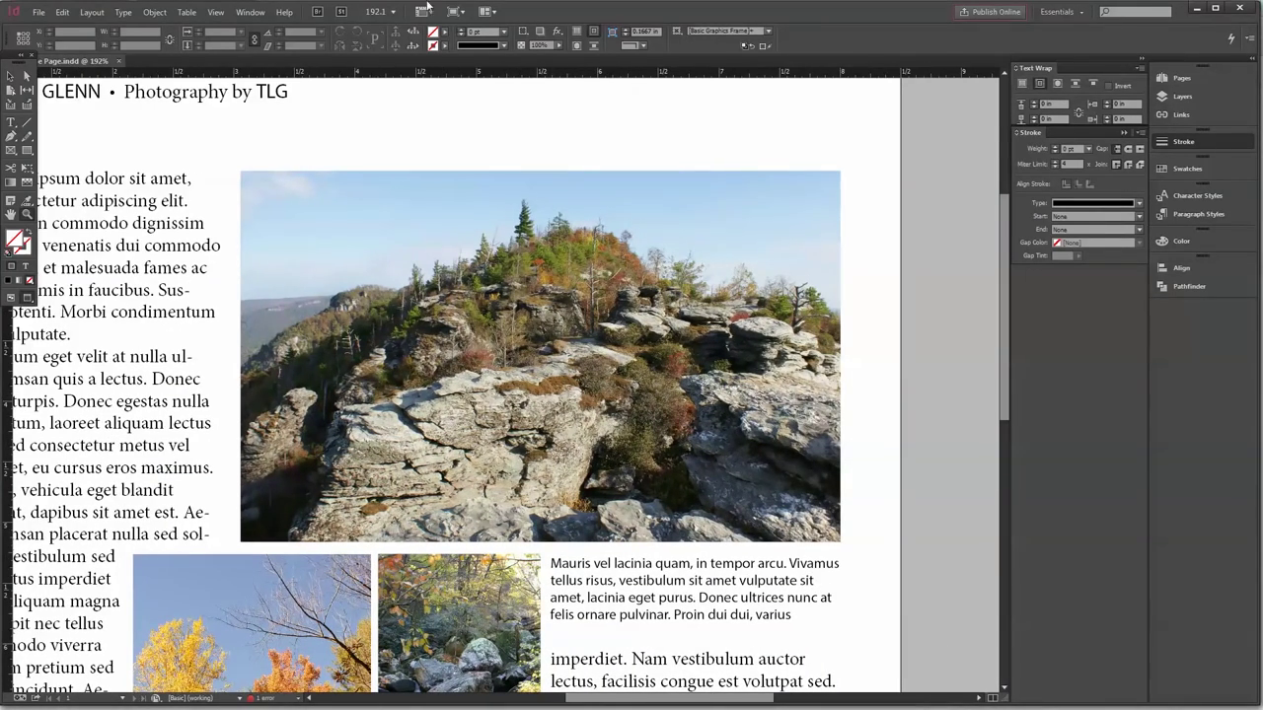
left_click(250, 12)
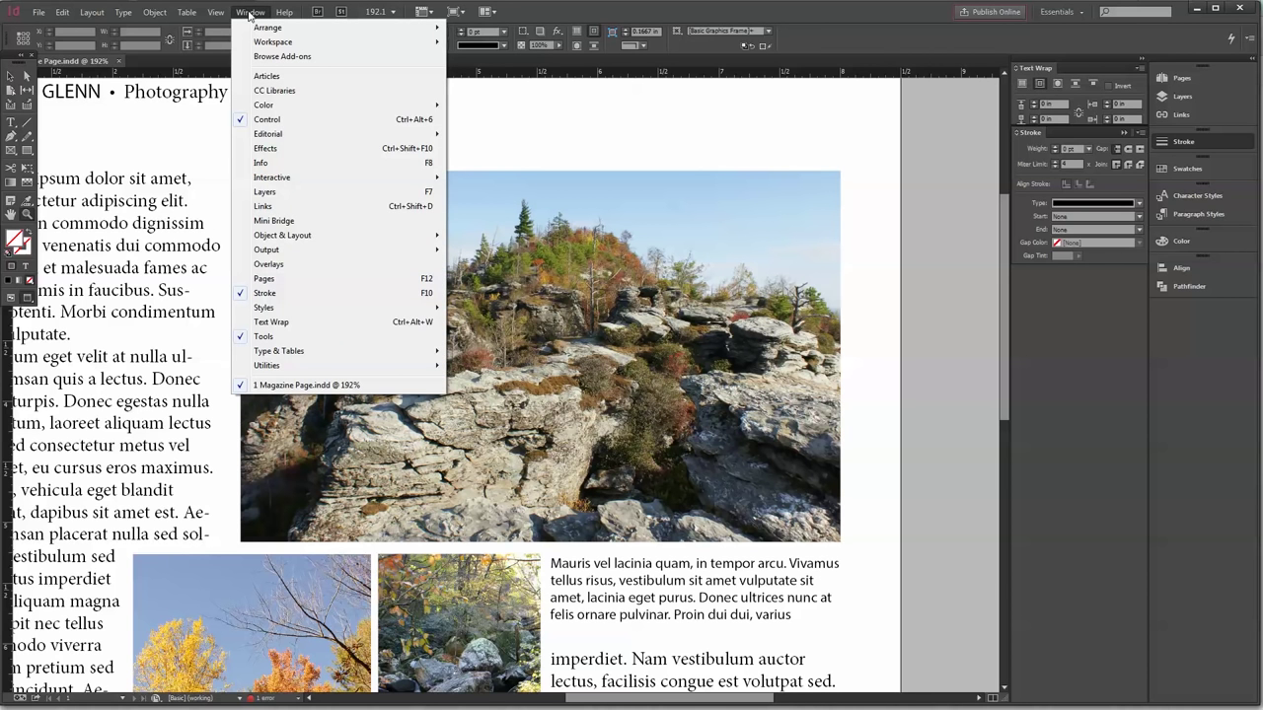
mouse_move(215, 12)
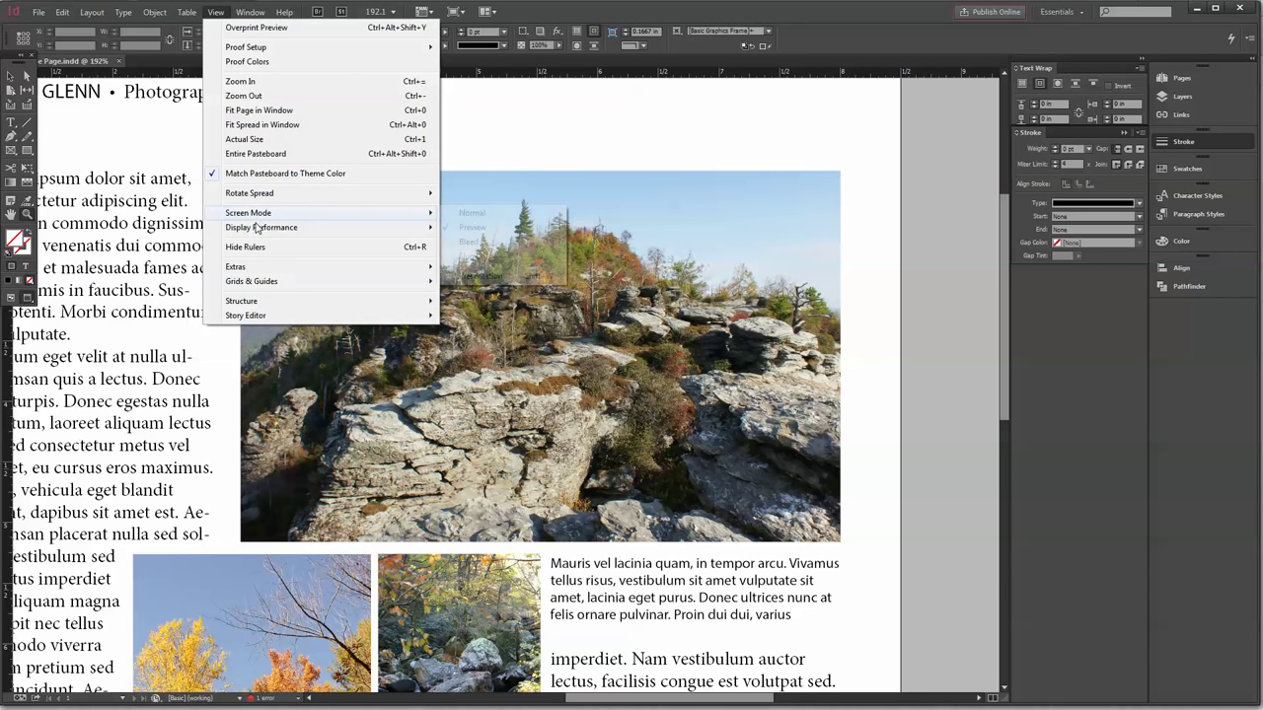
mouse_move(251, 226)
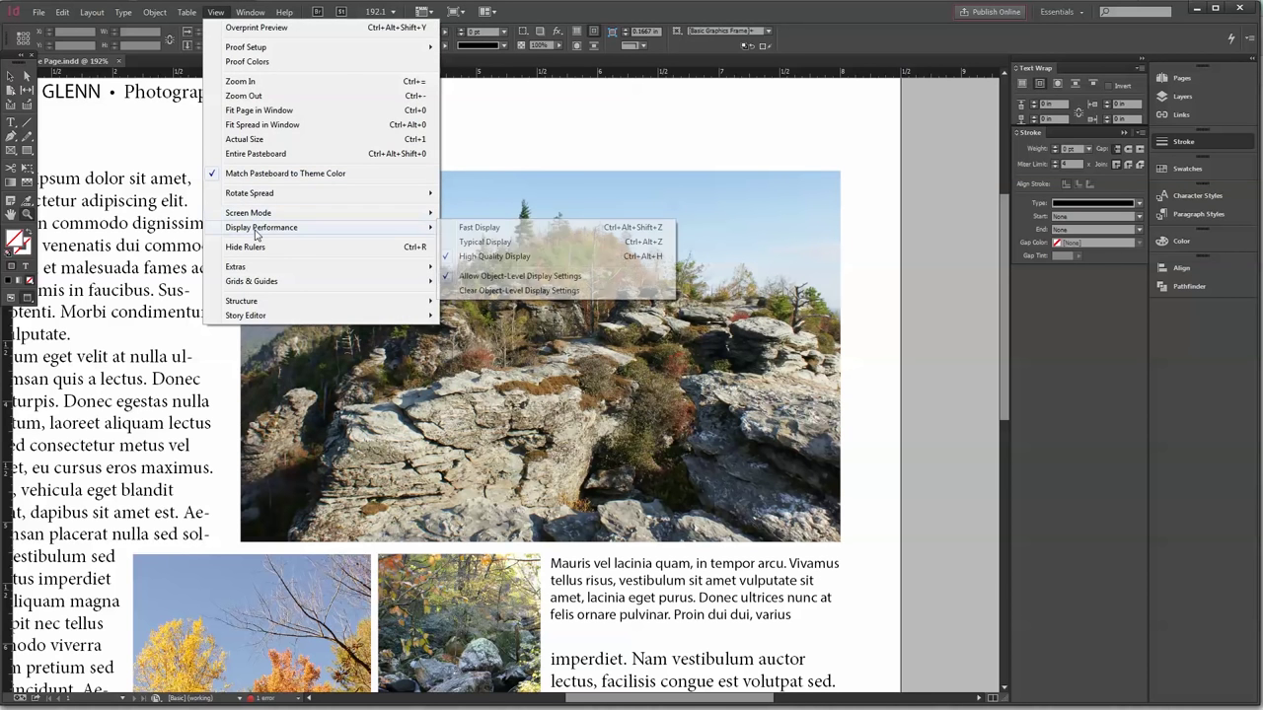
left_click(511, 243)
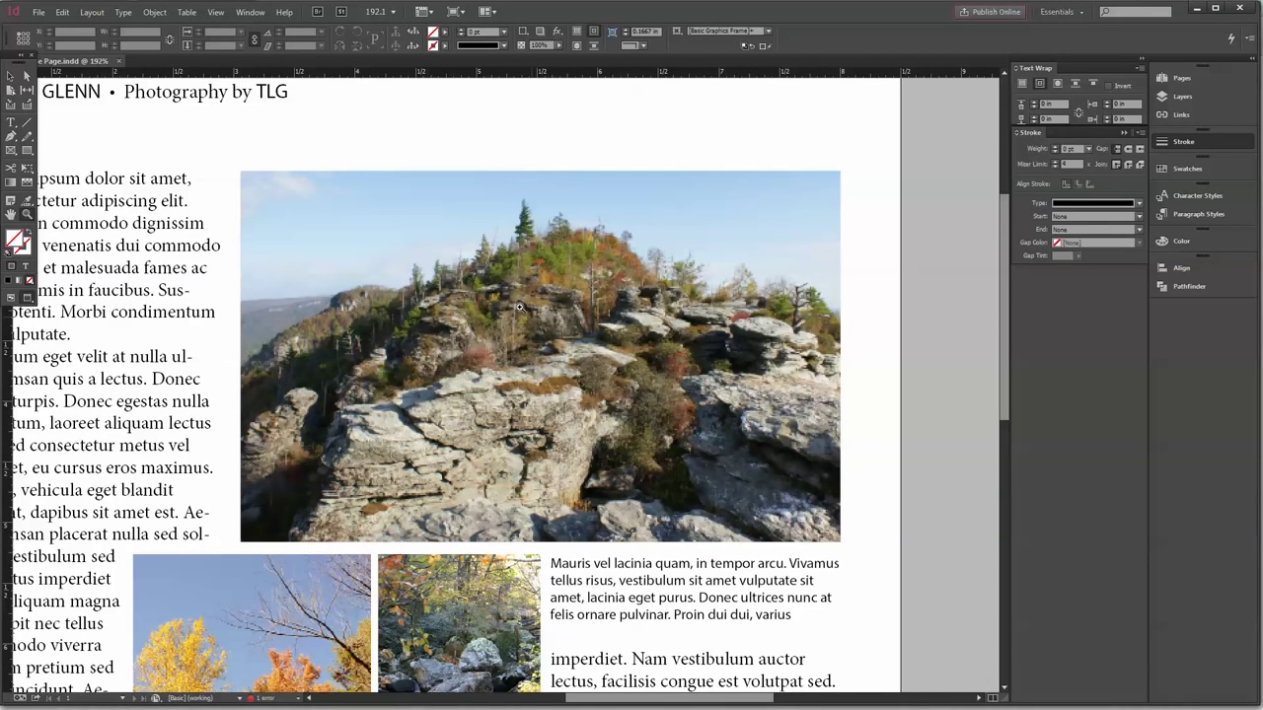
Pan to the lower text and photos and restore High Quality Display
left_click(12, 216)
left_click_drag(207, 424, 348, 200)
left_click(215, 11)
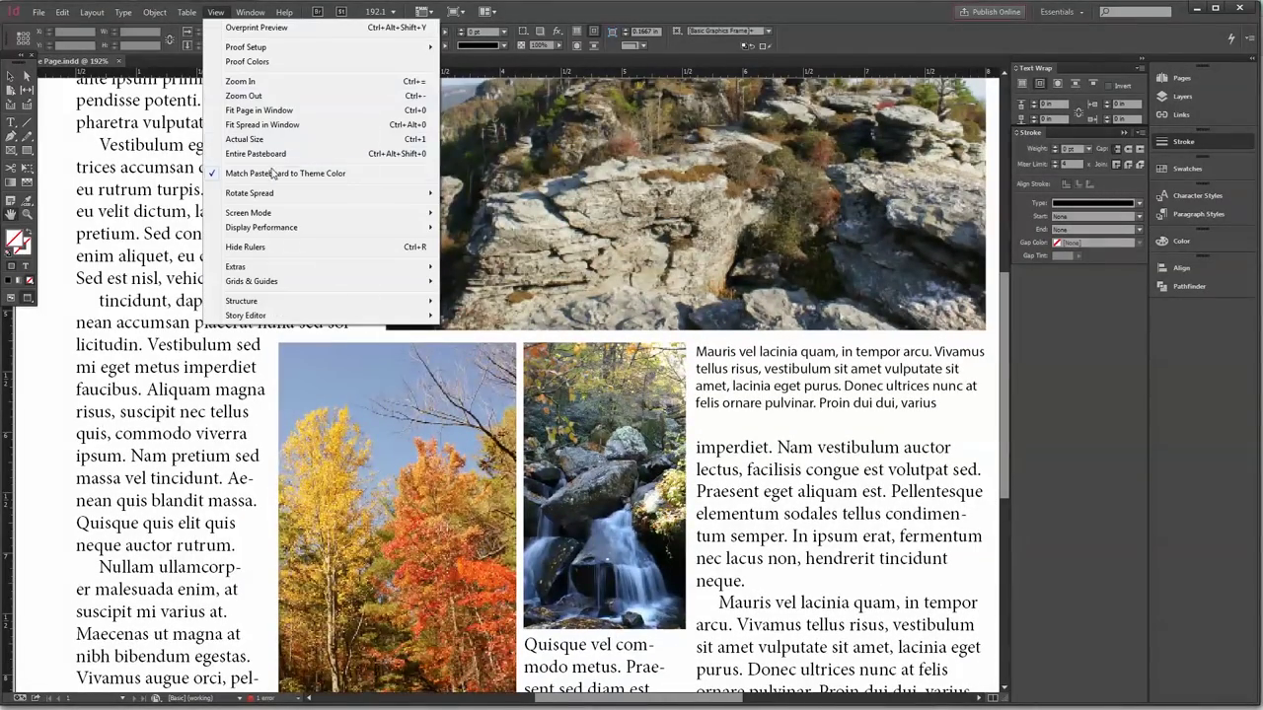
mouse_move(268, 228)
left_click(505, 260)
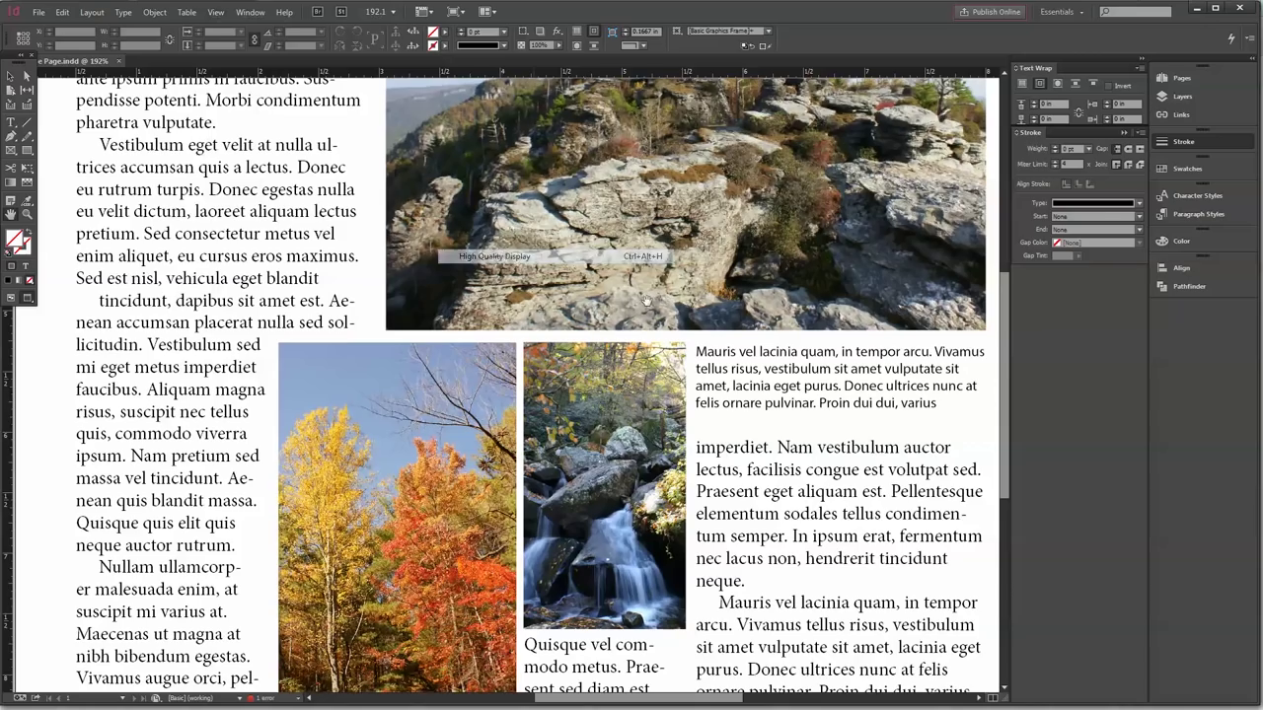
Scroll around the page to inspect the photos, then fit the whole page in view
scroll(562, 490, "down", 4)
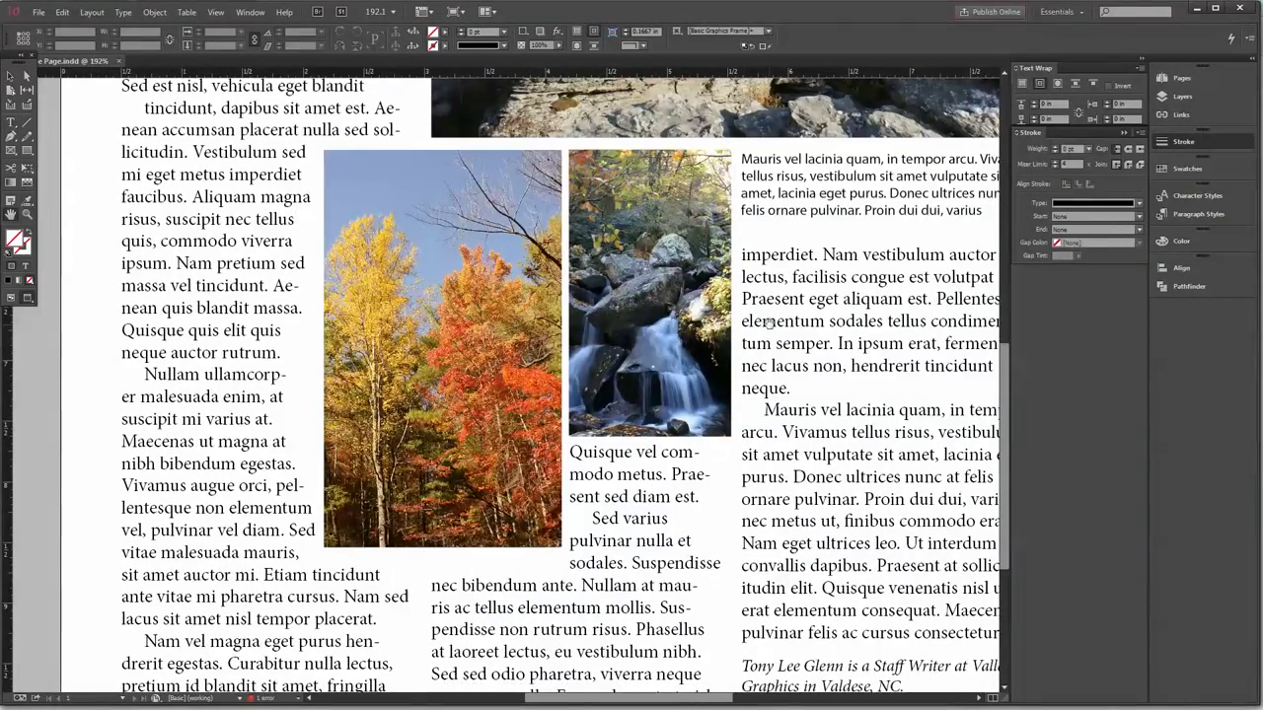
scroll(679, 438, "down", 4)
scroll(679, 438, "right", 6)
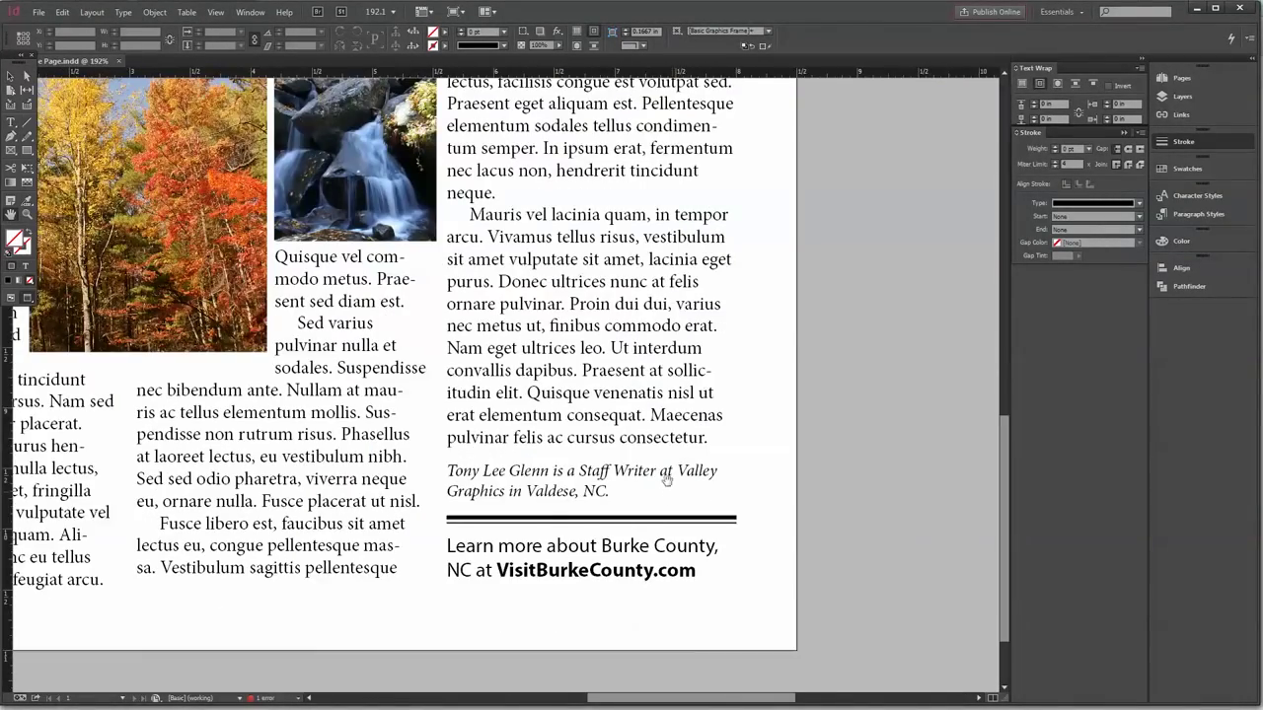
scroll(611, 407, "left", 7)
scroll(611, 407, "up", 9)
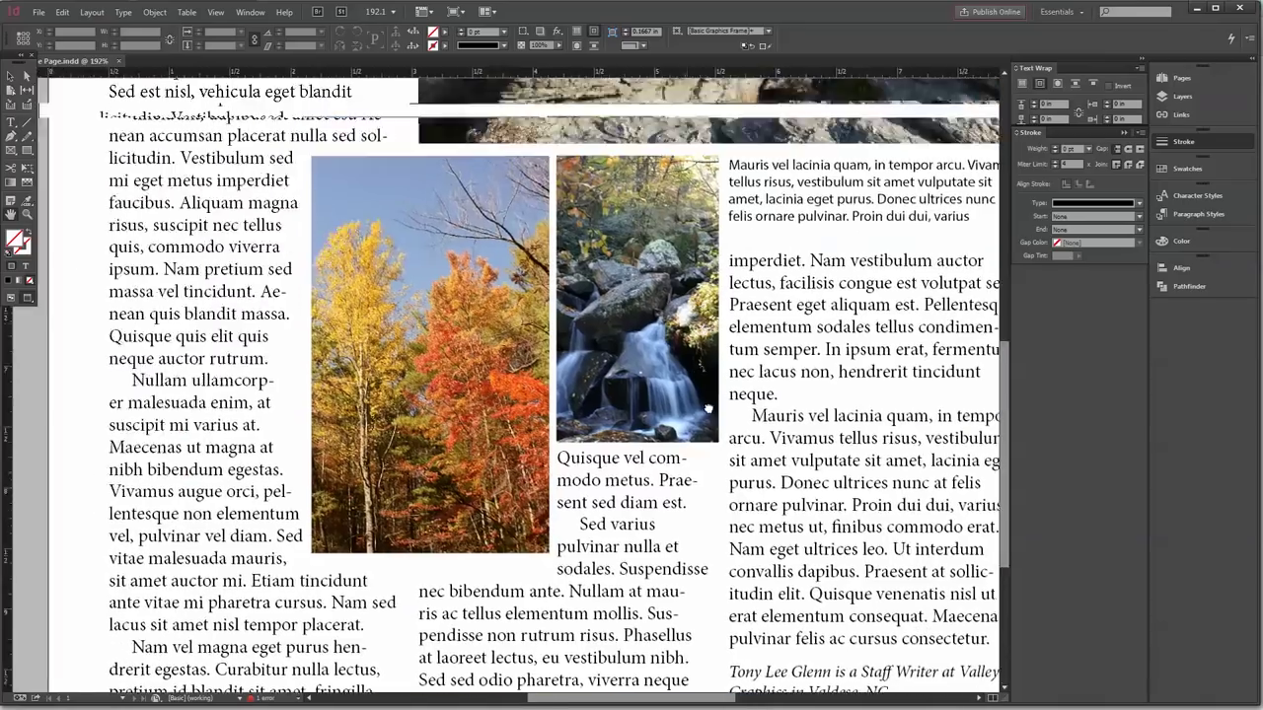
scroll(462, 129, "up", 6)
scroll(674, 292, "right", 1)
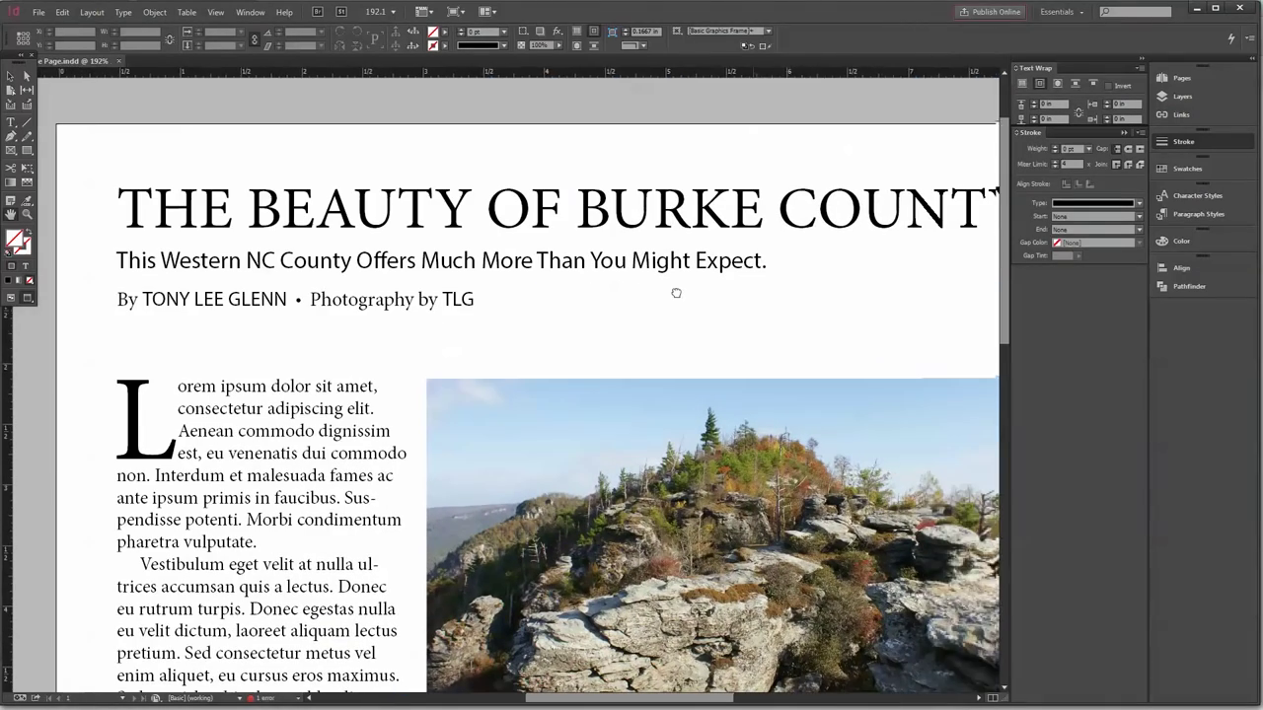
left_click_drag(807, 316, 774, 295)
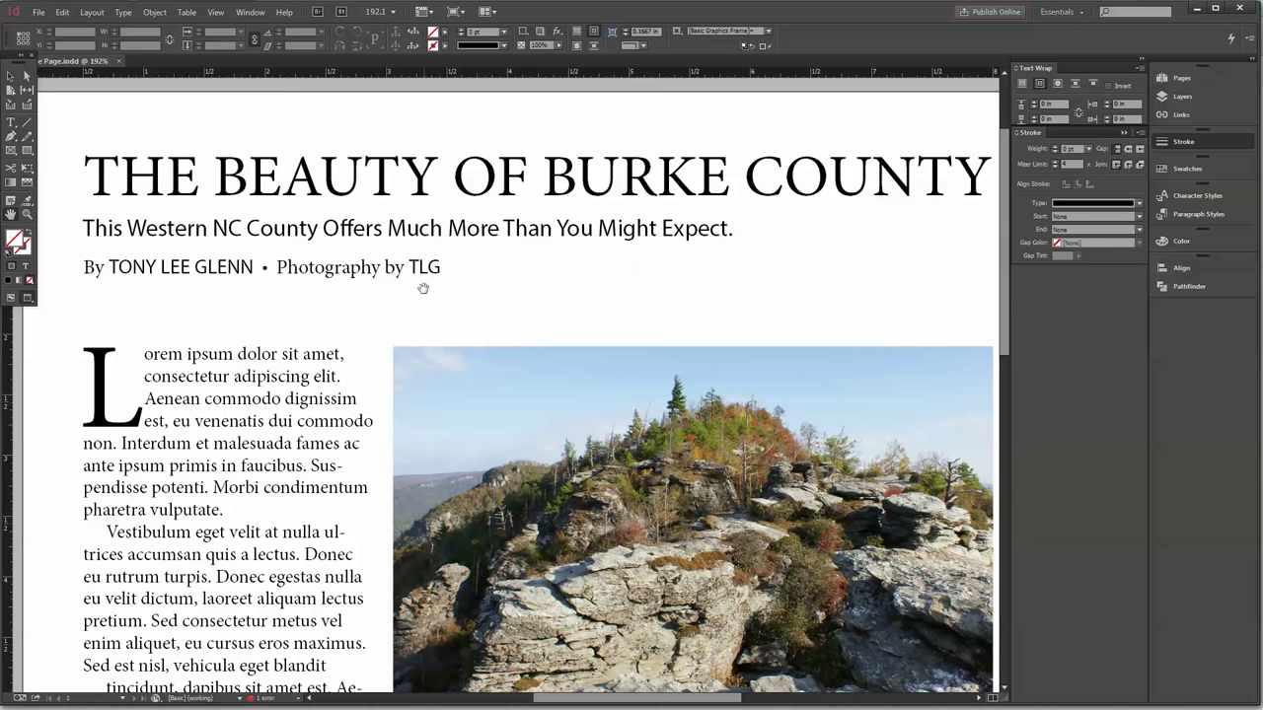
key("ctrl+0")
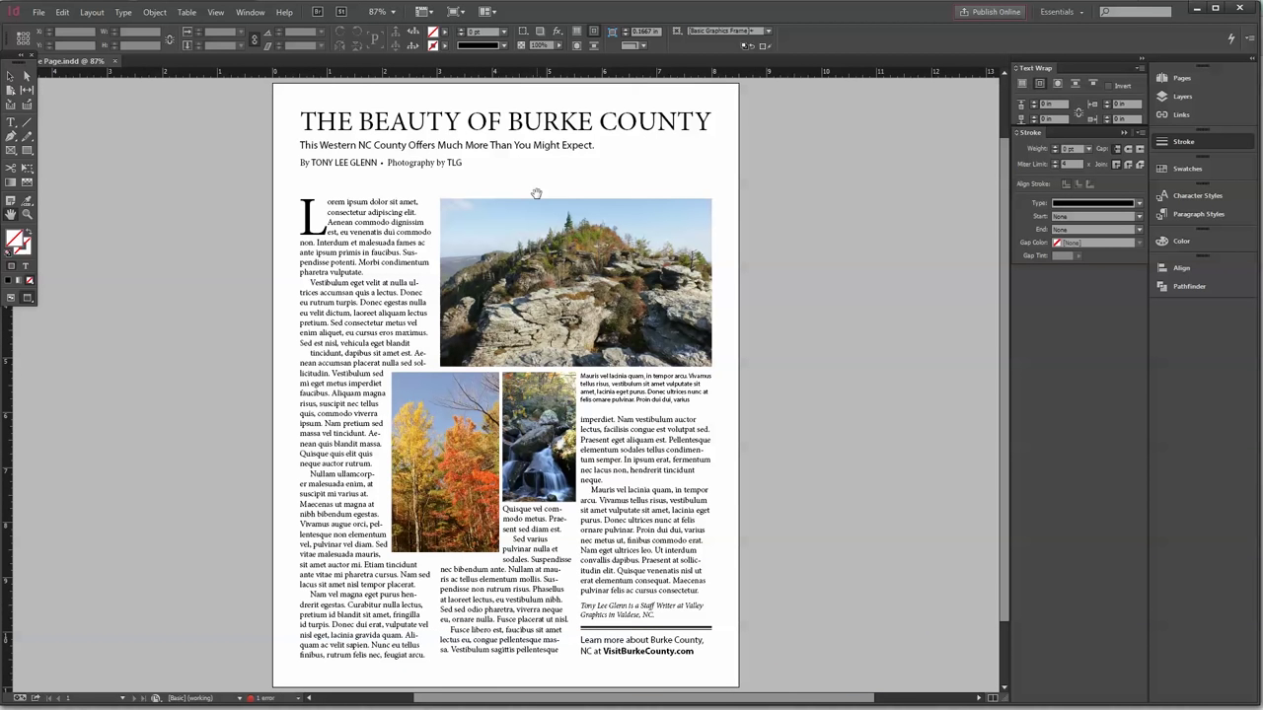